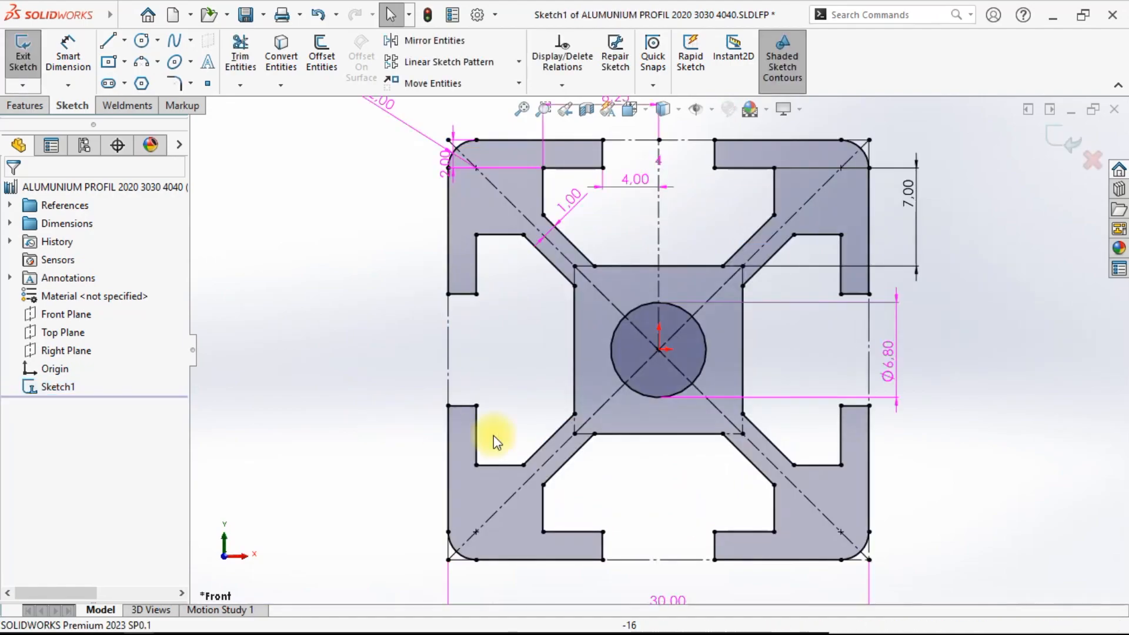
Move the centre hole's diameter dimension to the other side of the profile and exit the sketch.
scroll(794, 265, "down", 1)
left_click_drag(767, 378, 416, 376)
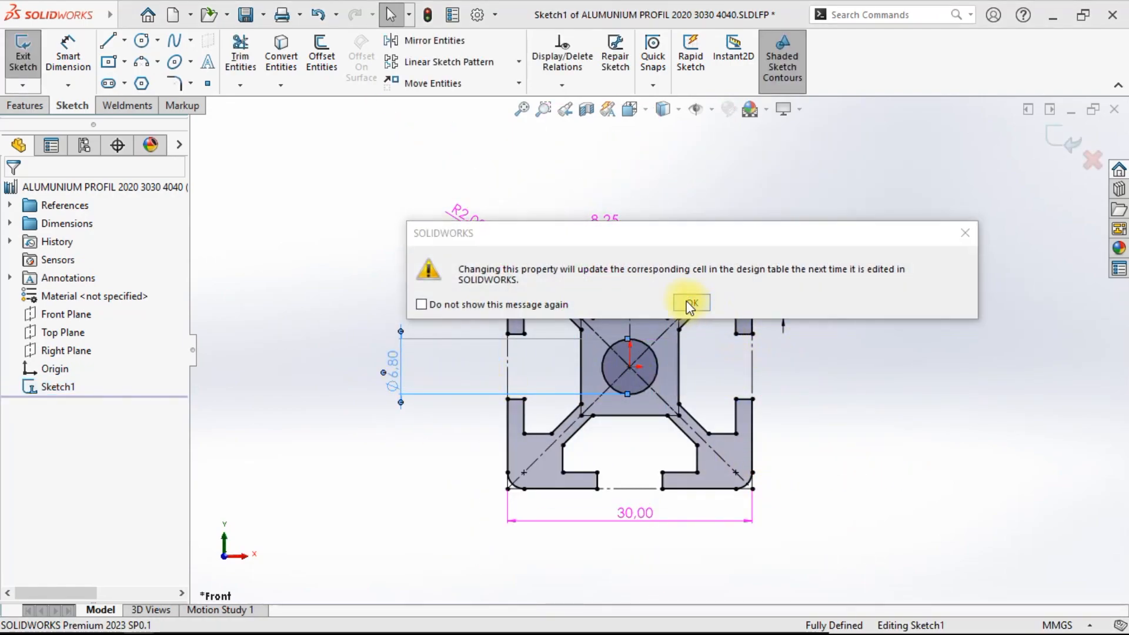
left_click(692, 302)
left_click(952, 208)
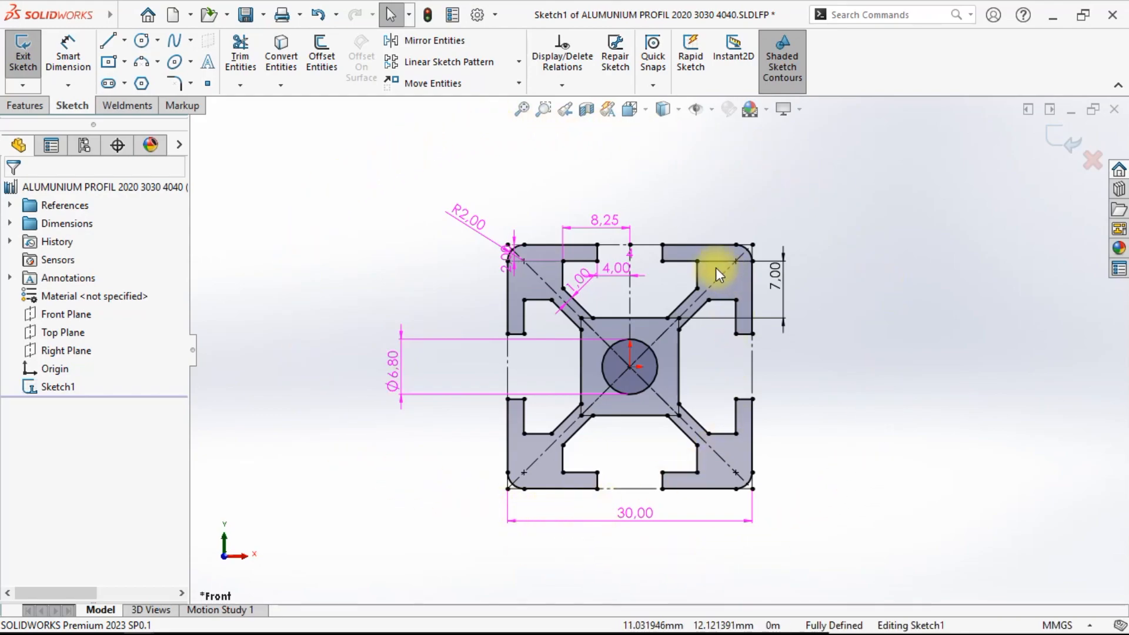
left_click(1059, 139)
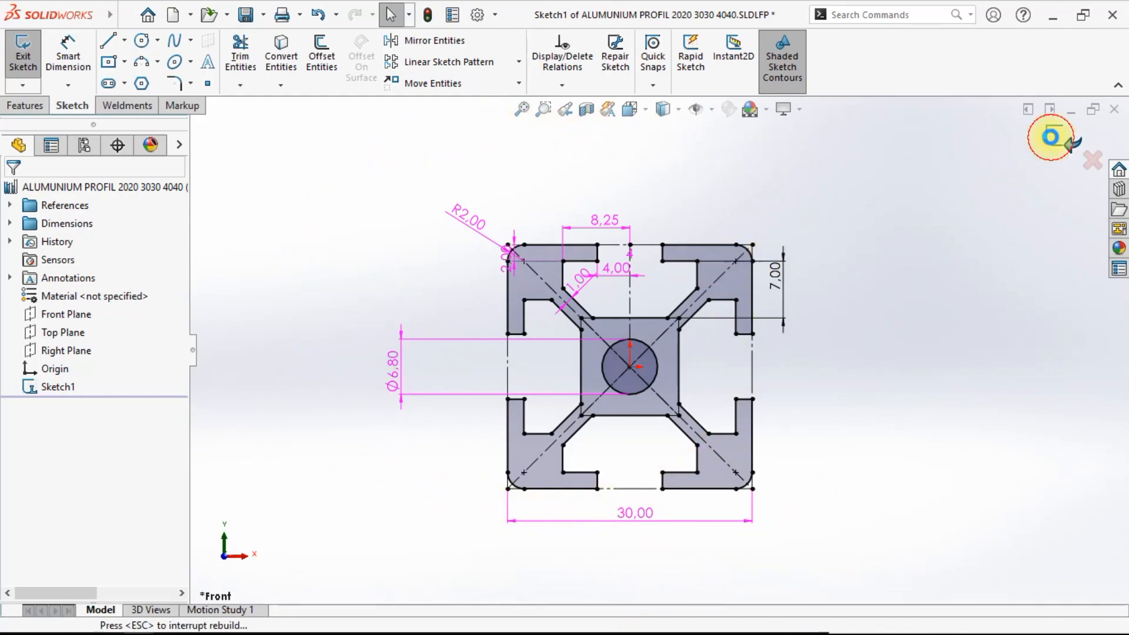
Show the profile's Alu P 2020, Alu P 3030 and Alu P 4040 configurations one after another.
left_click(82, 146)
left_click(87, 236)
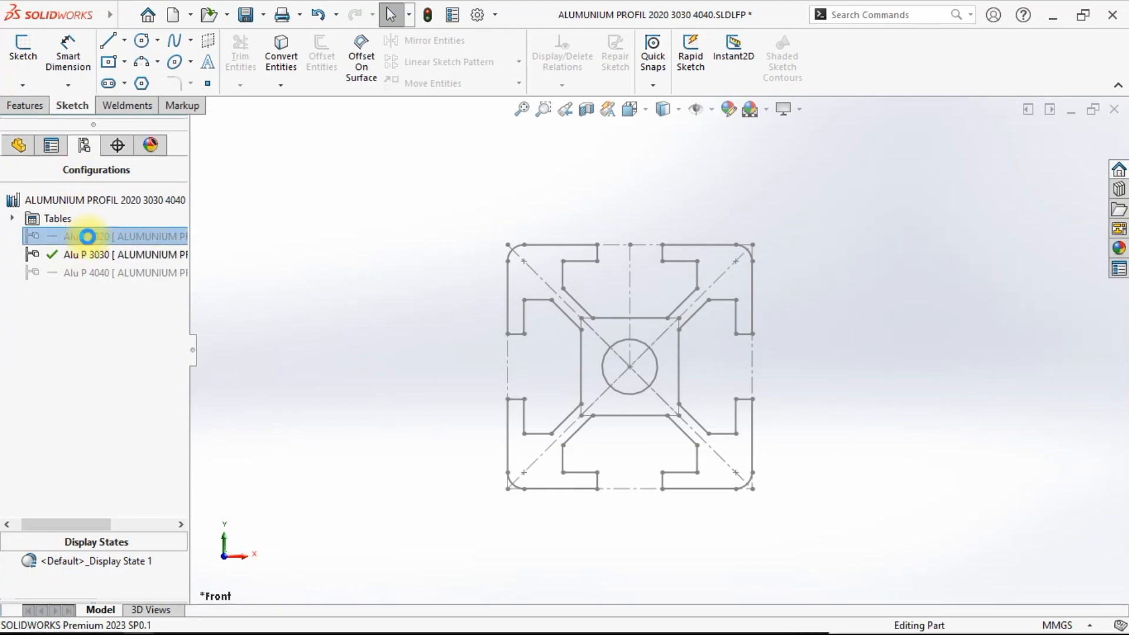
double_click(87, 237)
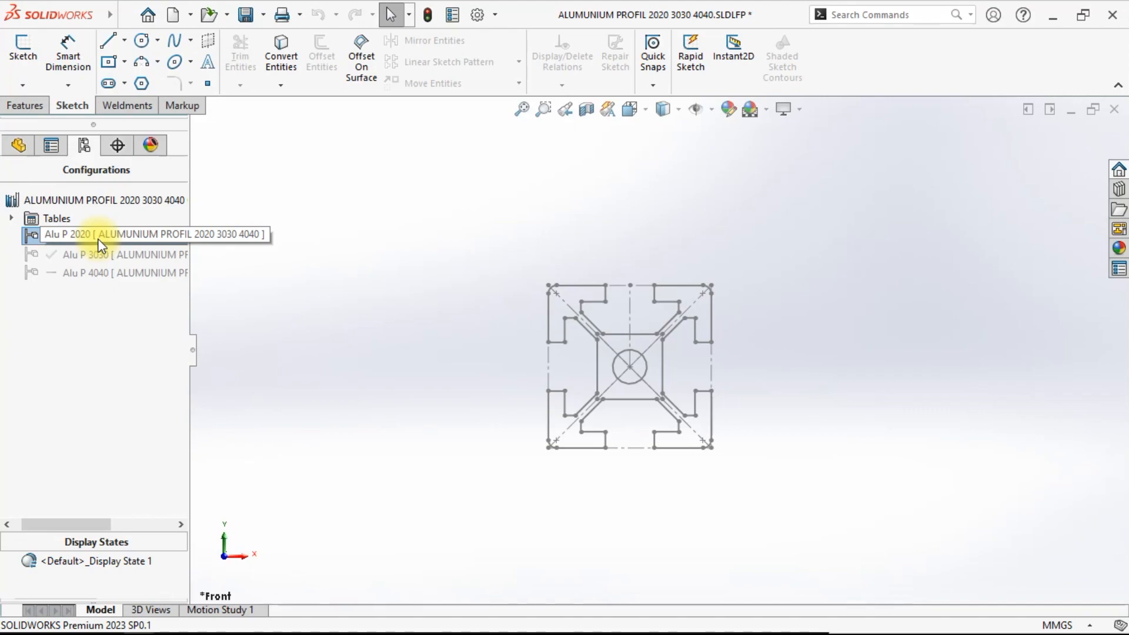
double_click(101, 250)
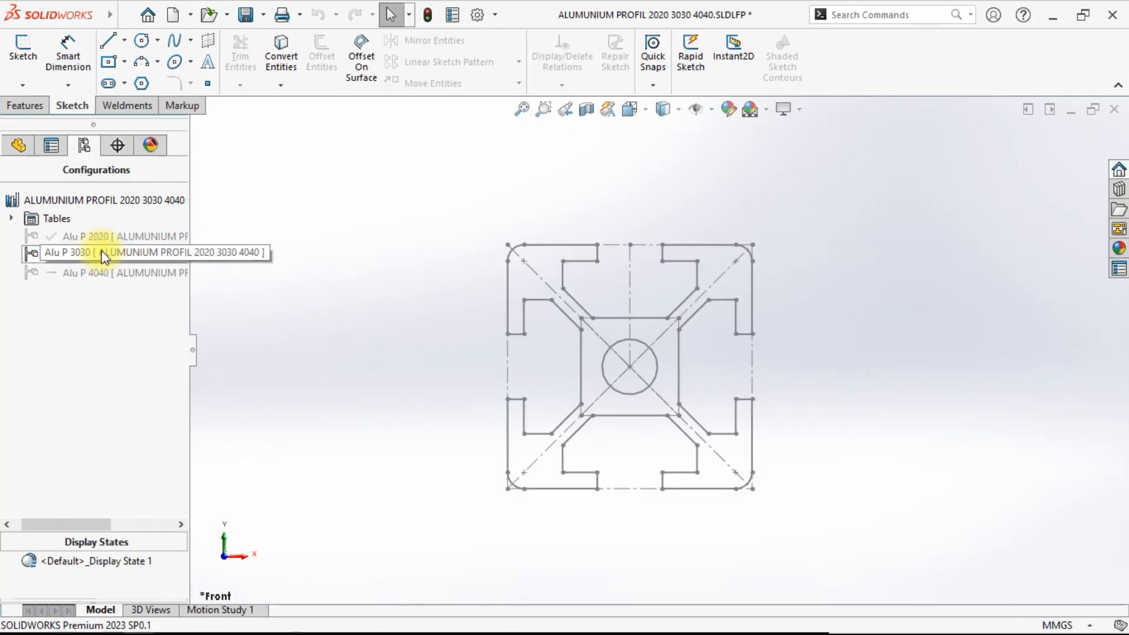
double_click(101, 271)
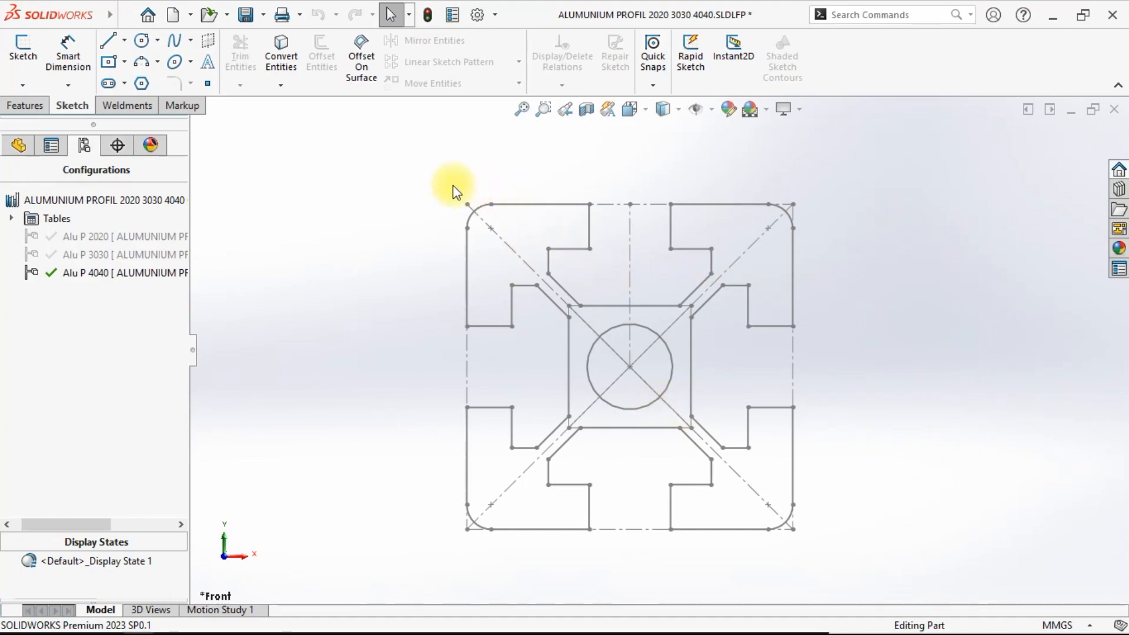
Close the aluminium profile part and return to the rectangular frame sketch in Assem1.
left_click(127, 106)
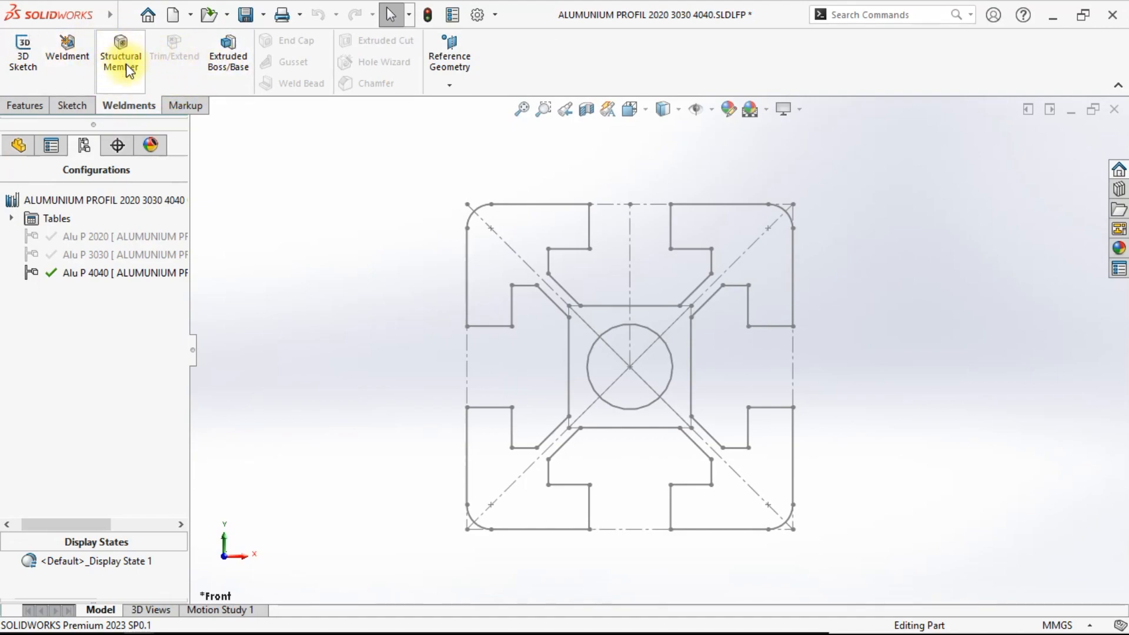
left_click(1115, 110)
left_click(574, 336)
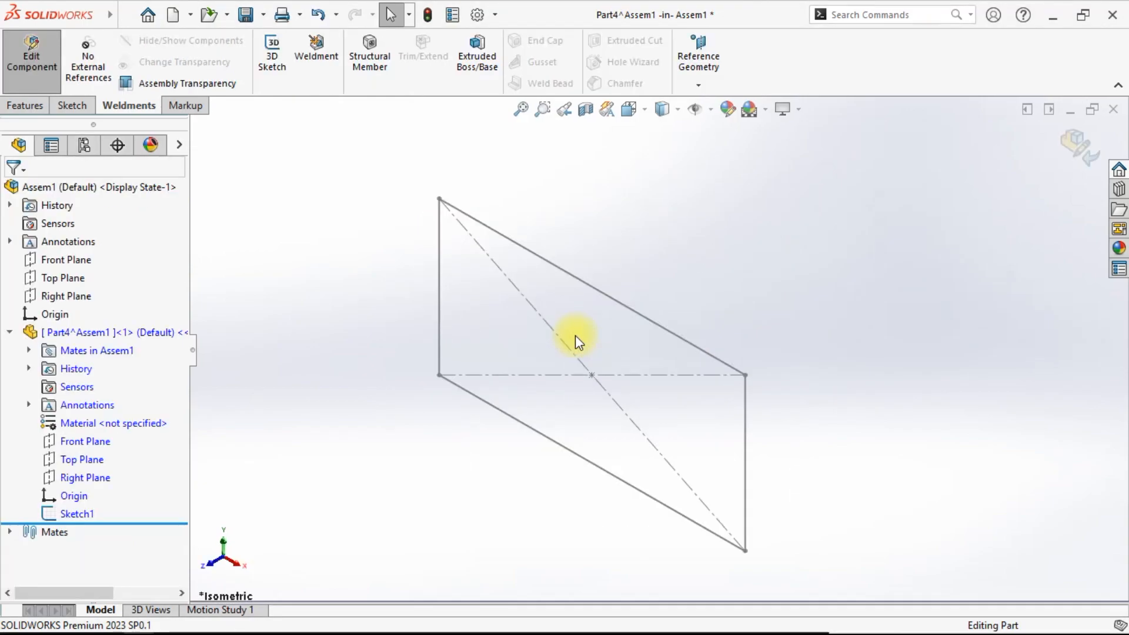
mouse_move(587, 459)
middle_mouse_down()
mouse_move(688, 336)
mouse_move(682, 452)
mouse_move(495, 337)
middle_mouse_up()
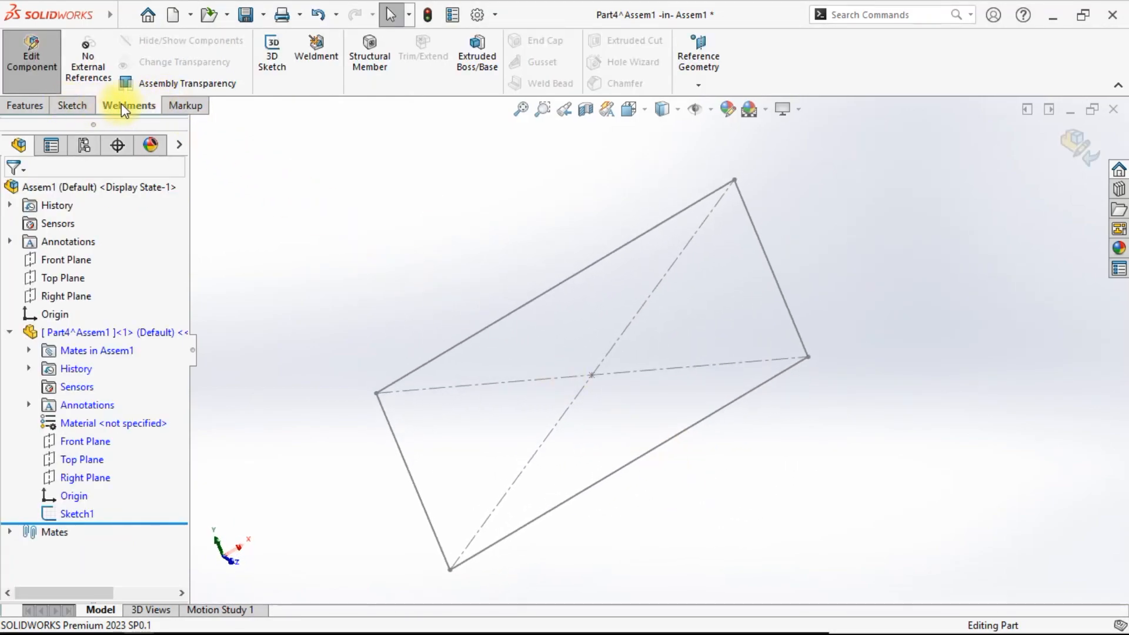
left_click(366, 56)
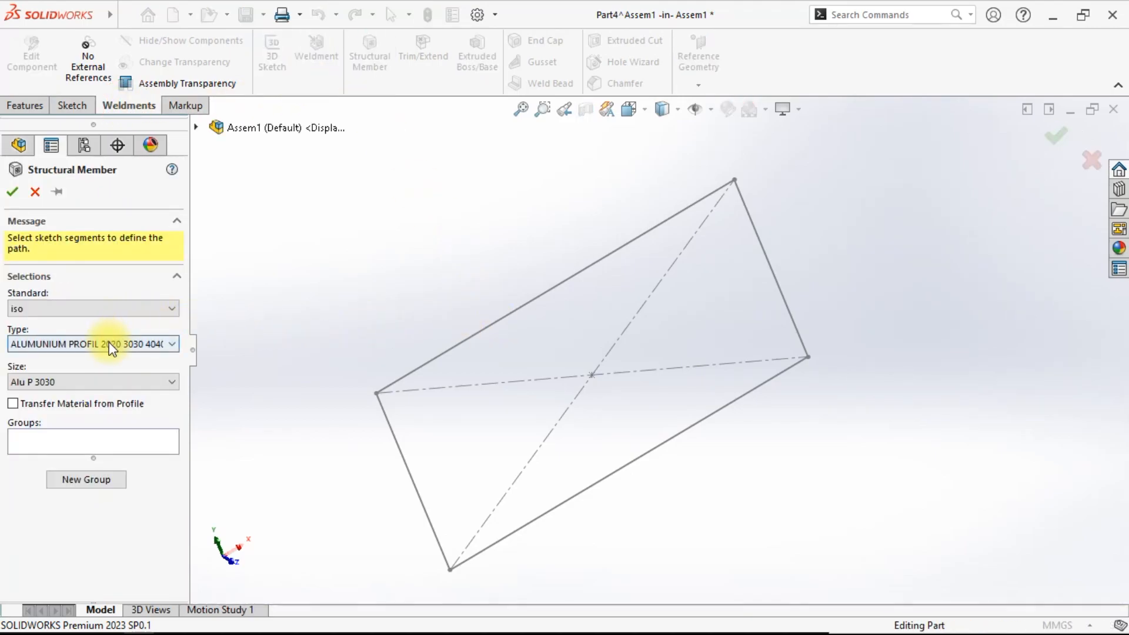
left_click(88, 309)
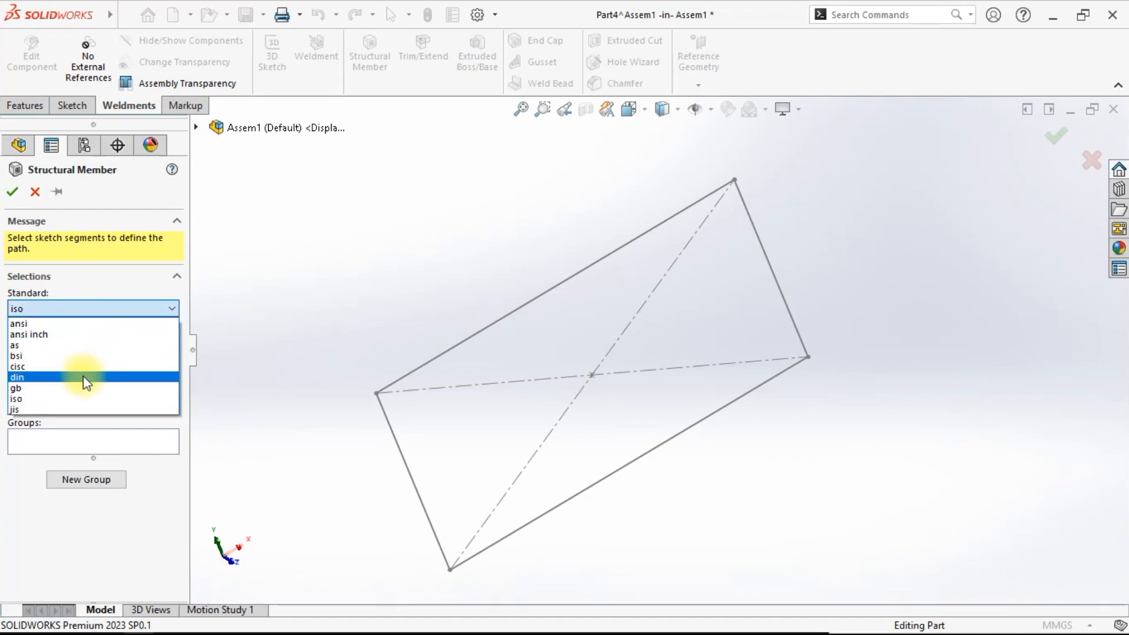
left_click(99, 311)
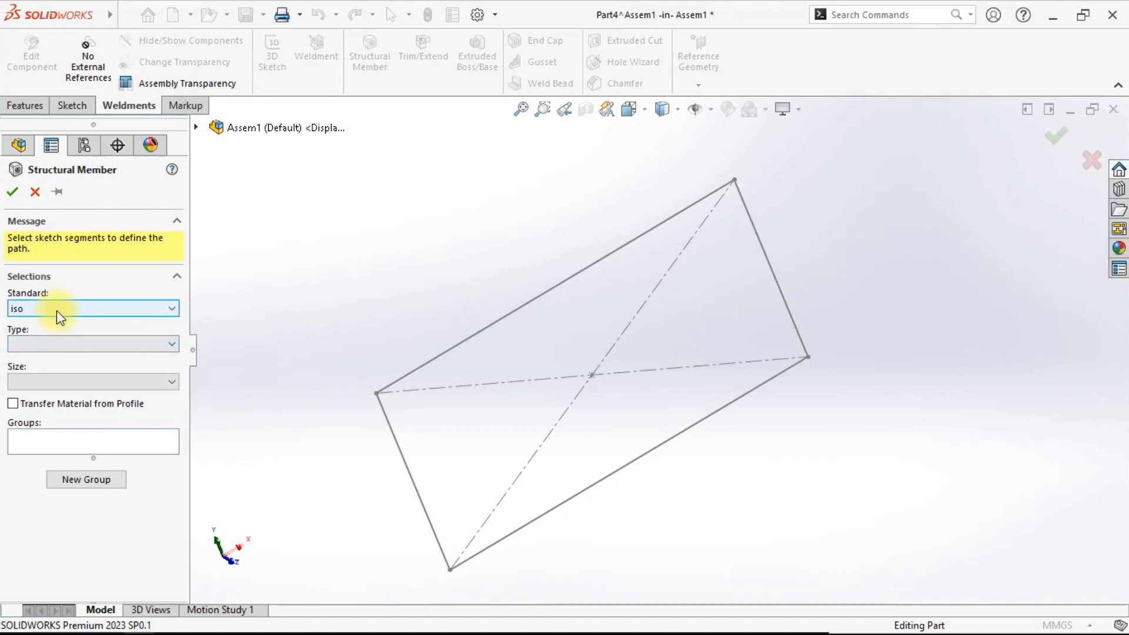
left_click(57, 343)
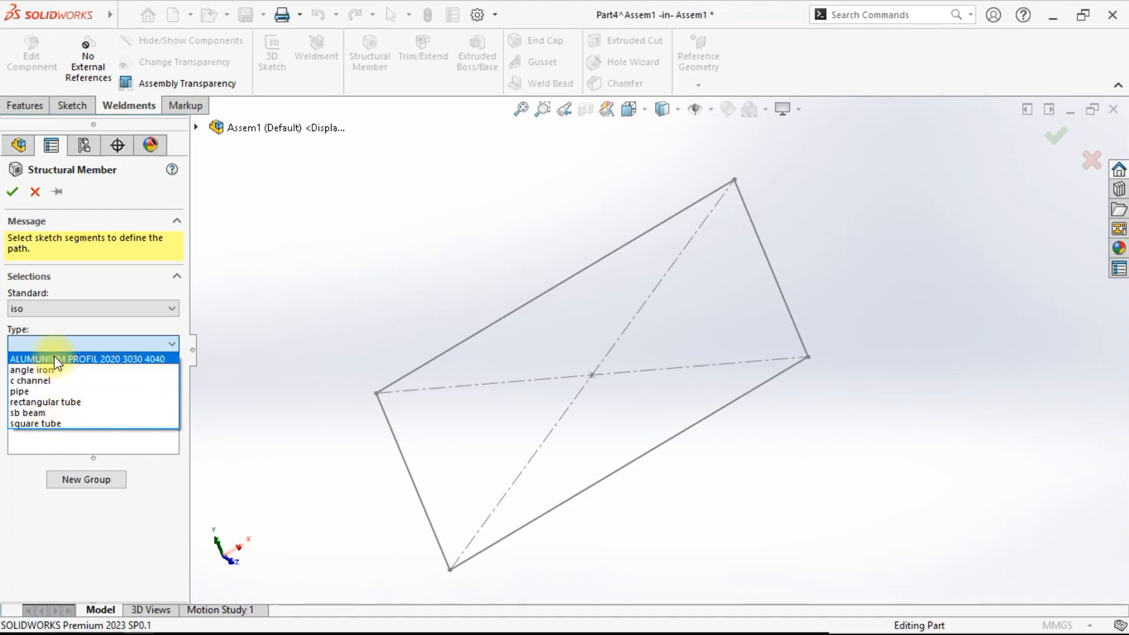
left_click(57, 358)
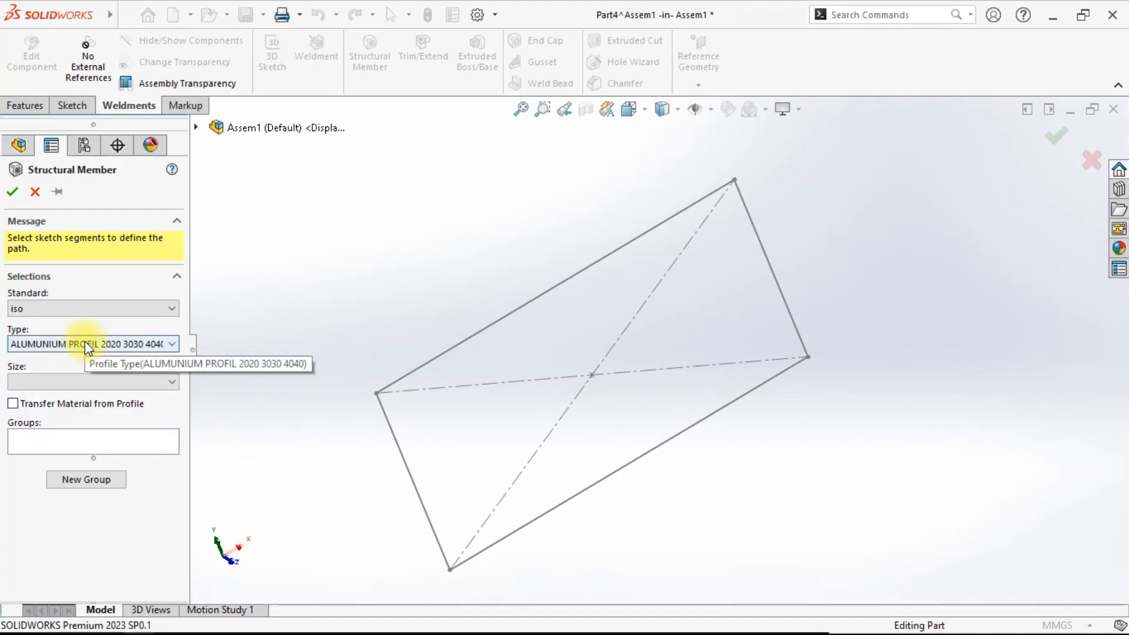
left_click(65, 382)
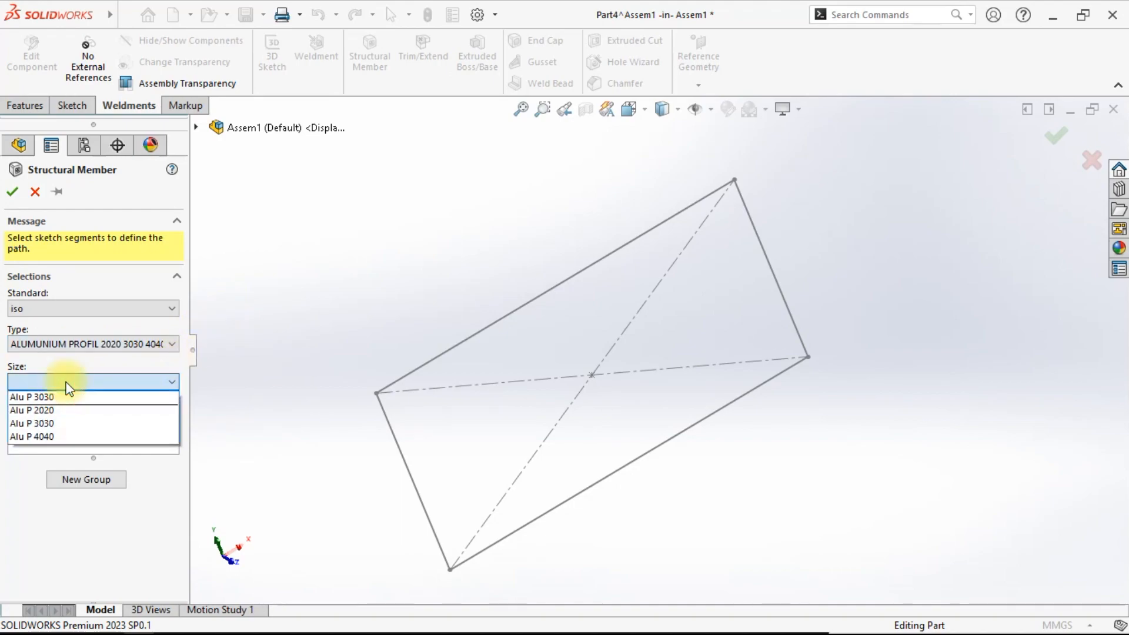
left_click(56, 437)
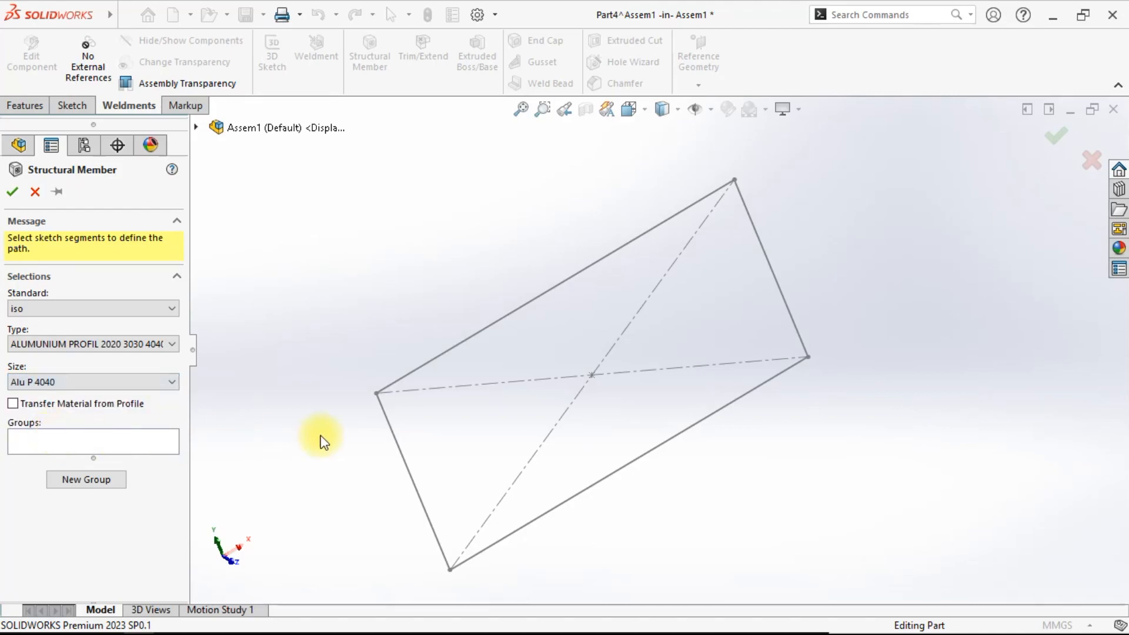
Select all four sides of the sketched rectangle as the structural member's path segments.
left_click(414, 373)
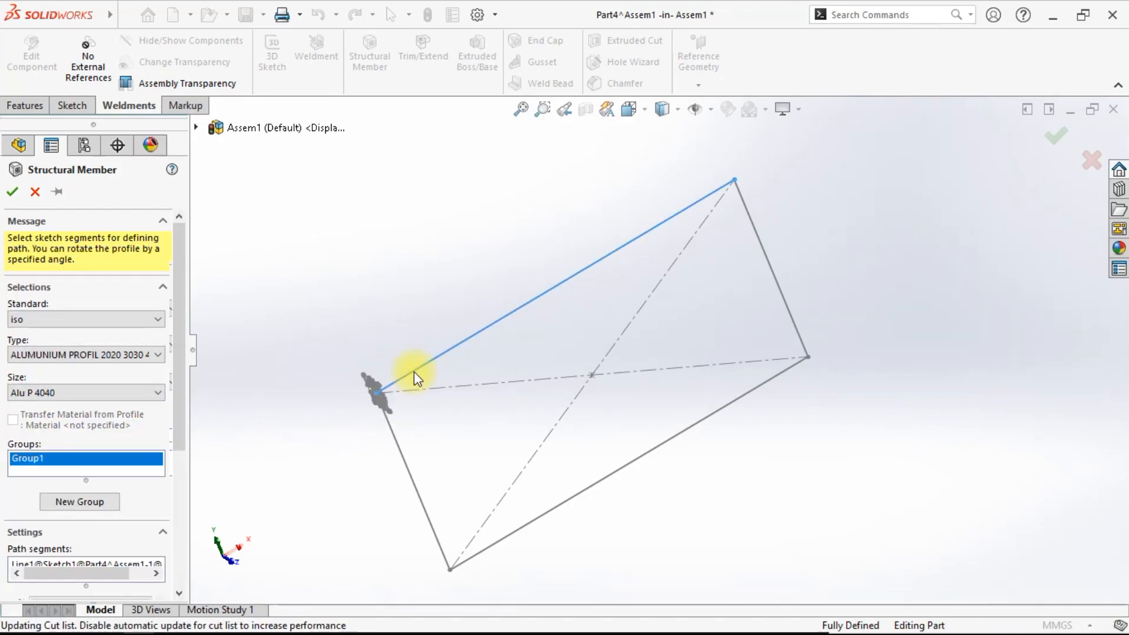
left_click(394, 444)
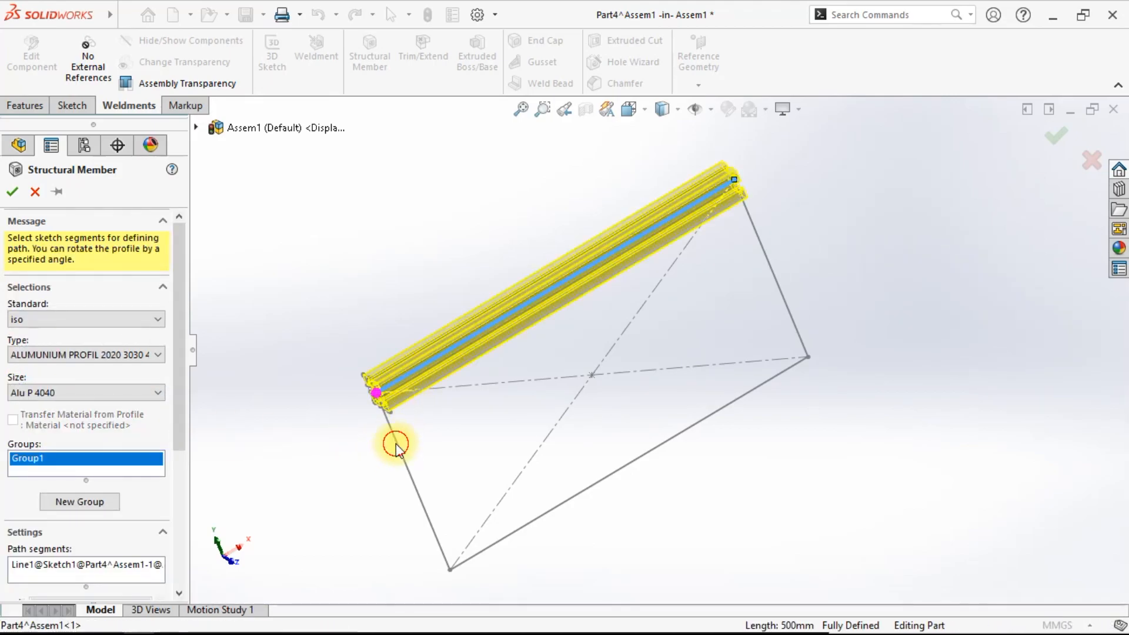
left_click(548, 511)
left_click(784, 297)
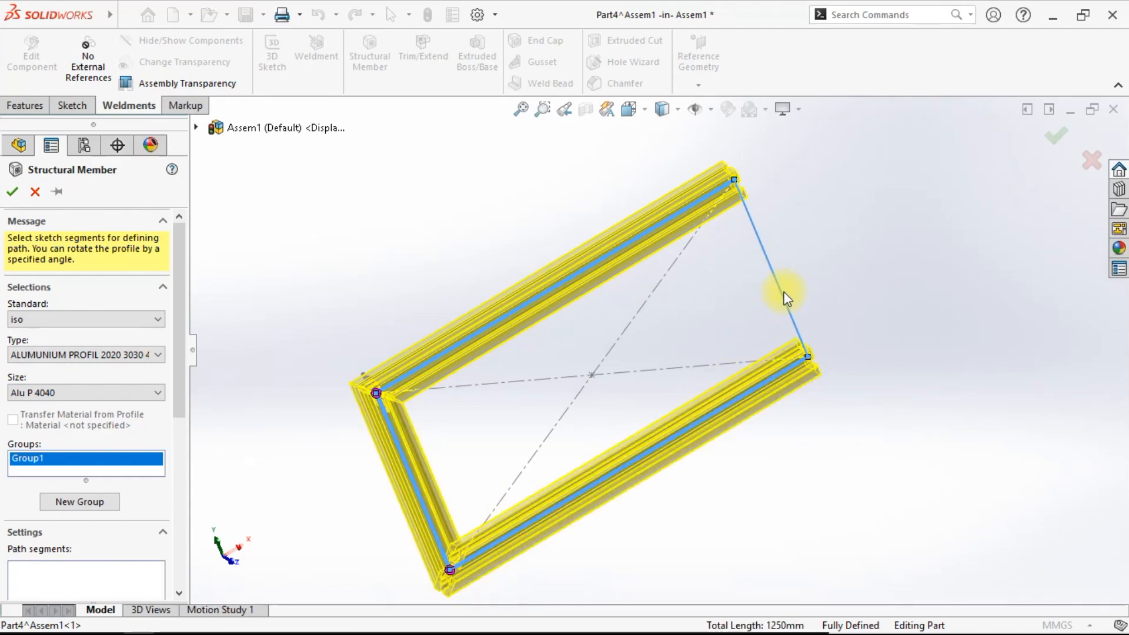
Remove one short side and one long side from the path, keeping two adjoining sides, Line1 and Line4.
mouse_move(600, 360)
middle_mouse_down()
mouse_move(650, 383)
mouse_move(859, 371)
mouse_move(786, 333)
mouse_move(746, 350)
middle_mouse_up()
scroll(711, 521, "down", 5)
middle_click_drag(718, 479, 648, 454)
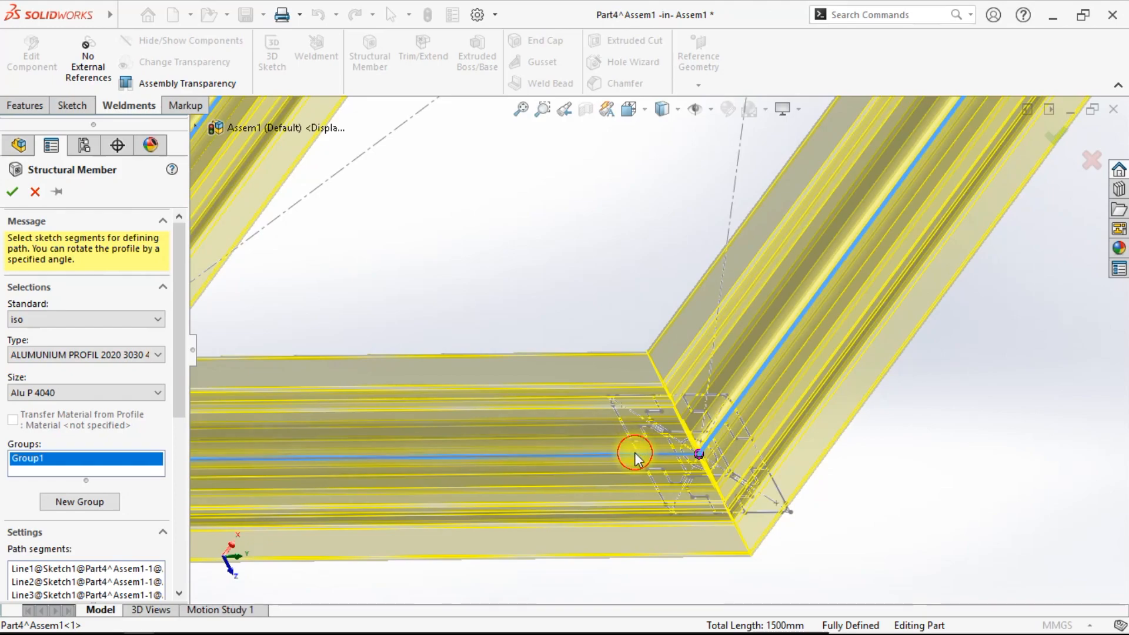
left_click(634, 453)
scroll(641, 459, "up", 3)
scroll(391, 313, "up", 5)
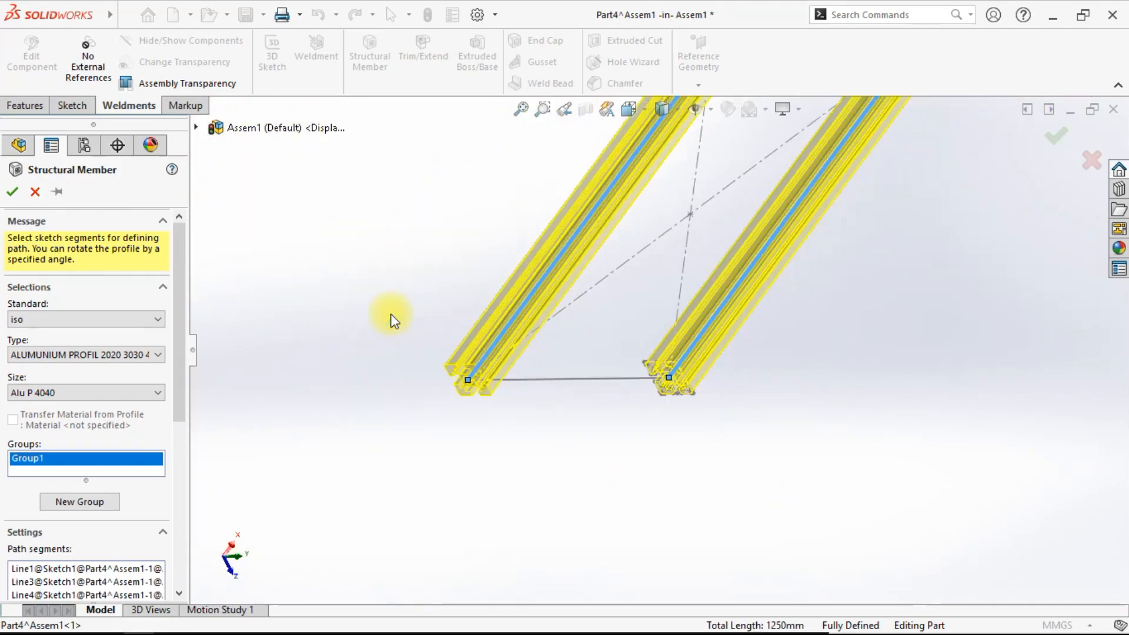
left_click(570, 285)
Locate the profile so that its lower outer corner point lies on the path.
middle_click_drag(566, 281, 867, 313)
left_click_drag(177, 414, 165, 574)
left_click(105, 583)
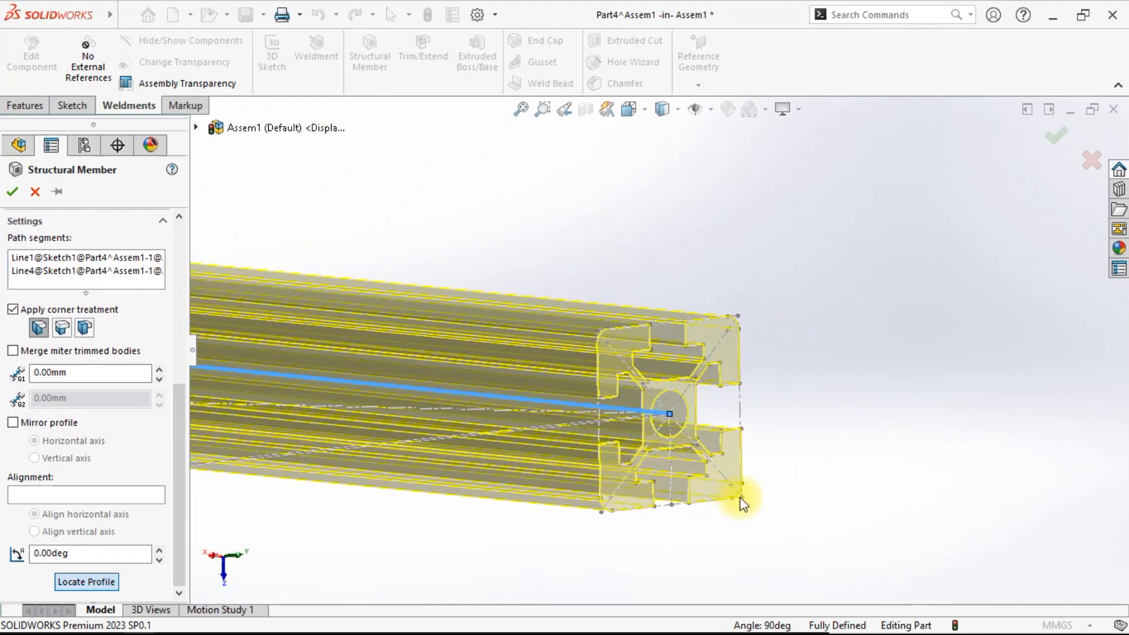
left_click(739, 497)
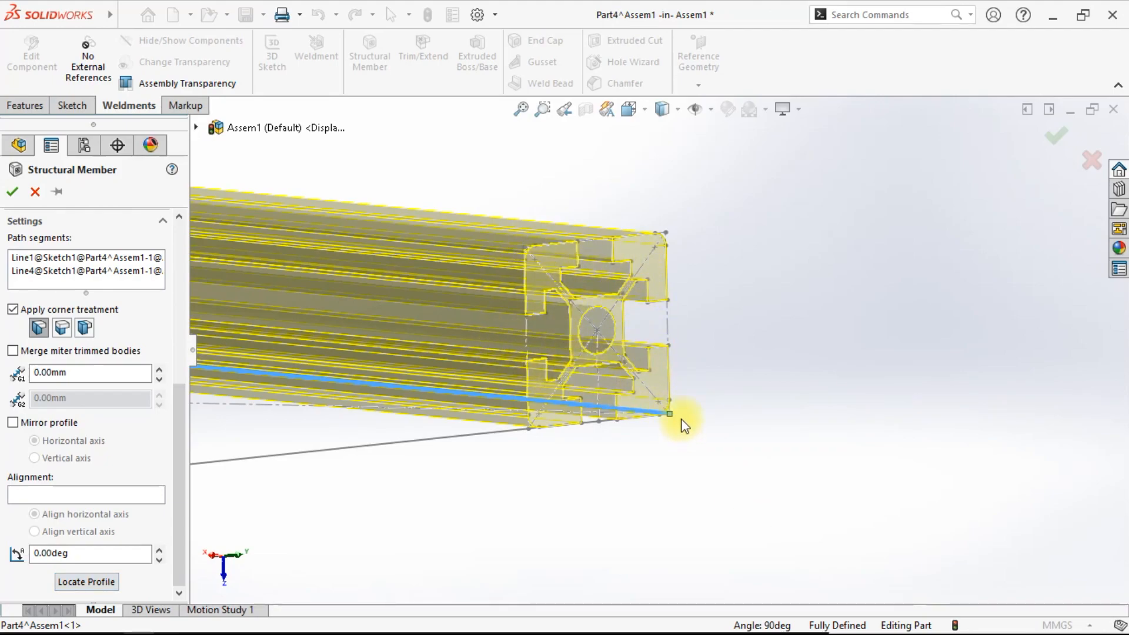
Relocate the profile so that its upper outer corner point lies on the path.
left_click(109, 585)
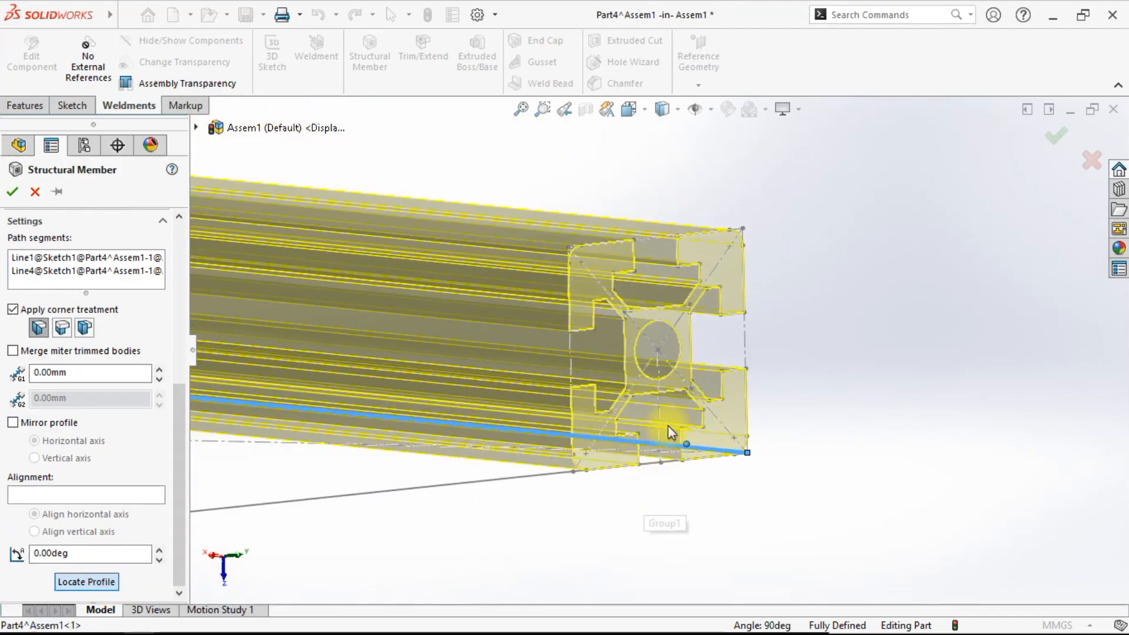
scroll(732, 228, "up", 1)
middle_click_drag(729, 246, 695, 461)
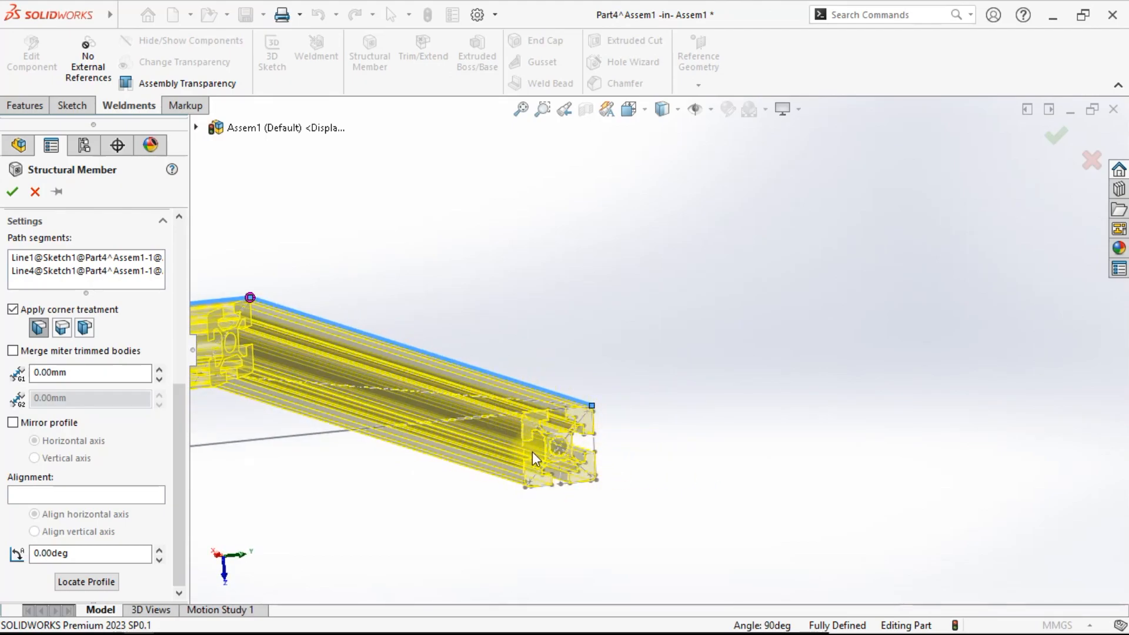
Relocate the profile so that its centre point lies on the path and accept the Alu P 4040 structural member.
left_click(112, 582)
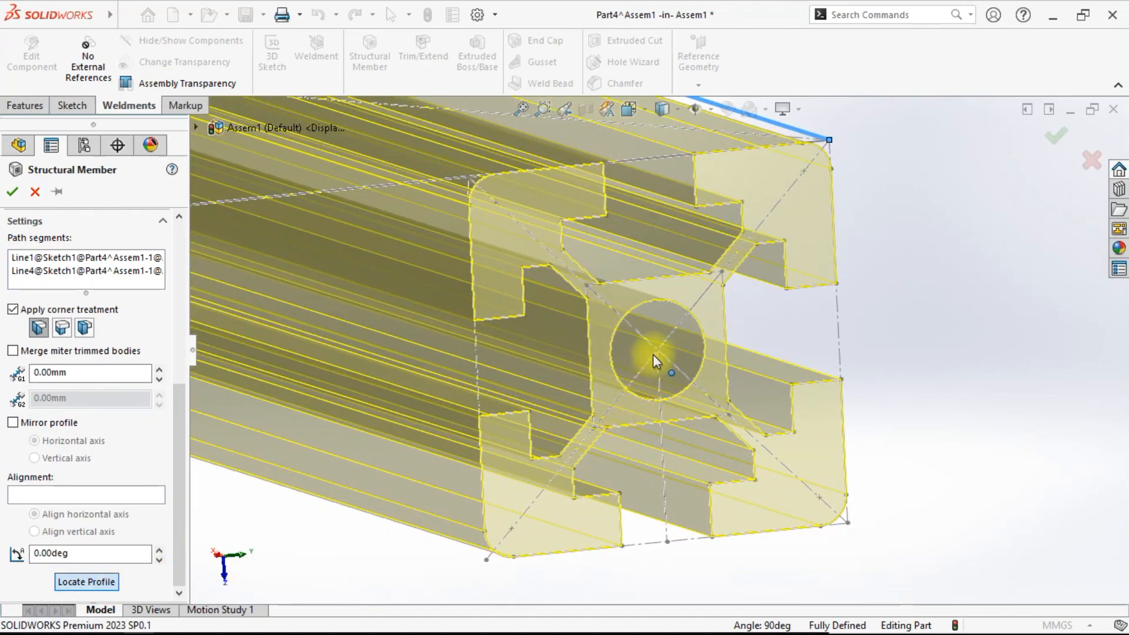
left_click(654, 352)
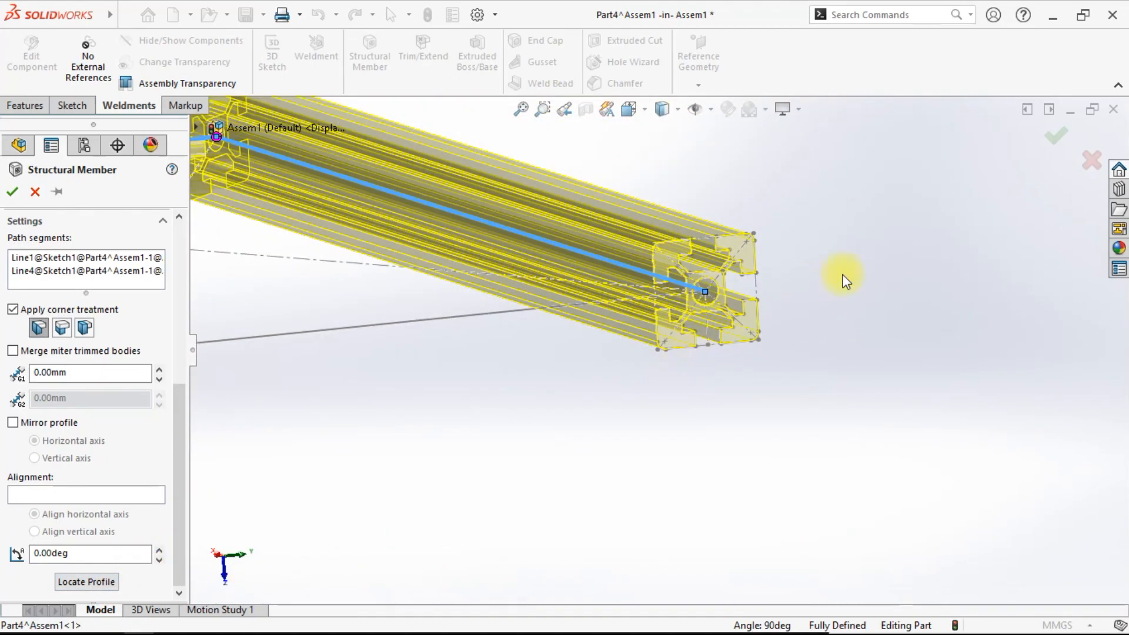
middle_click_drag(360, 438, 497, 494)
left_click(1057, 144)
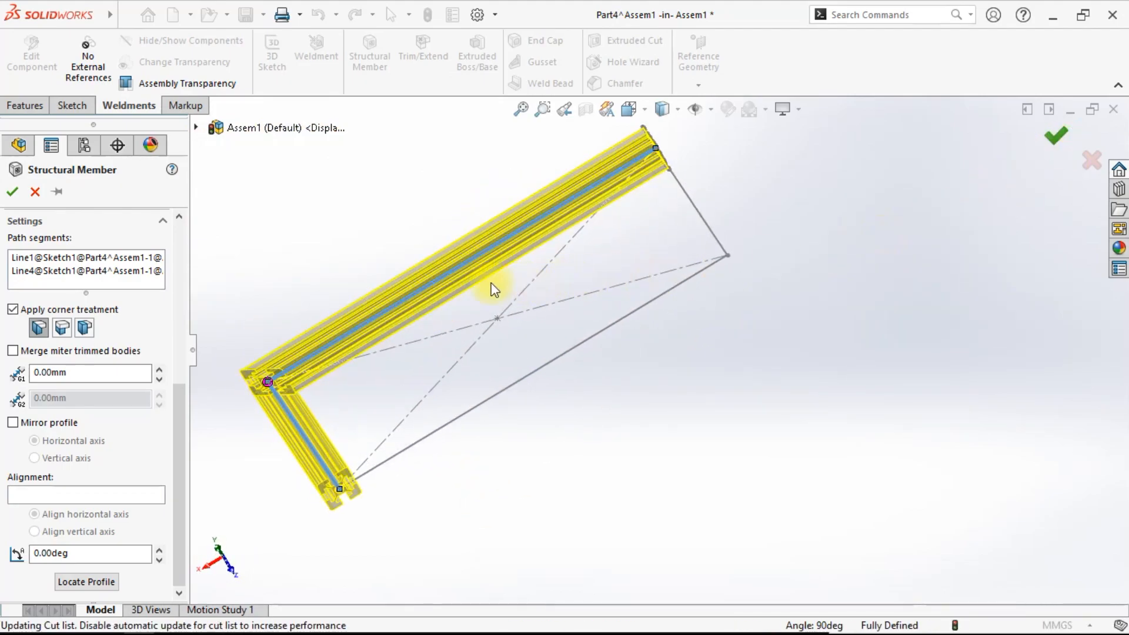
Start a second structural member with the same iso aluminium profile type and set its size to Alu P 2020.
middle_click_drag(459, 429, 504, 340)
left_click(370, 50)
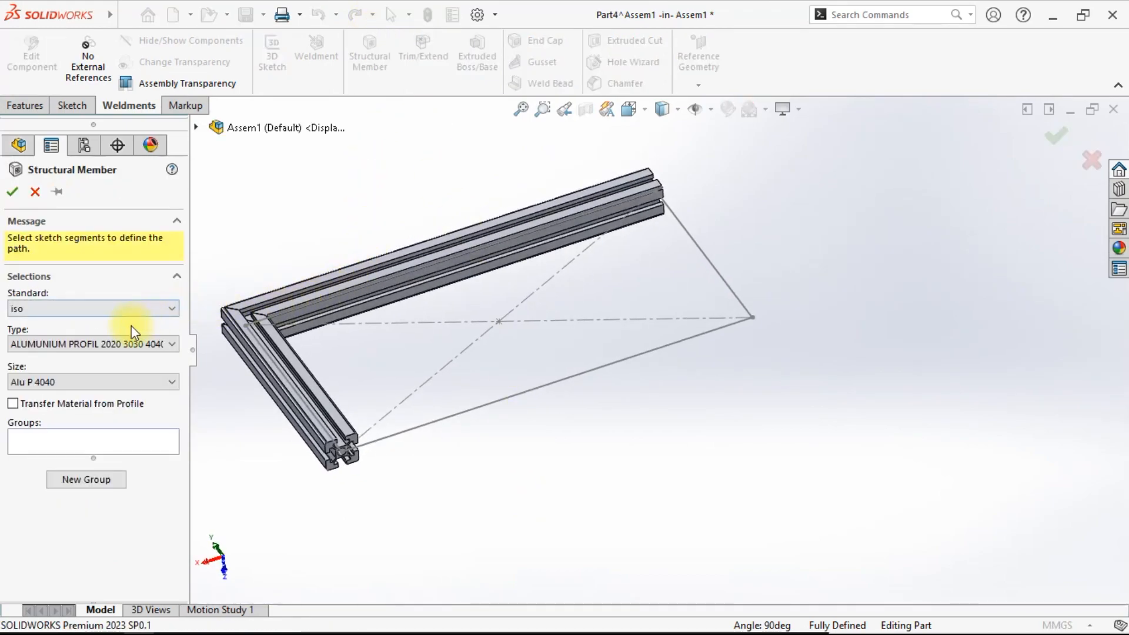
left_click(115, 308)
left_click(107, 318)
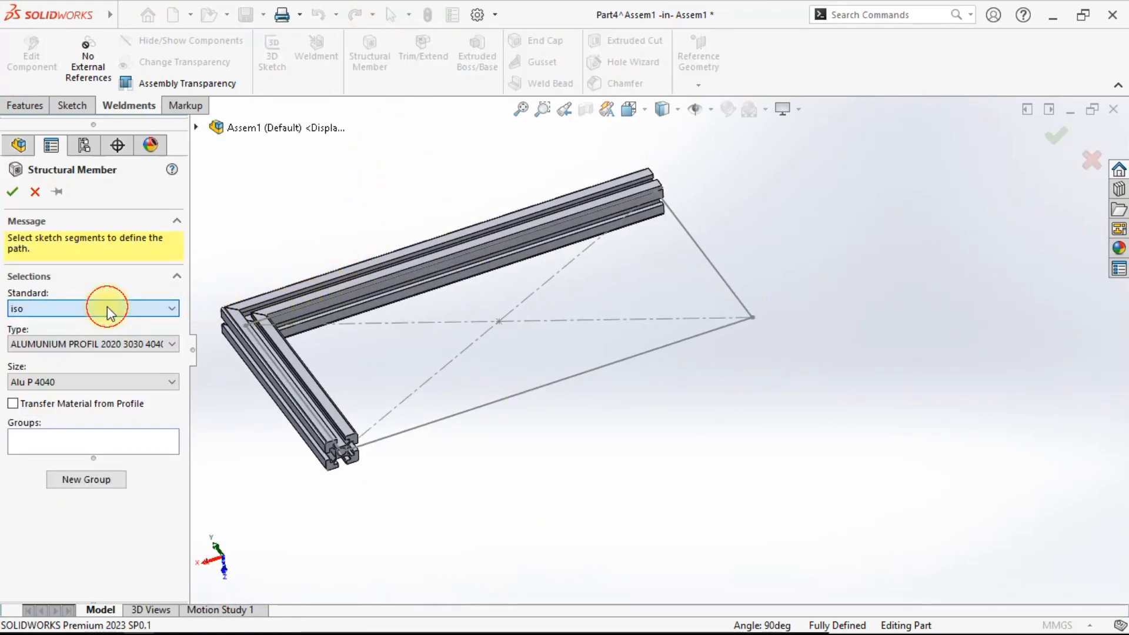
left_click(100, 382)
left_click(88, 426)
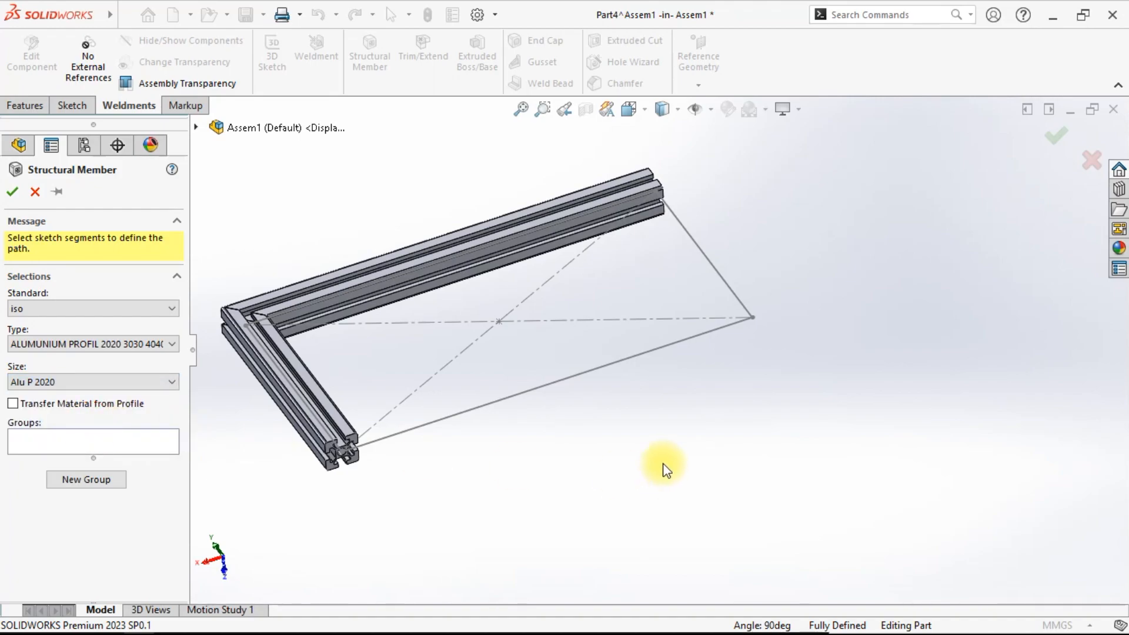
Select the two remaining sketch lines of the rectangle as the path and accept the Alu P 2020 structural member.
left_click(114, 450)
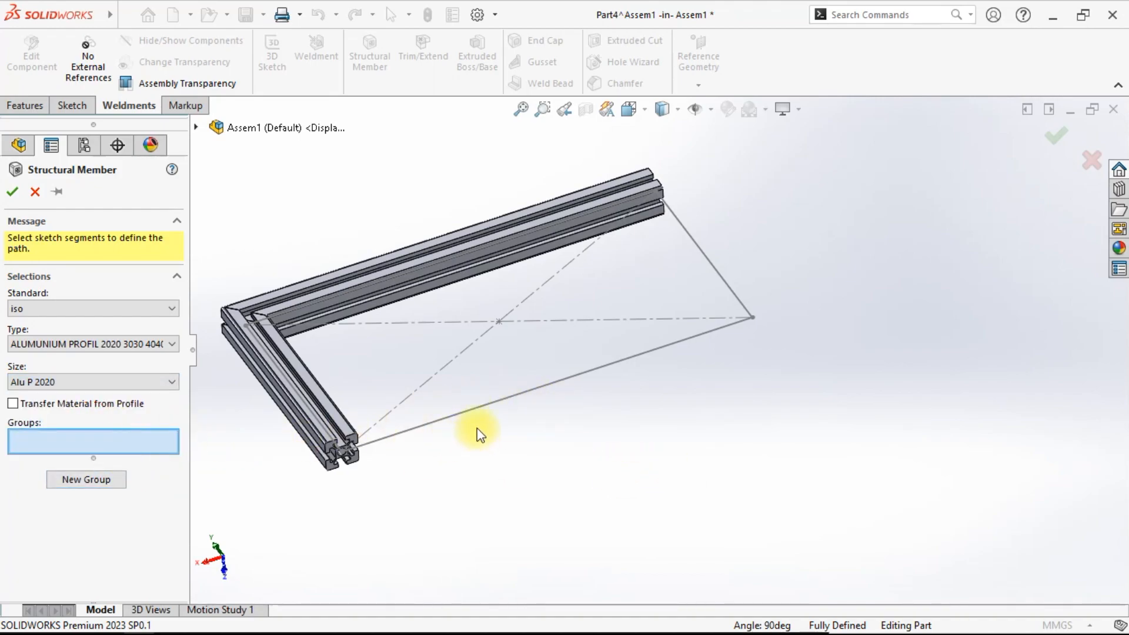
left_click(479, 408)
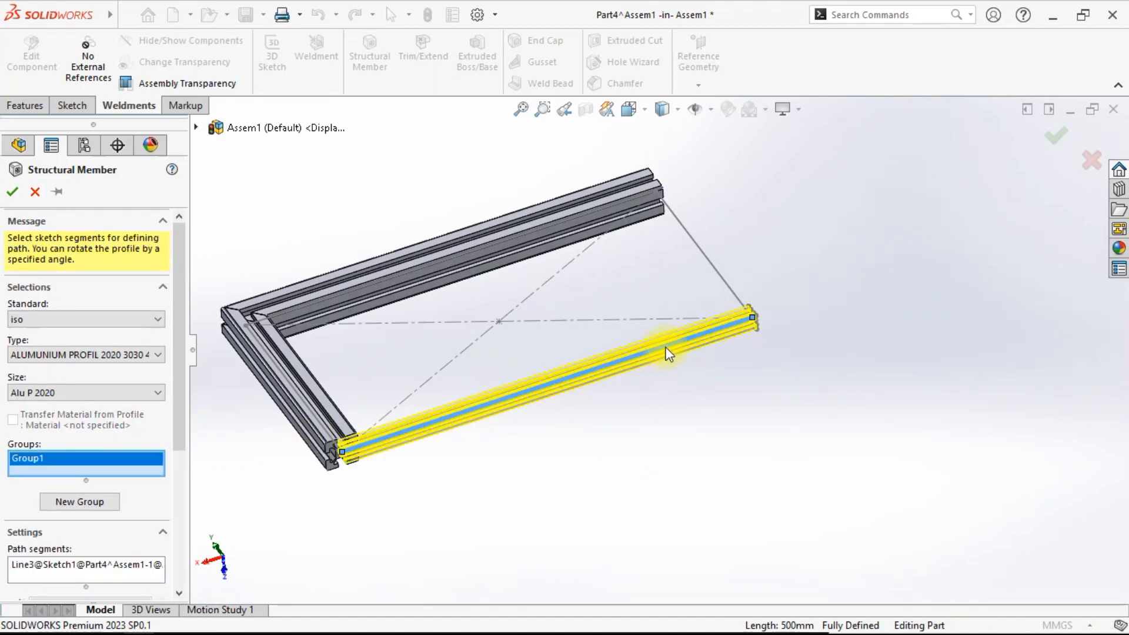
left_click(728, 283)
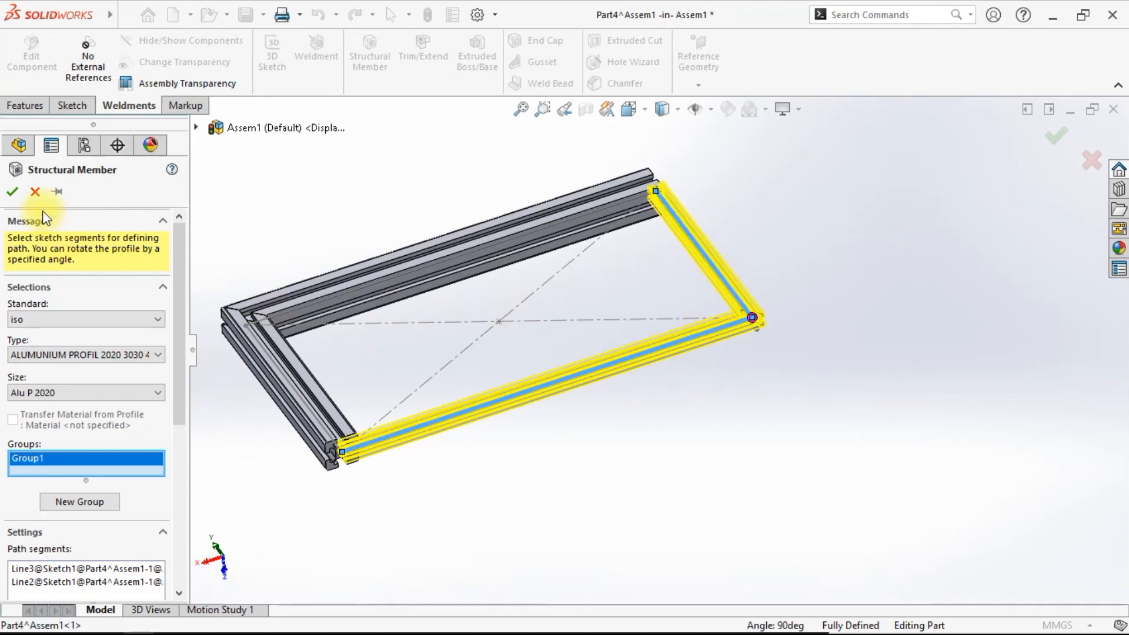
left_click(12, 193)
Edit the Alu P 2020 structural member so that the corner between its two profiles uses the first end butt treatment instead of a miter.
middle_click_drag(721, 442, 542, 559)
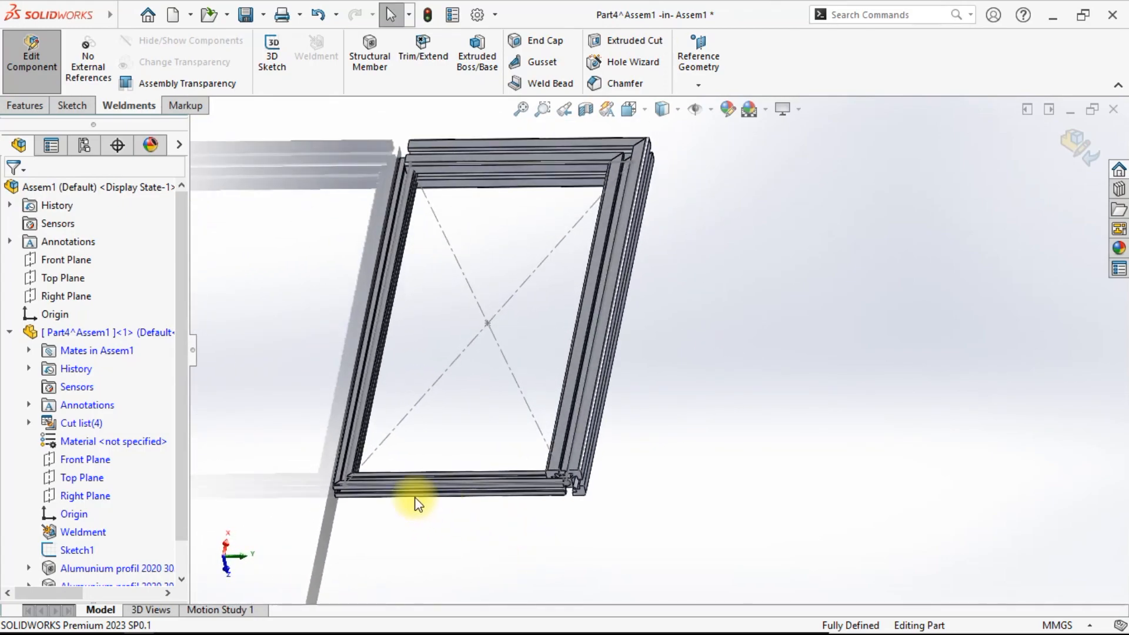
scroll(388, 464, "down", 2)
left_click(127, 550)
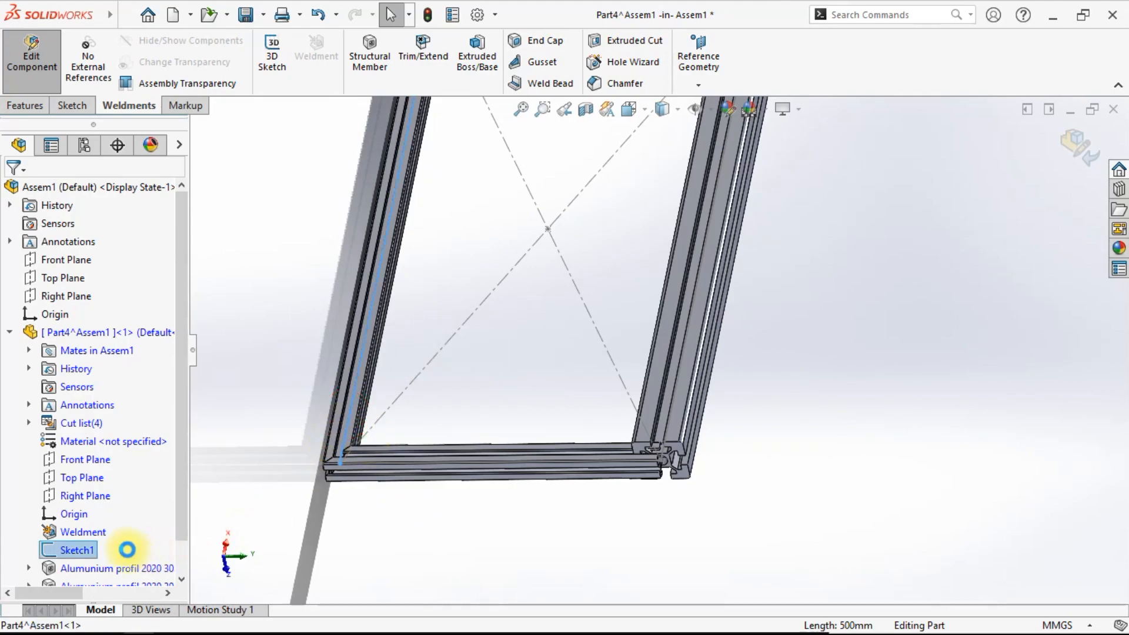
scroll(88, 542, "down", 2)
right_click(85, 533)
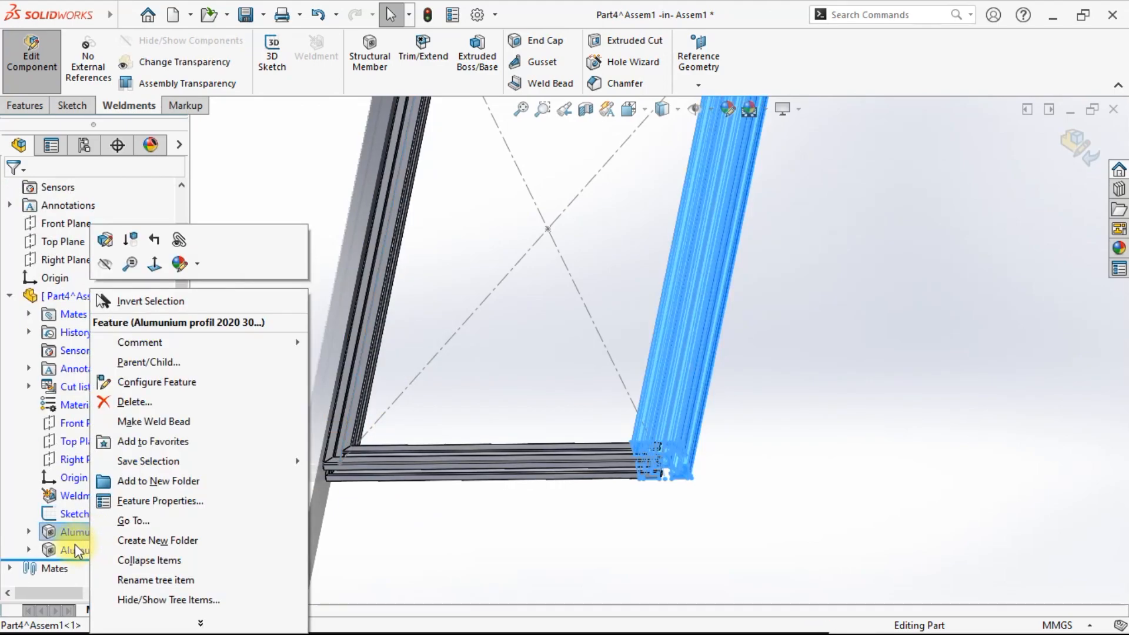
right_click(75, 547)
left_click(90, 239)
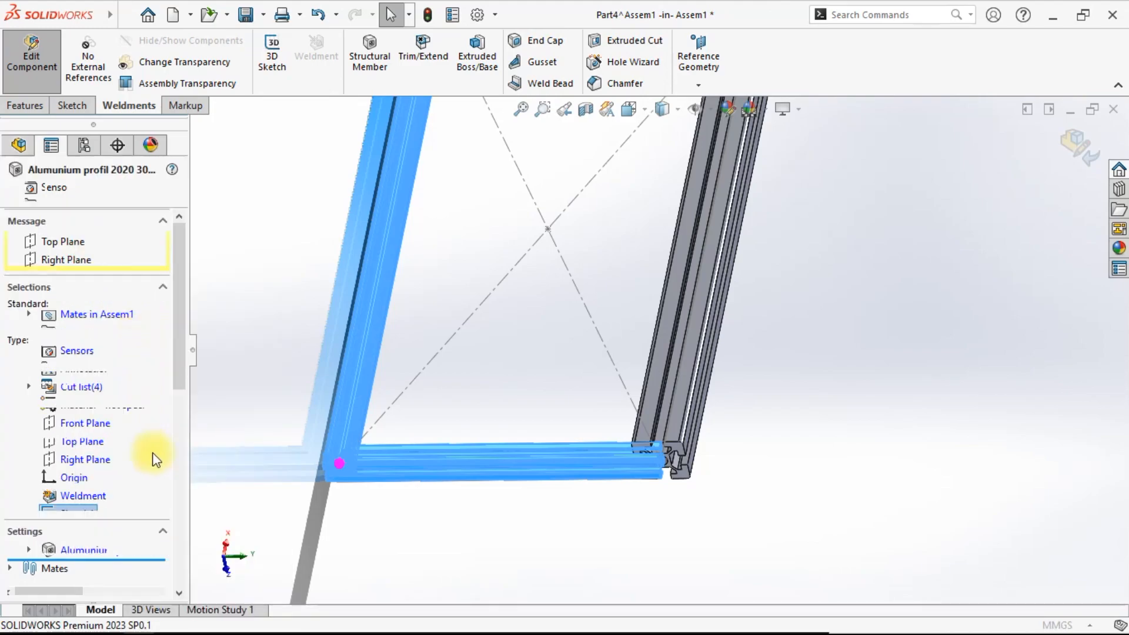
scroll(173, 372, "down", 3)
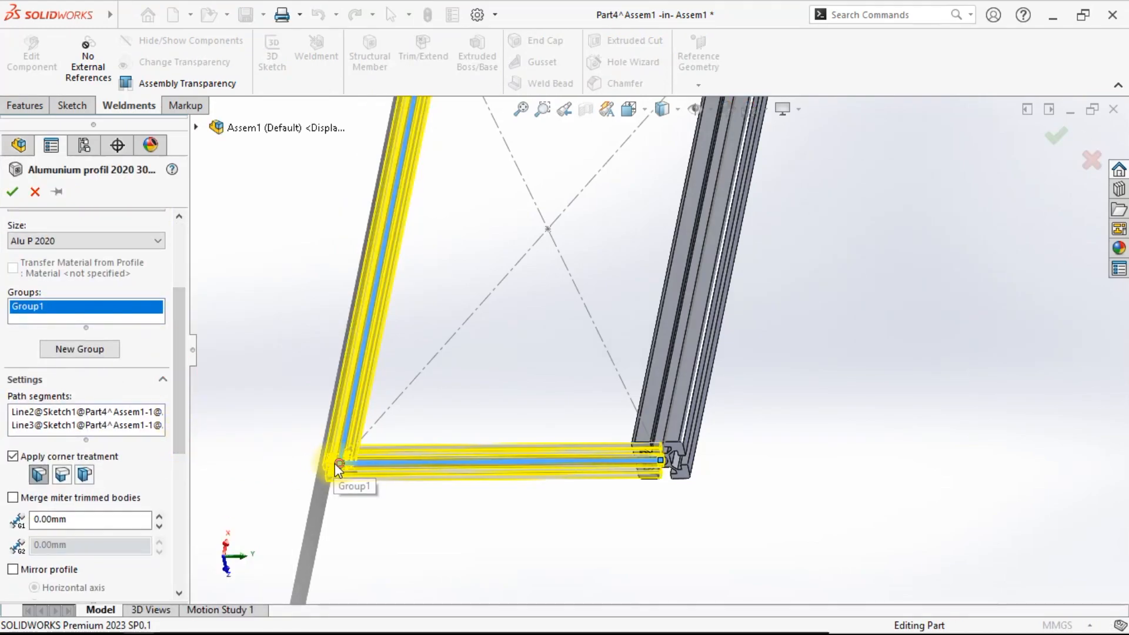
left_click(339, 464)
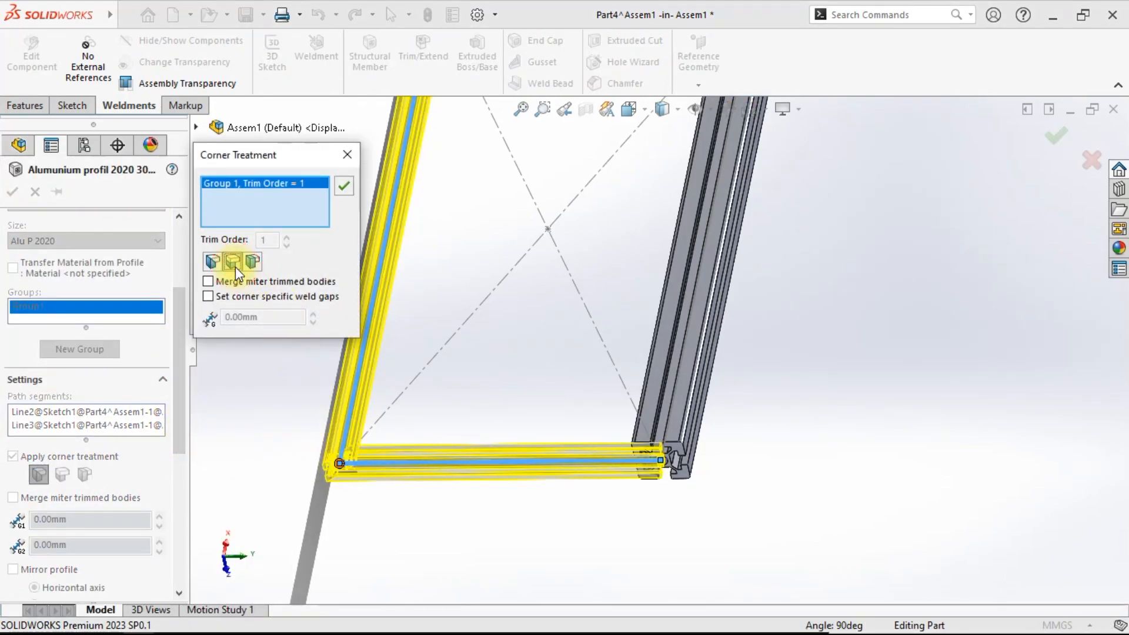
left_click(235, 267)
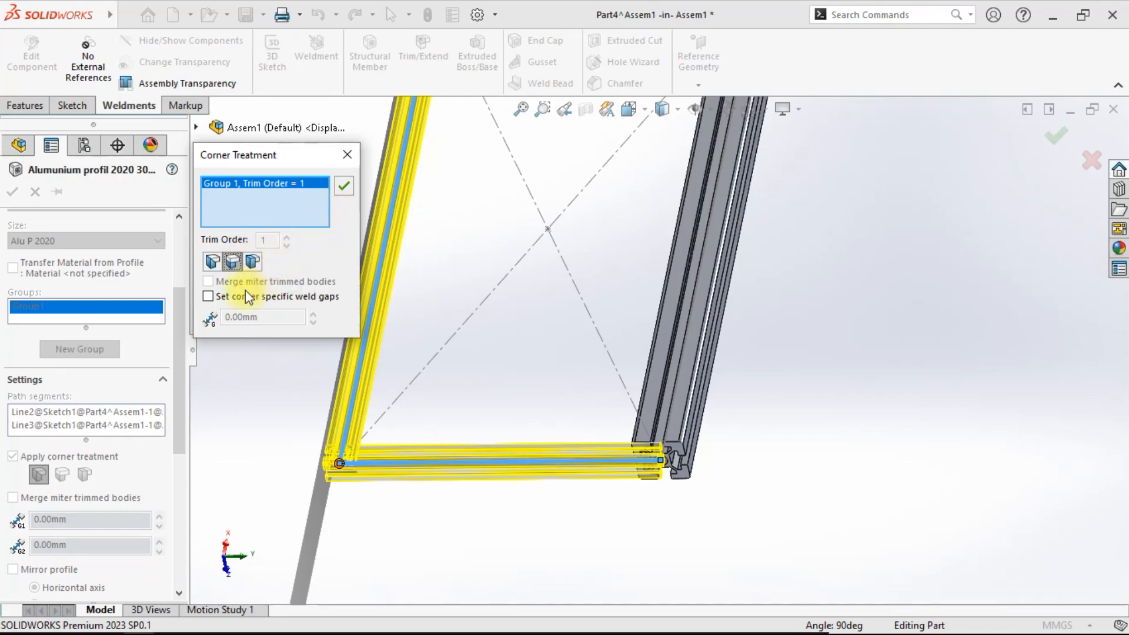
left_click(342, 188)
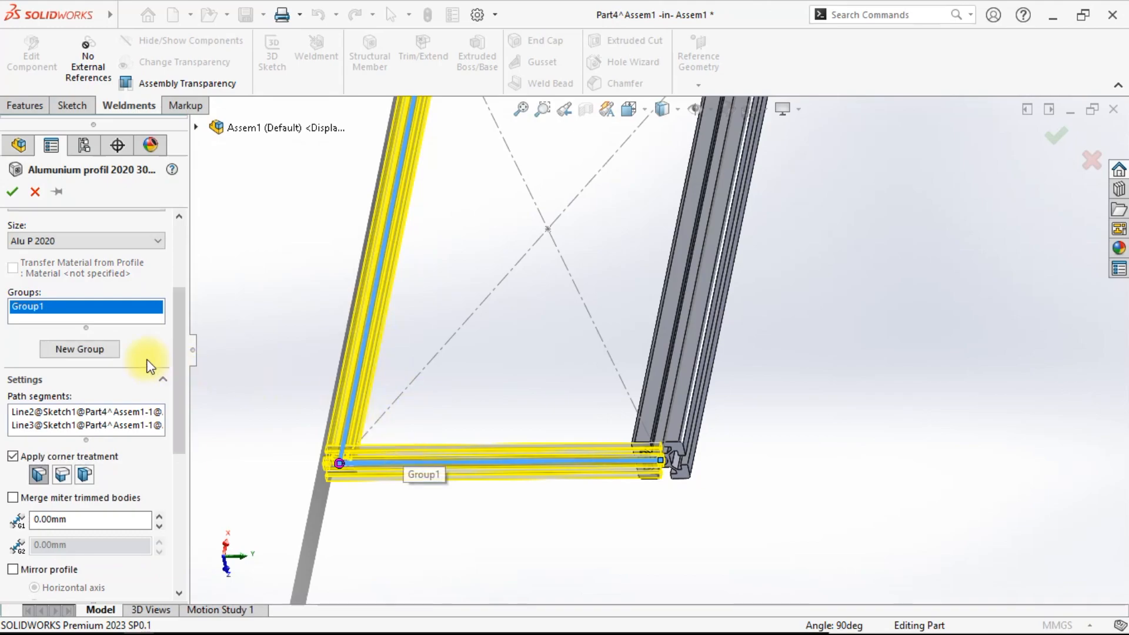
mouse_move(346, 486)
middle_mouse_down()
mouse_move(434, 417)
mouse_move(462, 477)
mouse_move(360, 487)
middle_mouse_up()
scroll(359, 484, "up", 2)
scroll(360, 470, "down", 3)
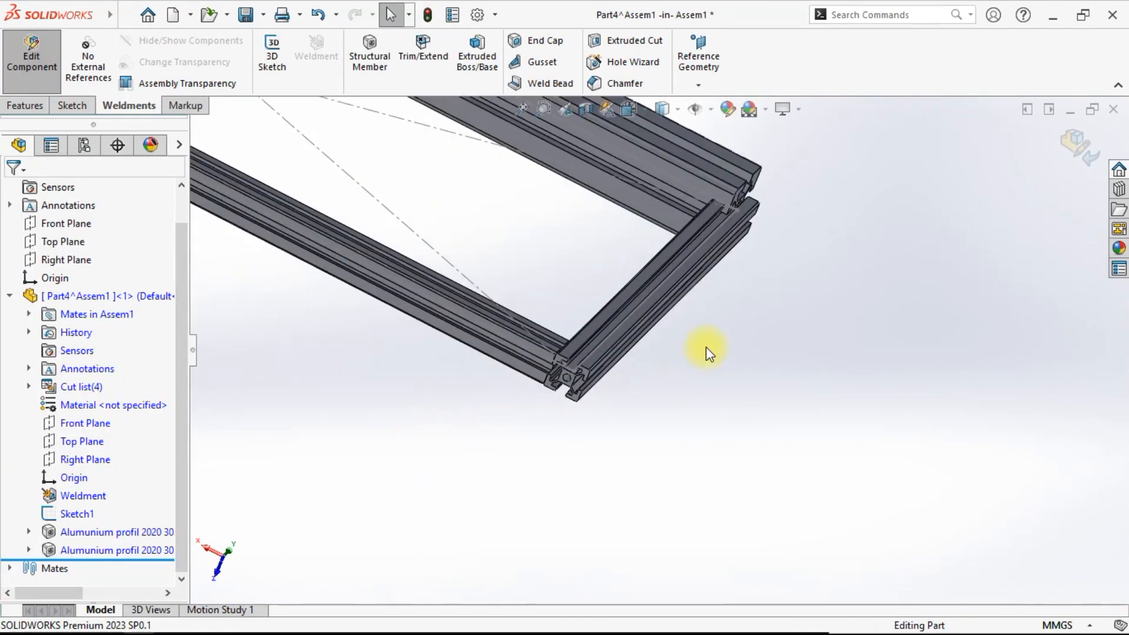
Inspect the corner joint up close, then finish editing the frame part and return to the assembly.
scroll(664, 358, "down", 7)
middle_click(434, 357)
middle_click_drag(434, 358, 442, 323)
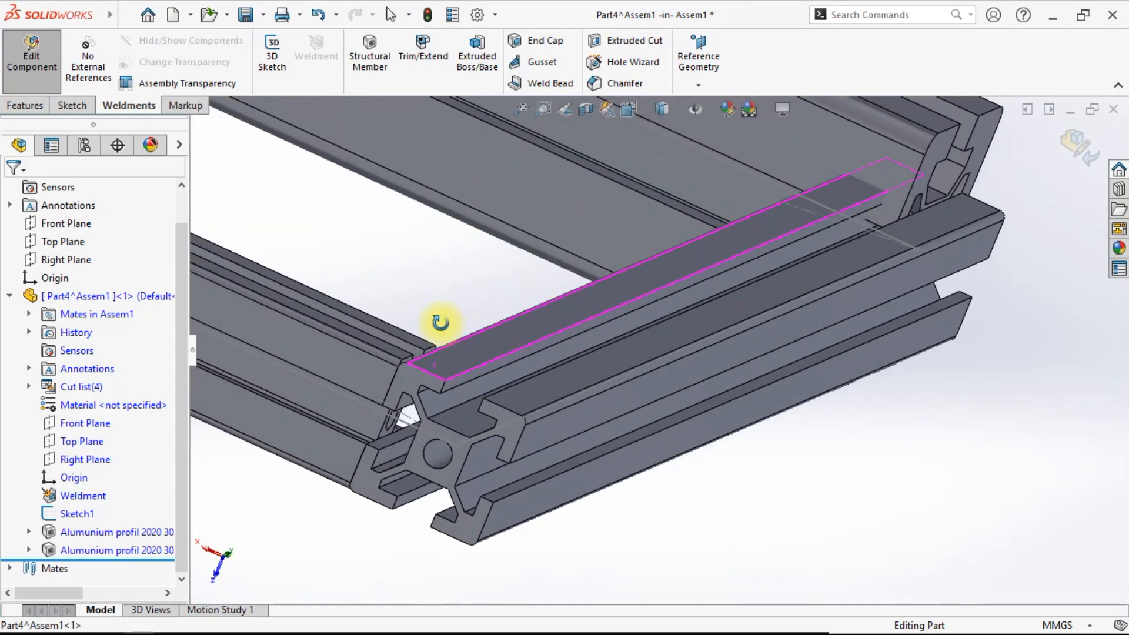
left_click(1078, 145)
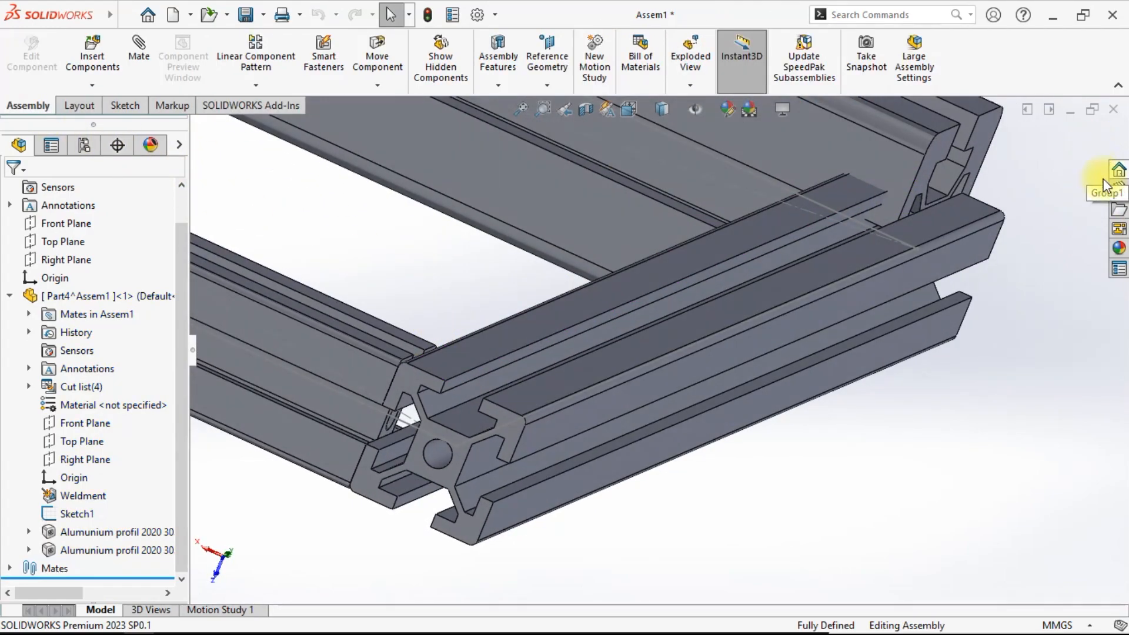
Insert the component T NUTT M4 DAN M5 from the Angle bracket untuk alumunium folder and place it beside the frame corner.
left_click(93, 61)
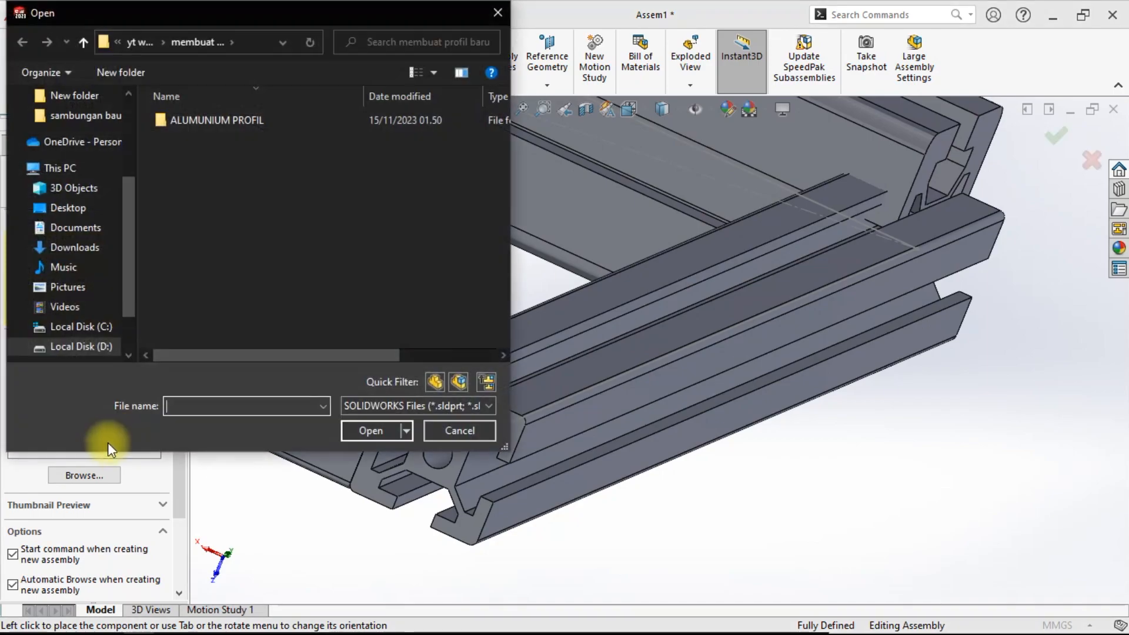
left_click(139, 42)
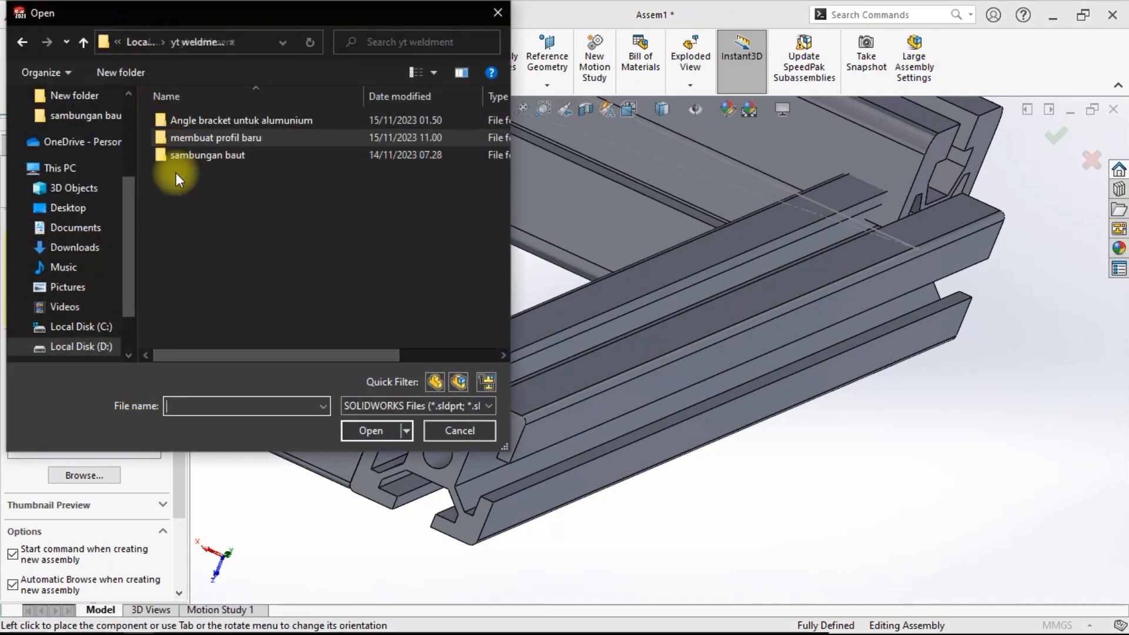
double_click(227, 121)
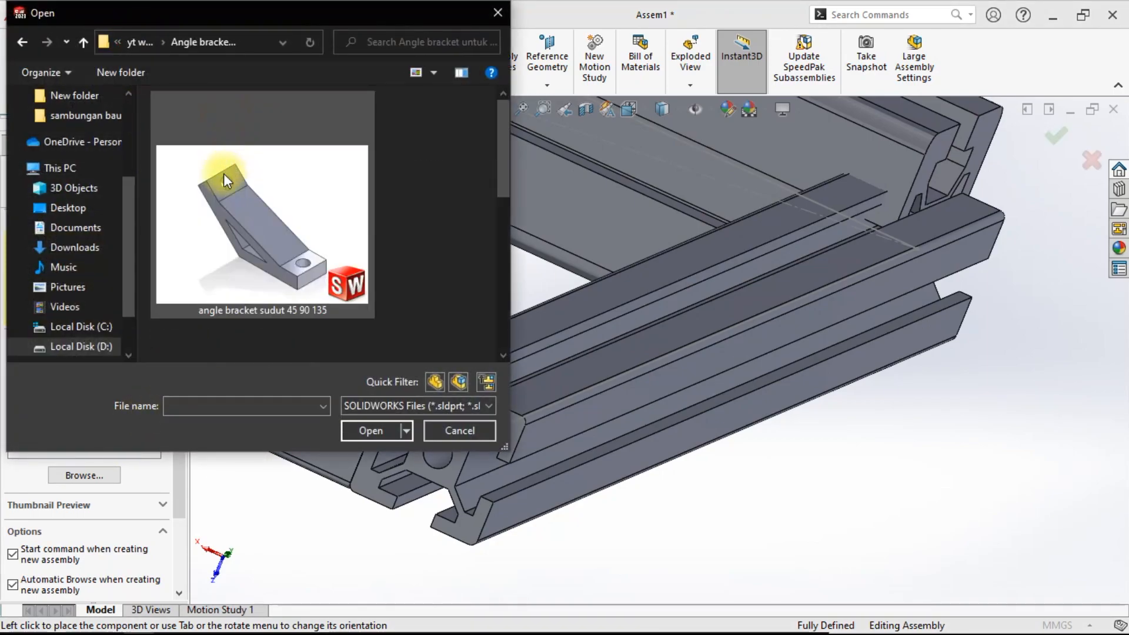
scroll(234, 266, "down", 3)
left_click(234, 266)
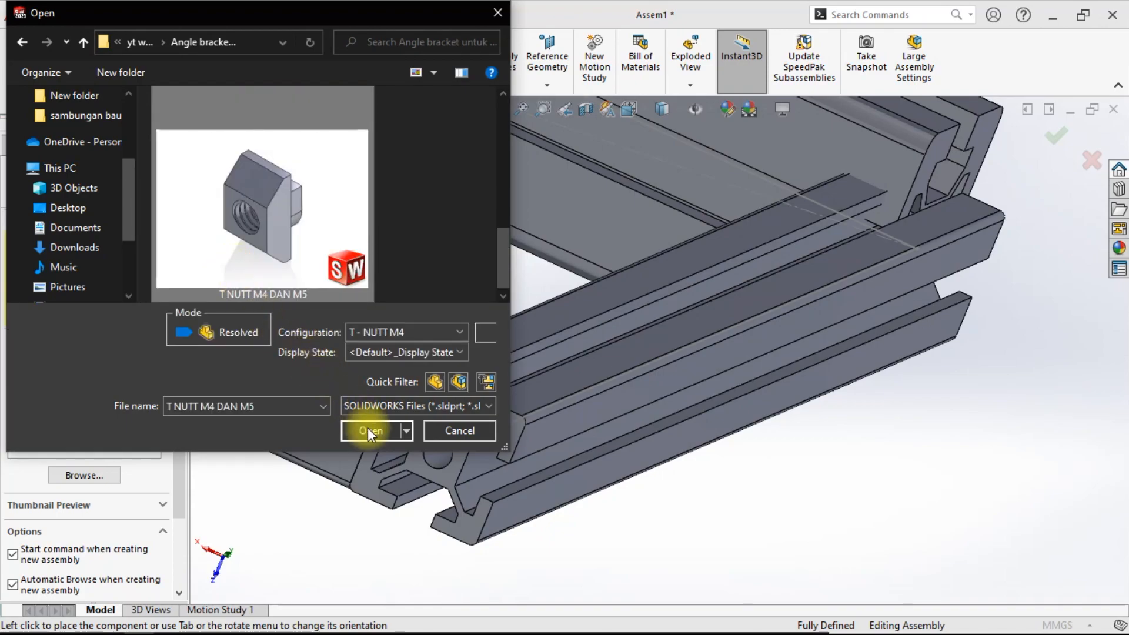
left_click(369, 430)
scroll(462, 452, "up", 3)
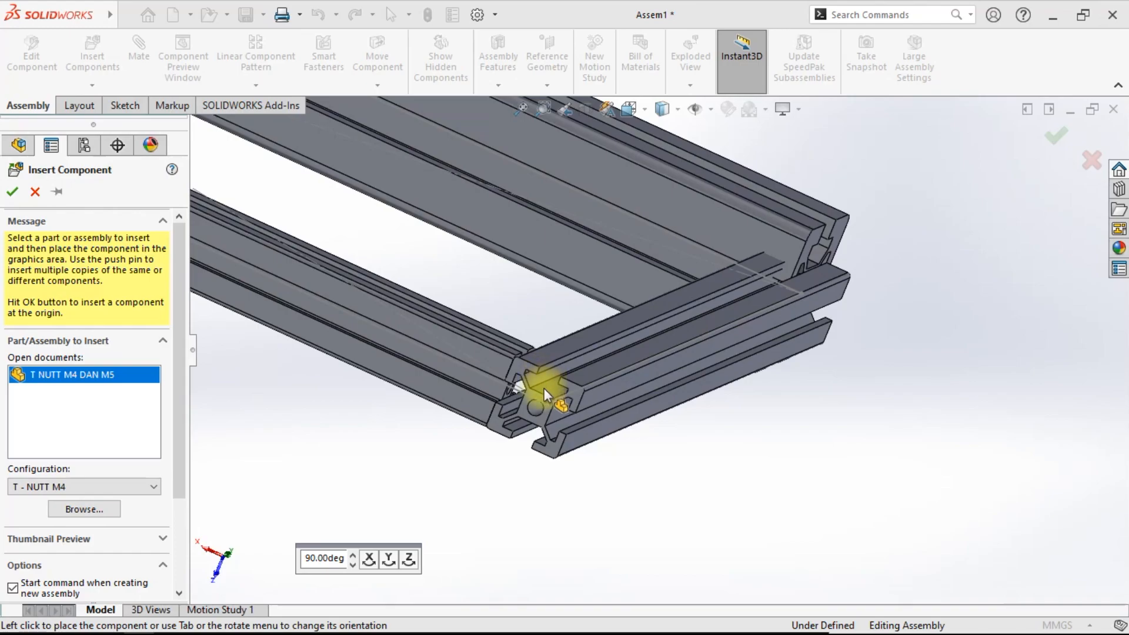
scroll(513, 411, "down", 3)
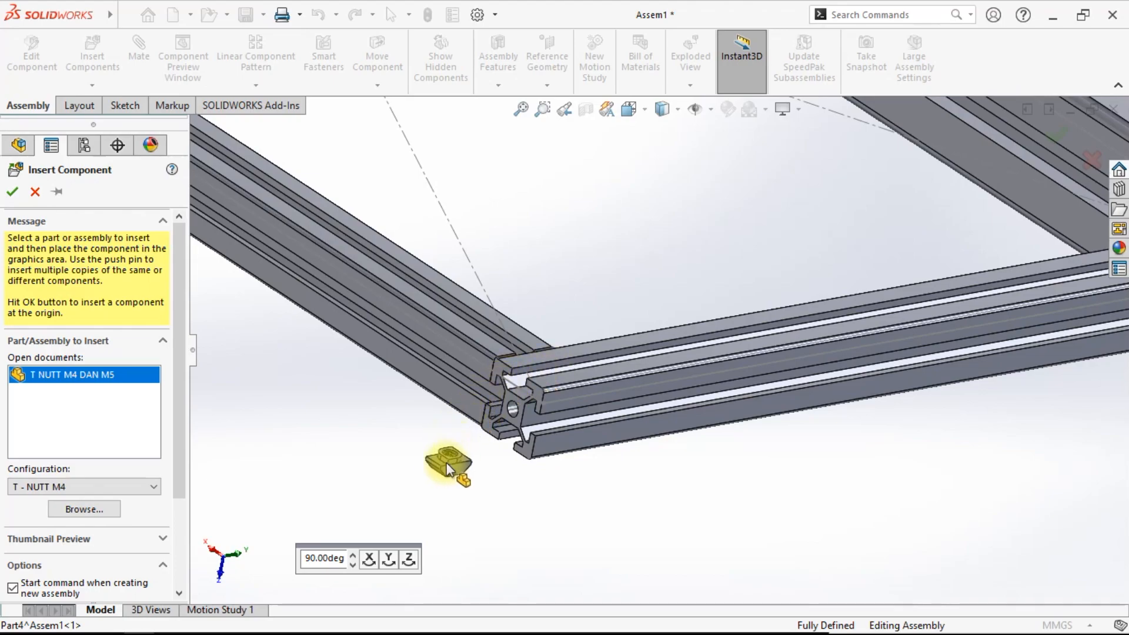
left_click(438, 461)
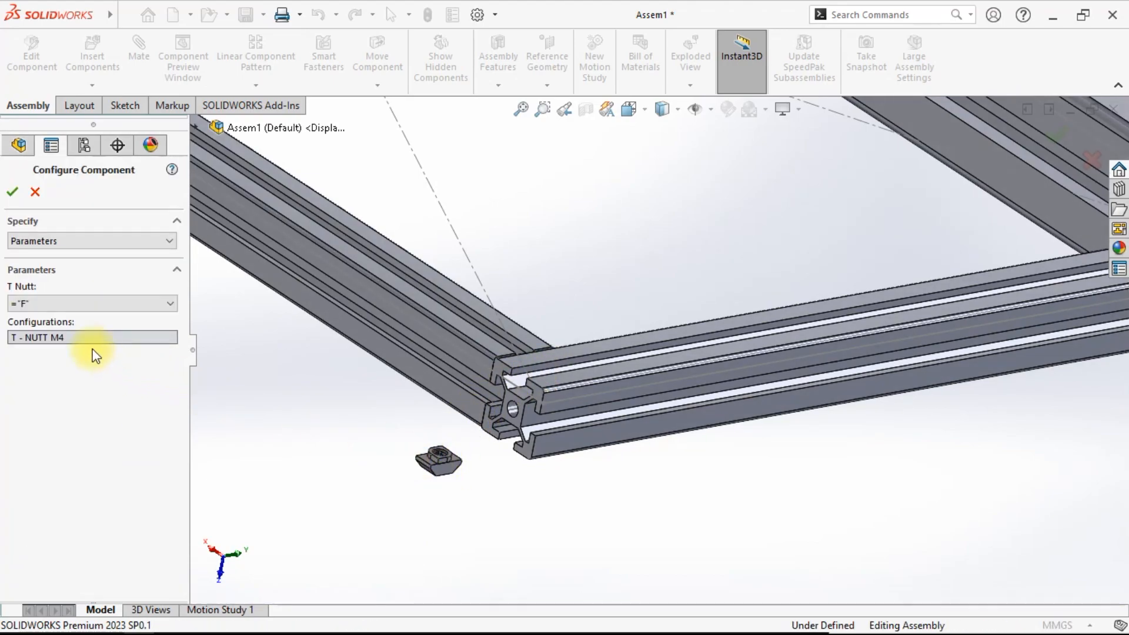
Configure the inserted T-nut by configuration name as T - NUTT M5 and accept it.
left_click(84, 306)
left_click(86, 326)
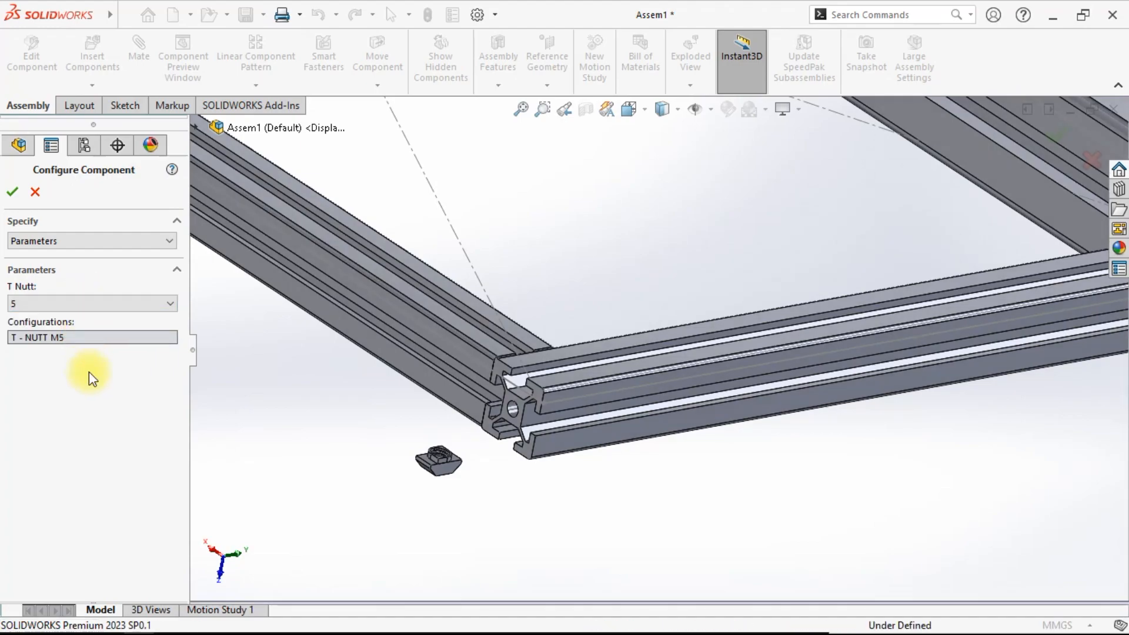
left_click(60, 241)
left_click(58, 263)
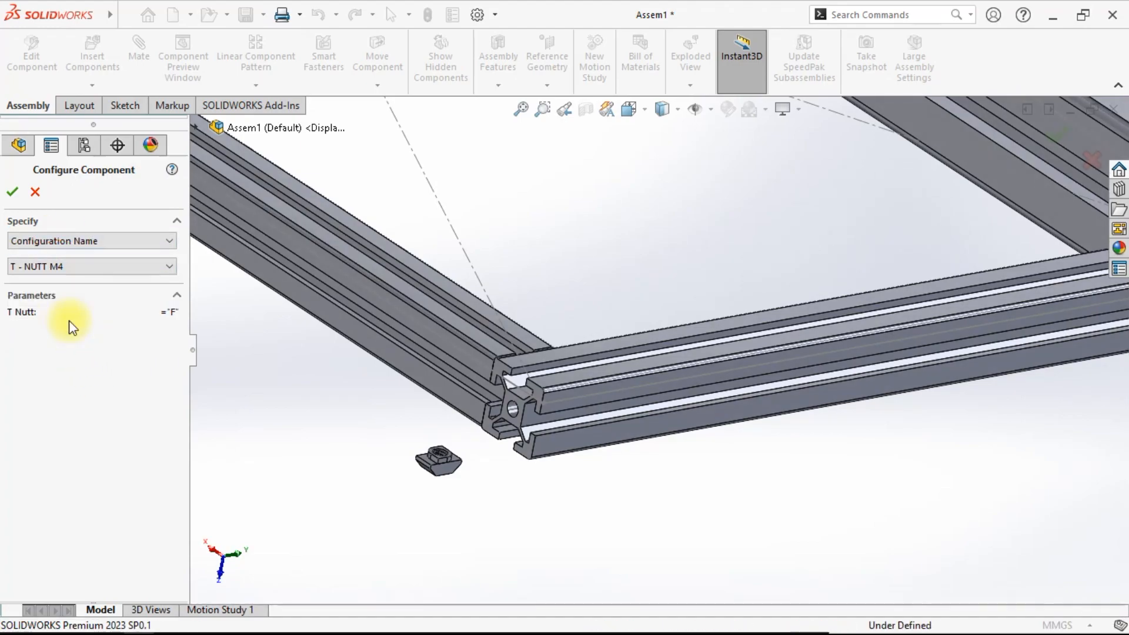
left_click(54, 268)
left_click(56, 282)
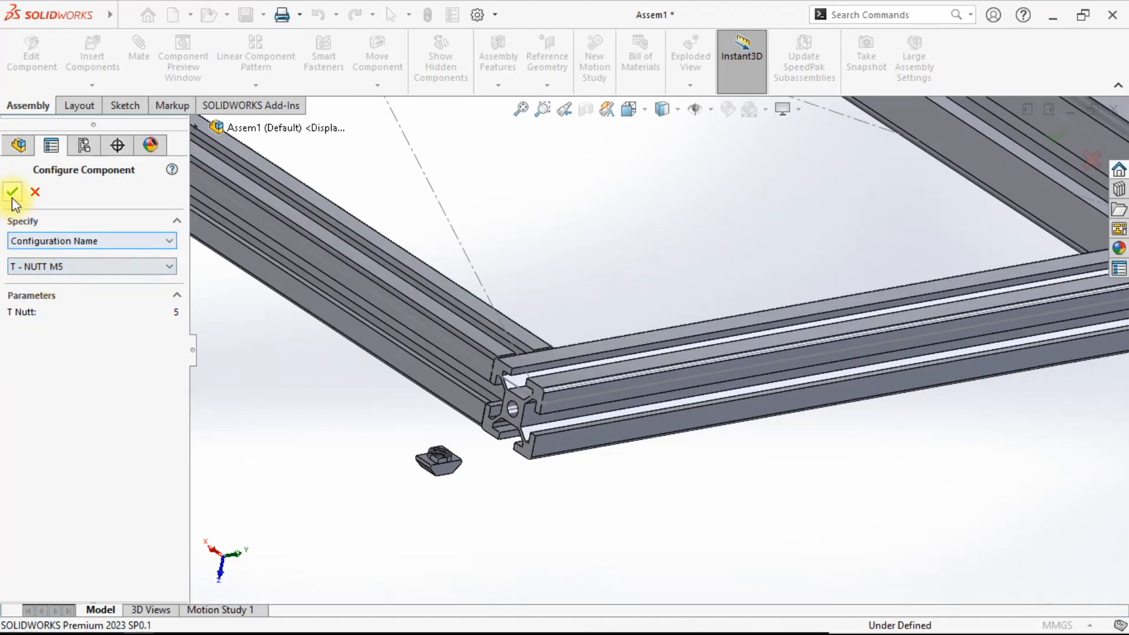
left_click(12, 193)
Move the T-nut closer to the open profile end at the frame corner.
scroll(464, 434, "down", 2)
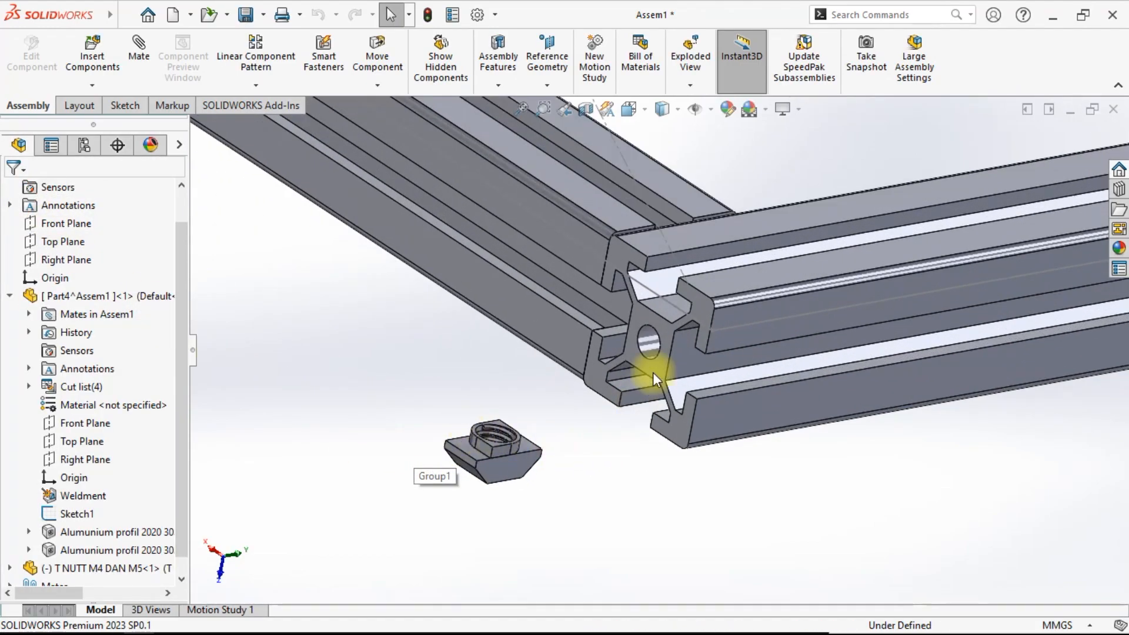
scroll(532, 458, "down", 2)
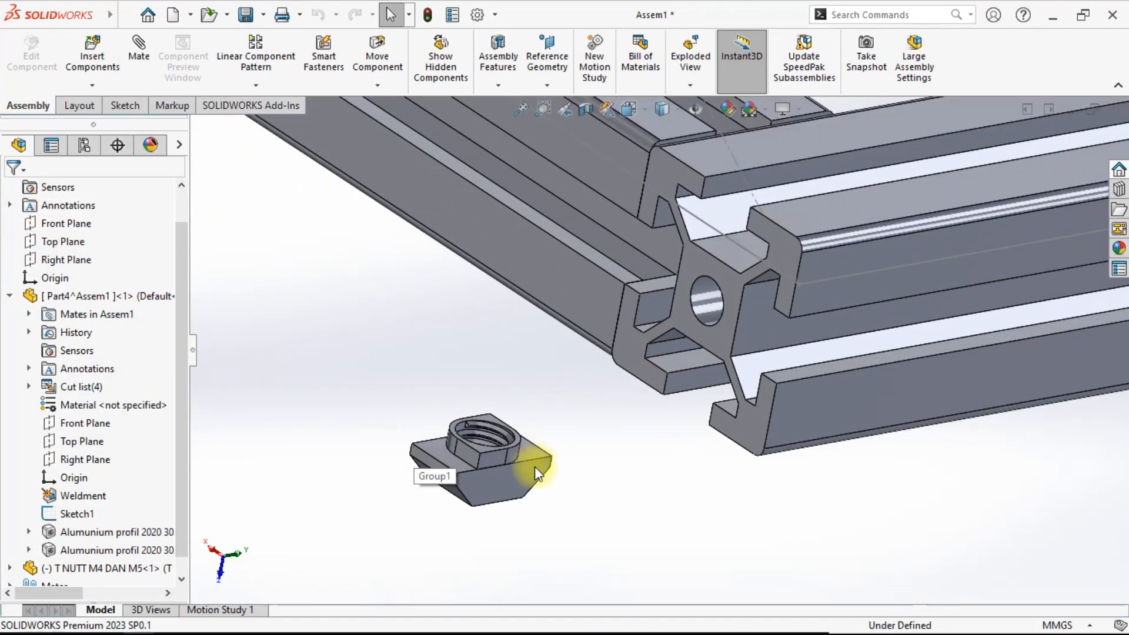
left_click(511, 473)
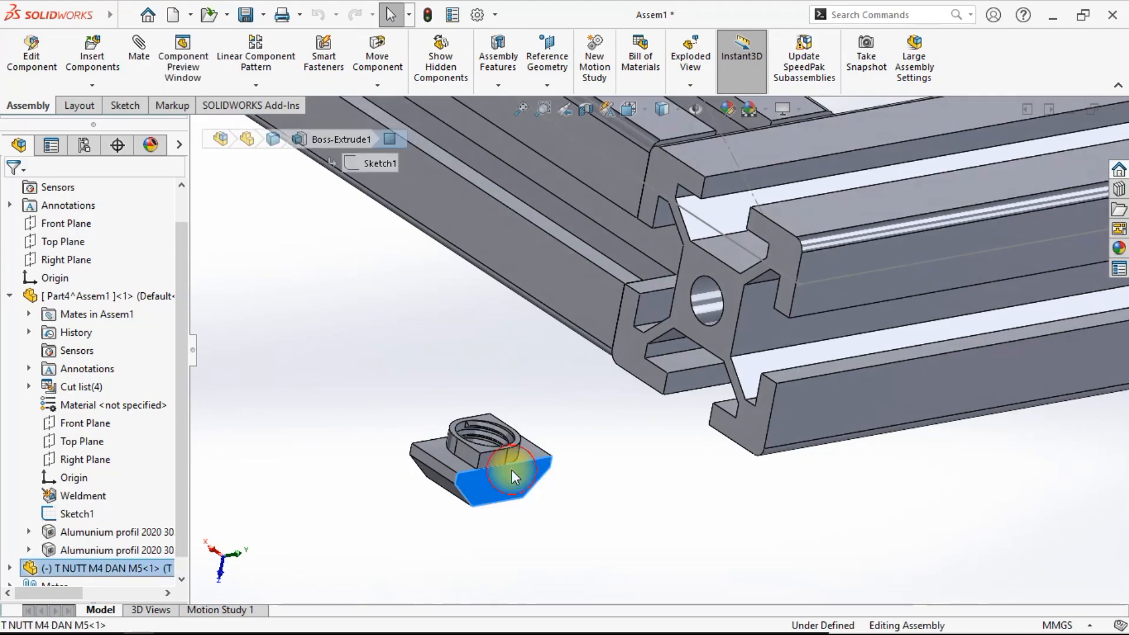
left_click_drag(512, 470, 513, 395)
left_click(553, 442)
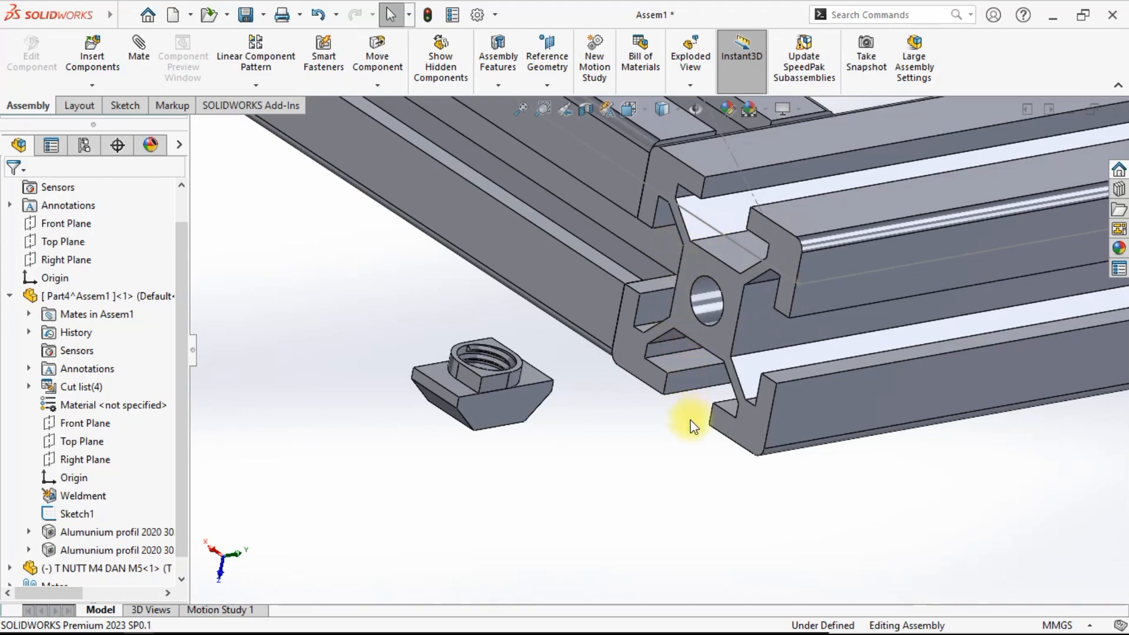
Add a coincident mate between the T-nut's side face and the profile's end face, with the alignment flipped.
left_click(512, 404)
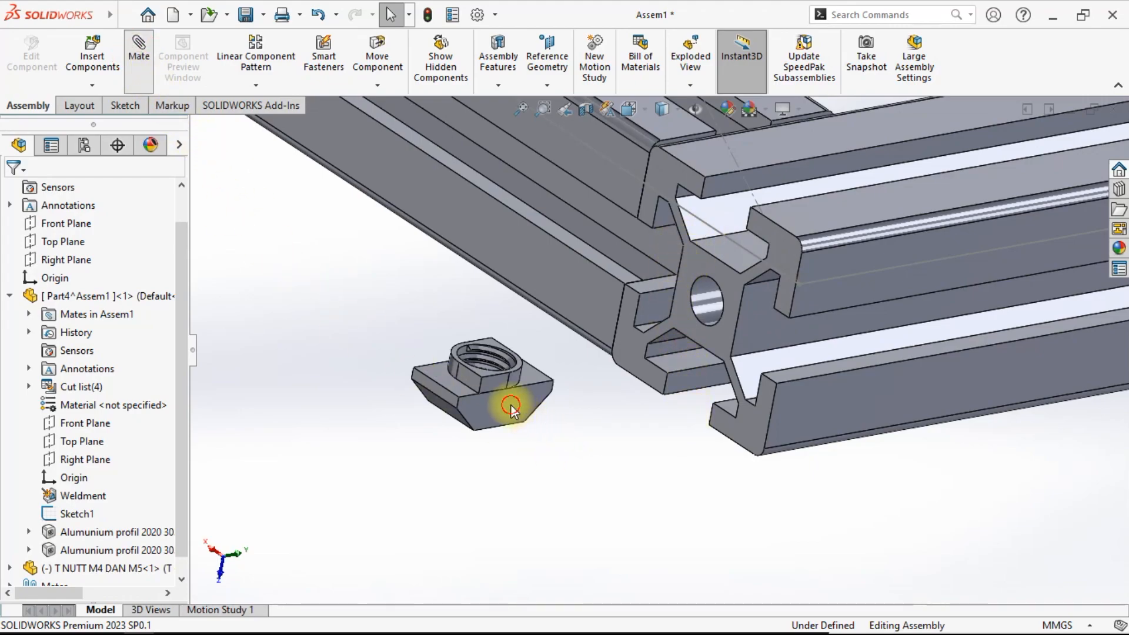
left_click(689, 259)
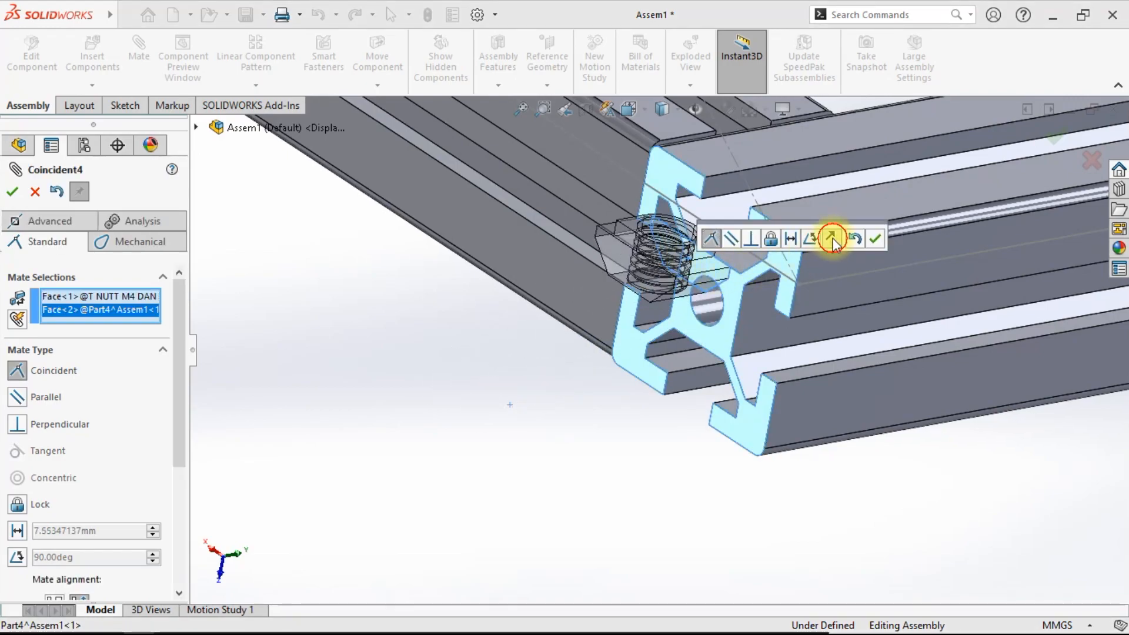
left_click(833, 238)
left_click(875, 239)
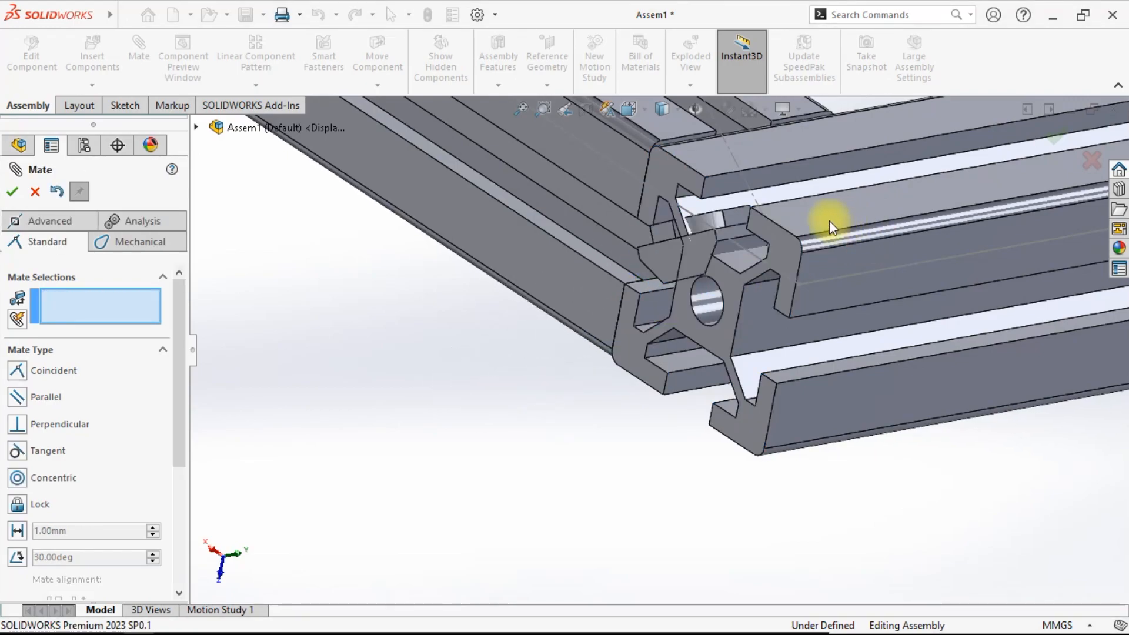
Add a coincident mate between a face of the profile's upper slot and the matching face of the T-nut.
scroll(736, 213, "down", 5)
left_click(707, 156)
middle_click_drag(707, 156, 666, 390)
left_click(666, 390)
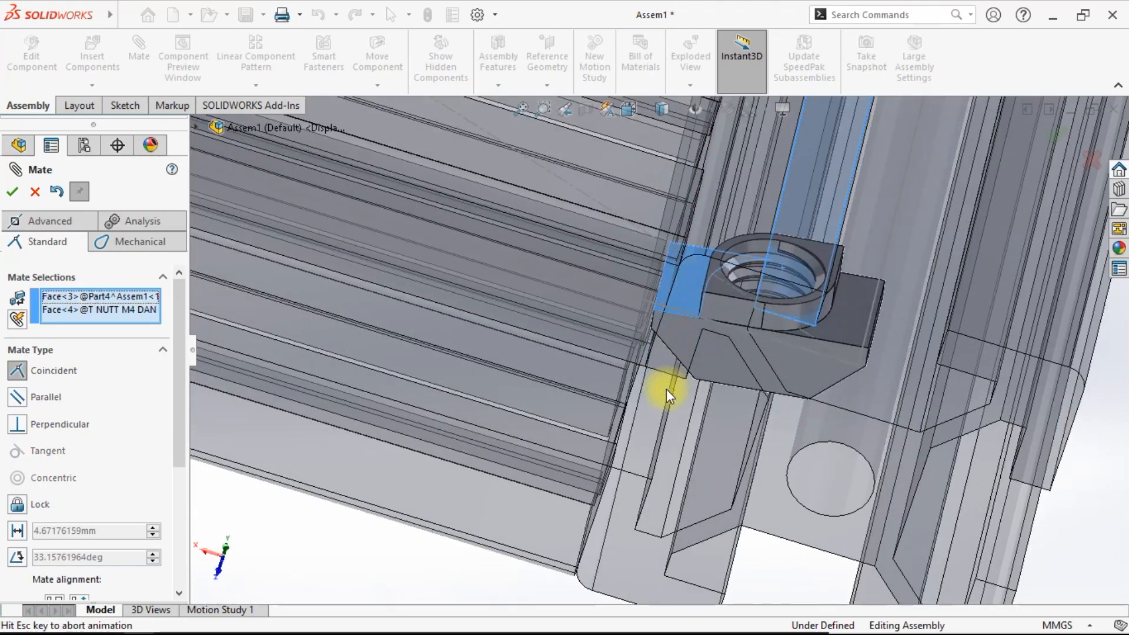
left_click(830, 411)
Add another coincident mate between a second T-nut face and the inner face of the profile's slot, and finish mating.
middle_click_drag(827, 410, 995, 302)
left_click(859, 276)
left_click(993, 301)
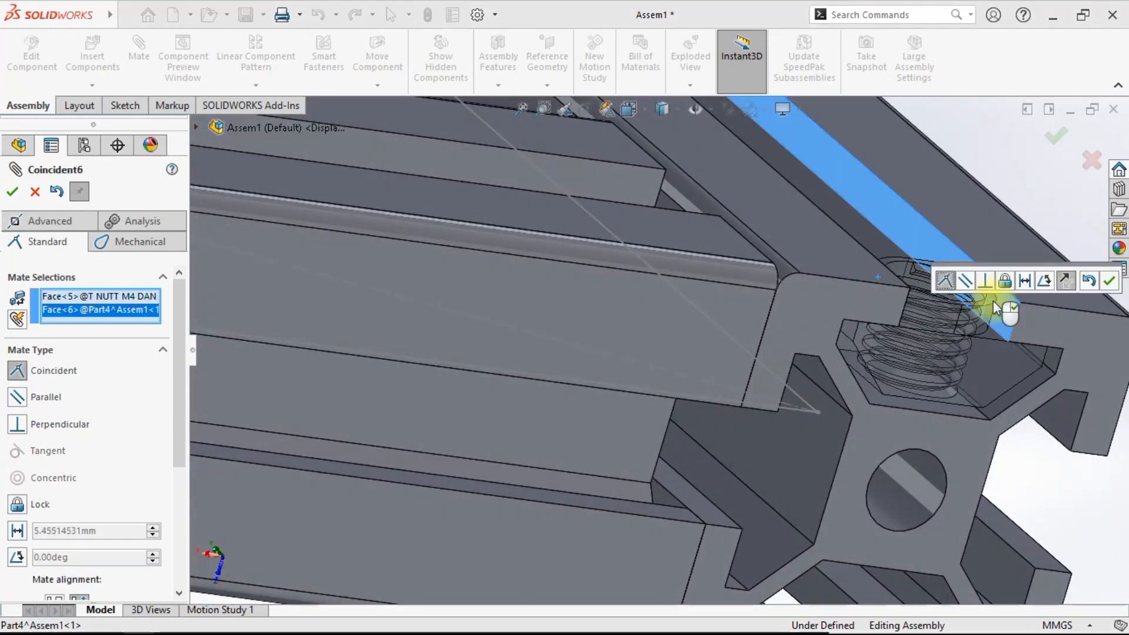
left_click(1109, 280)
middle_click_drag(1023, 379, 944, 362)
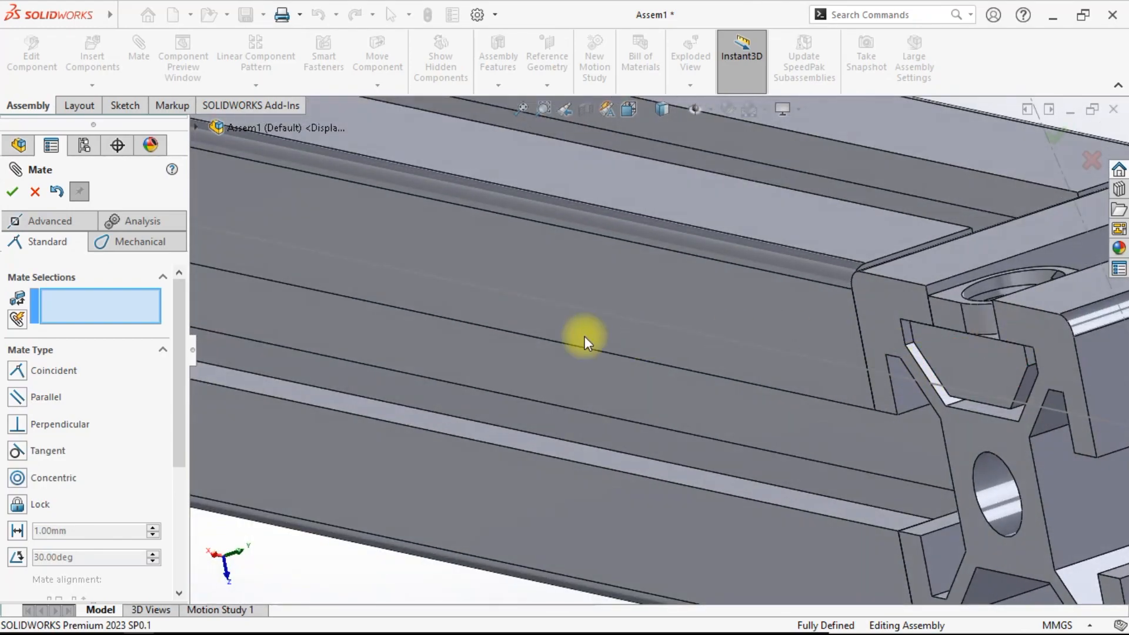
left_click(10, 190)
scroll(938, 373, "up", 5)
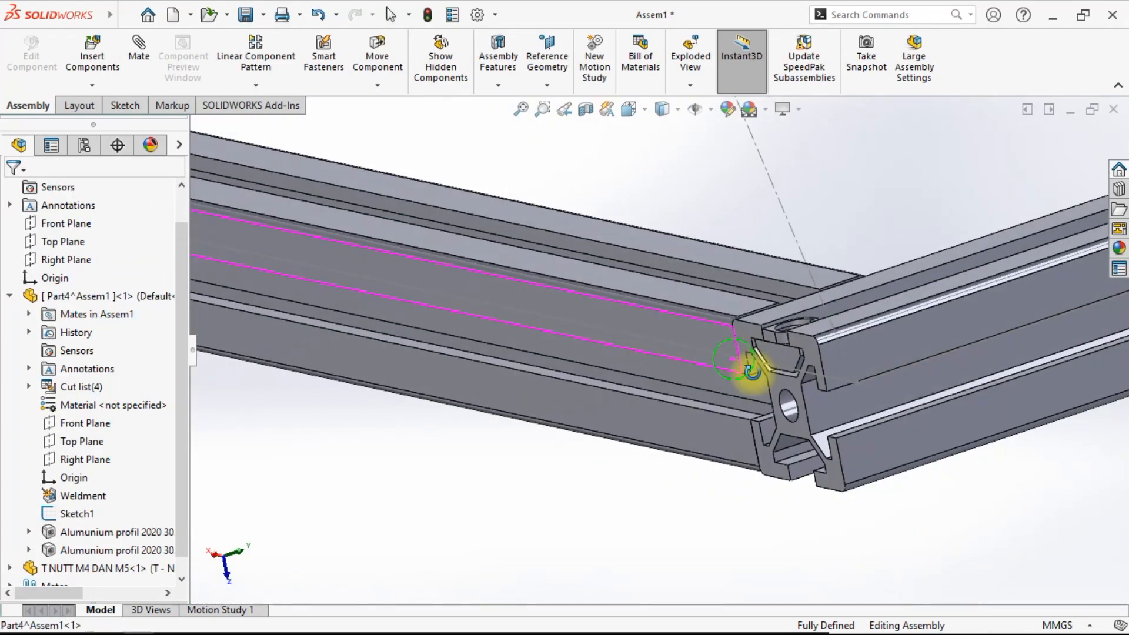
Examine the T-nut's fit in the profile slot and review its coincident mates, including the faces used by the end-face mate.
scroll(832, 360, "down", 6)
middle_click_drag(831, 322, 814, 265)
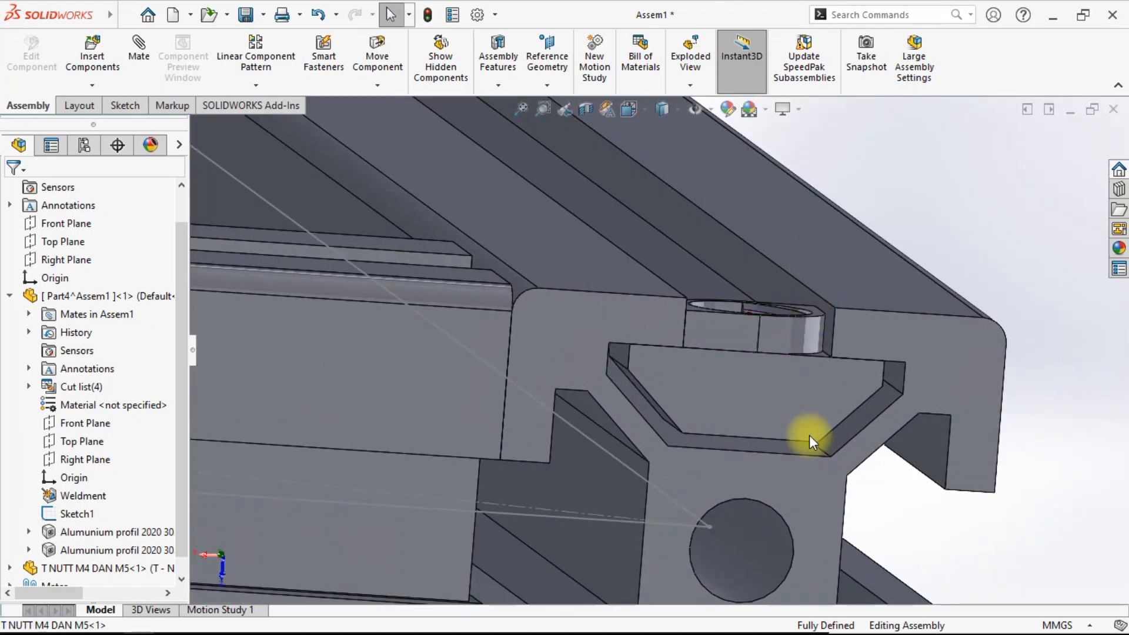
mouse_move(809, 446)
middle_mouse_down()
mouse_move(783, 398)
mouse_move(789, 449)
middle_mouse_up()
scroll(17, 561, "down", 1)
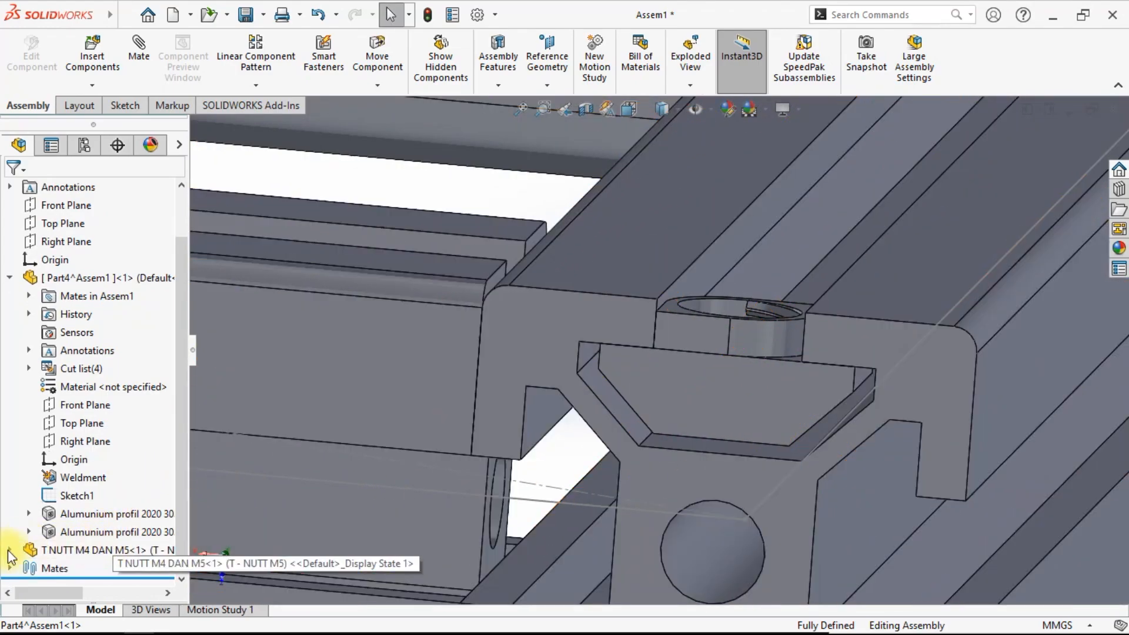
left_click(10, 569)
right_click(77, 569)
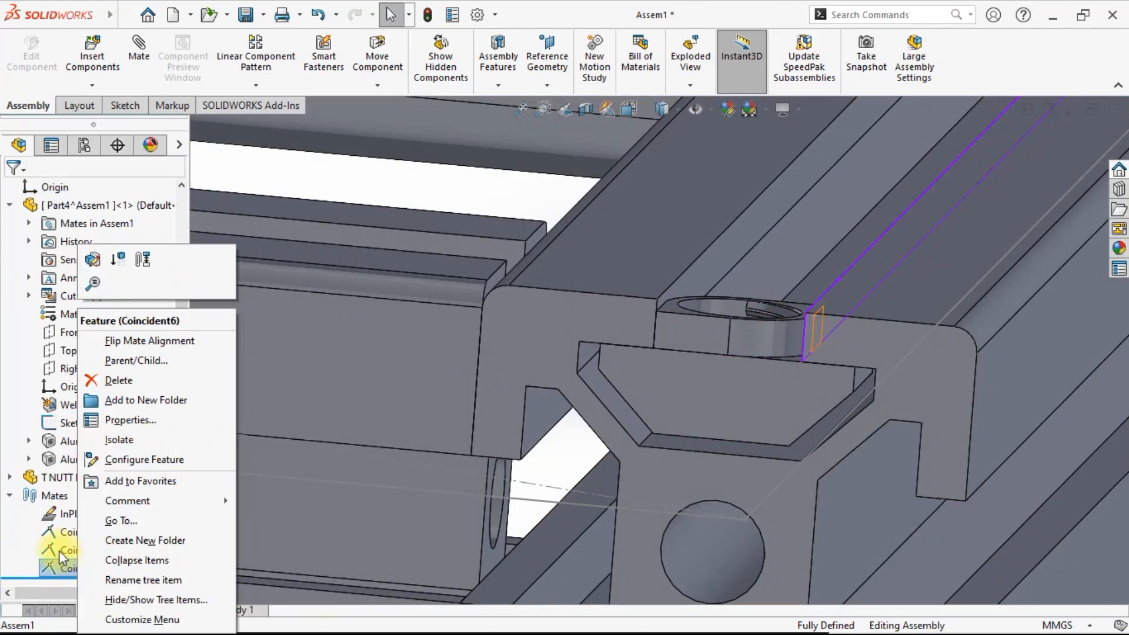
left_click(59, 549)
left_click(47, 530)
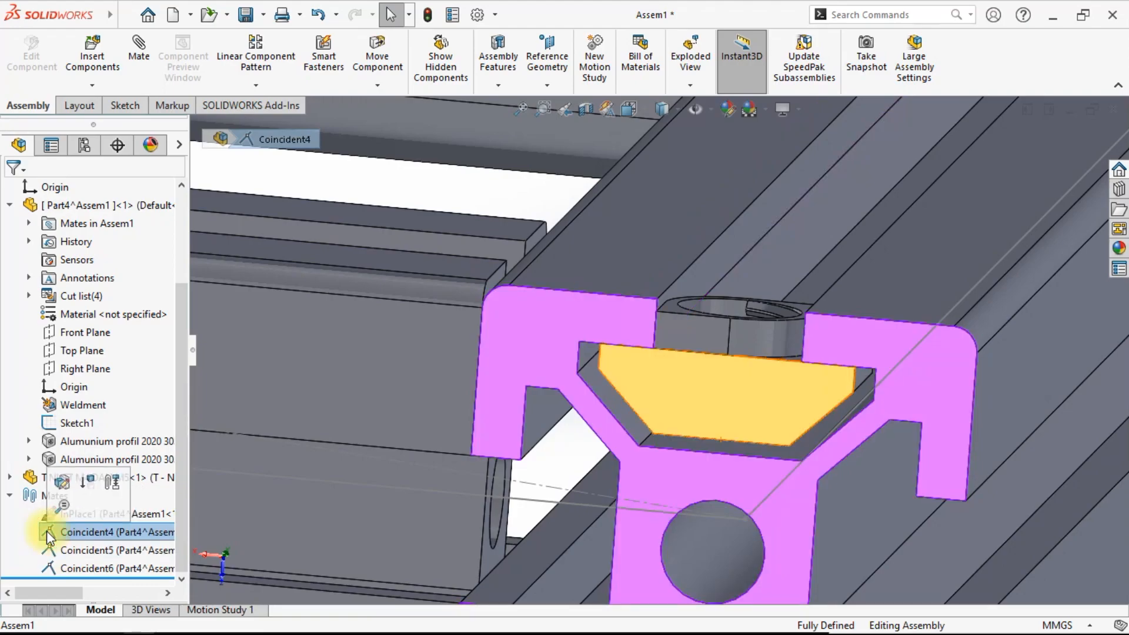
left_click(54, 487)
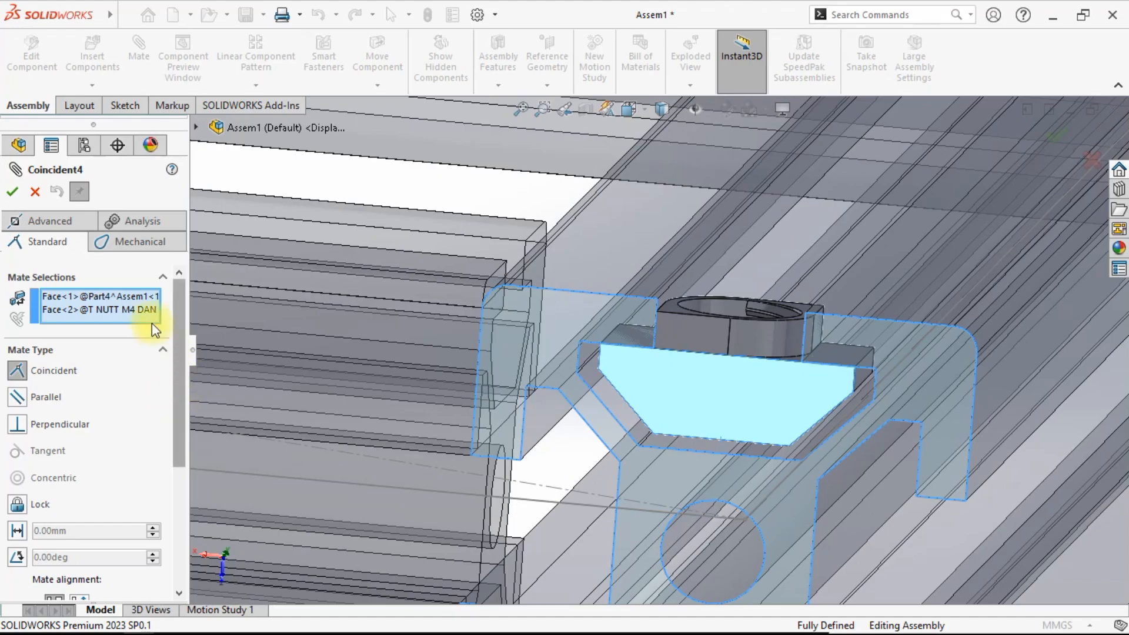
left_click(34, 191)
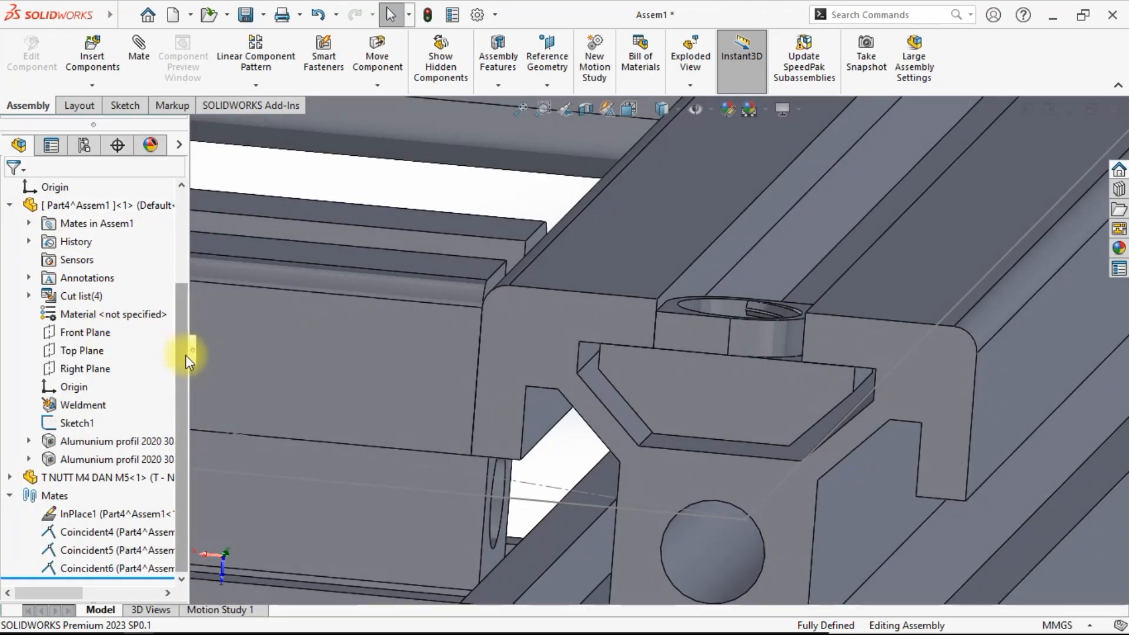
Delete the coincident mate between the T-nut and the profile's end face, and slide the T-nut along the slot.
left_click(97, 535)
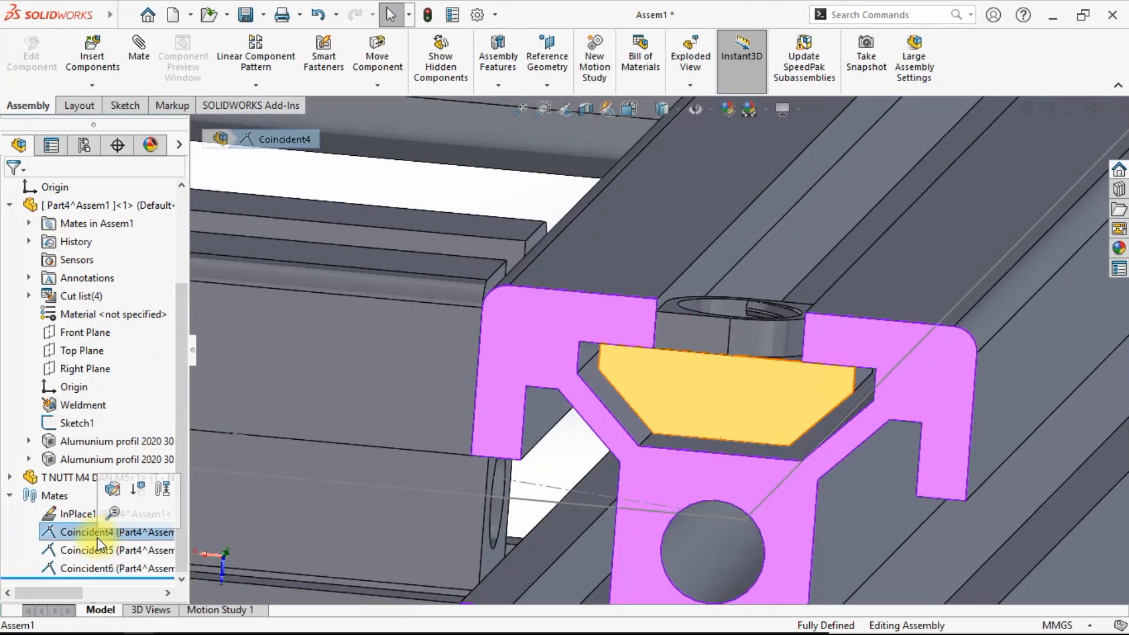
key("Delete")
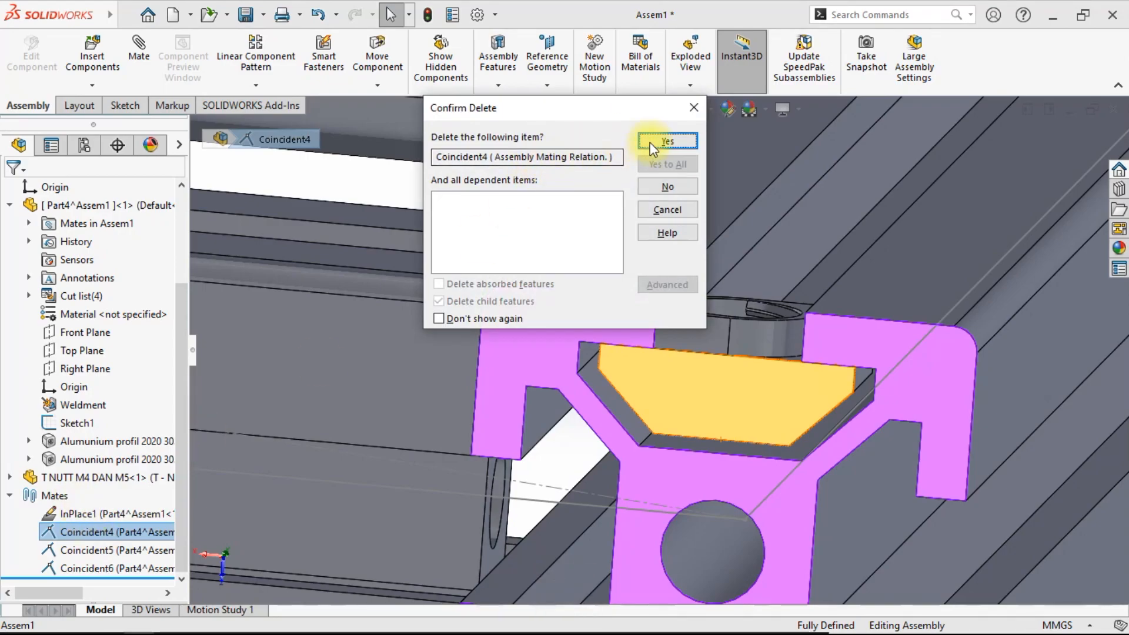
left_click(667, 141)
left_click_drag(756, 396, 820, 274)
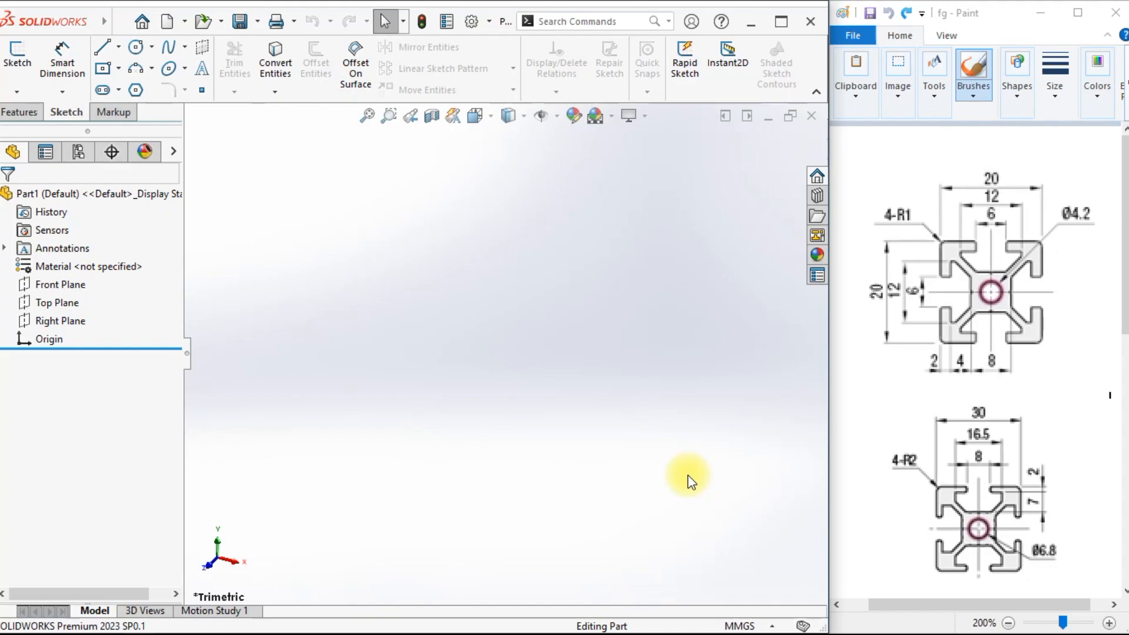
Start a sketch on the Front Plane and draw a center rectangle about 154 mm wide centred on the origin.
right_click(61, 285)
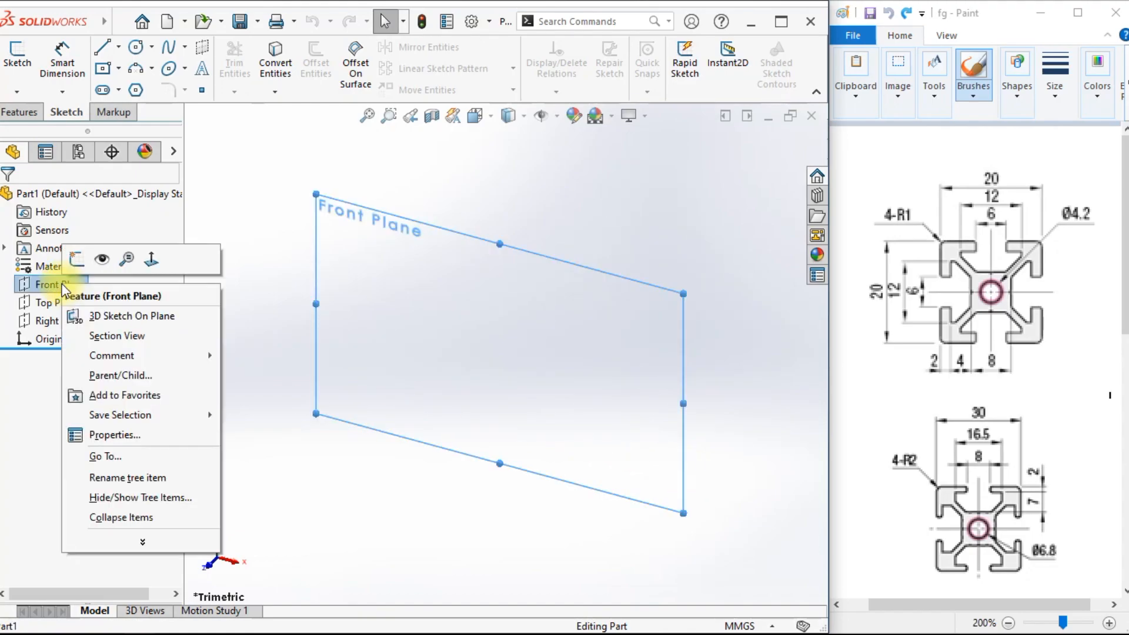
left_click(76, 260)
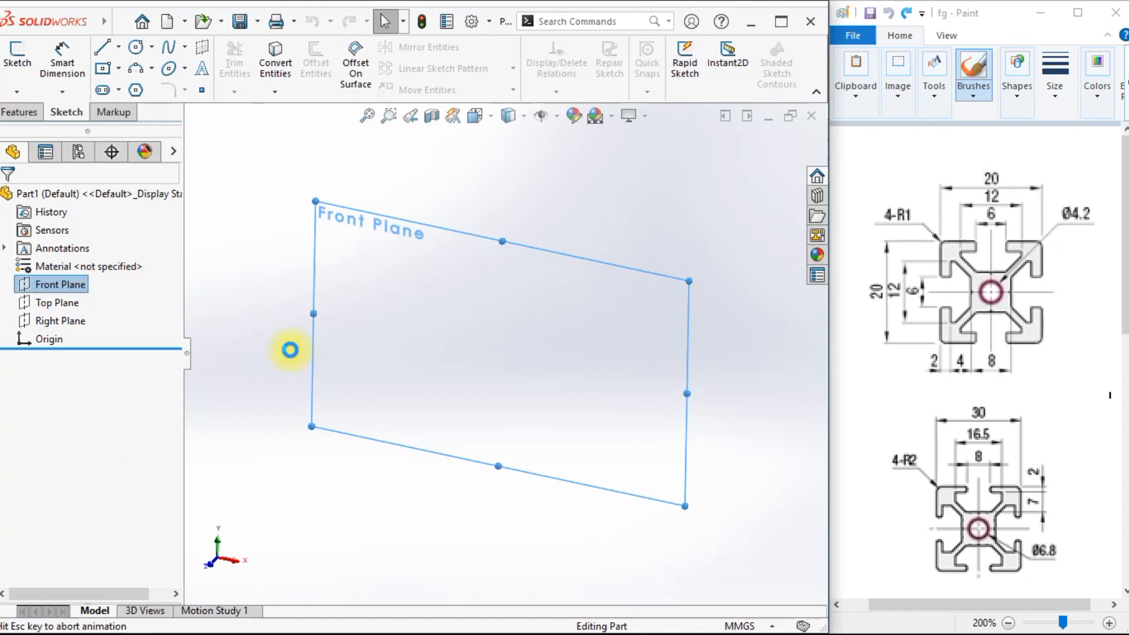
left_click(449, 533)
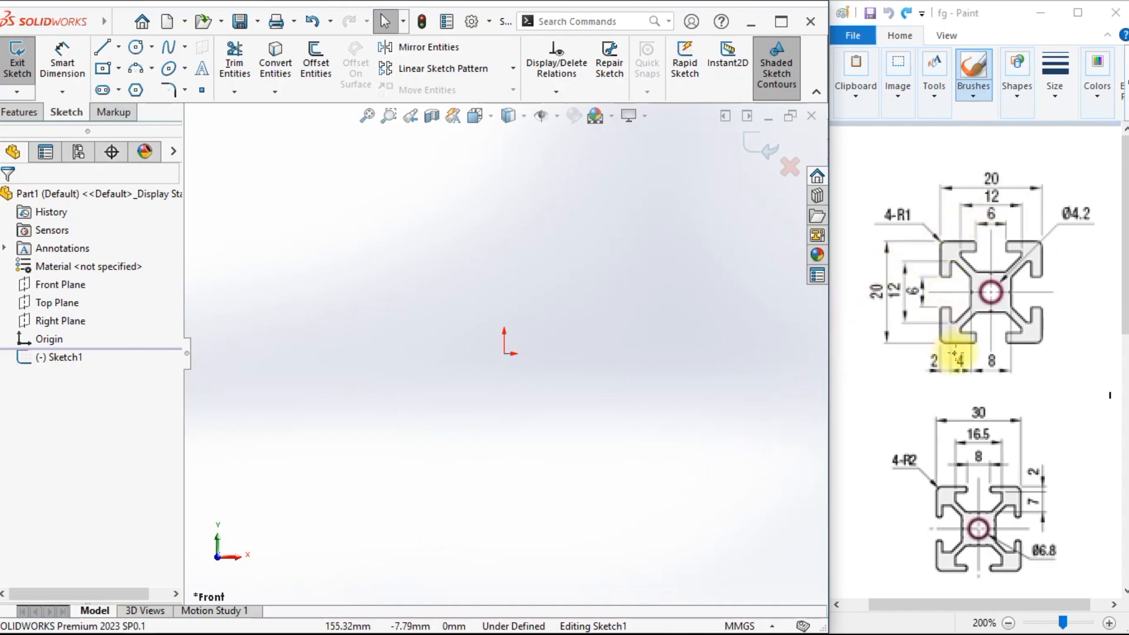
left_click(103, 72)
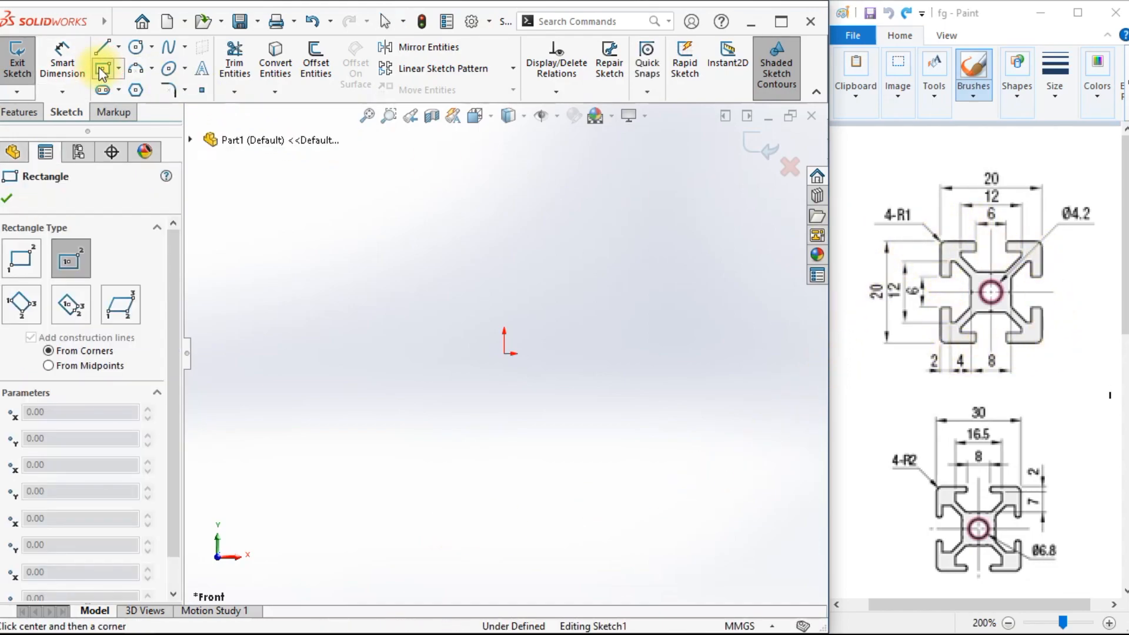
left_click(505, 354)
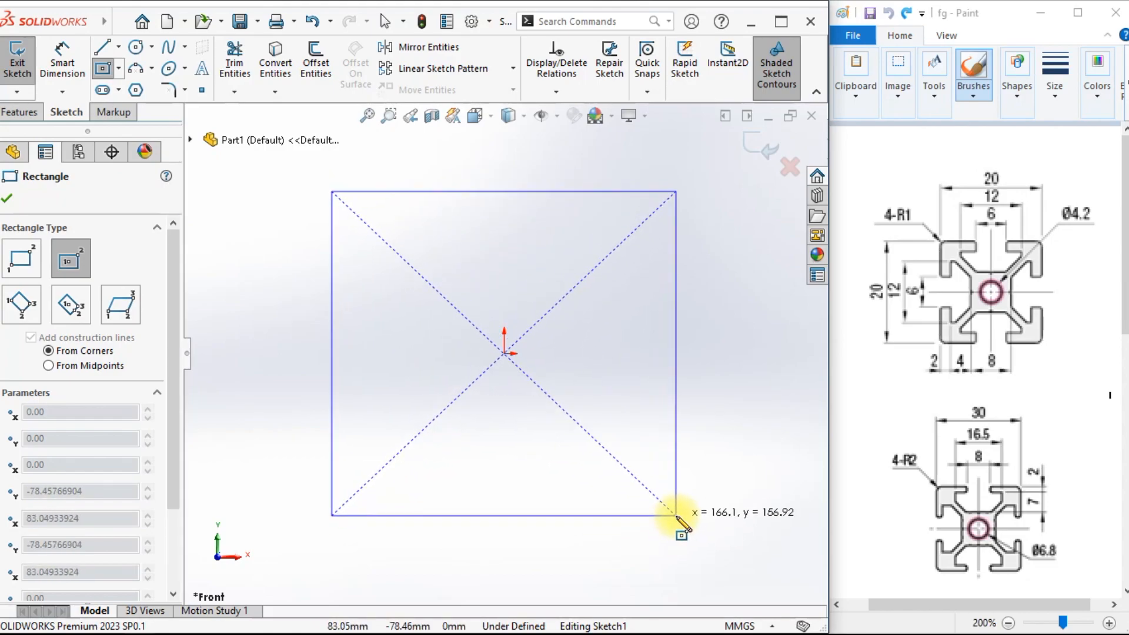
left_click(664, 542)
right_click(737, 306)
left_click(742, 306)
key("f")
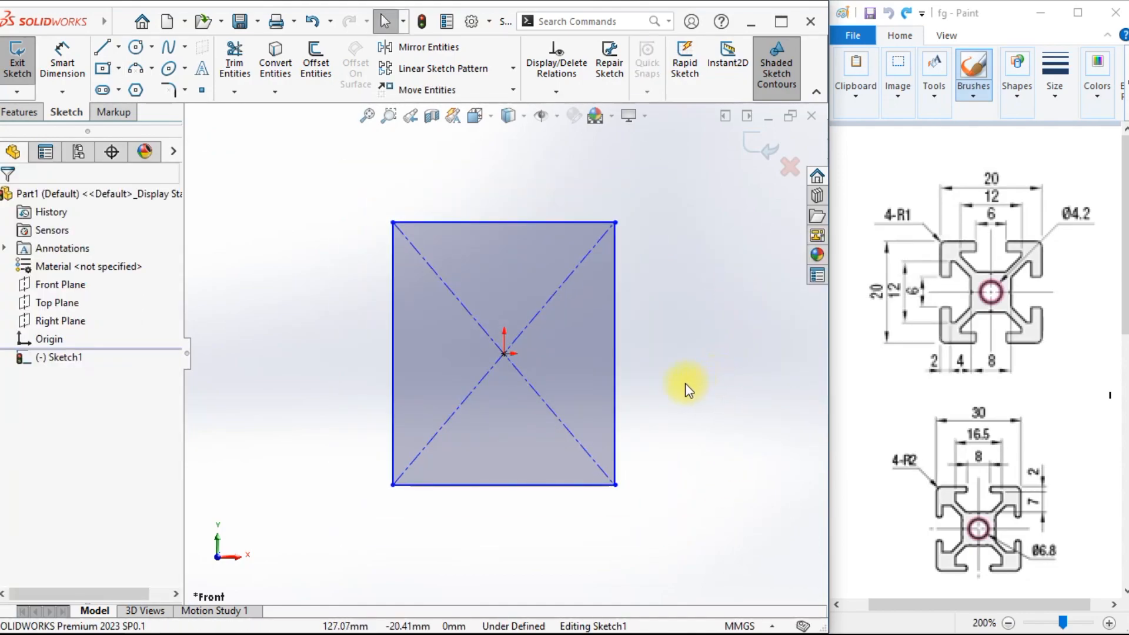
Dimension the rectangle's bottom edge to 20 mm.
left_click(63, 61)
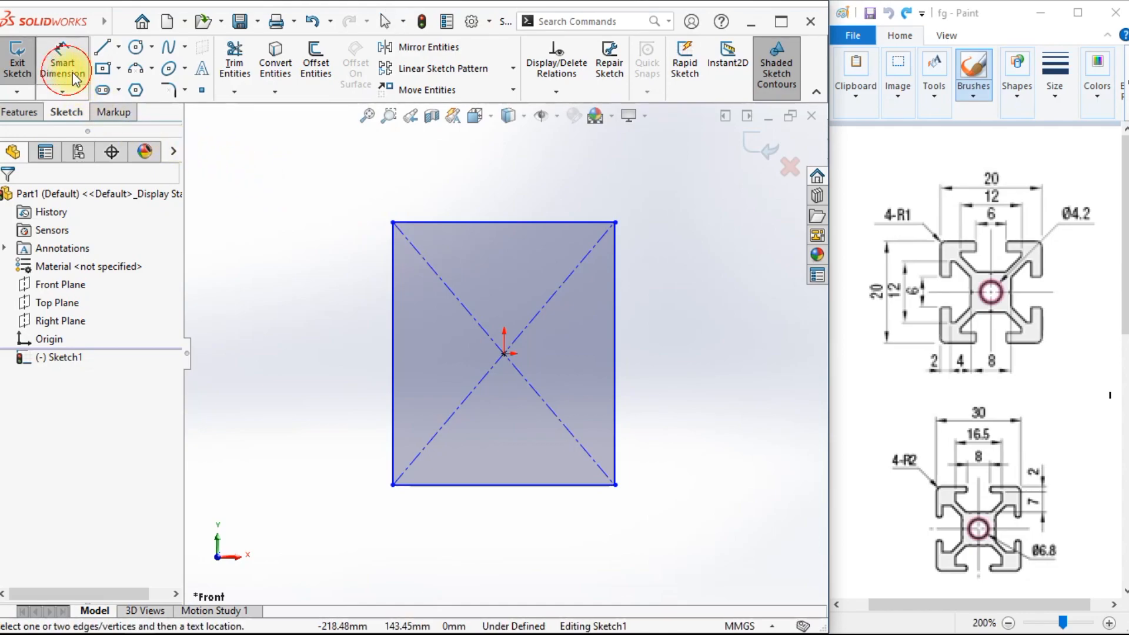
left_click(564, 486)
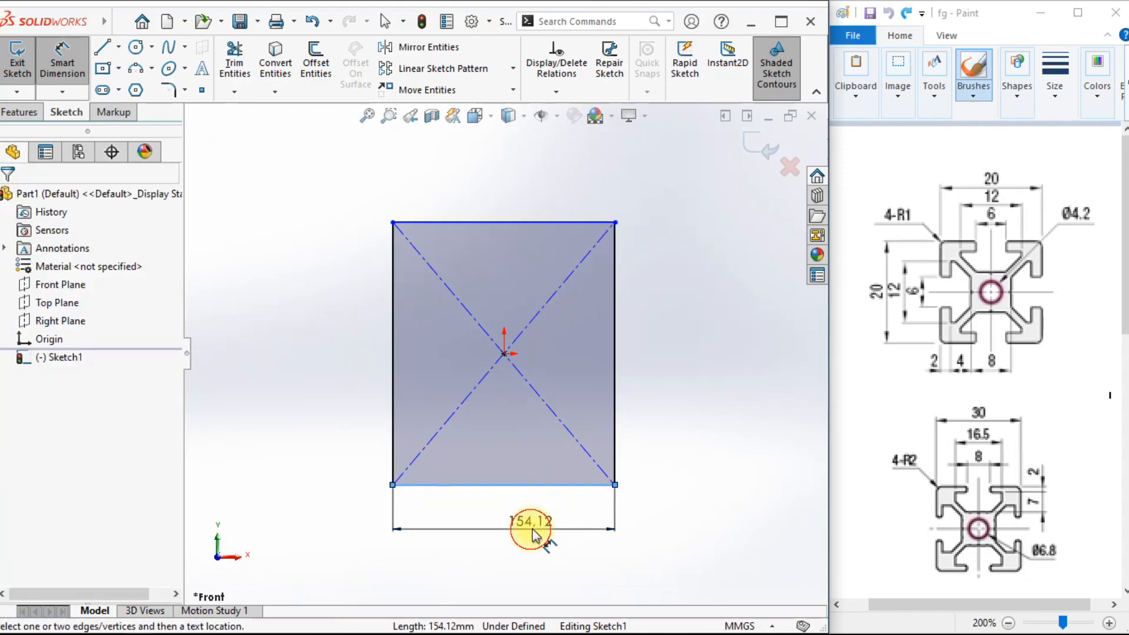
left_click(525, 527)
left_click_drag(574, 481, 542, 304)
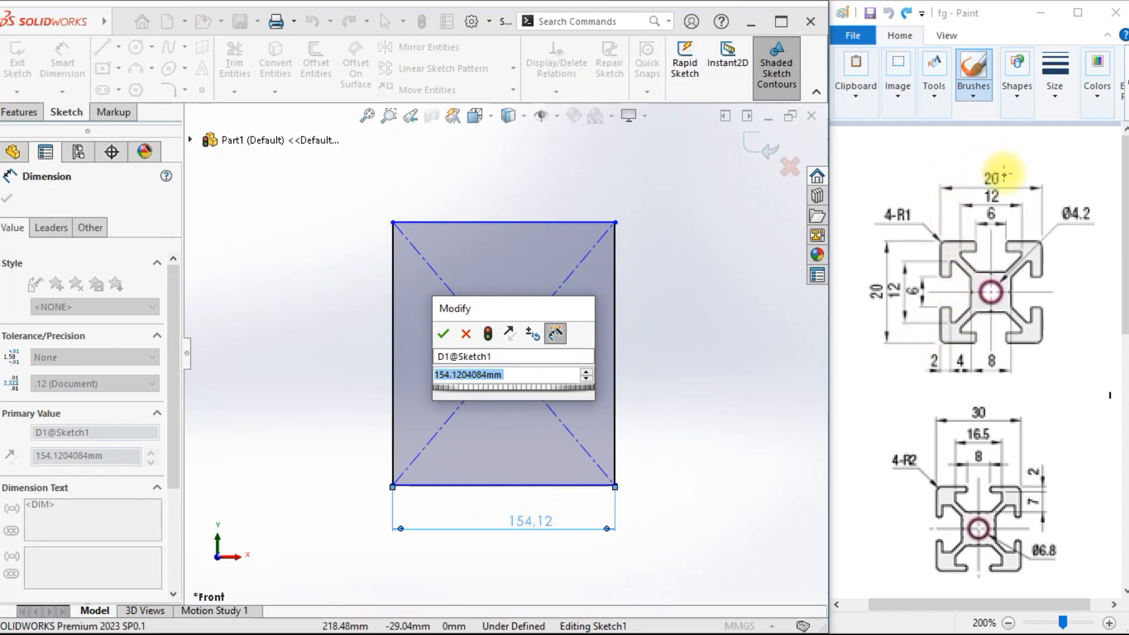
type("20")
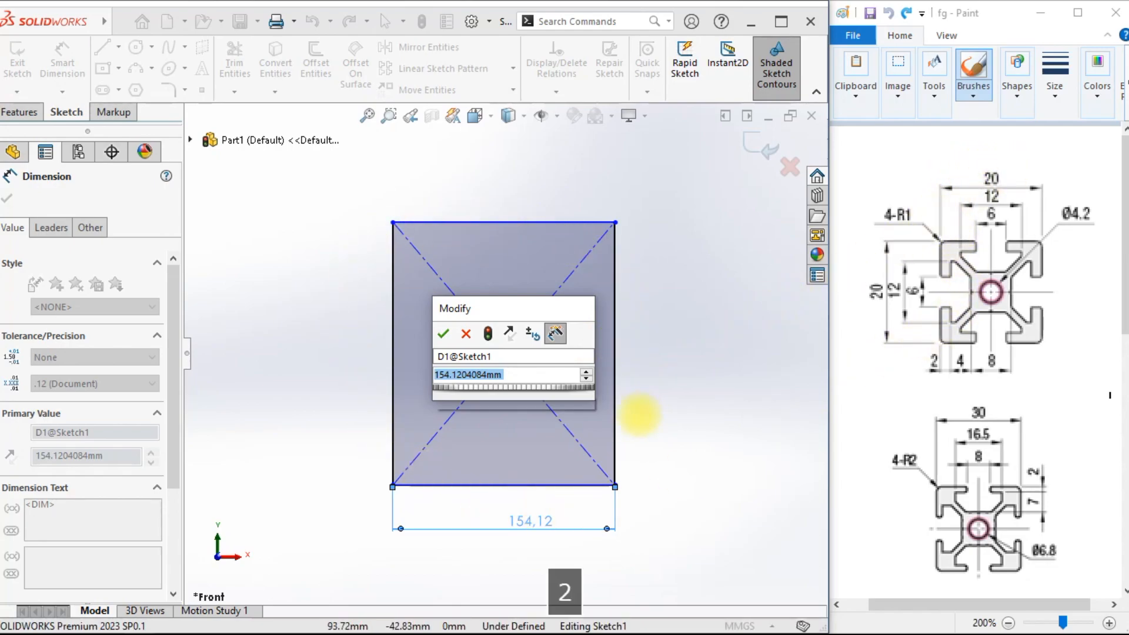
left_click(448, 333)
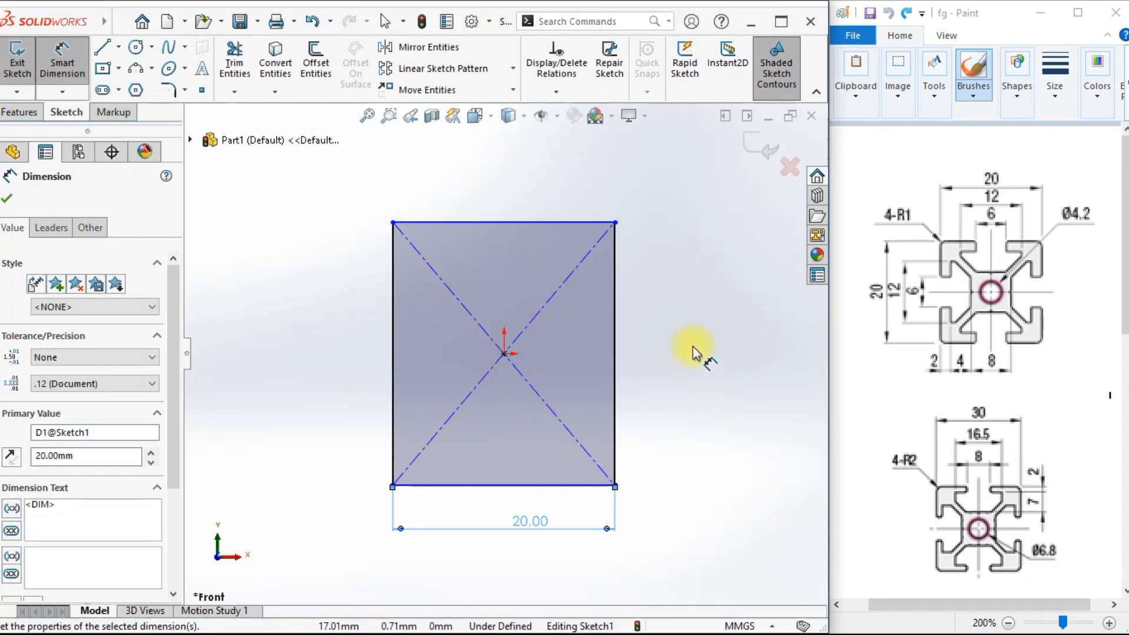
right_click(696, 352)
left_click(721, 395)
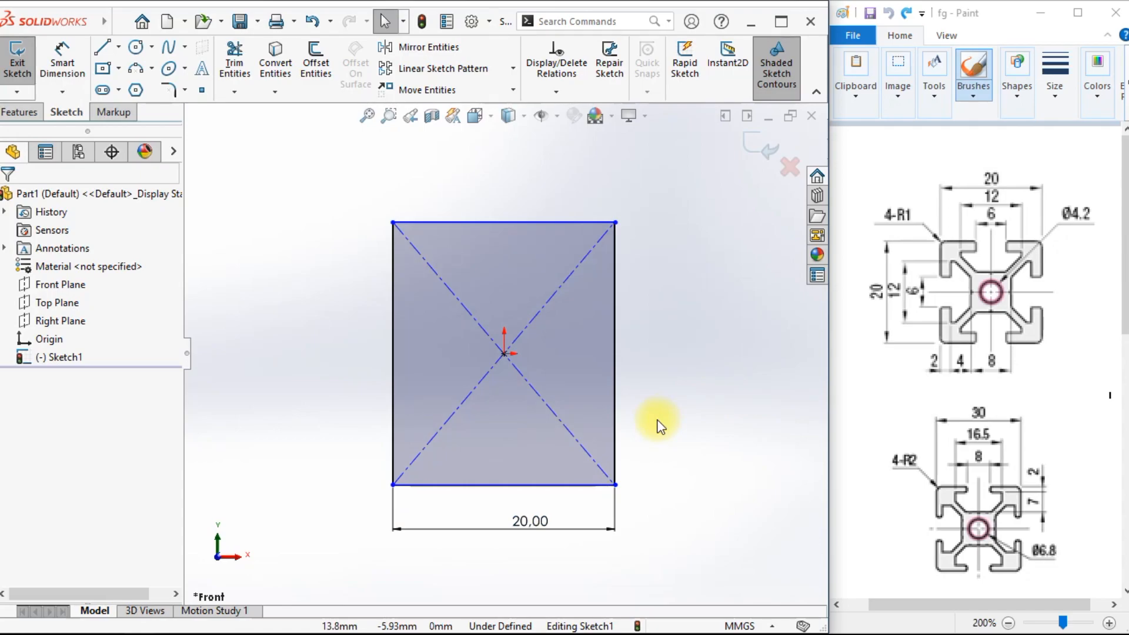
Add an Equal relation between the rectangle's bottom and right edges, and move the width dimension further below the square.
left_click(581, 486)
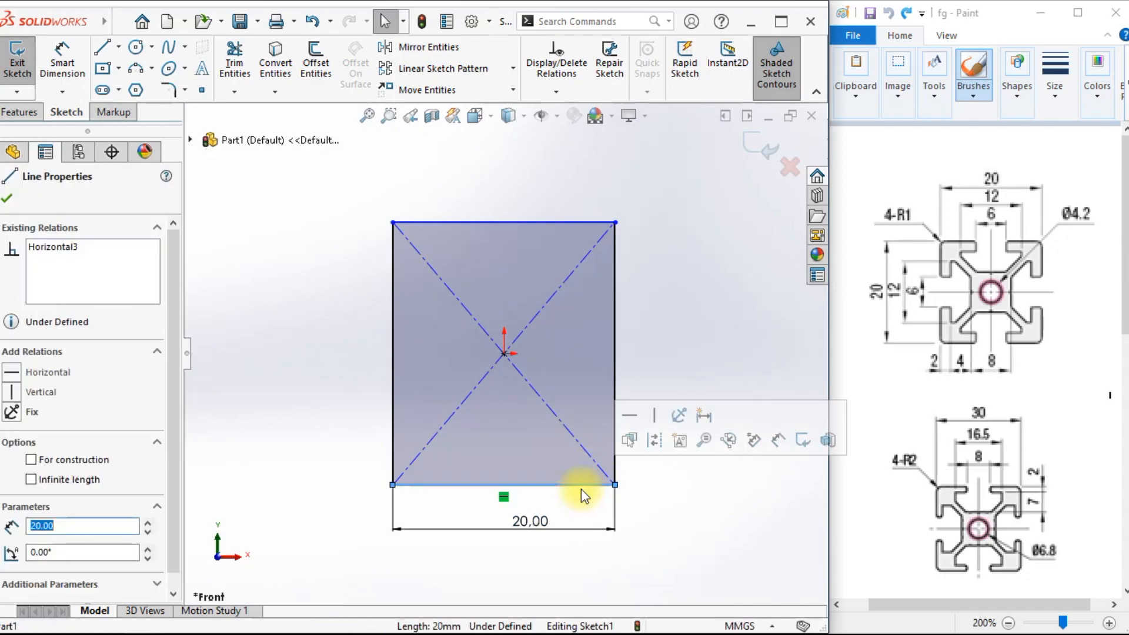
left_click(615, 385, "ctrl")
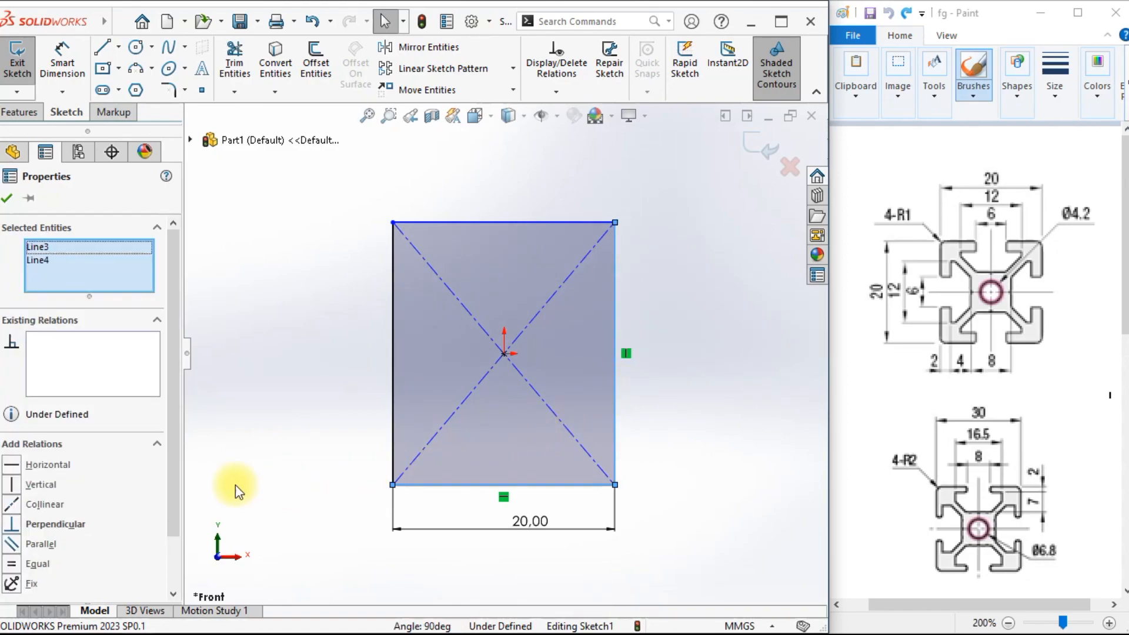
left_click(17, 567)
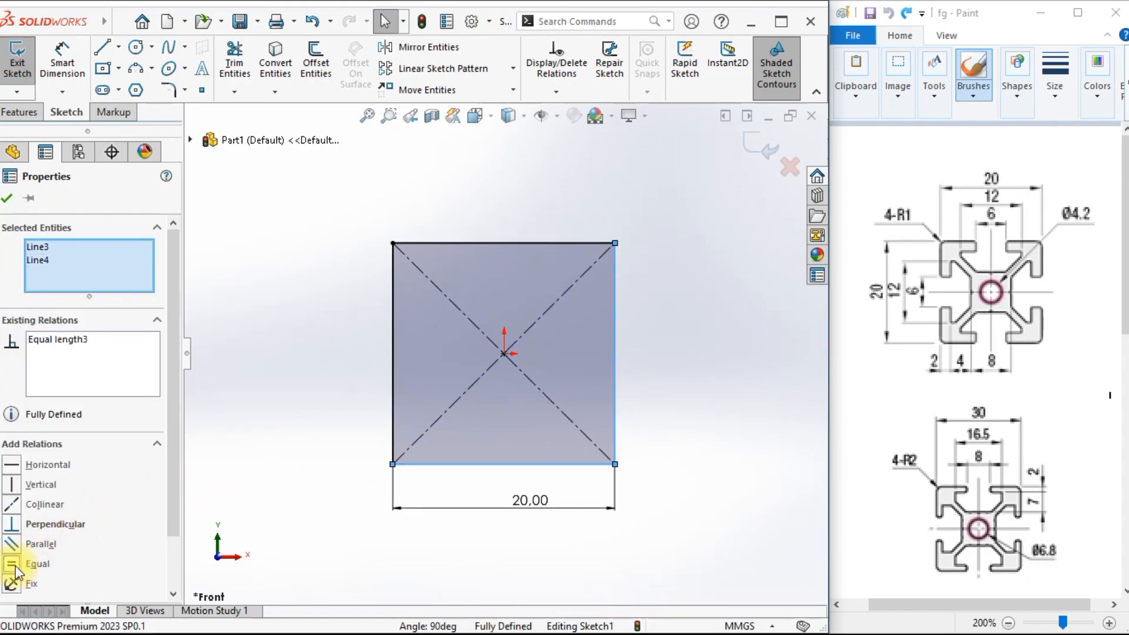
left_click(388, 541)
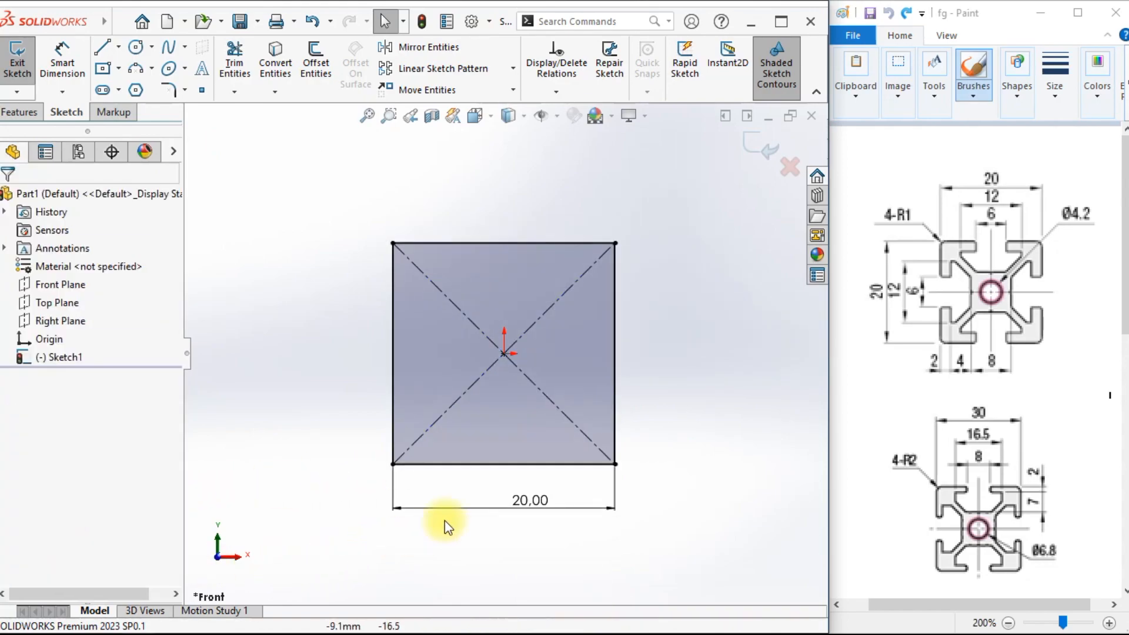
left_click(559, 464)
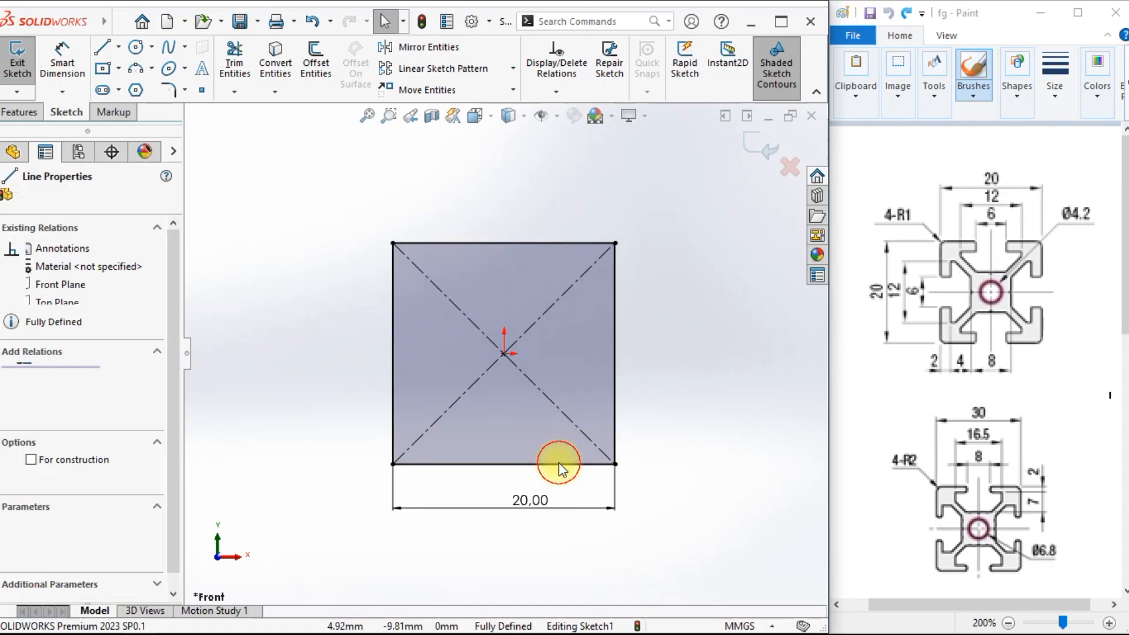
left_click(616, 288, "ctrl")
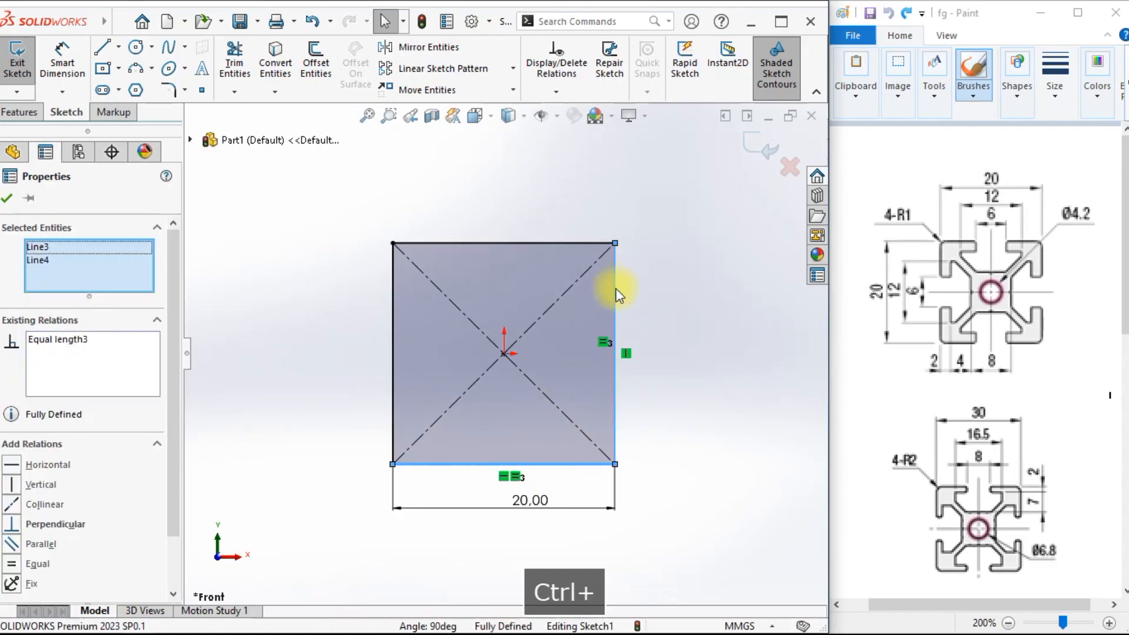
left_click(680, 473)
left_click_drag(542, 504, 507, 550)
left_click(720, 432)
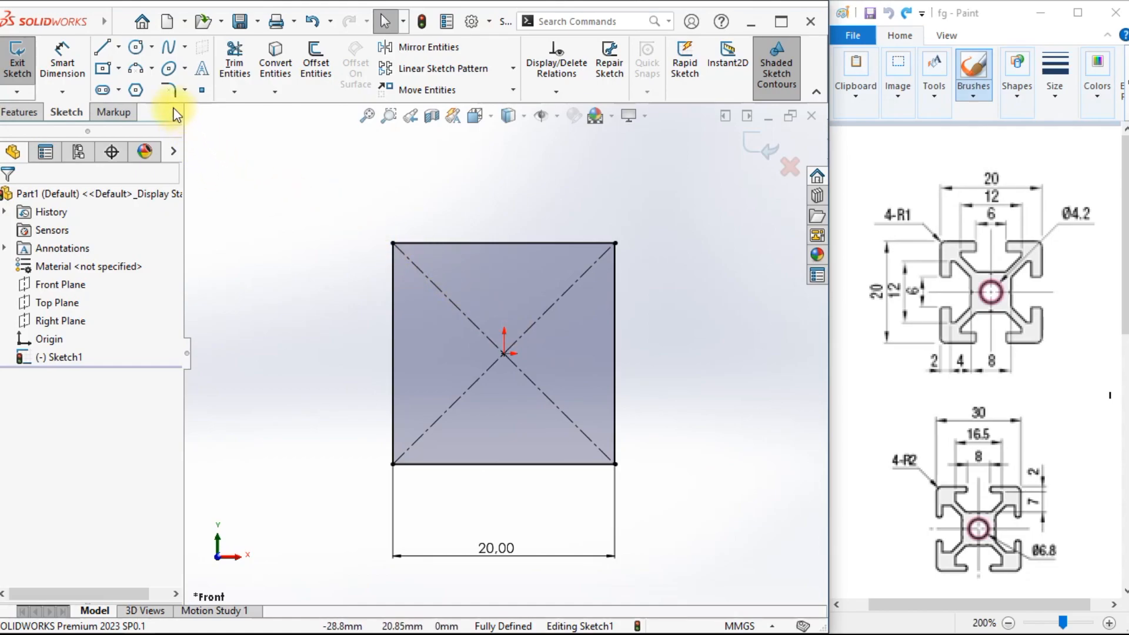
Round the square's upper-left corner with a 1 mm sketch fillet and place its radius dimension outside the corner.
left_click(171, 90)
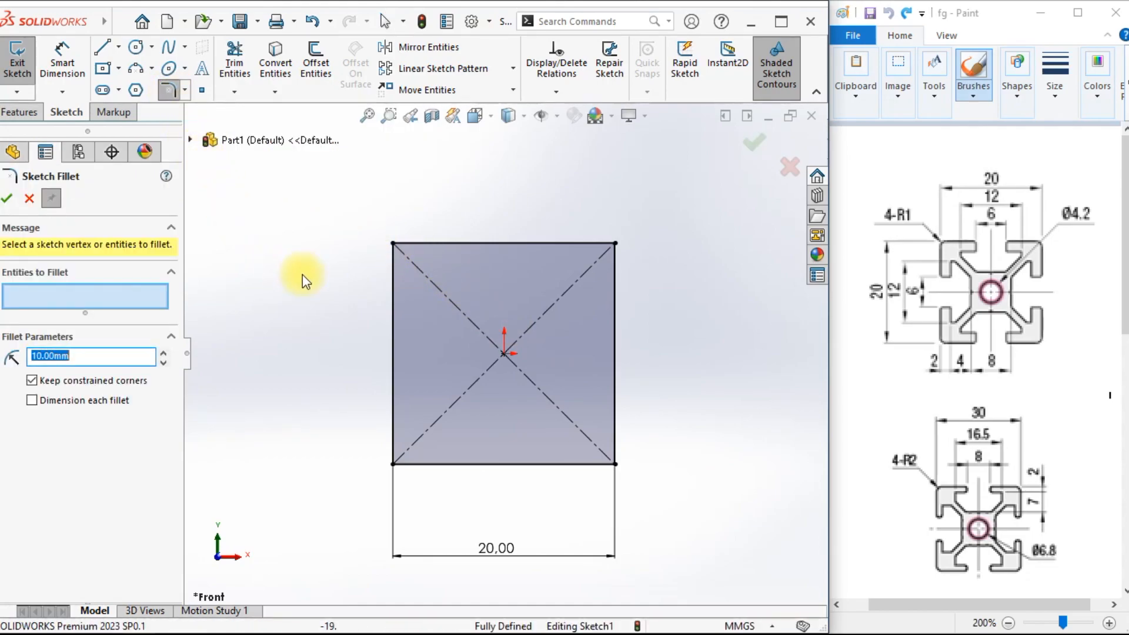
left_click(391, 280)
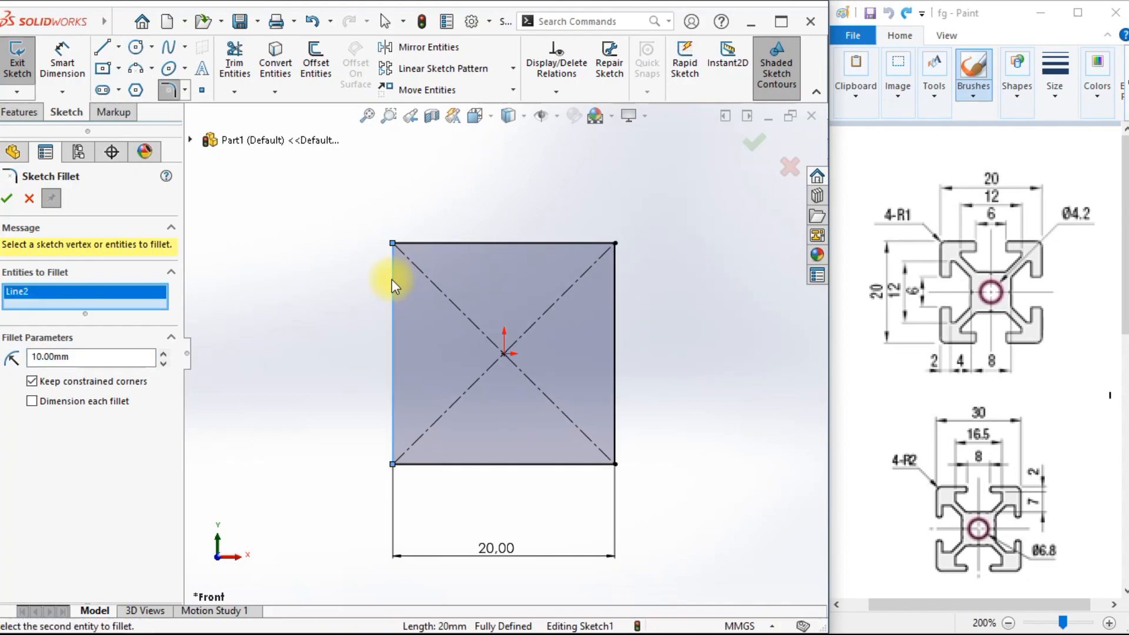
left_click(413, 246)
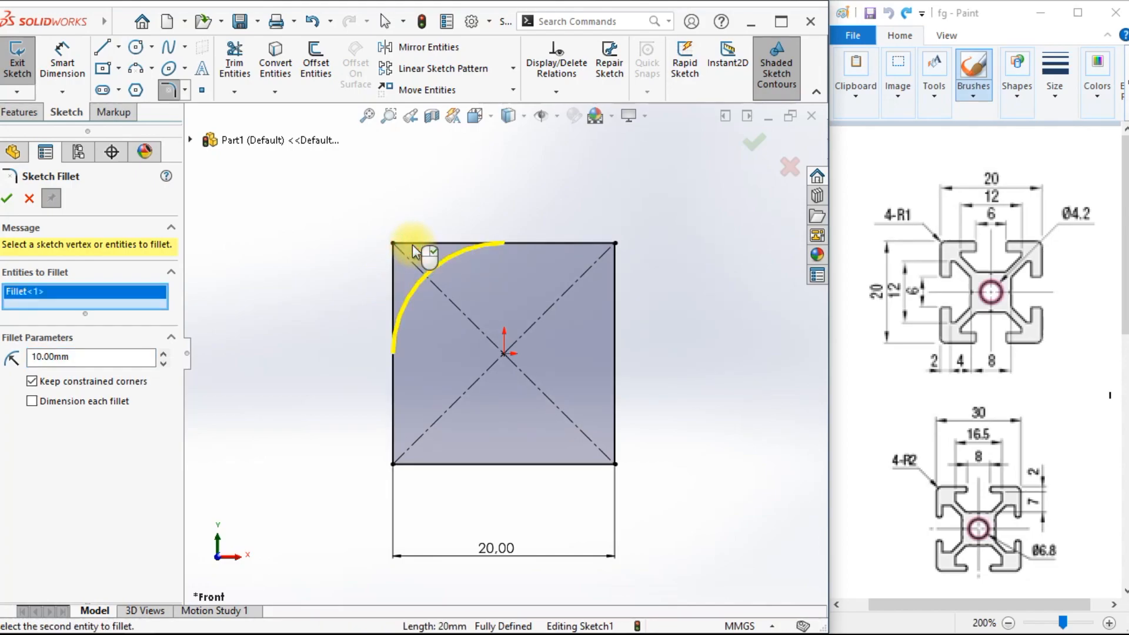
left_click_drag(103, 357, 55, 356)
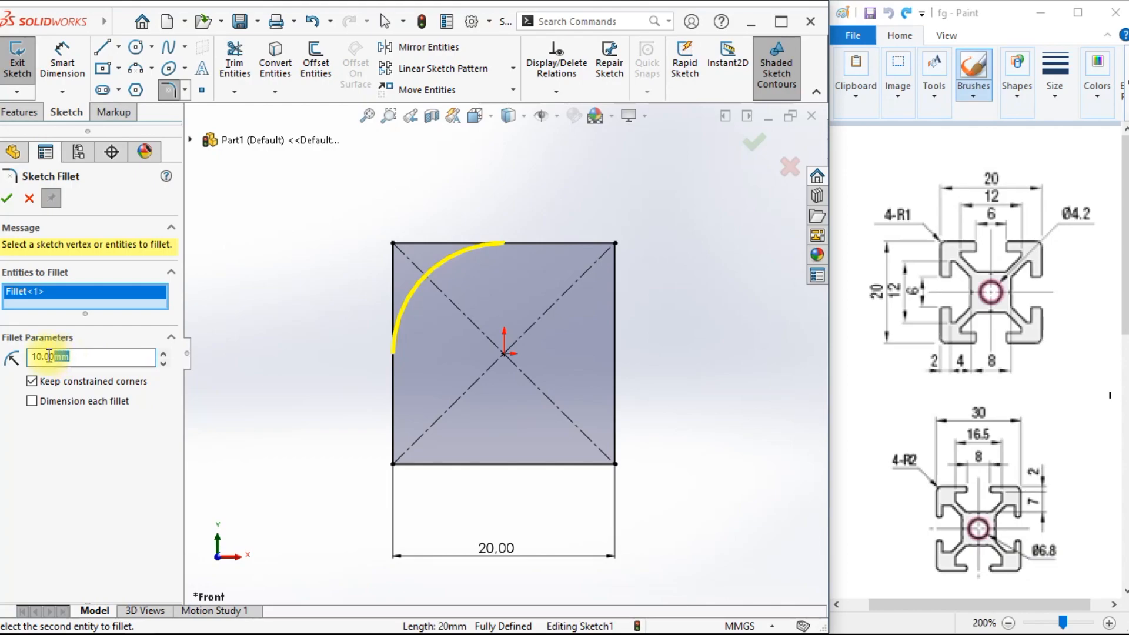
key("BackSpace")
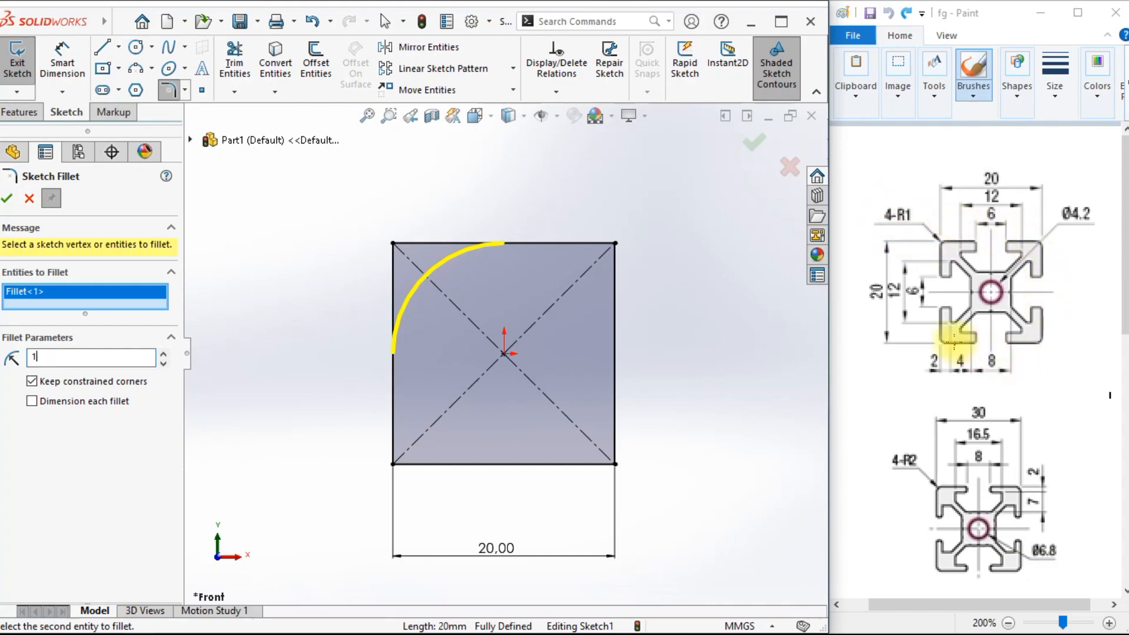
left_click(8, 201)
left_click_drag(393, 245, 341, 220)
left_click(360, 355)
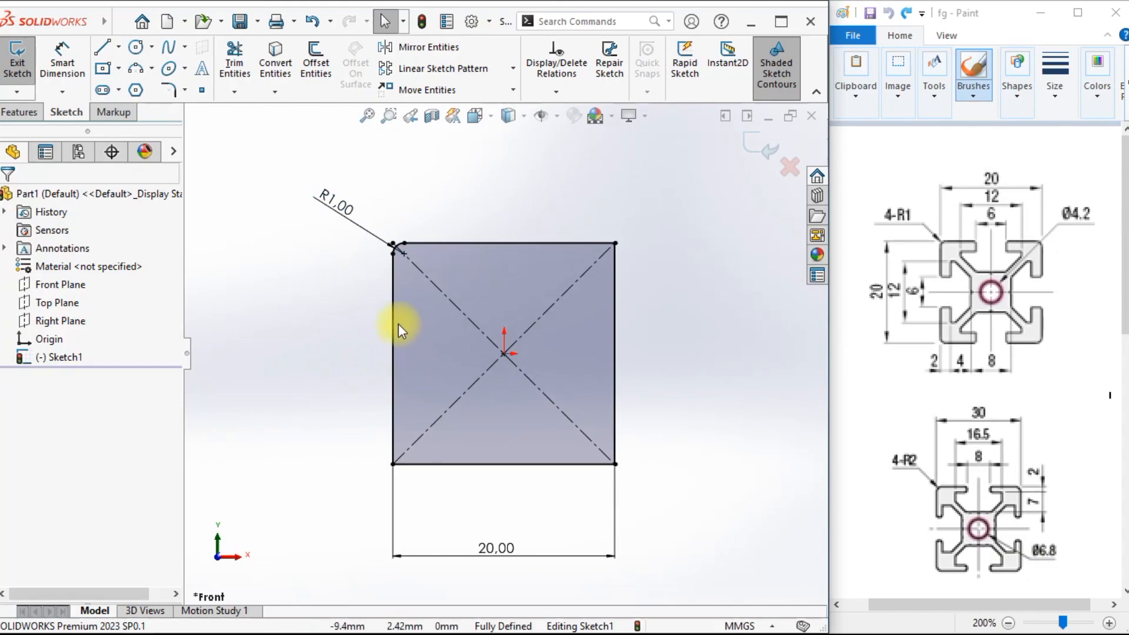
Convert all four edges of the 20 mm square to construction geometry, leaving the rounded corner as a solid arc.
left_click(393, 299, "ctrl")
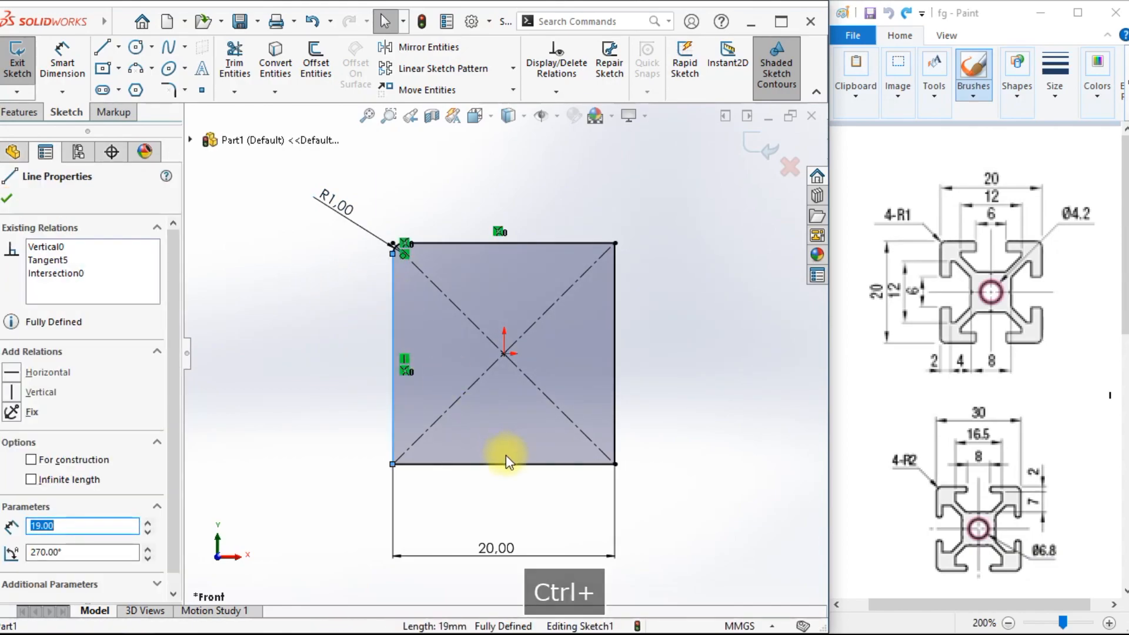
left_click(461, 463, "ctrl")
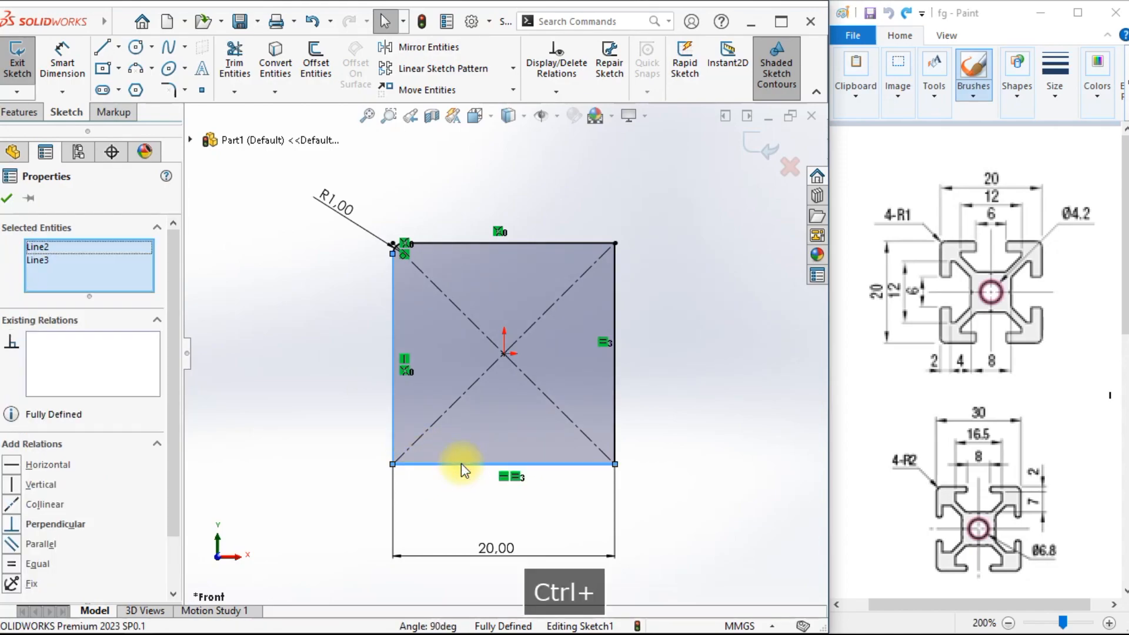
left_click(614, 399, "ctrl")
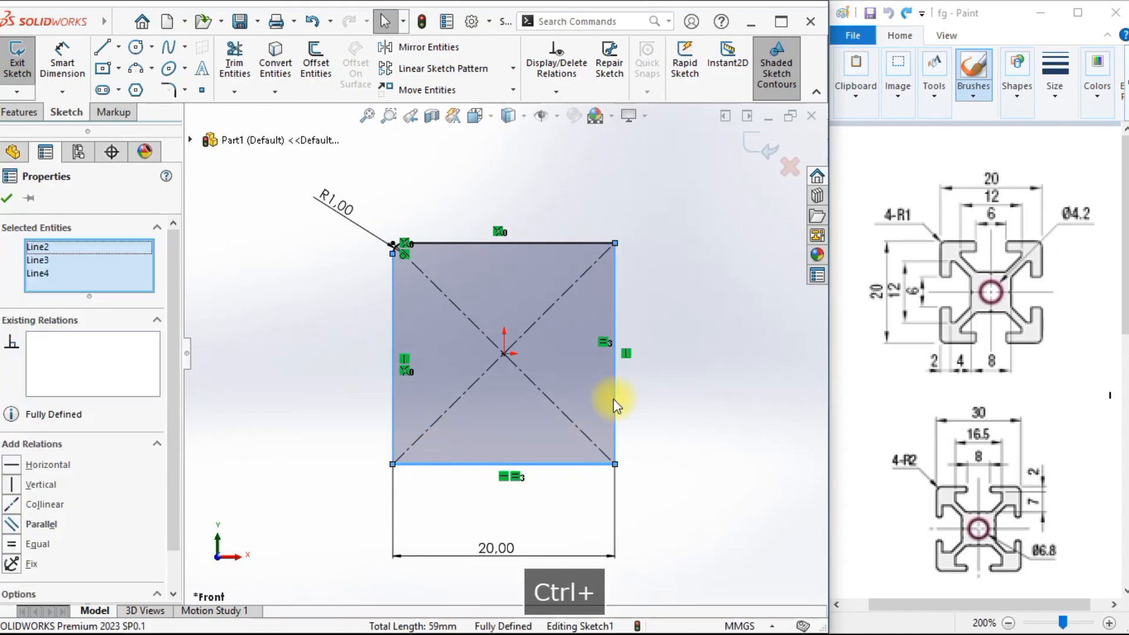
left_click(541, 242, "ctrl")
scroll(171, 395, "down", 1)
left_click(89, 567)
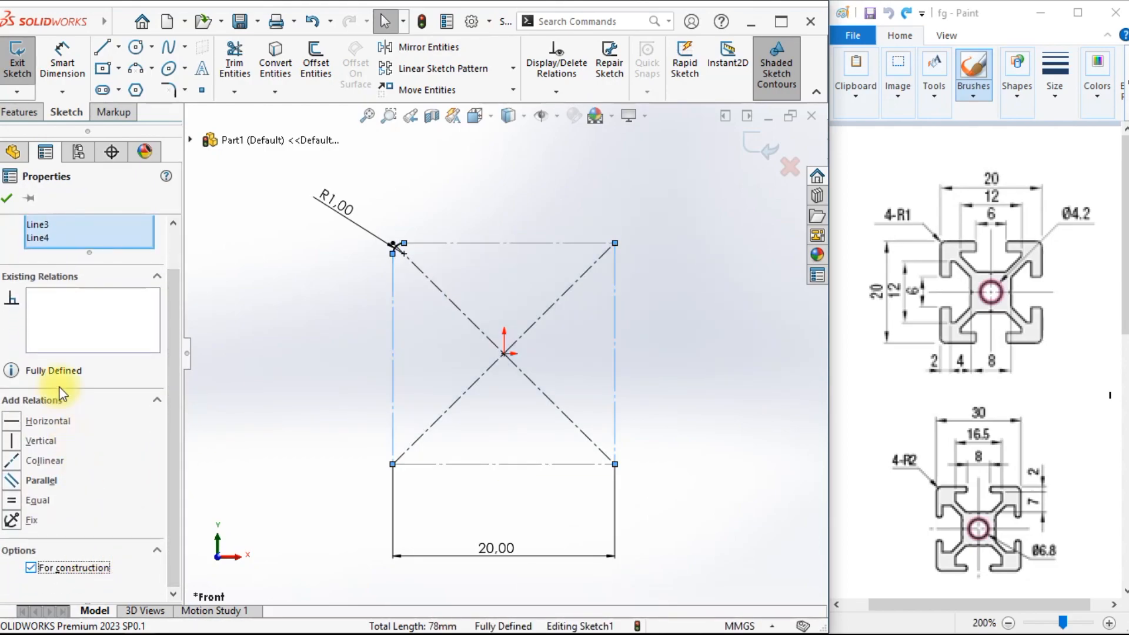
left_click(7, 198)
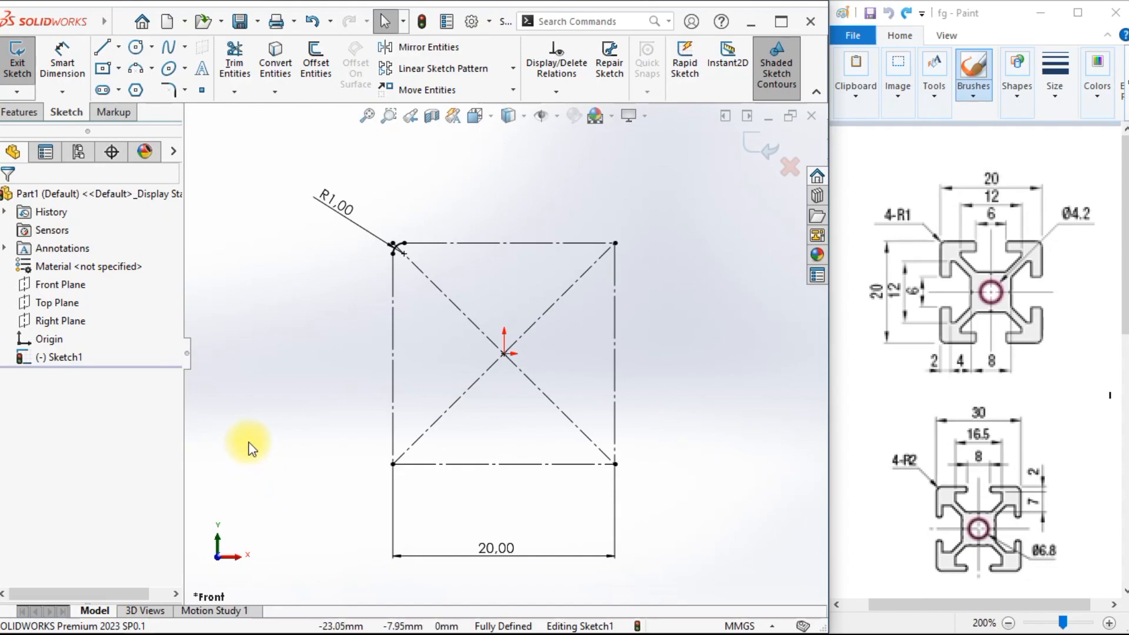
Draw a circle about 6.5 mm in diameter centred on the origin.
left_click(137, 47)
left_click(504, 354)
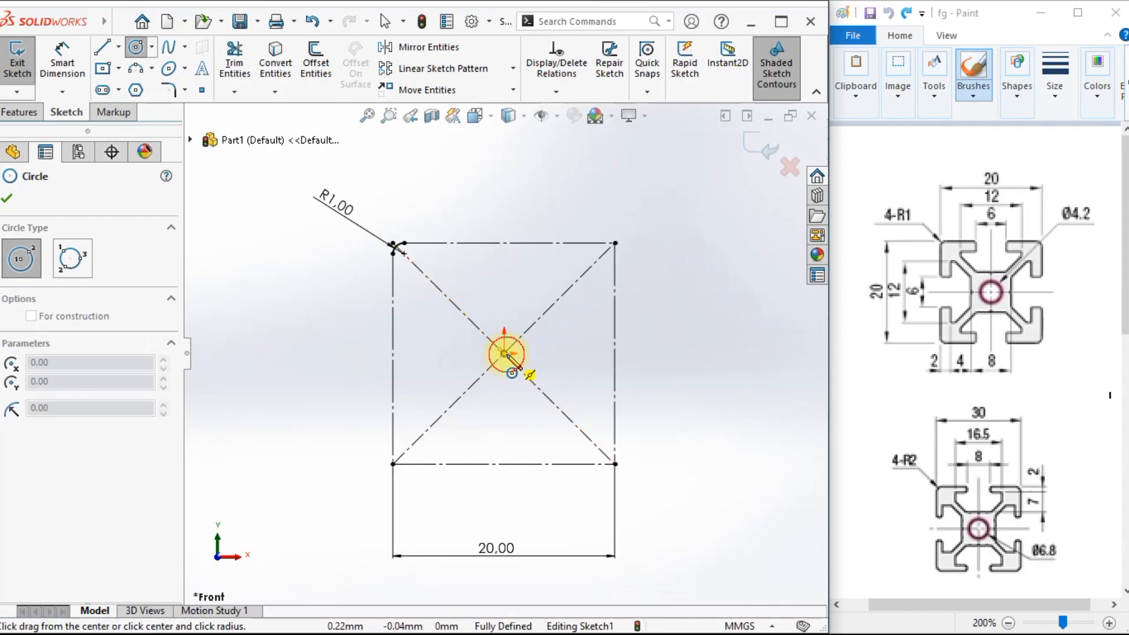
left_click(504, 389)
Dimension the central circle's diameter to 4.2 mm, placing the dimension outside the square's right edge.
left_click(62, 59)
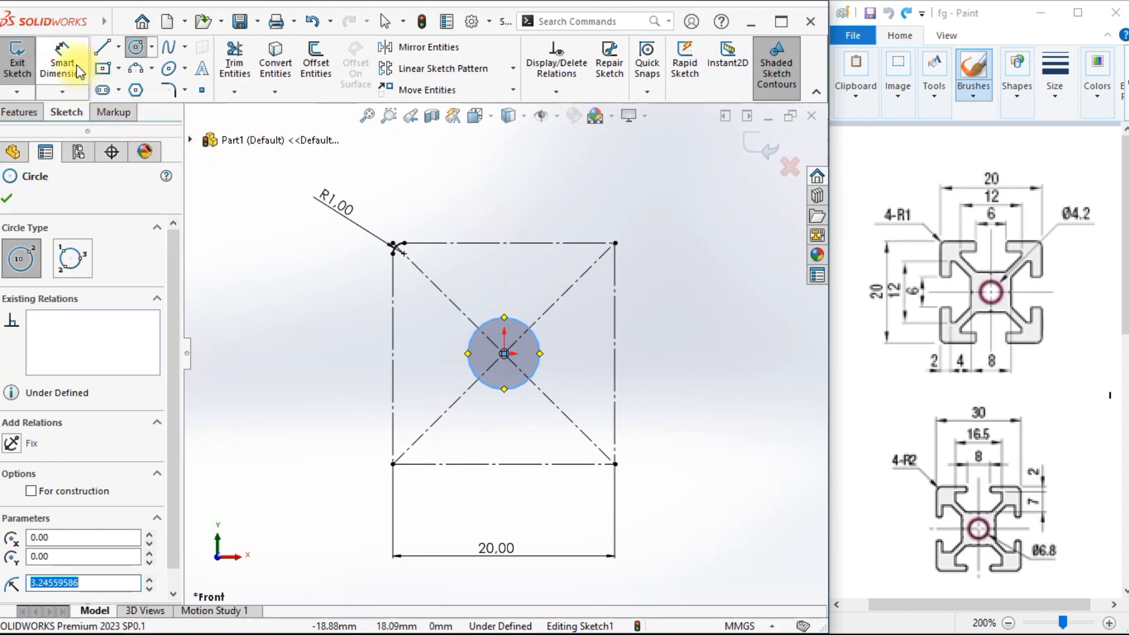
left_click(504, 389)
left_click(676, 356)
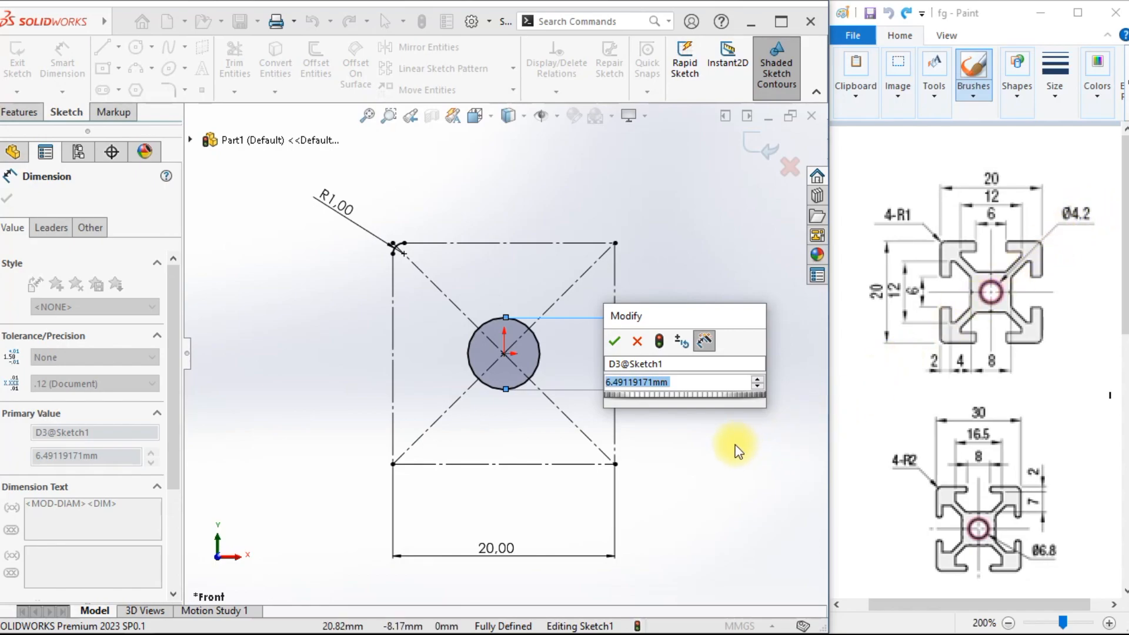
type("4.2")
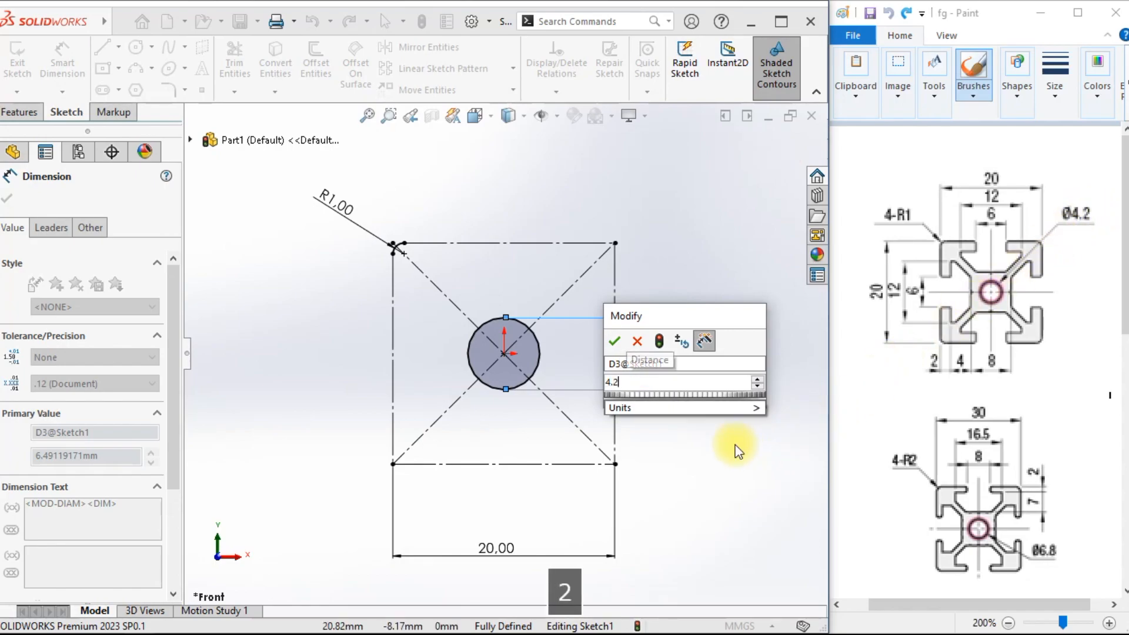
left_click(615, 341)
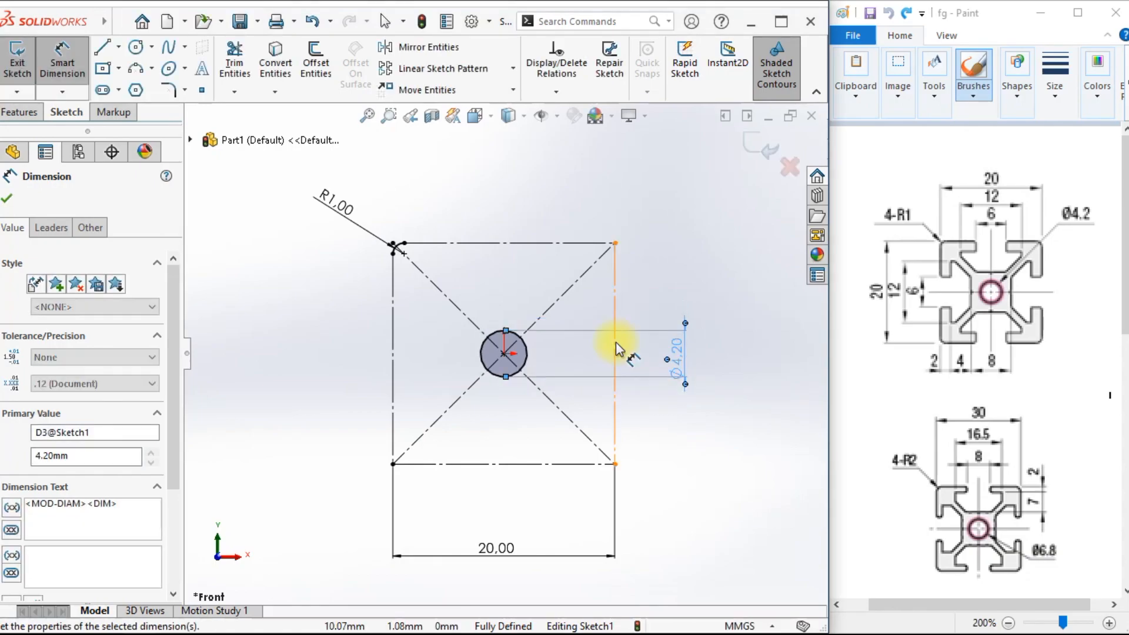
right_click(685, 252)
left_click(707, 303)
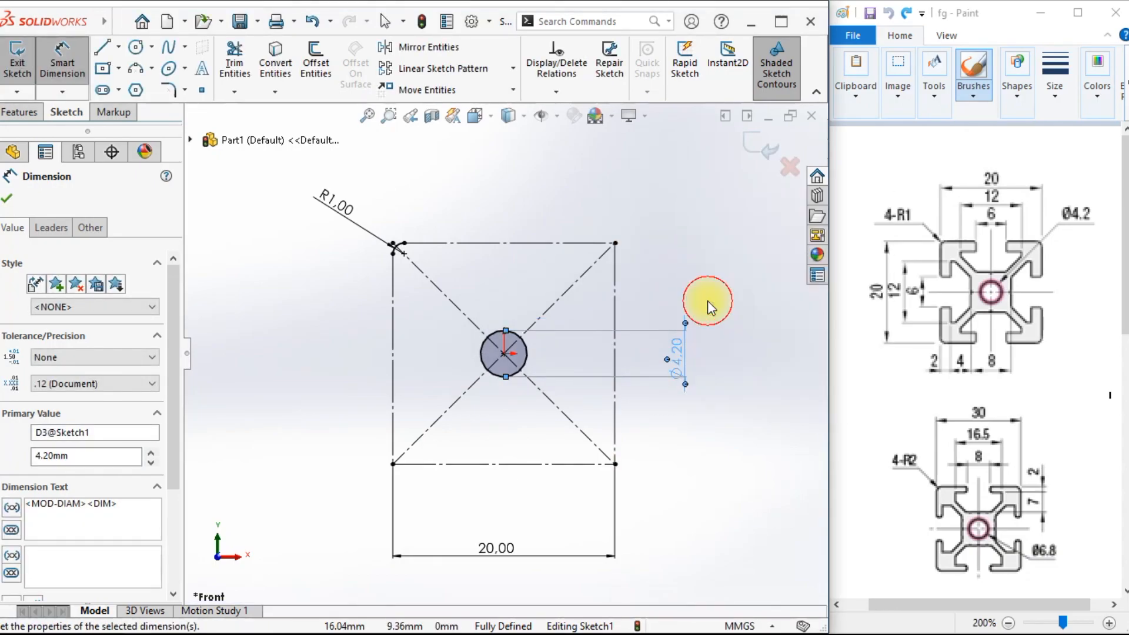
left_click(711, 377)
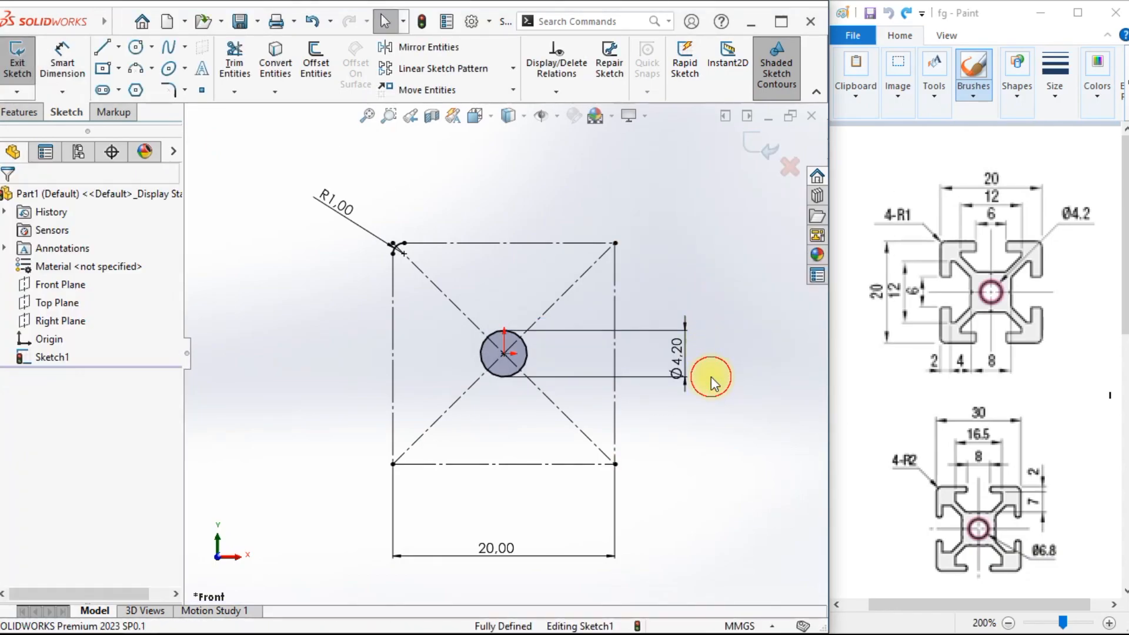
Draw an upright center rectangle about 6 mm wide around the circle, centred on the origin.
left_click(106, 73)
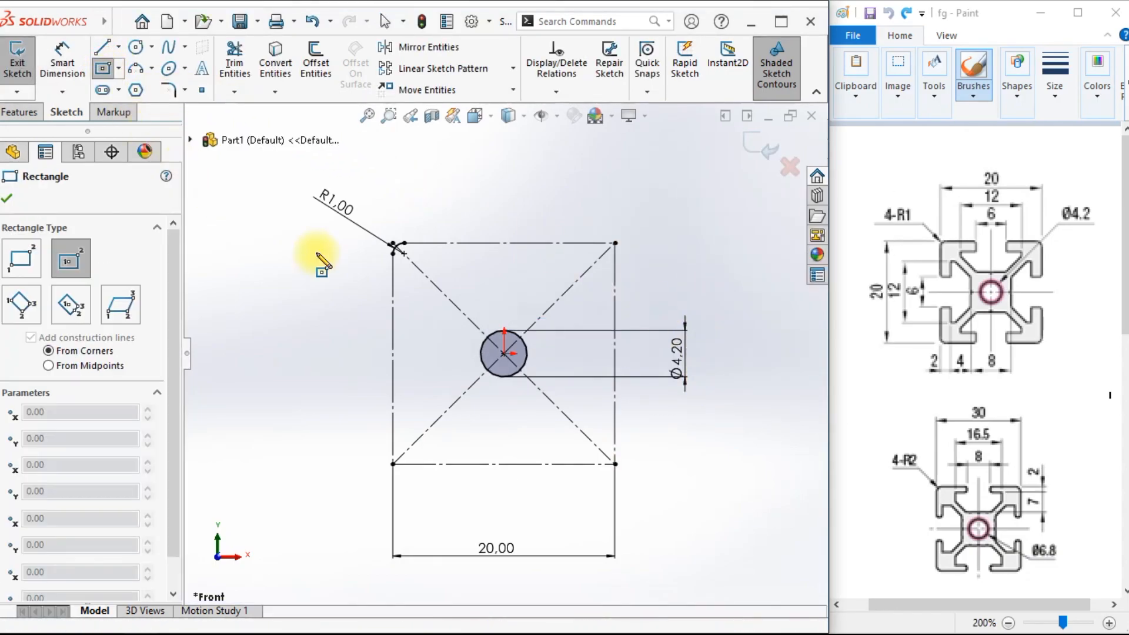
left_click(504, 354)
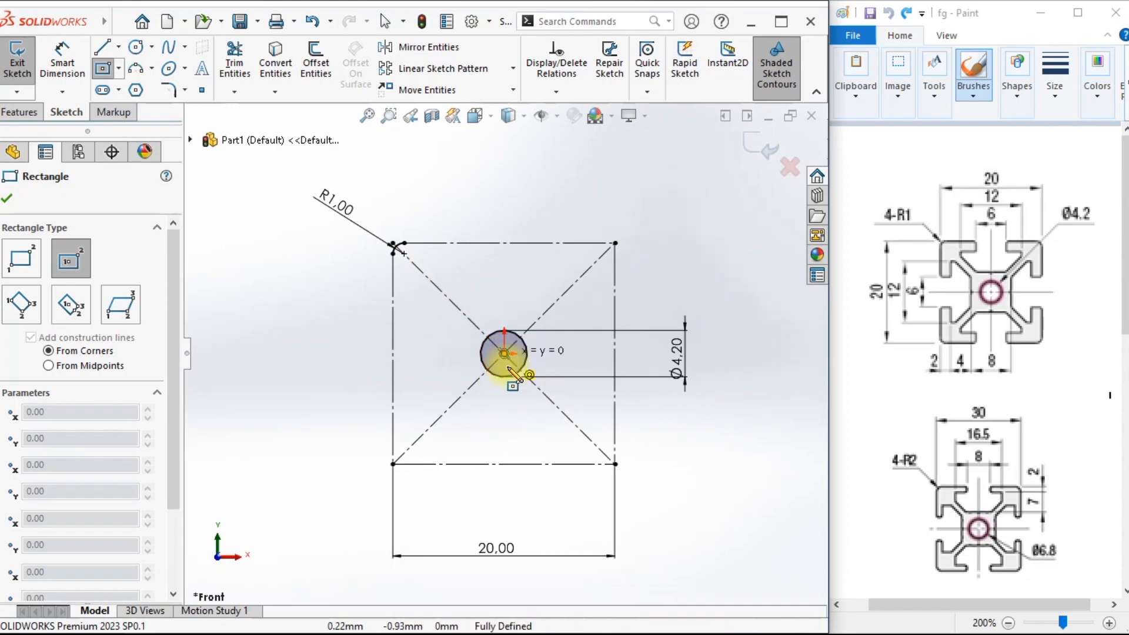
right_click(680, 239)
left_click(699, 252)
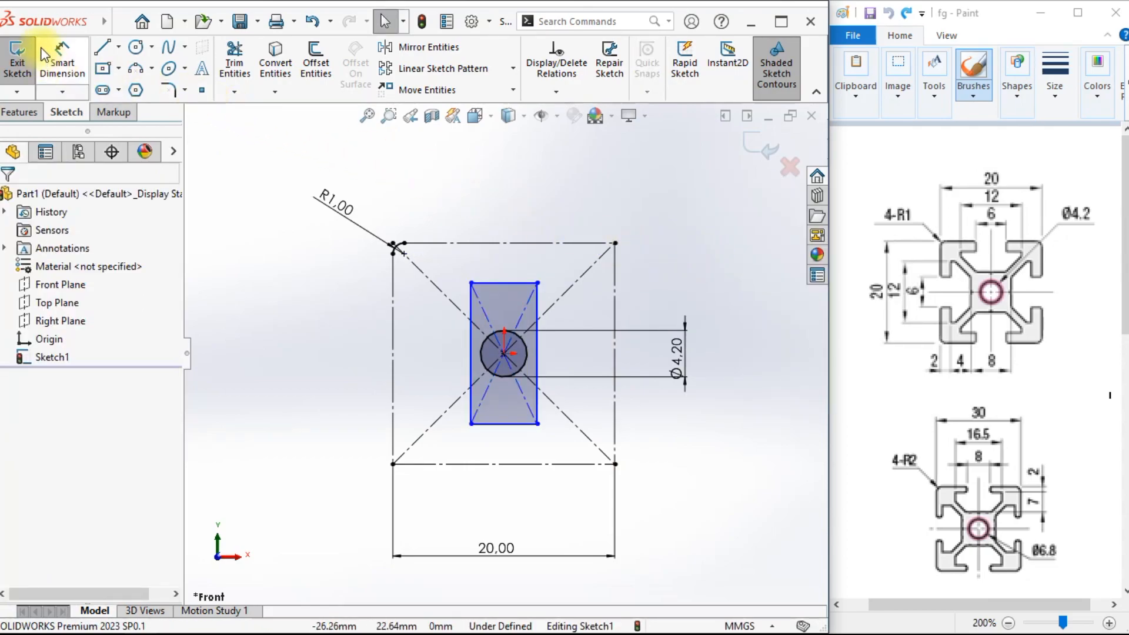
Dimension the inner rectangle's bottom edge to 8 mm.
left_click(63, 62)
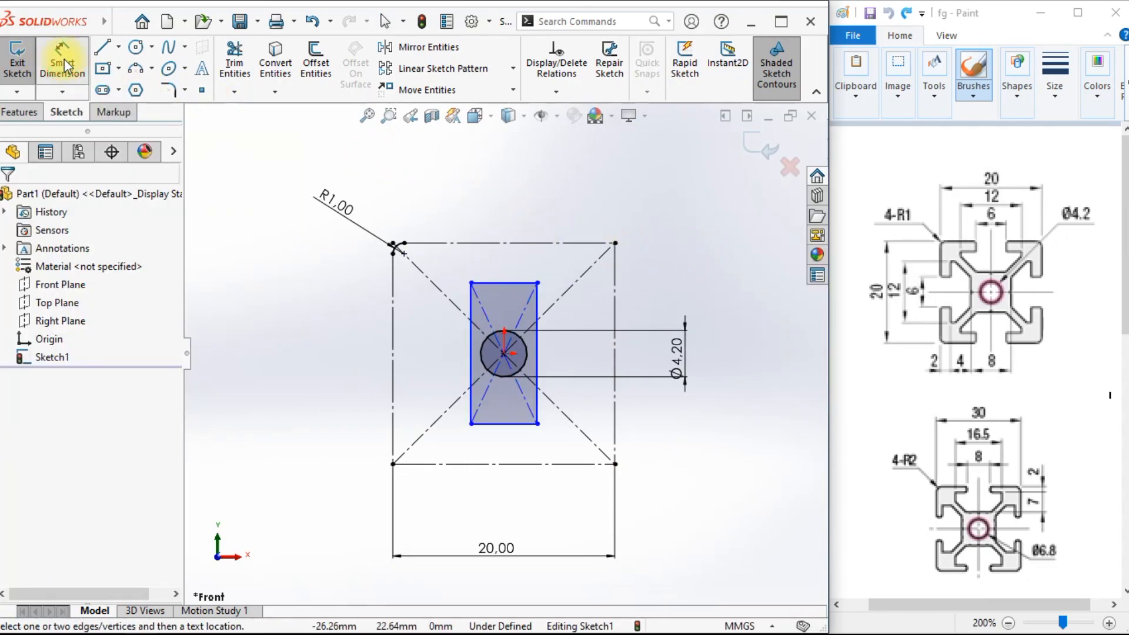
left_click(494, 429)
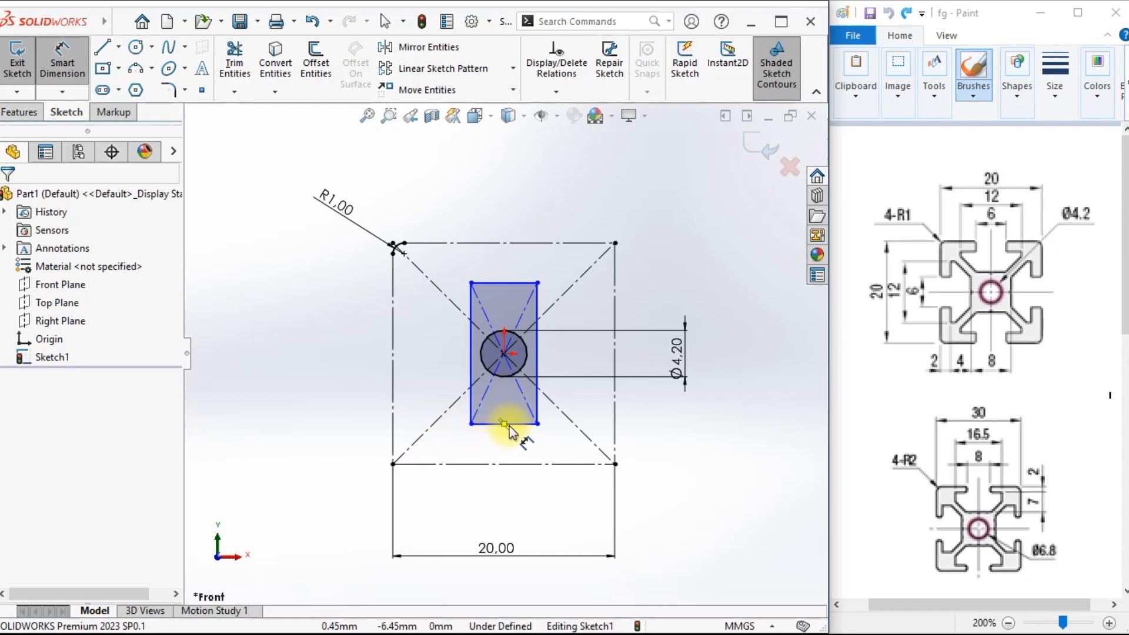
left_click(504, 495)
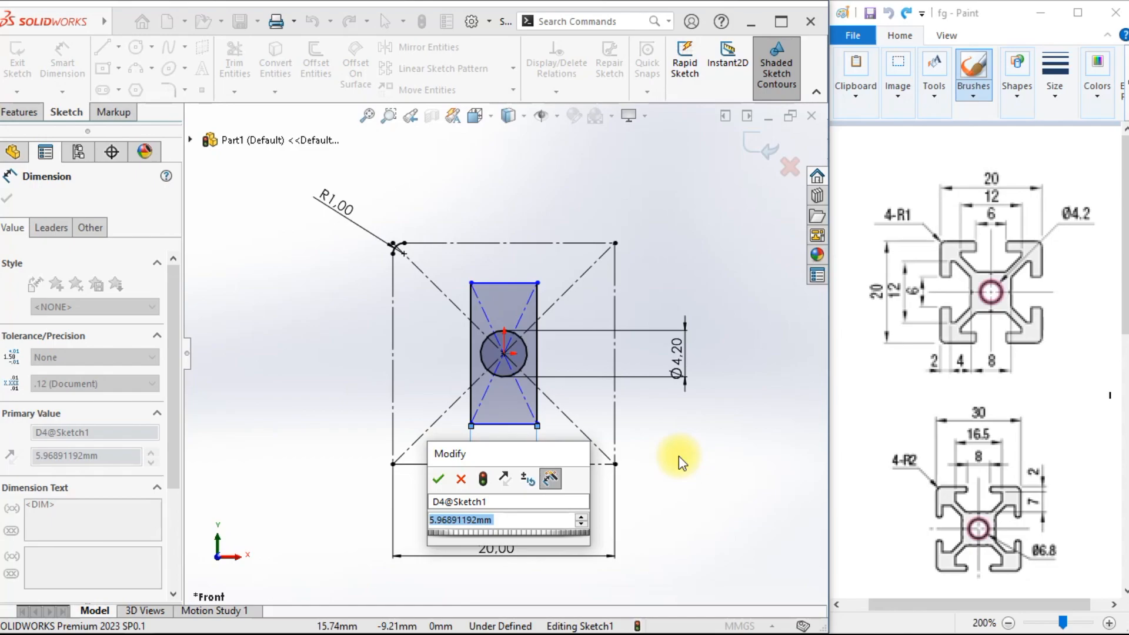
type("8")
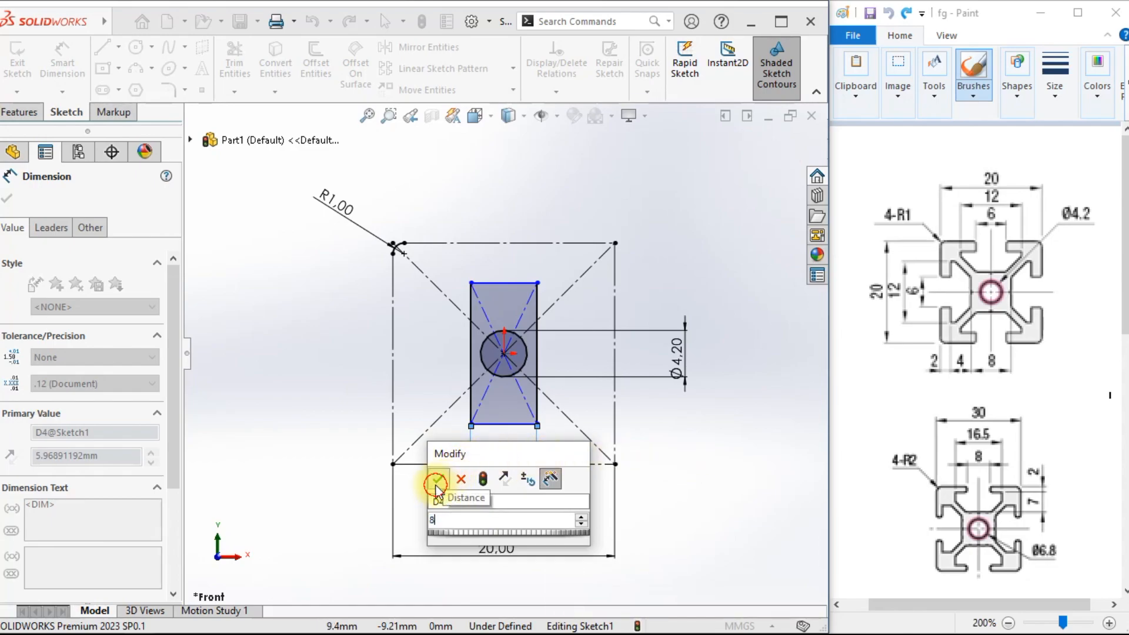
left_click(435, 485)
left_click(683, 412)
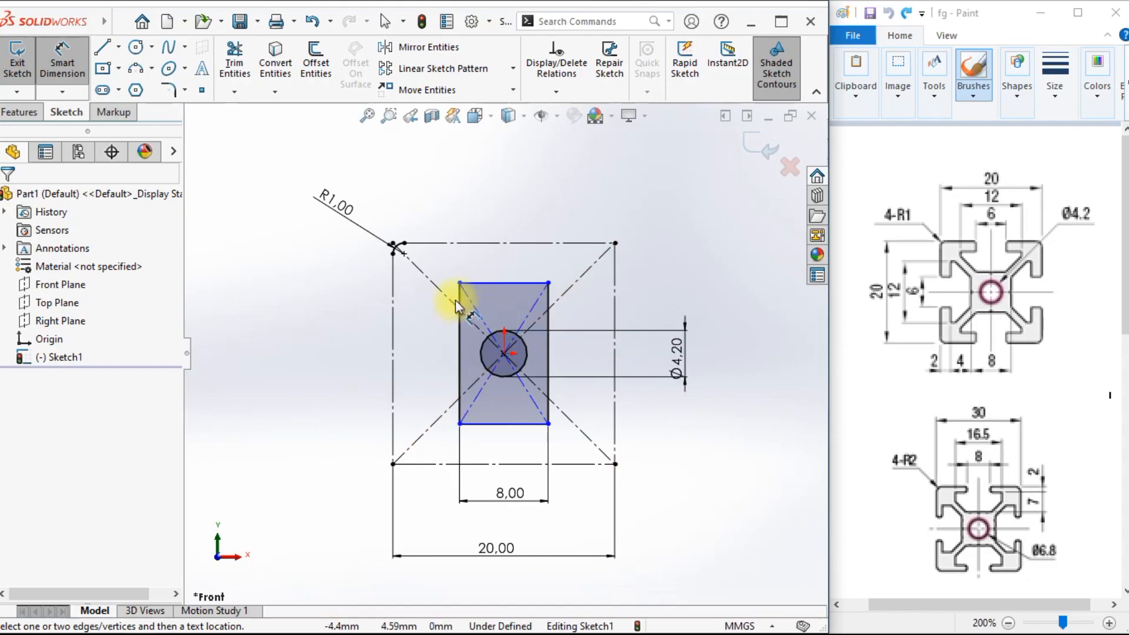
right_click(681, 259)
left_click(704, 289)
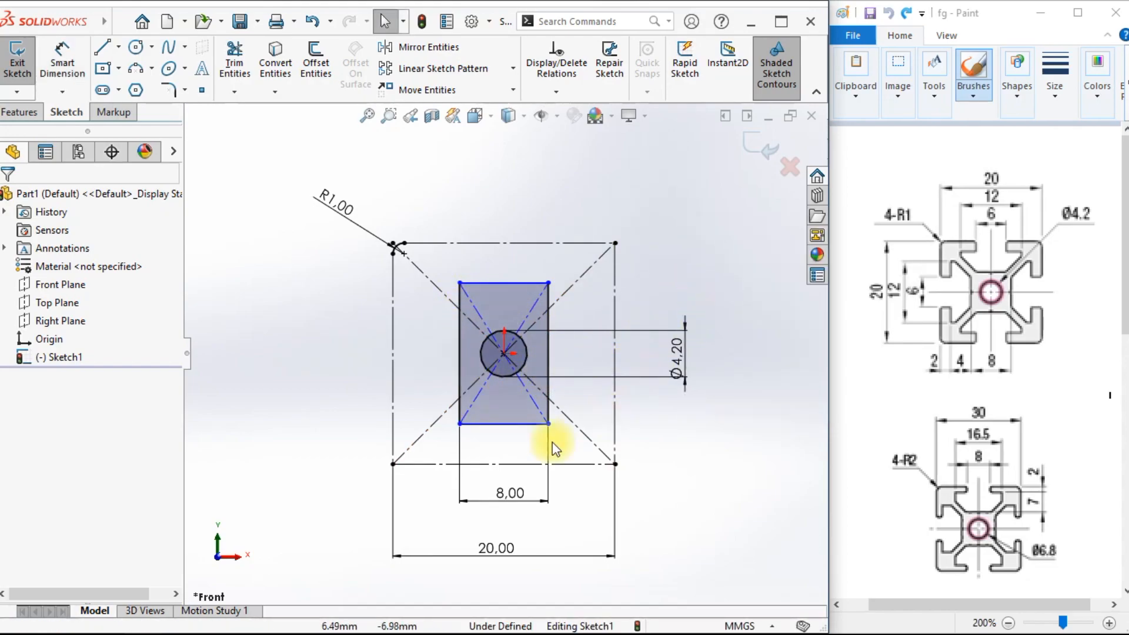
Add an Equal relation between the inner rectangle's bottom and right edges.
left_click(522, 424, "ctrl")
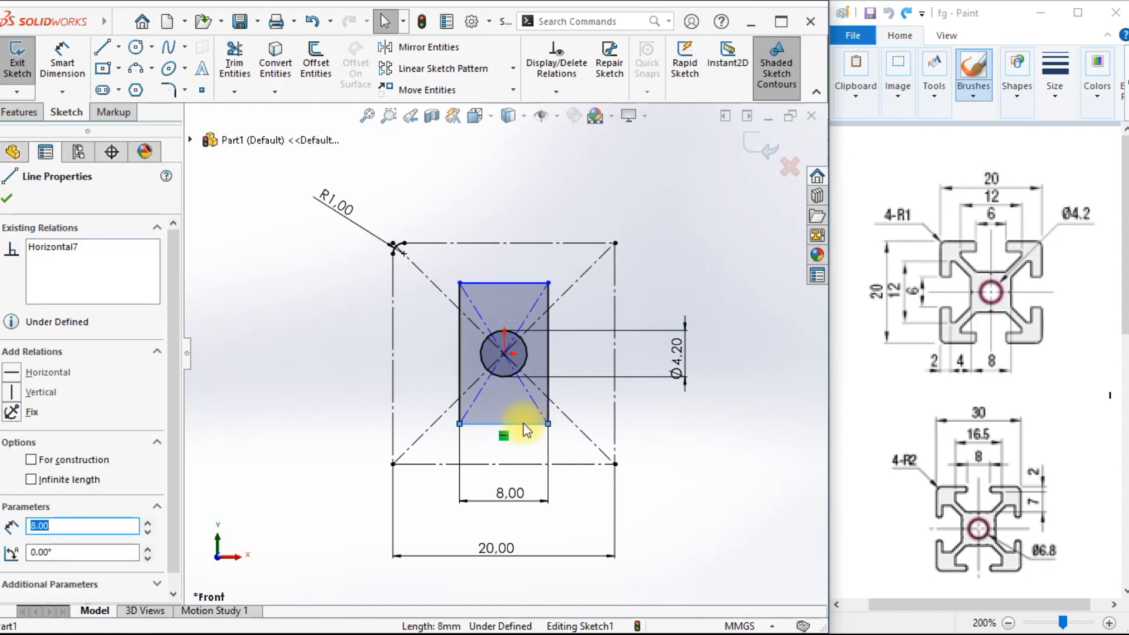
left_click(548, 347, "ctrl")
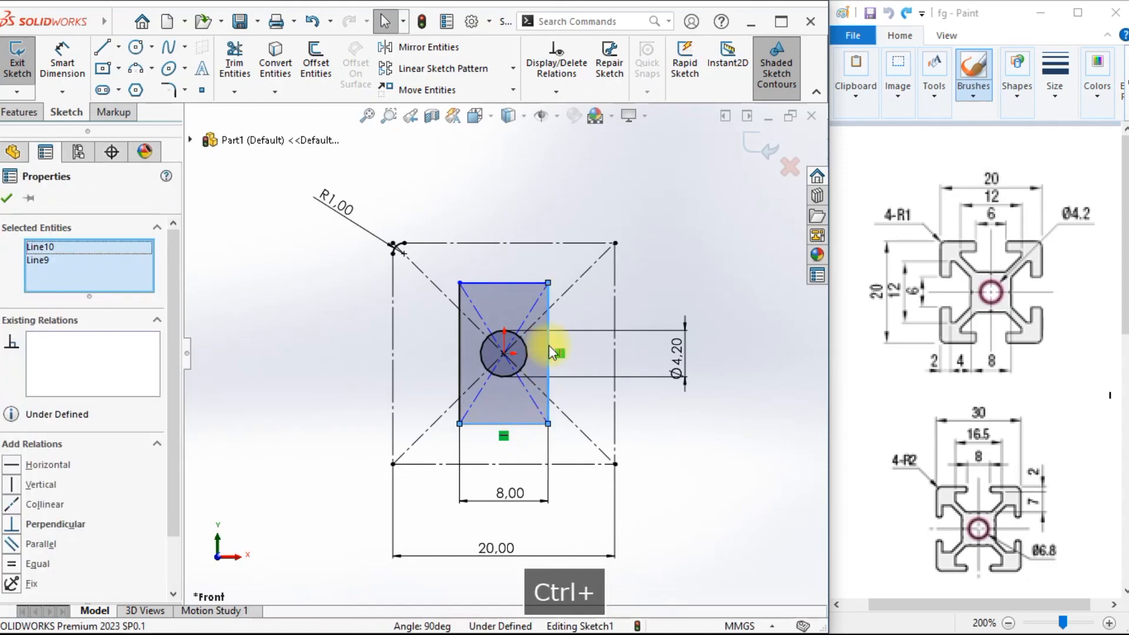
left_click(15, 563)
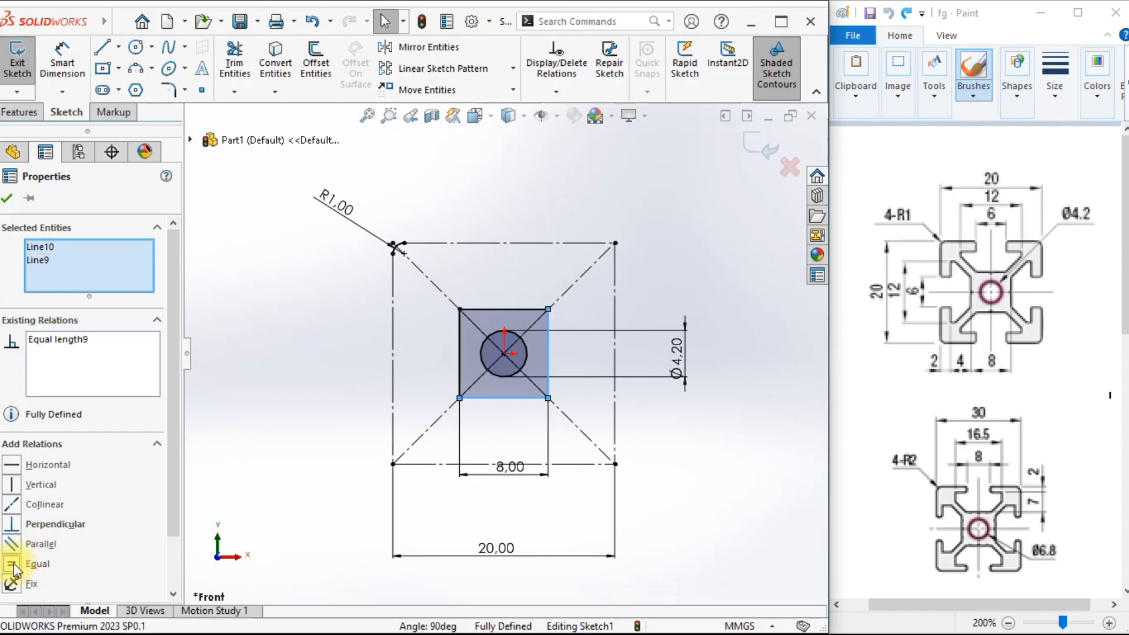
left_click(8, 199)
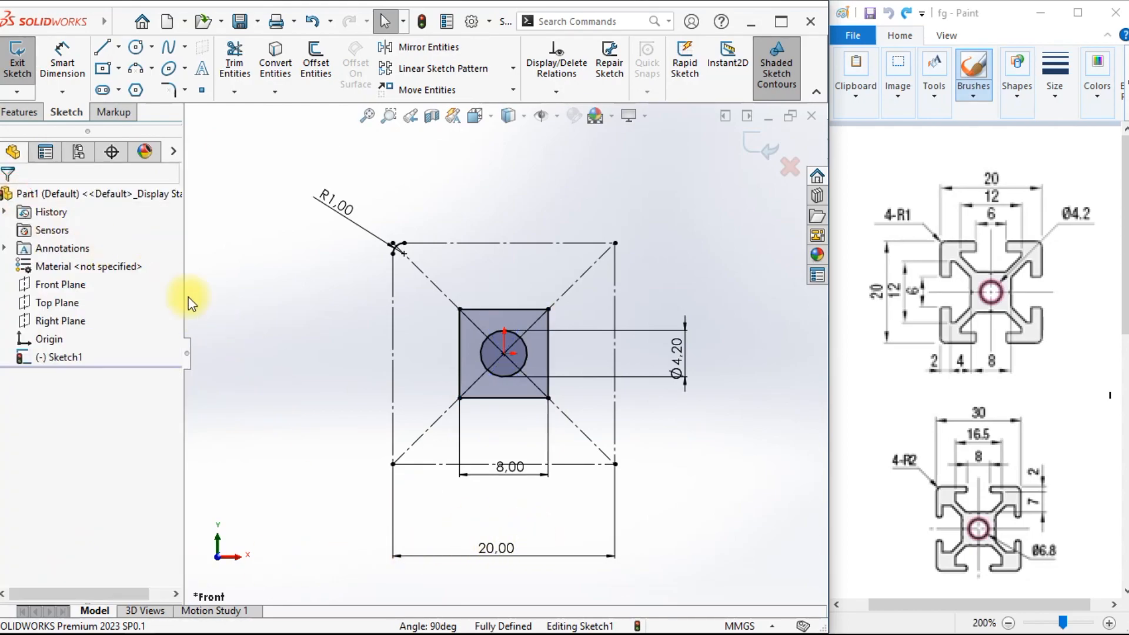
Convert the inner square's four edges to construction geometry and move its width dimension down below the outer square.
left_click(460, 372)
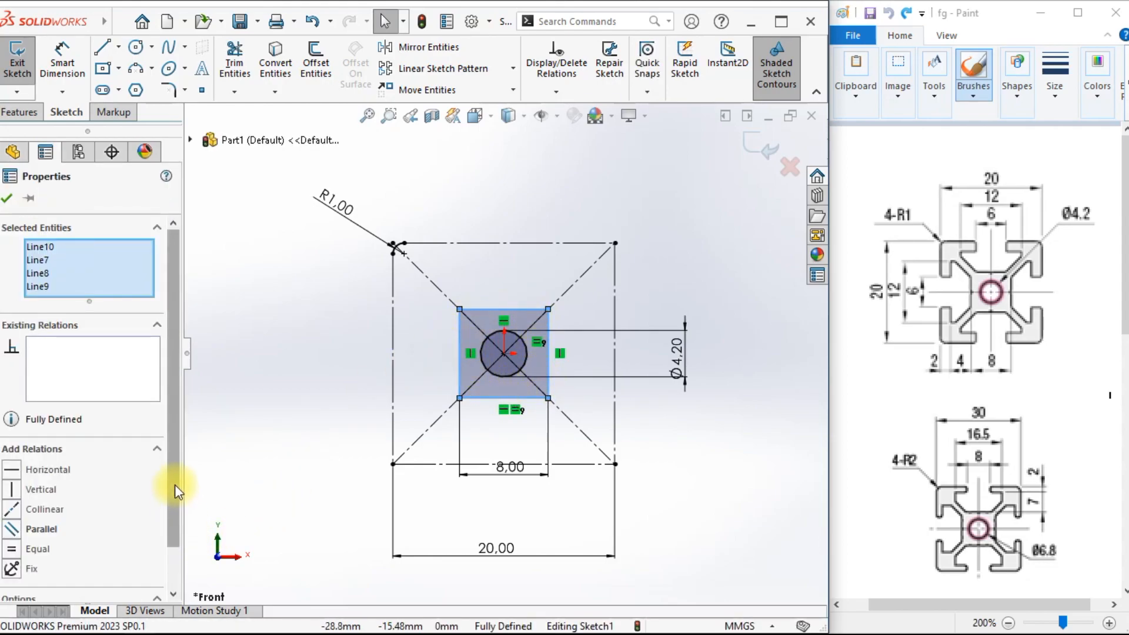
left_click_drag(175, 486, 170, 544)
left_click(31, 567)
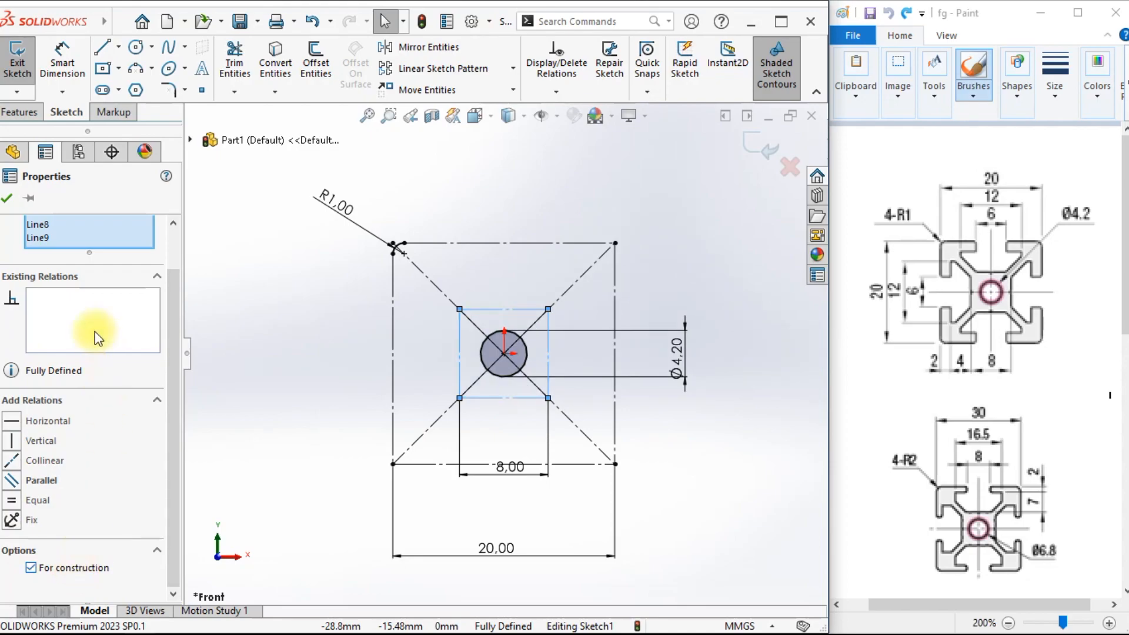
left_click(6, 200)
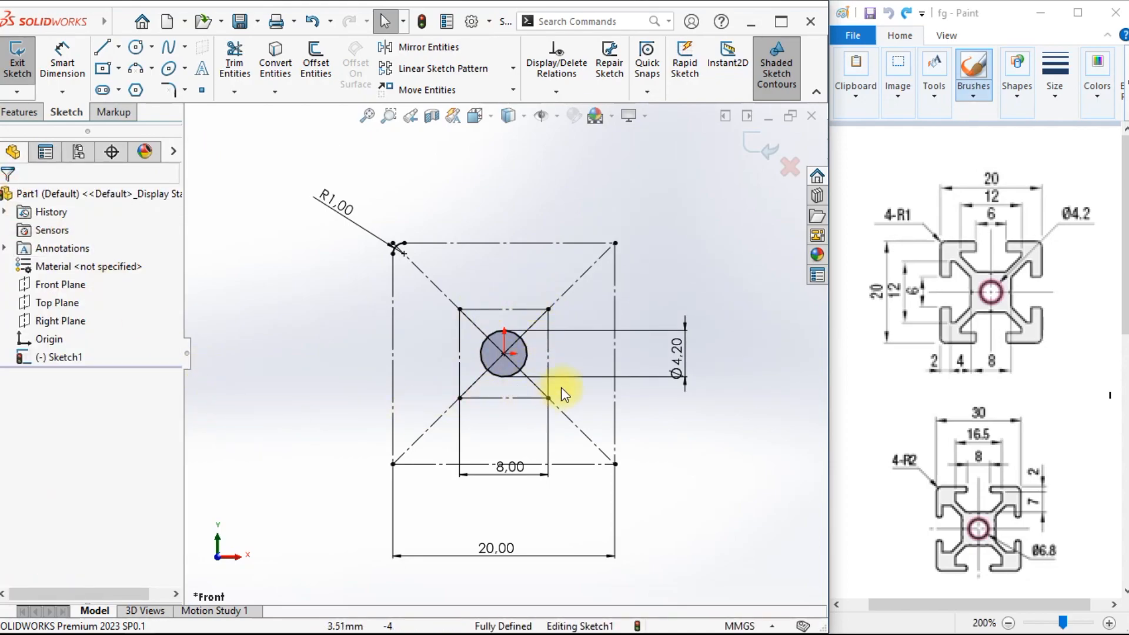
left_click_drag(511, 471, 496, 530)
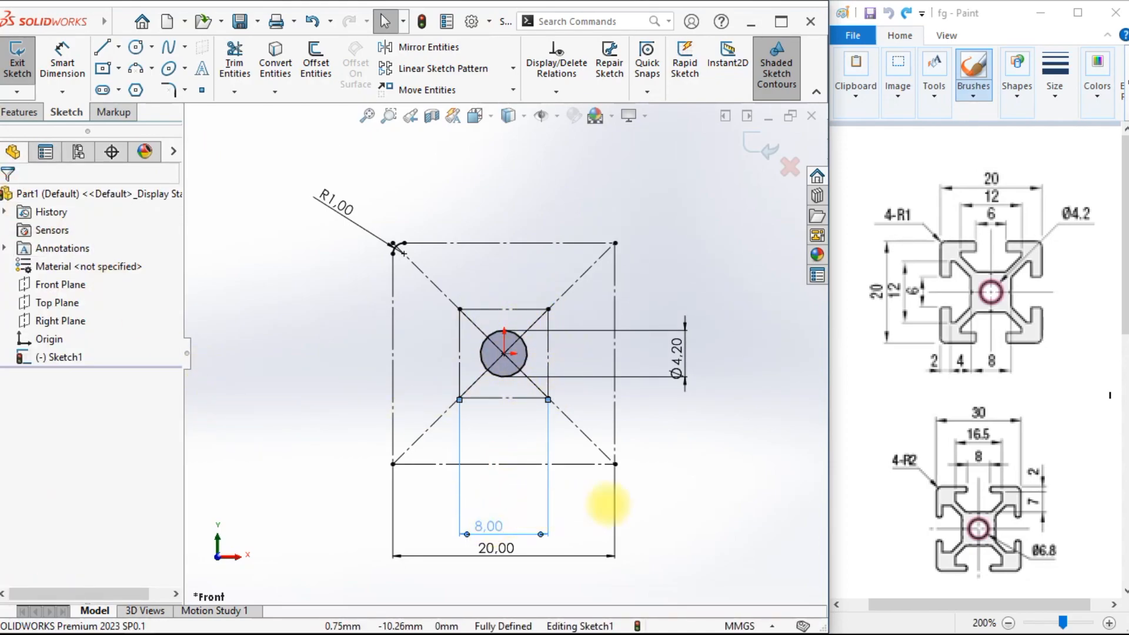
left_click(682, 505)
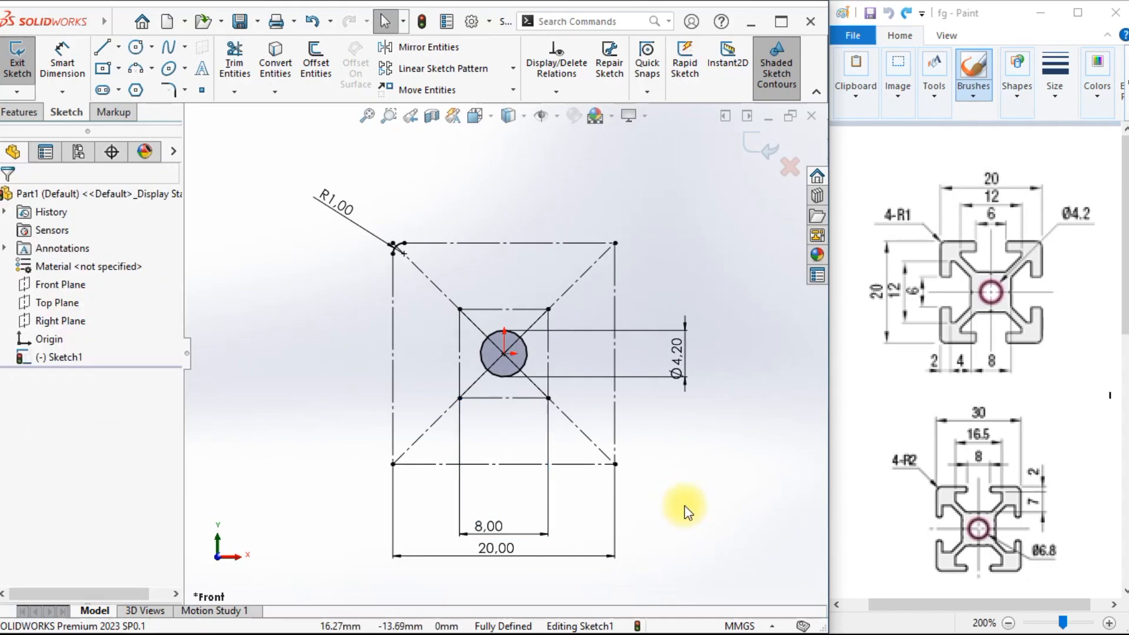
Draw a vertical centerline from the origin up to the midpoint of the outer square's top edge.
left_click(118, 47)
left_click(141, 88)
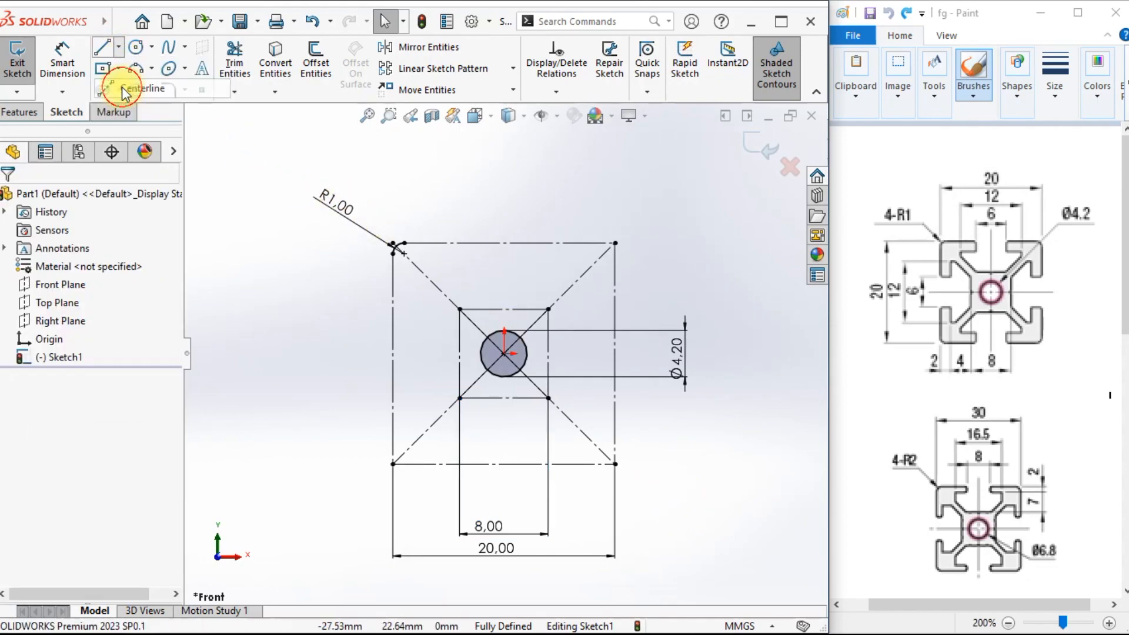
left_click(504, 353)
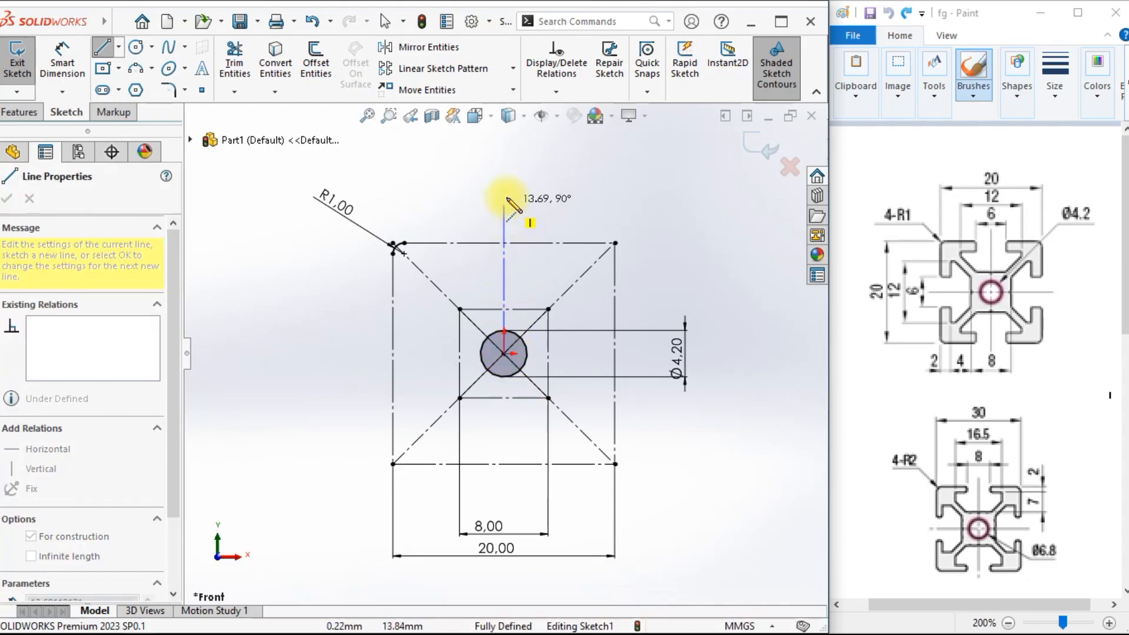
left_click(504, 243)
right_click(532, 186)
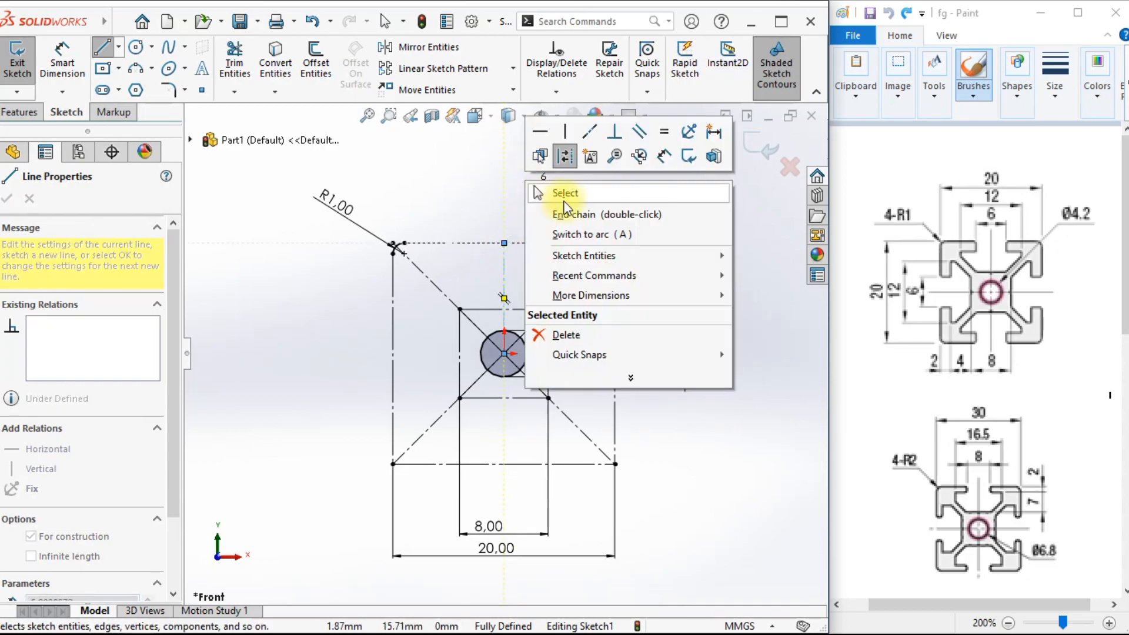
left_click(561, 196)
left_click(695, 346)
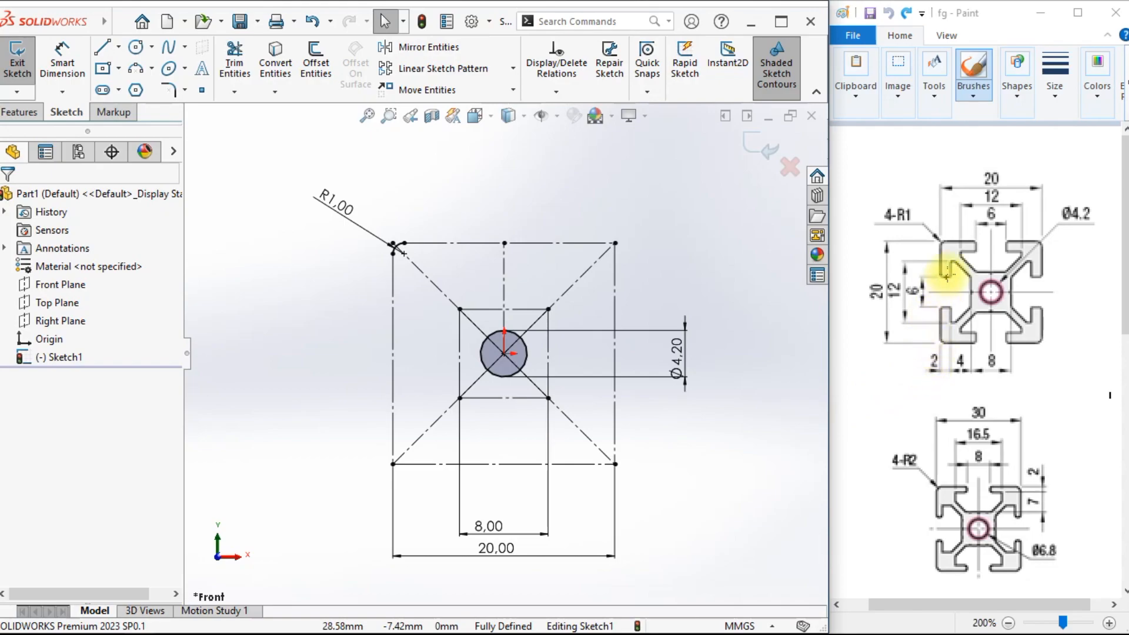
Switch to Paint and outline the upper-left quarter of the 20 mm profile drawing with the brush.
mouse_move(923, 223)
left_mouse_down()
mouse_move(937, 286)
mouse_move(965, 287)
mouse_move(979, 226)
mouse_move(916, 215)
left_mouse_up()
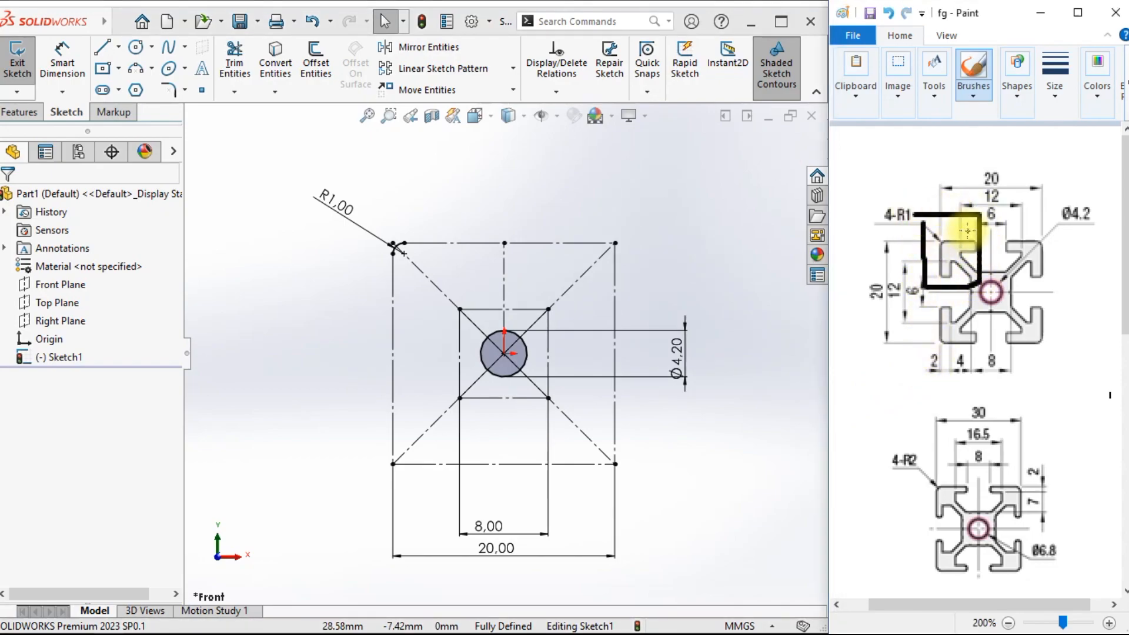
Undo the brush outline around the upper-left quarter of the 20 mm profile drawing.
key("ctrl+z")
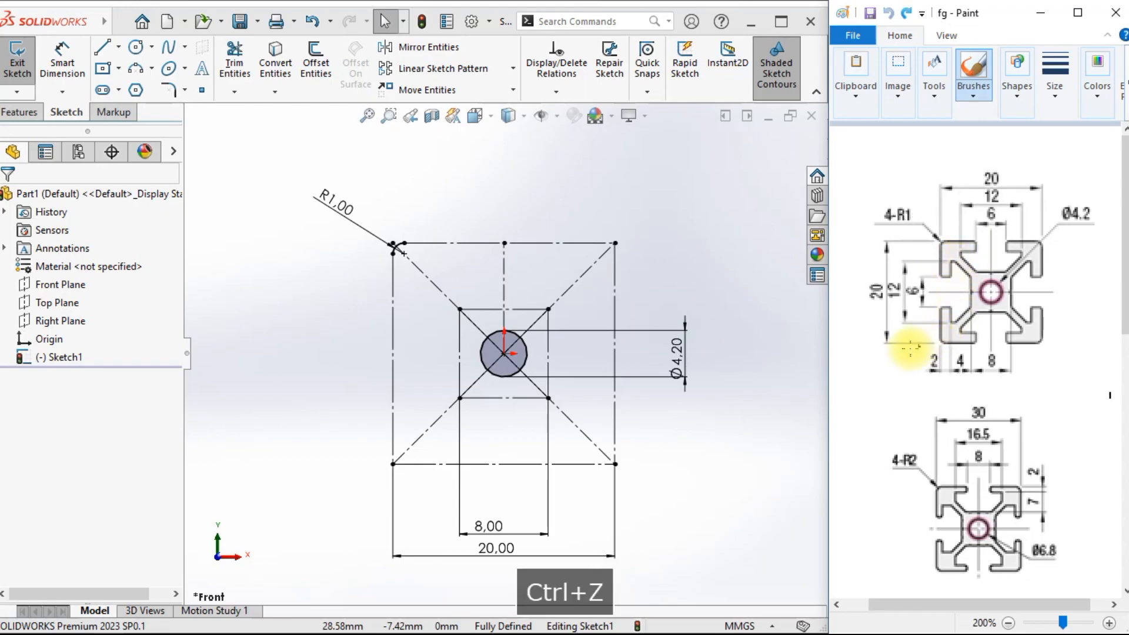
In SOLIDWORKS, sketch a line about 6.4 mm long from the corner arc's end along the outer square's top edge, continuing with a short vertical line down.
left_click(104, 47)
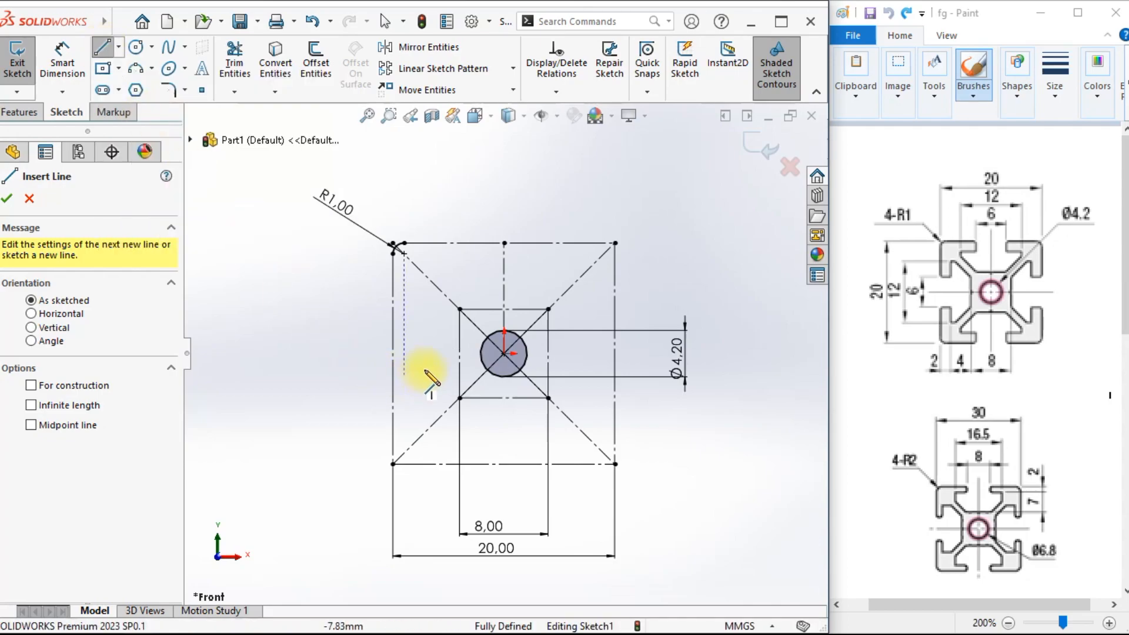
scroll(434, 251, "down", 3)
scroll(500, 350, "up", 2)
scroll(575, 438, "up", 3)
scroll(582, 452, "down", 3)
scroll(504, 373, "up", 2)
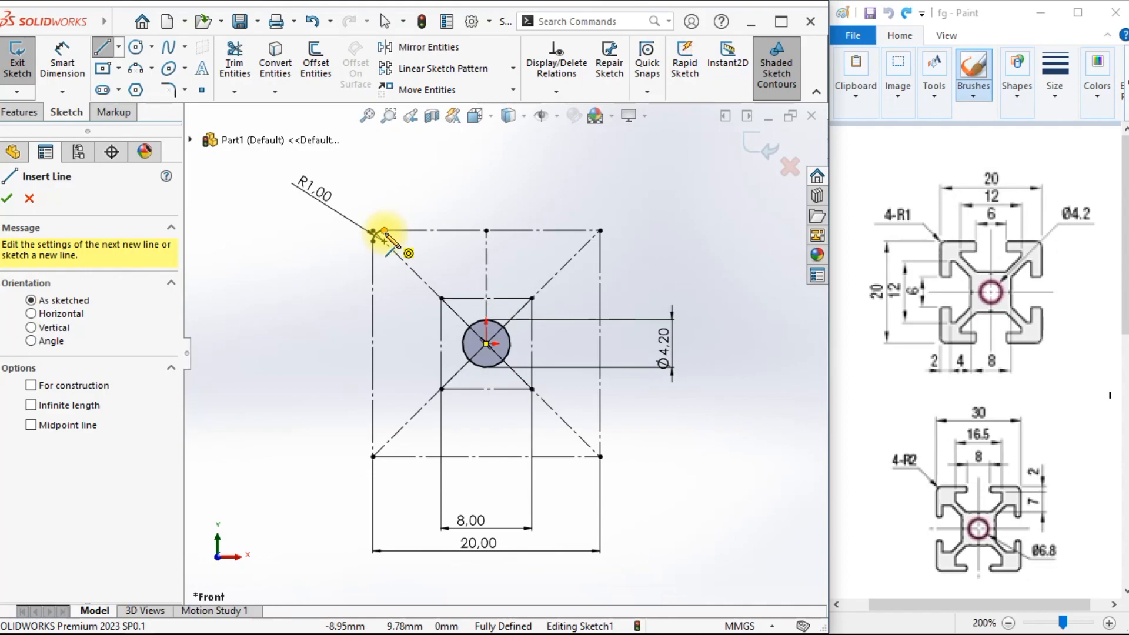
left_click(383, 231)
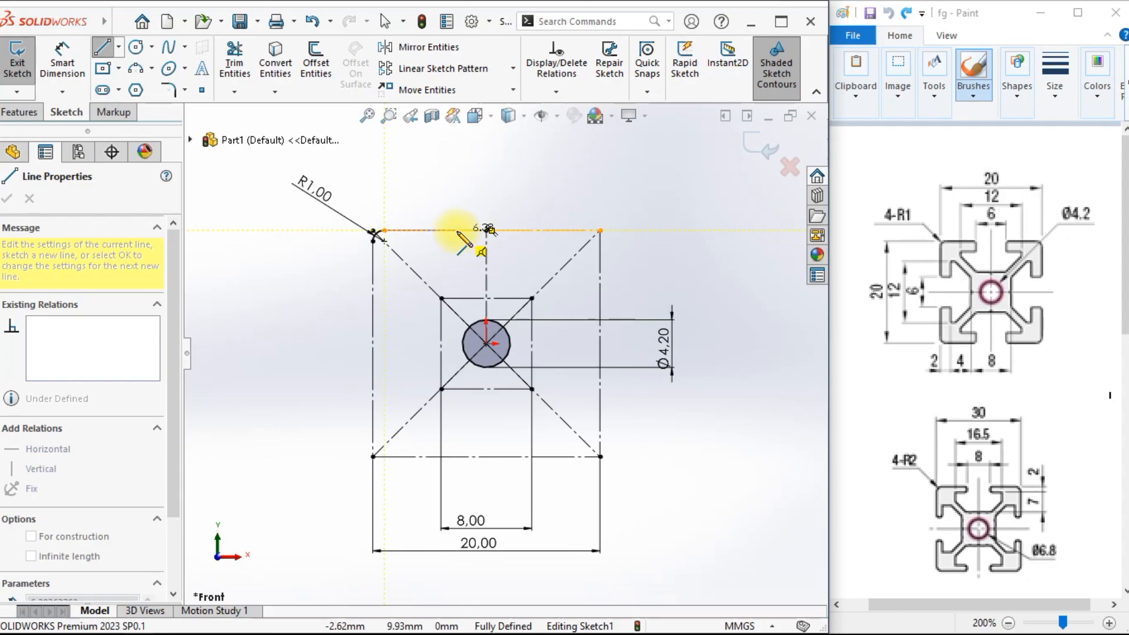
left_click(458, 232)
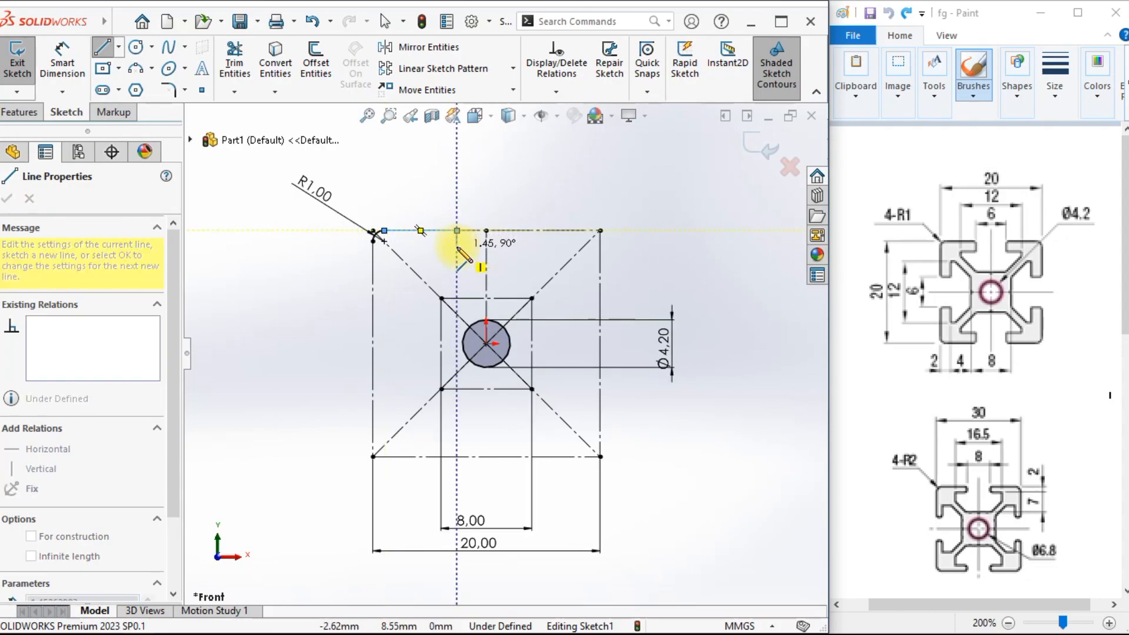
left_click(458, 246)
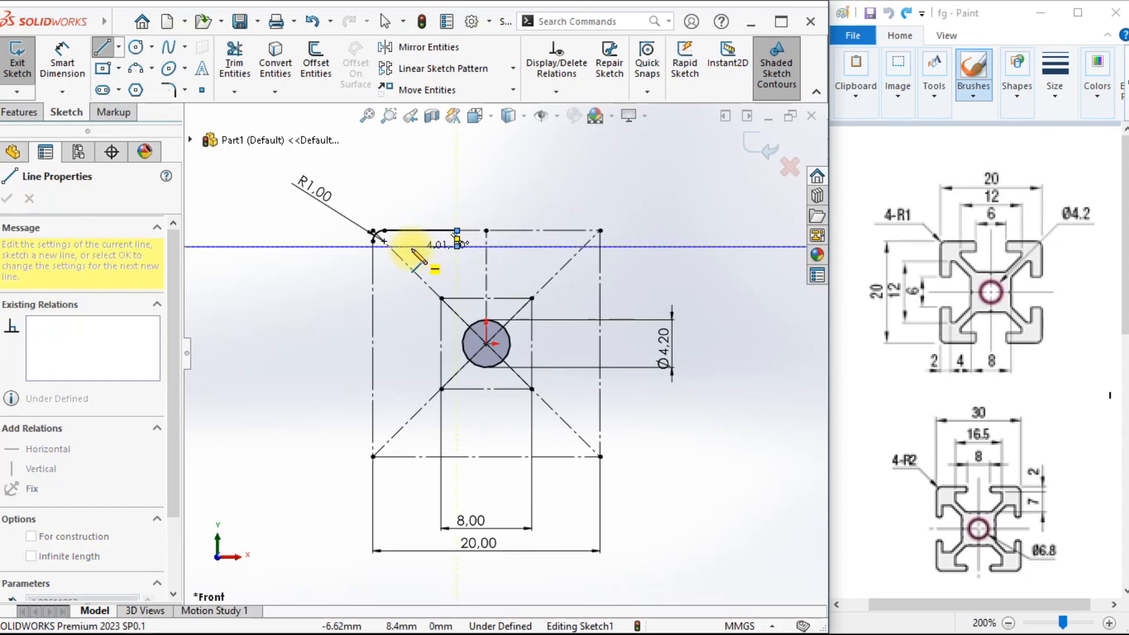
Continue the chain about 4 mm left, a short way down, and along a 45° slant about 4.9 mm long to the inner square's top edge.
scroll(418, 259, "up", 3)
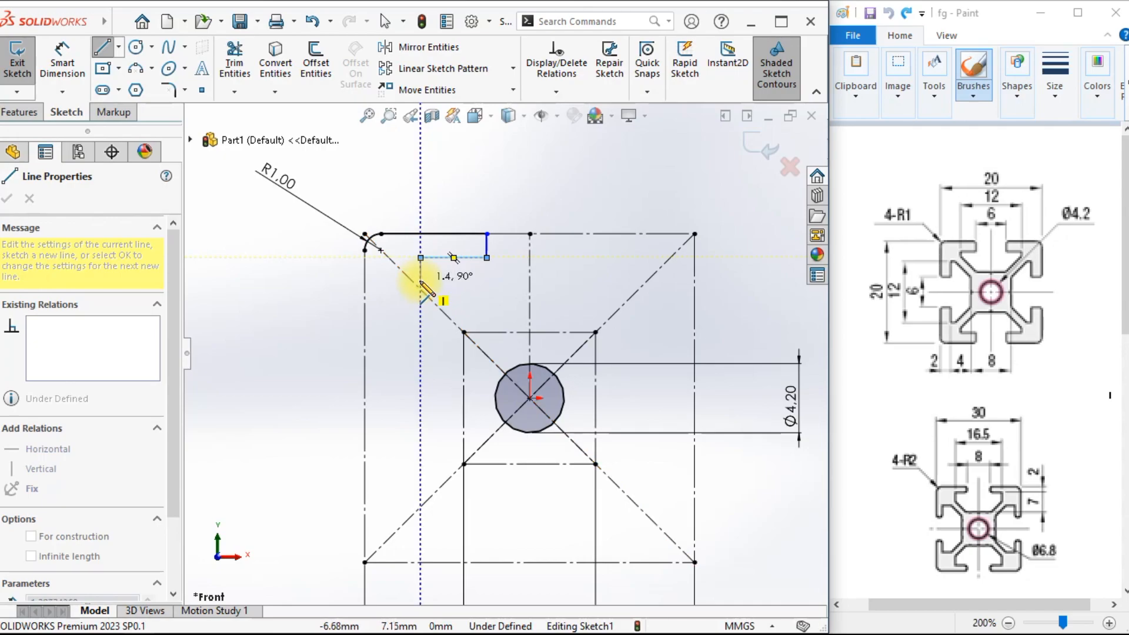
left_click(420, 274)
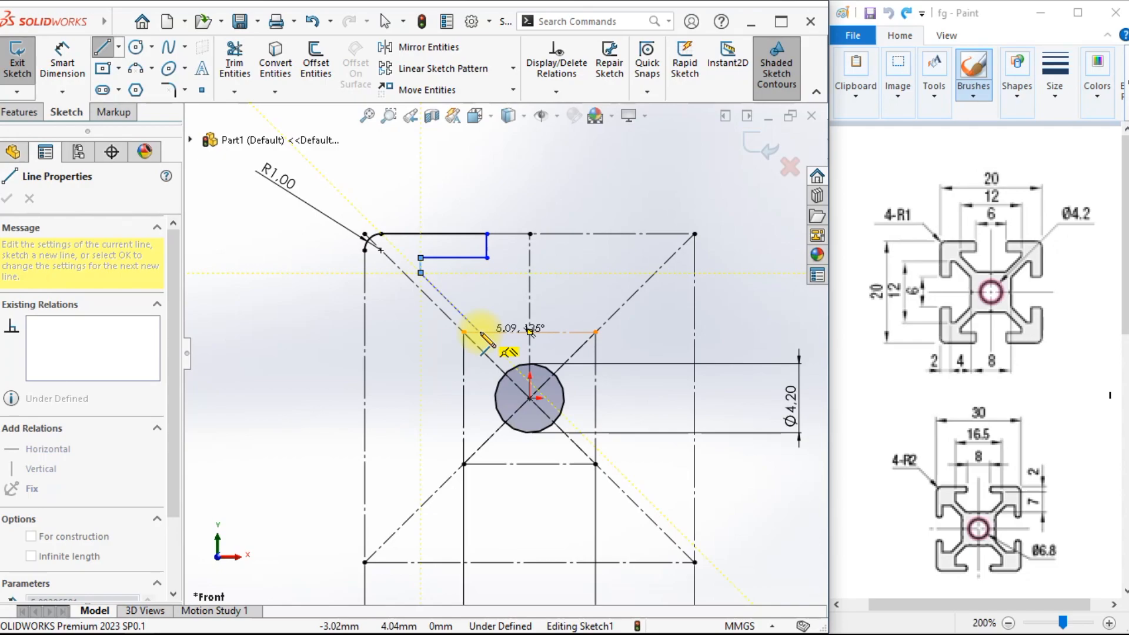
left_click(479, 332)
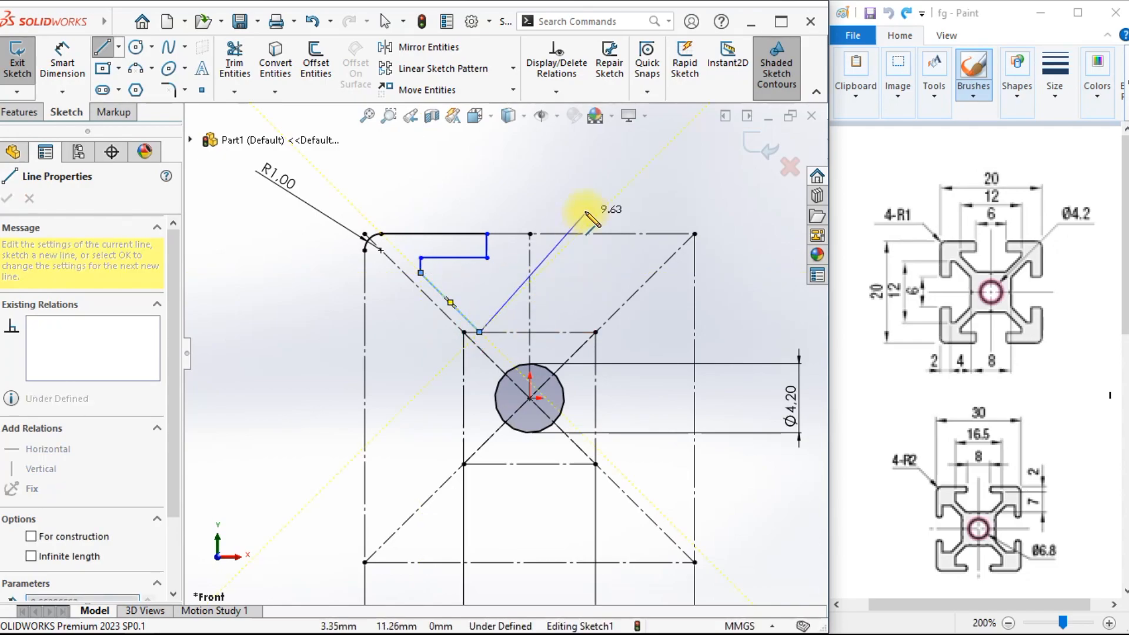
right_click(601, 197)
left_click(601, 197)
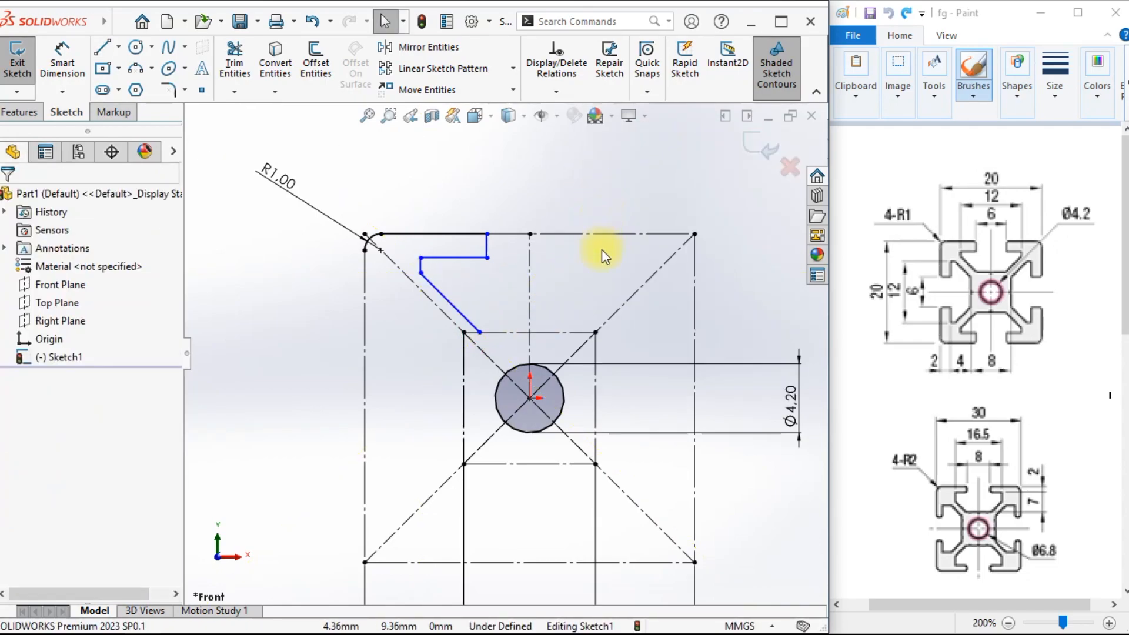
Check the relation between the slanted line and the outer square's diagonal centerline.
scroll(575, 301, "up", 1)
scroll(521, 335, "up", 1)
scroll(498, 351, "down", 5)
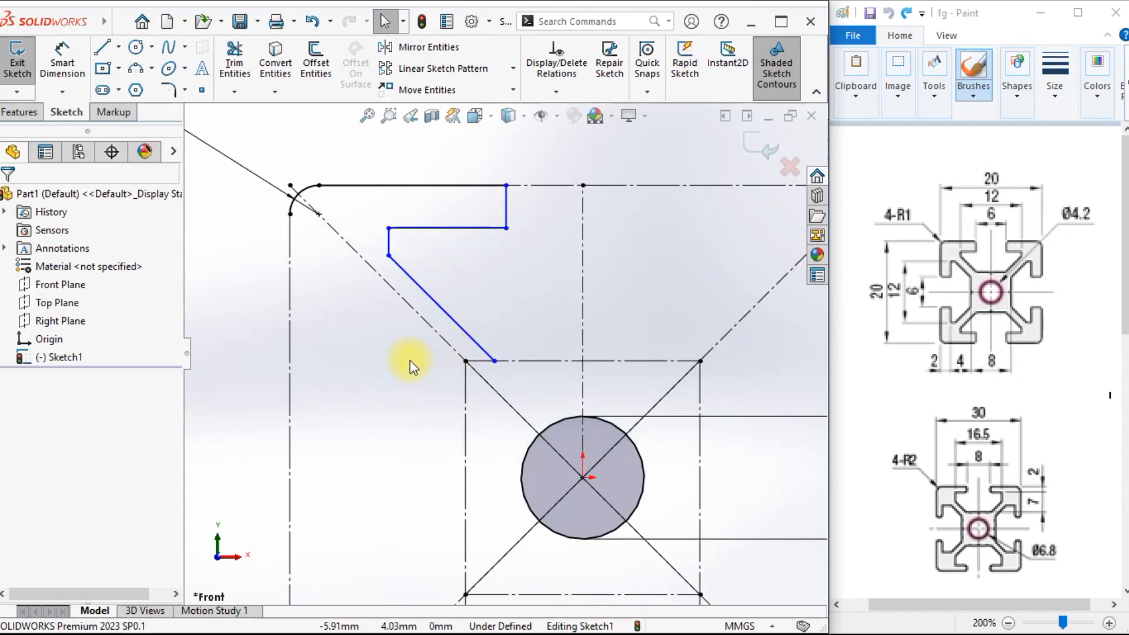
left_click(347, 241)
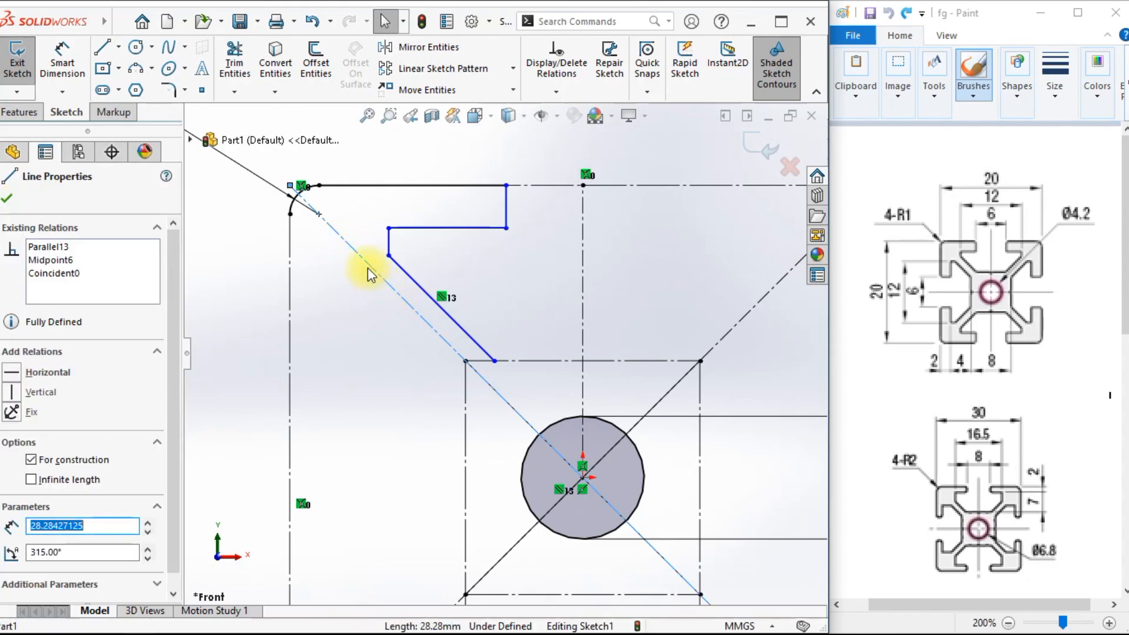
left_click(460, 332, "ctrl")
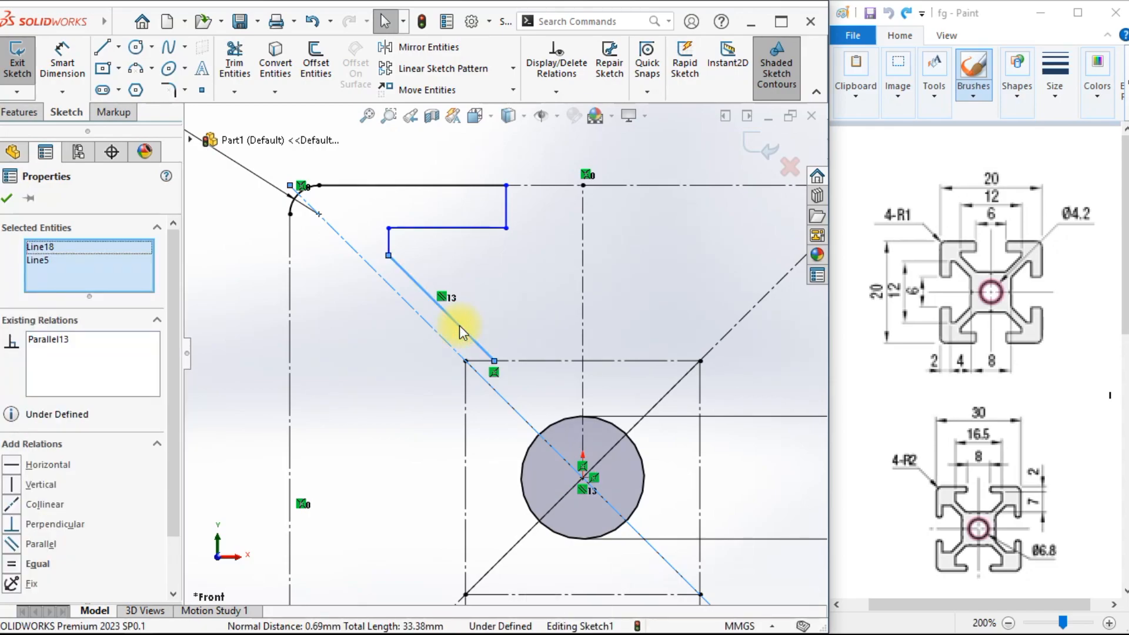
scroll(171, 394, "down", 2)
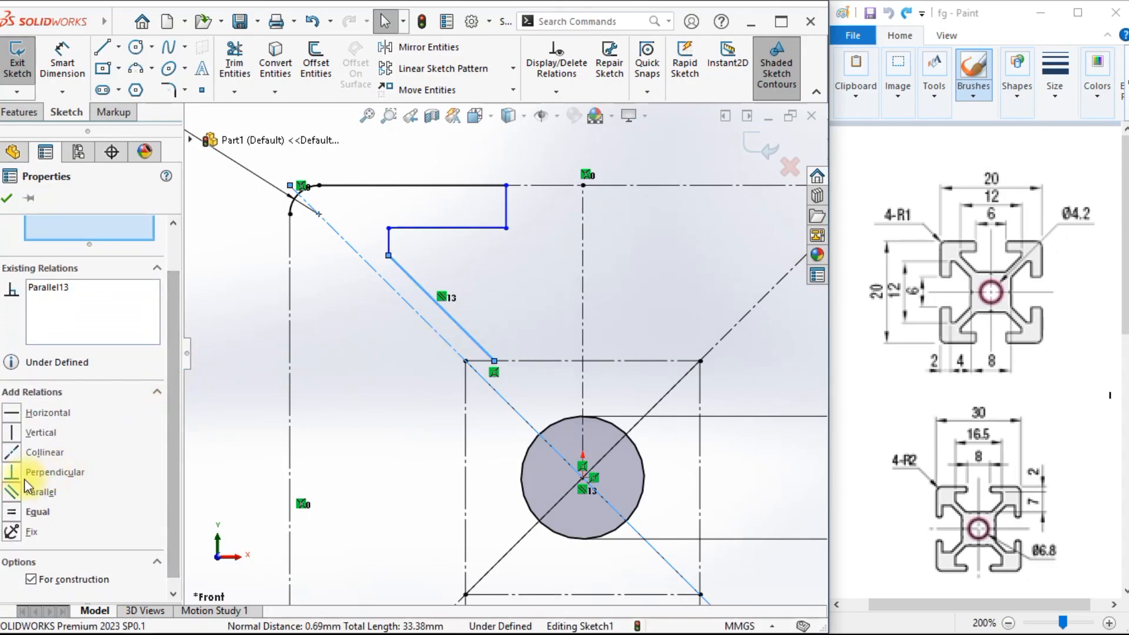
left_click(8, 199)
scroll(387, 372, "up", 2)
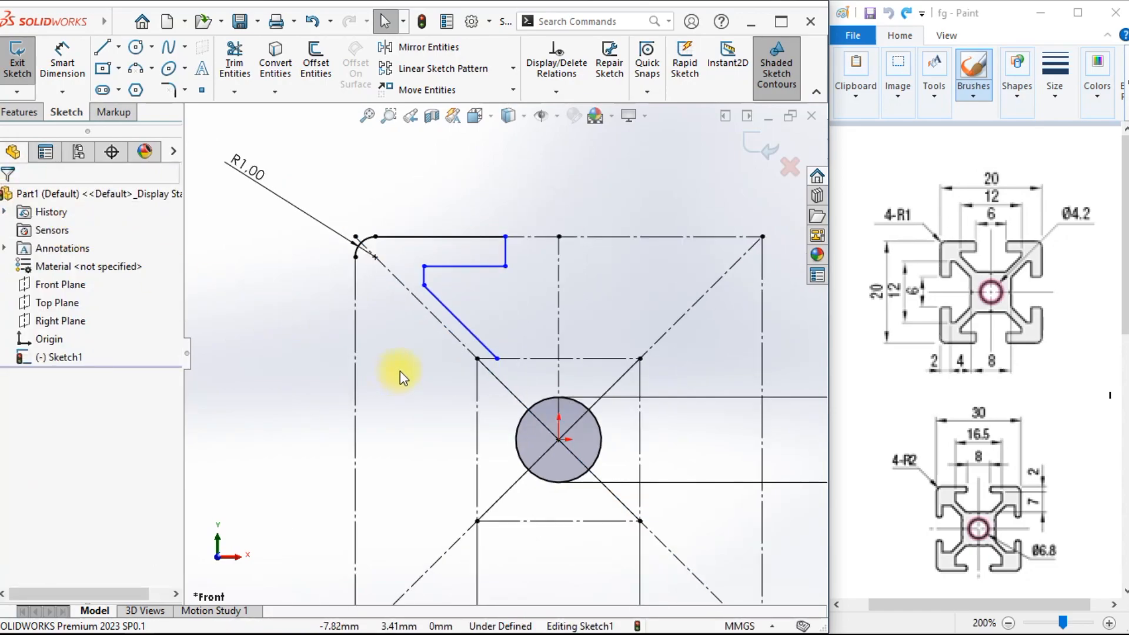
Try moving the slanted line relative to the diagonal centerline.
scroll(430, 348, "down", 2)
left_click(464, 313)
mouse_move(464, 311)
left_mouse_down()
mouse_move(415, 375)
mouse_move(463, 297)
mouse_move(385, 458)
mouse_move(482, 317)
mouse_move(401, 441)
mouse_move(485, 295)
mouse_move(426, 406)
mouse_move(486, 316)
left_mouse_up()
left_click(443, 411)
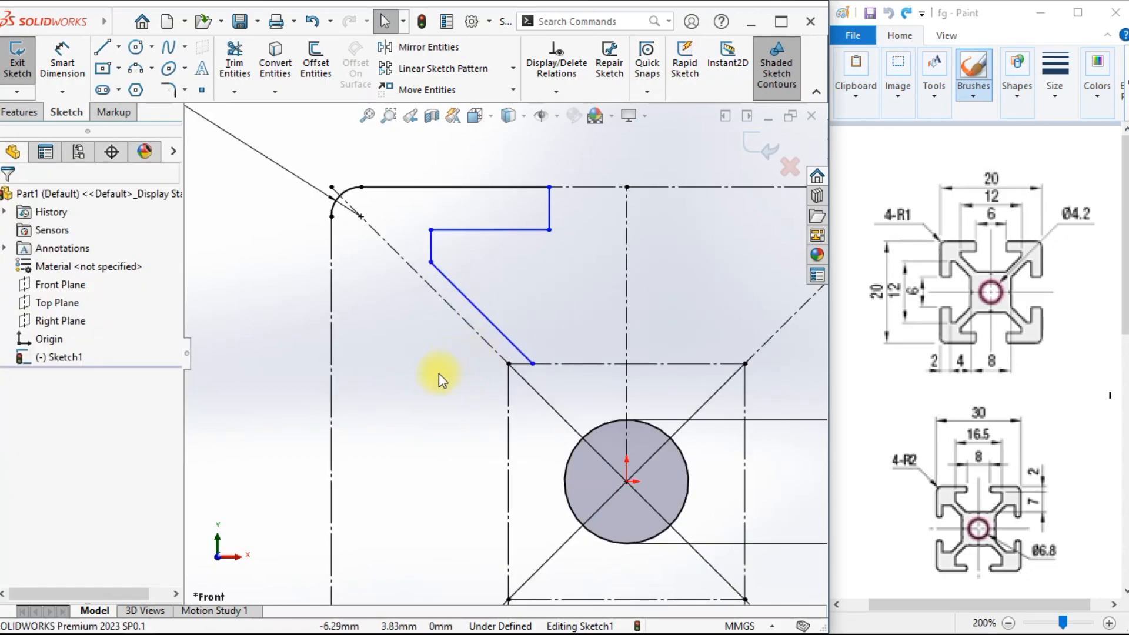
Dimension the gap between the slanted line and the diagonal centerline as 0.5 mm.
left_click(63, 63)
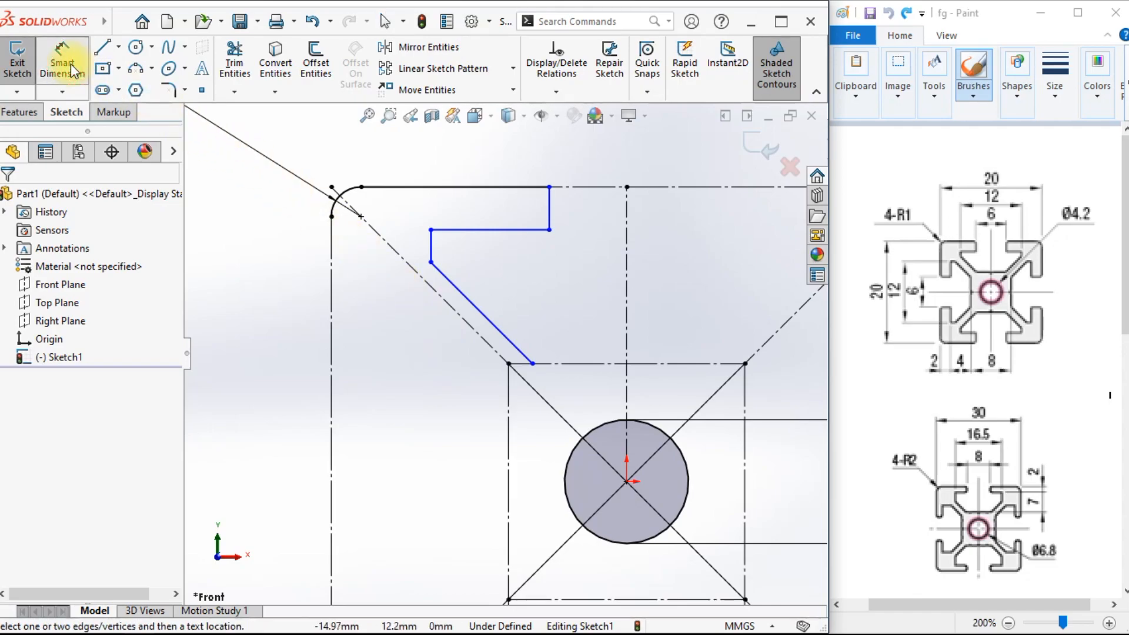
left_click(503, 334)
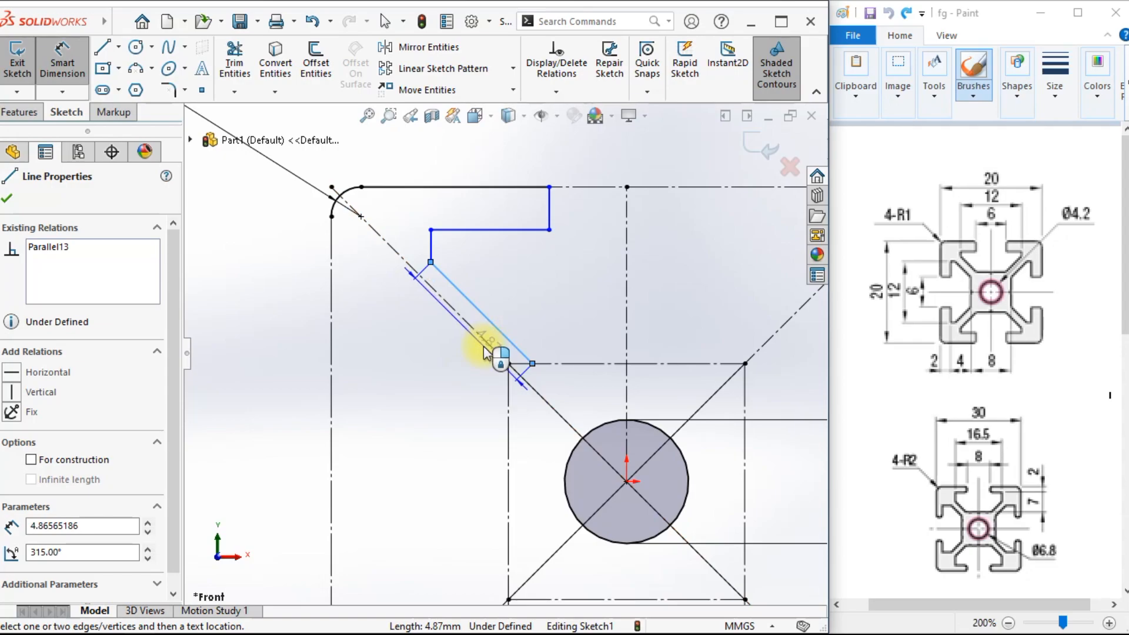
left_click(475, 332)
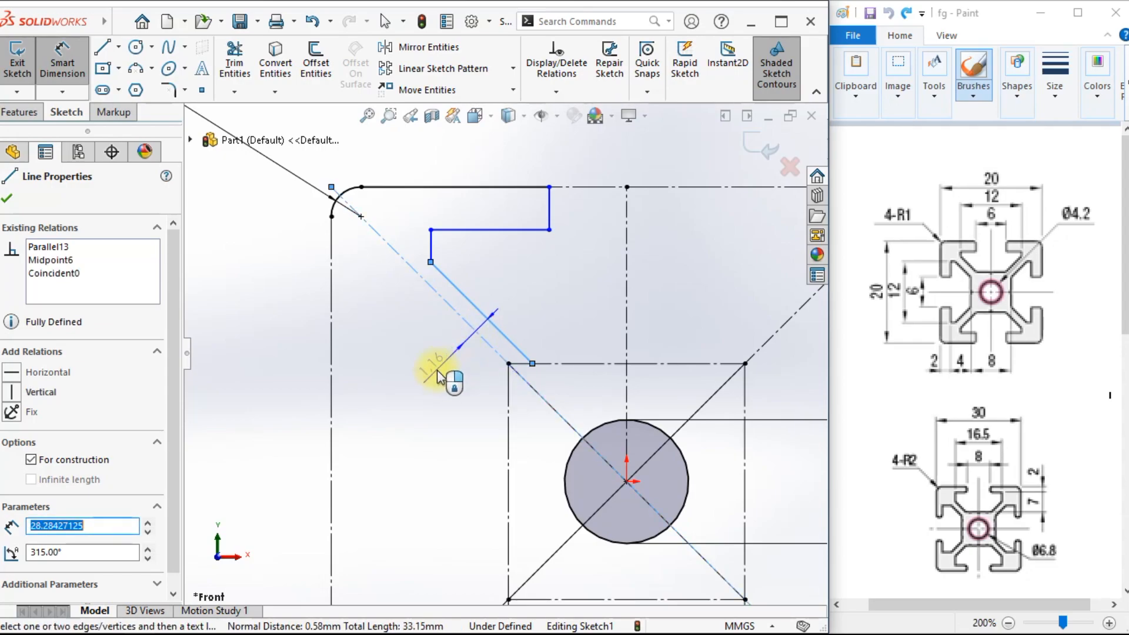
left_click(504, 284)
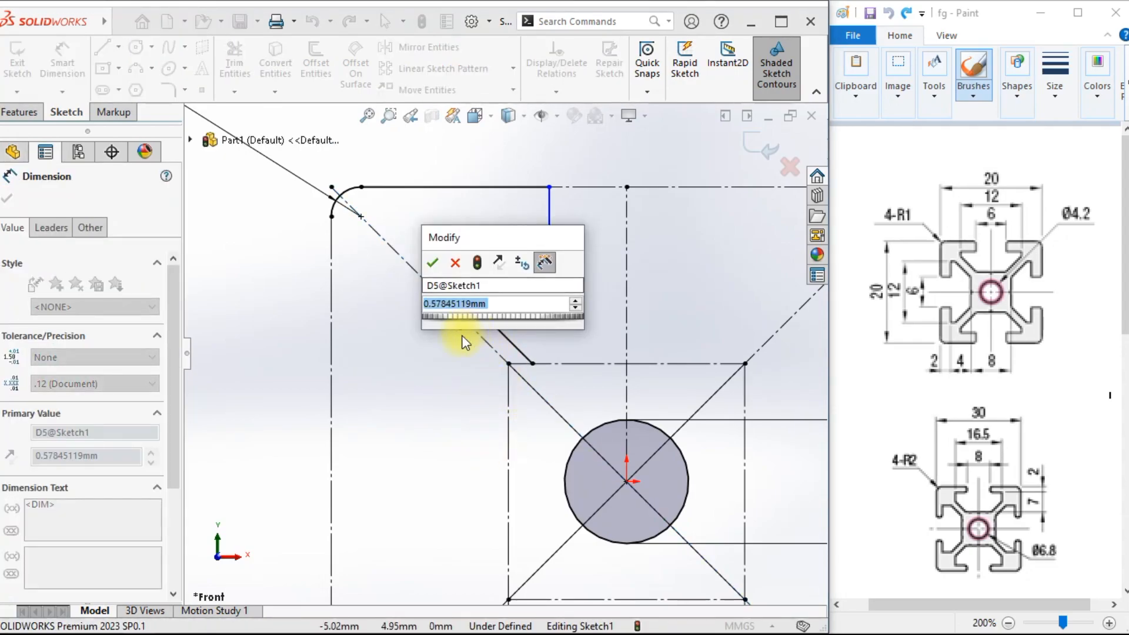
type("0.5")
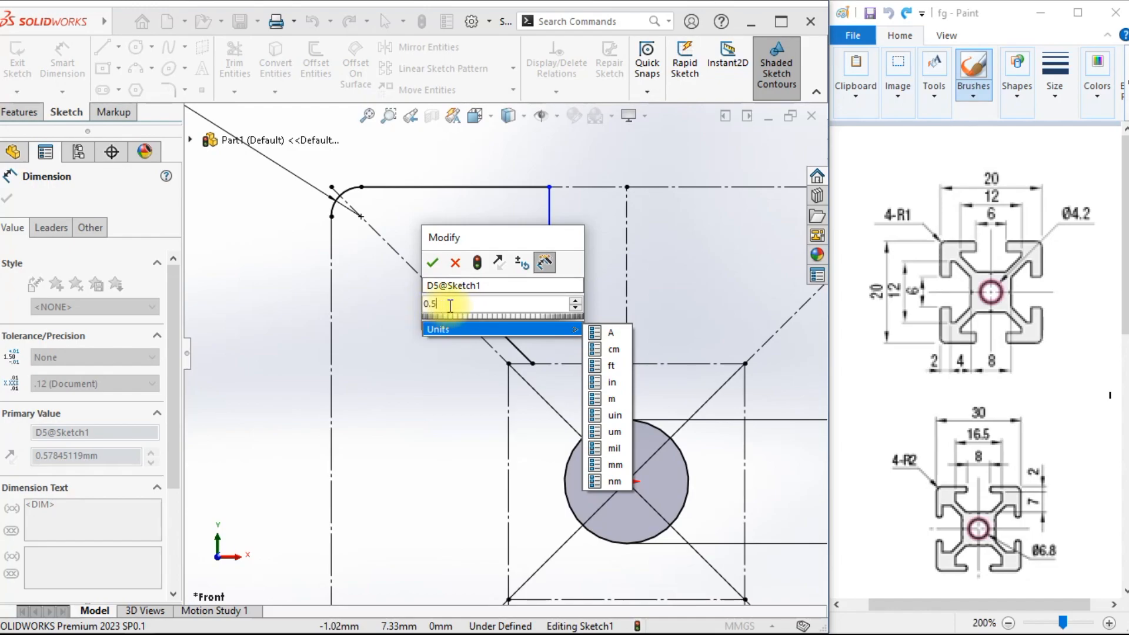
left_click(433, 262)
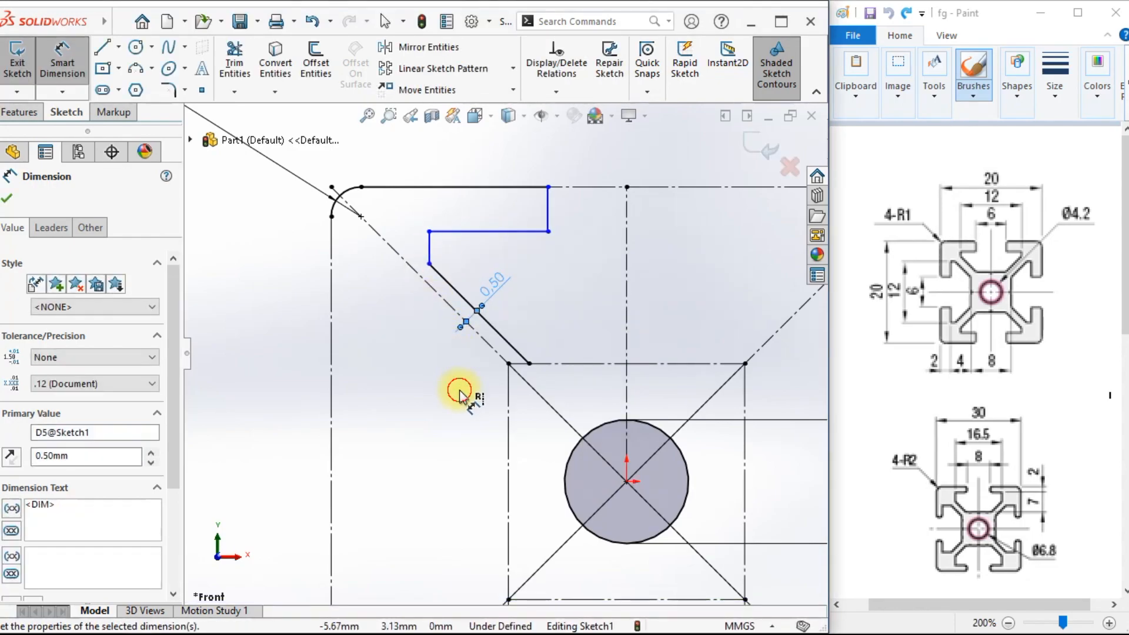
left_click(460, 390)
Dimension the distance between the profile's top line and the horizontal line below it as 2 mm.
scroll(489, 361, "up", 1)
scroll(507, 277, "down", 1)
scroll(510, 283, "up", 1)
scroll(505, 281, "down", 2)
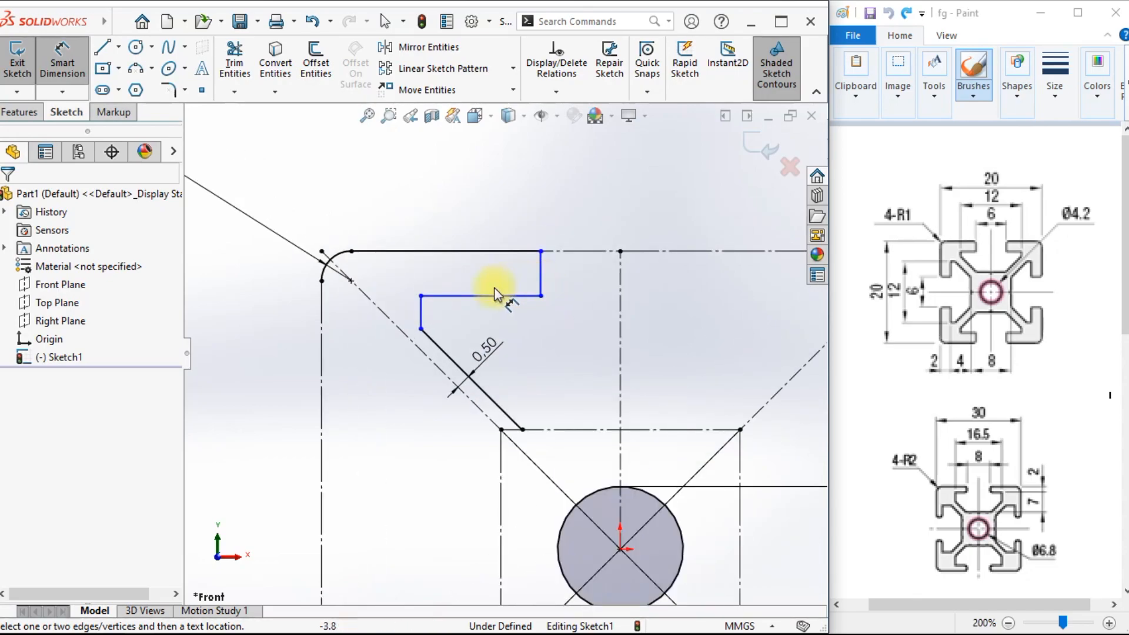
left_click(471, 252)
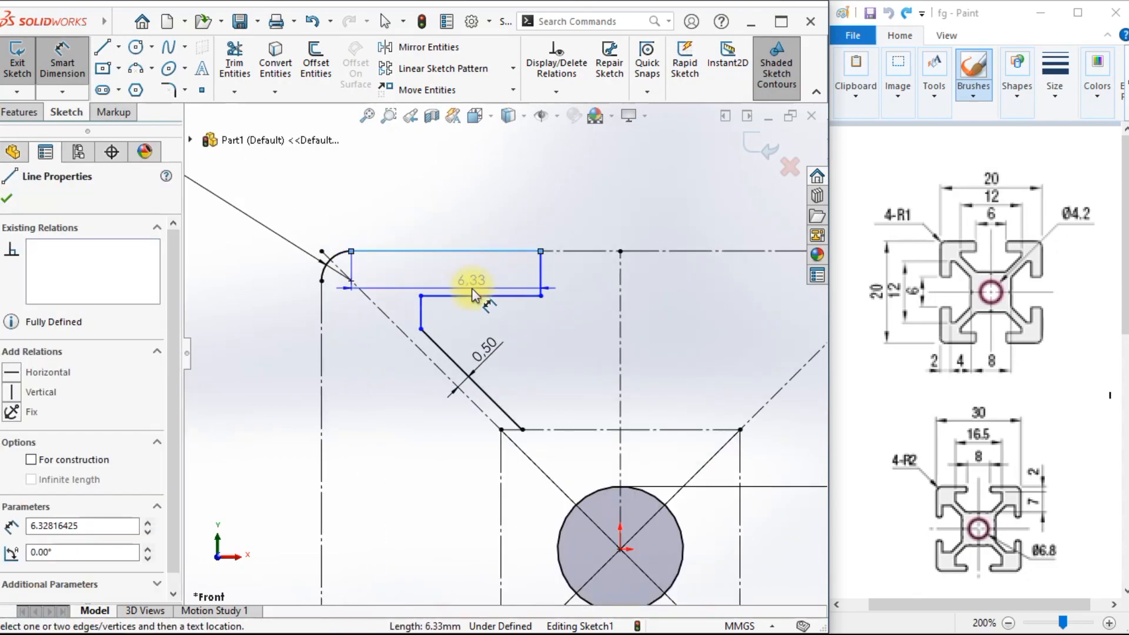
left_click(472, 295)
left_click(290, 285)
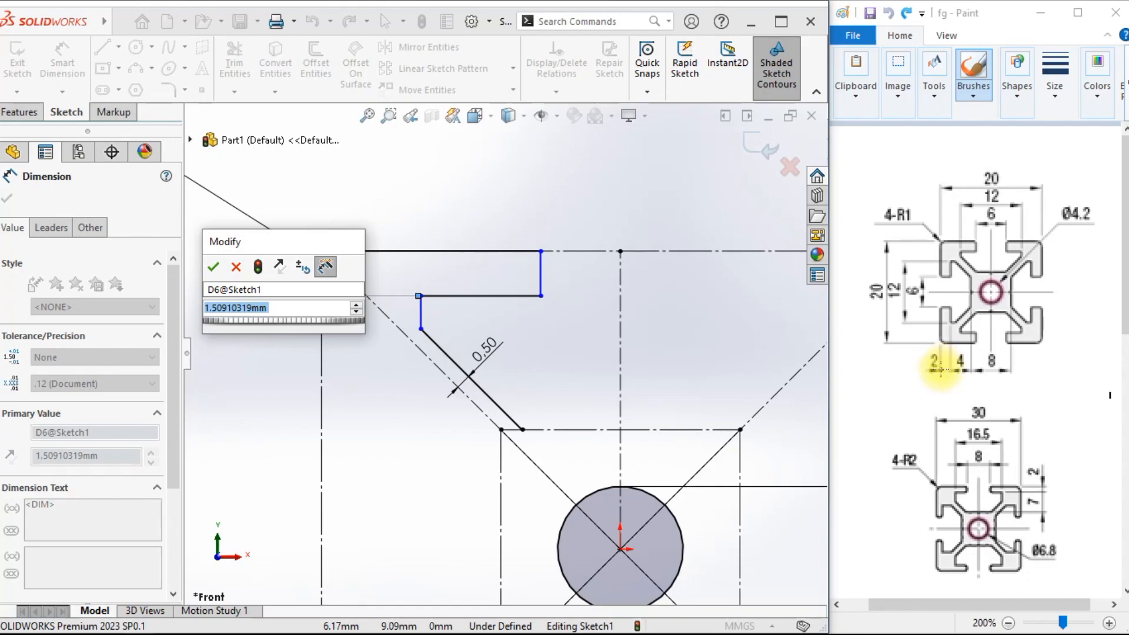
type("2")
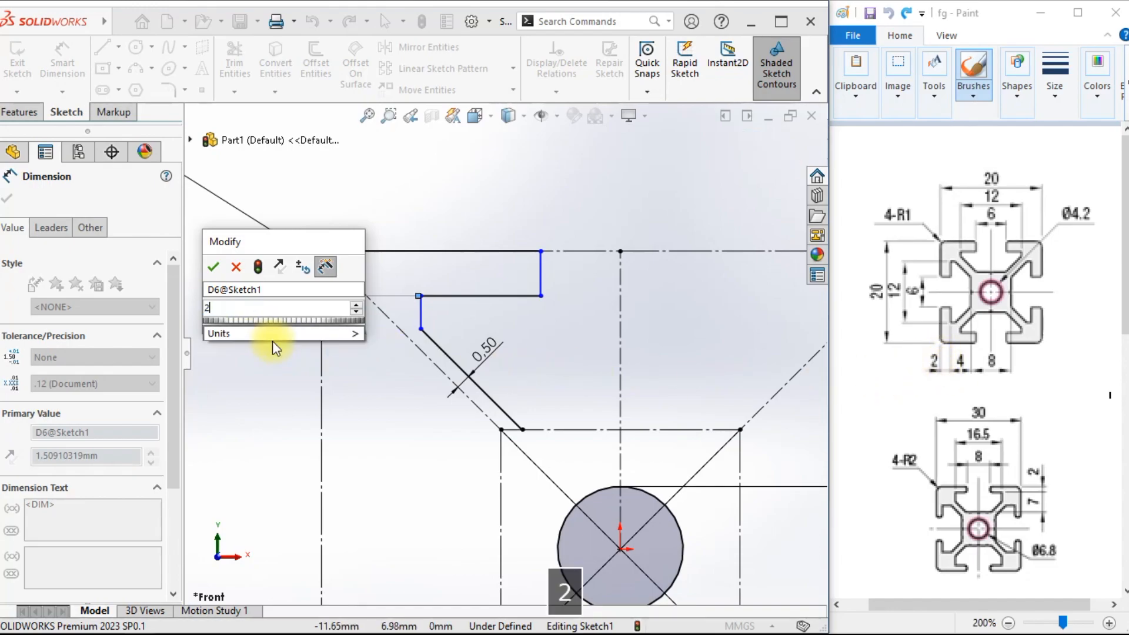
left_click(212, 271)
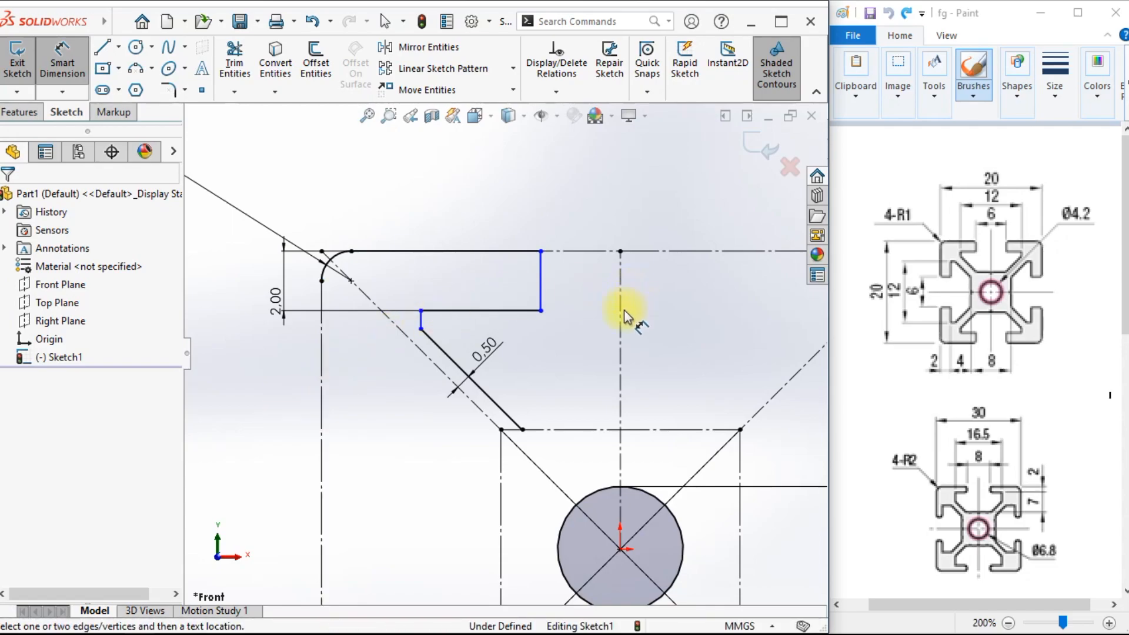
Dimension the distance from the lip's short vertical end line to the vertical centerline as 3 mm.
left_click(541, 299)
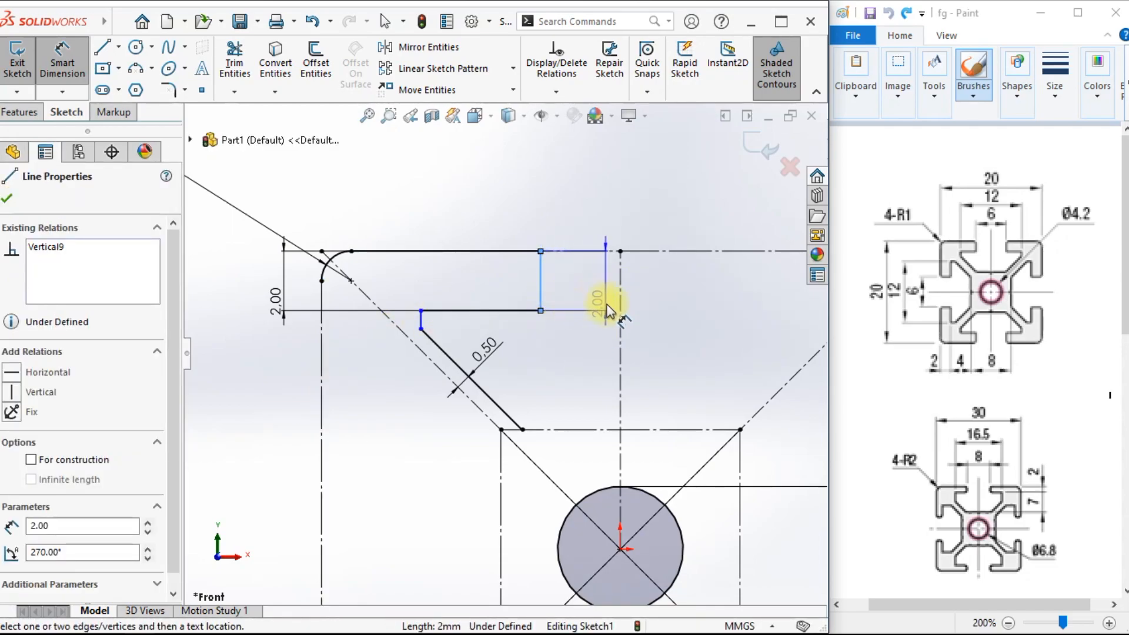
left_click(611, 251)
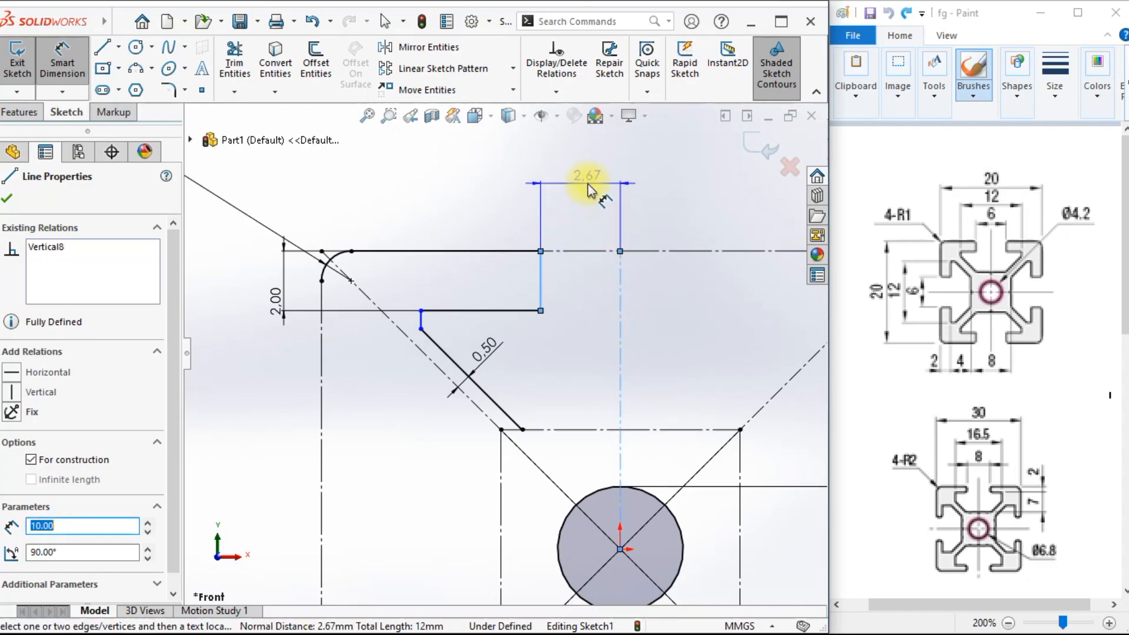
left_click(587, 182)
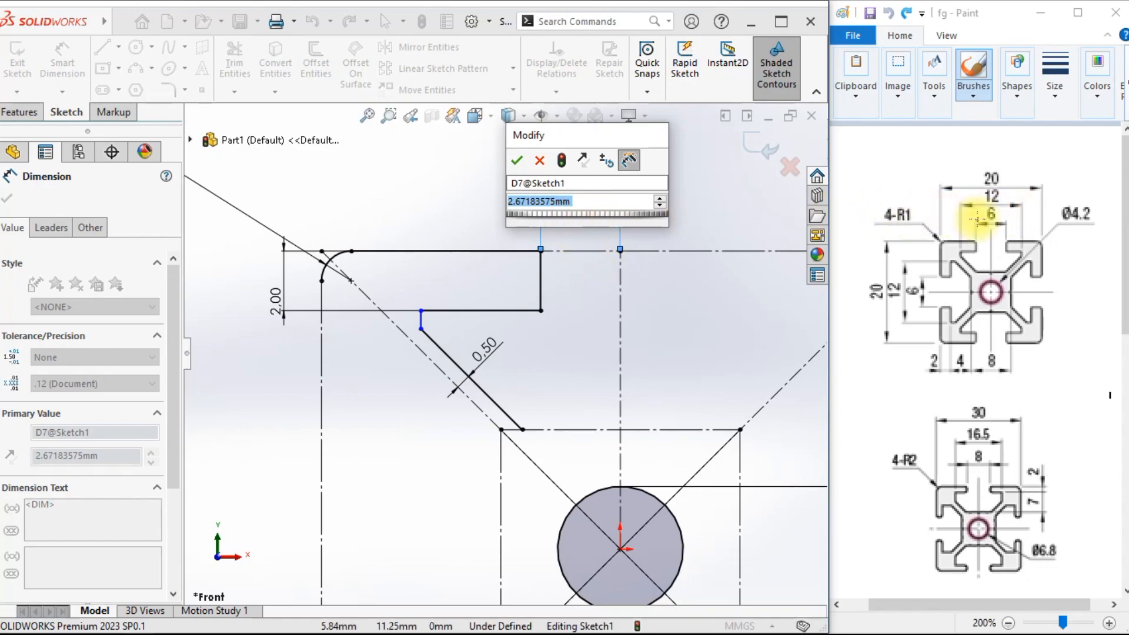
type("3")
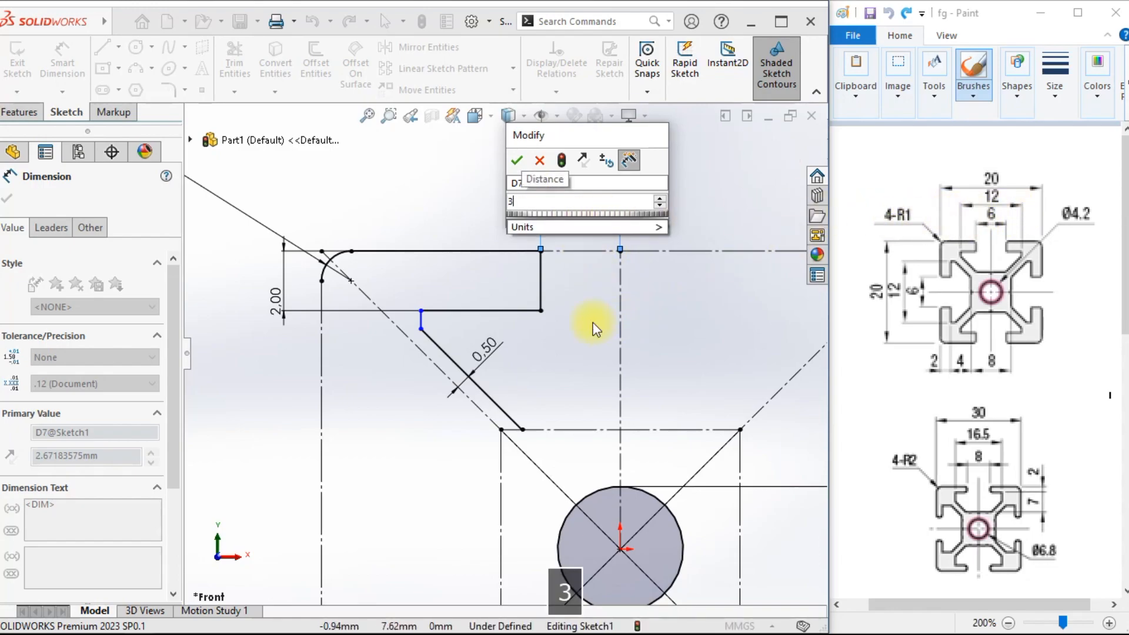
left_click(525, 161)
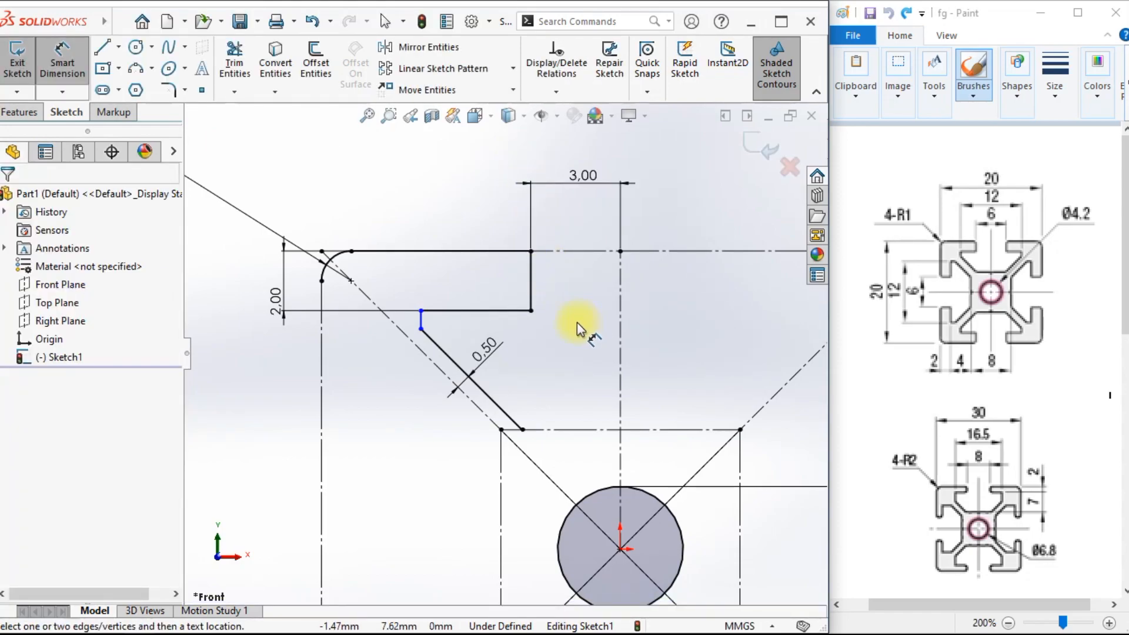
Dimension the distance from the inner corner above the slanted line to the vertical centerline as 6 mm.
left_click(422, 311)
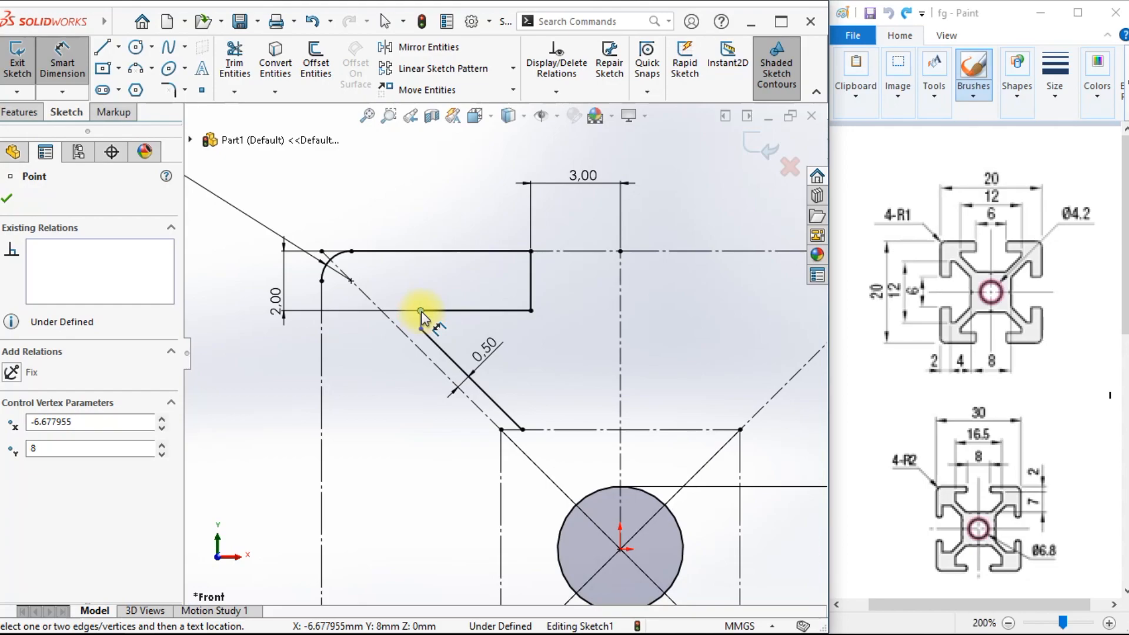
left_click(620, 332)
left_click(550, 154)
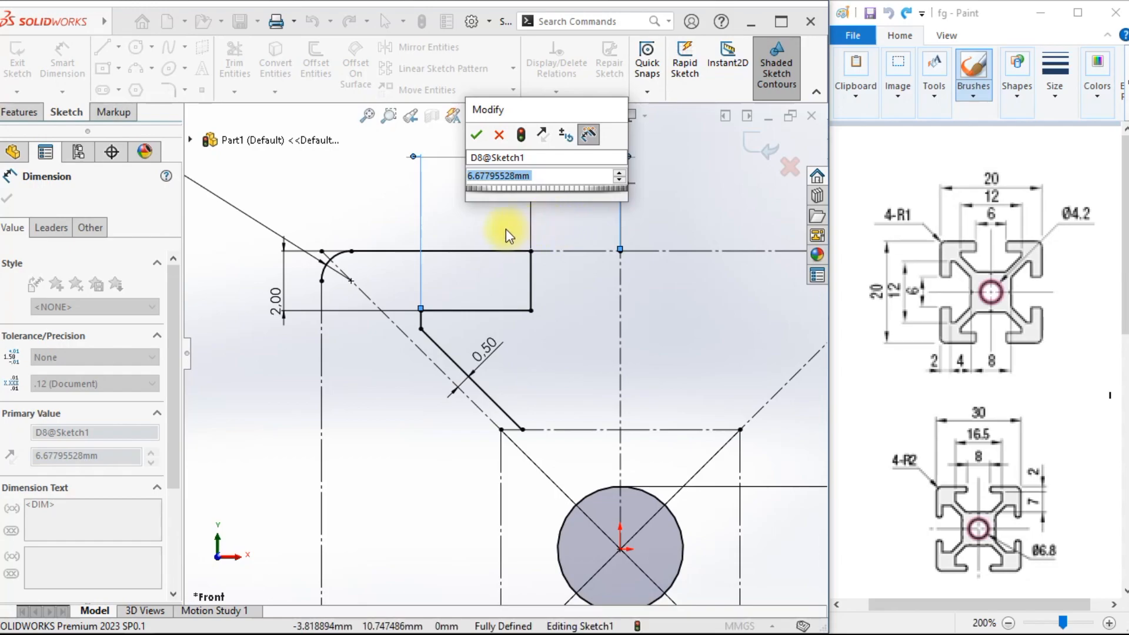
type("6")
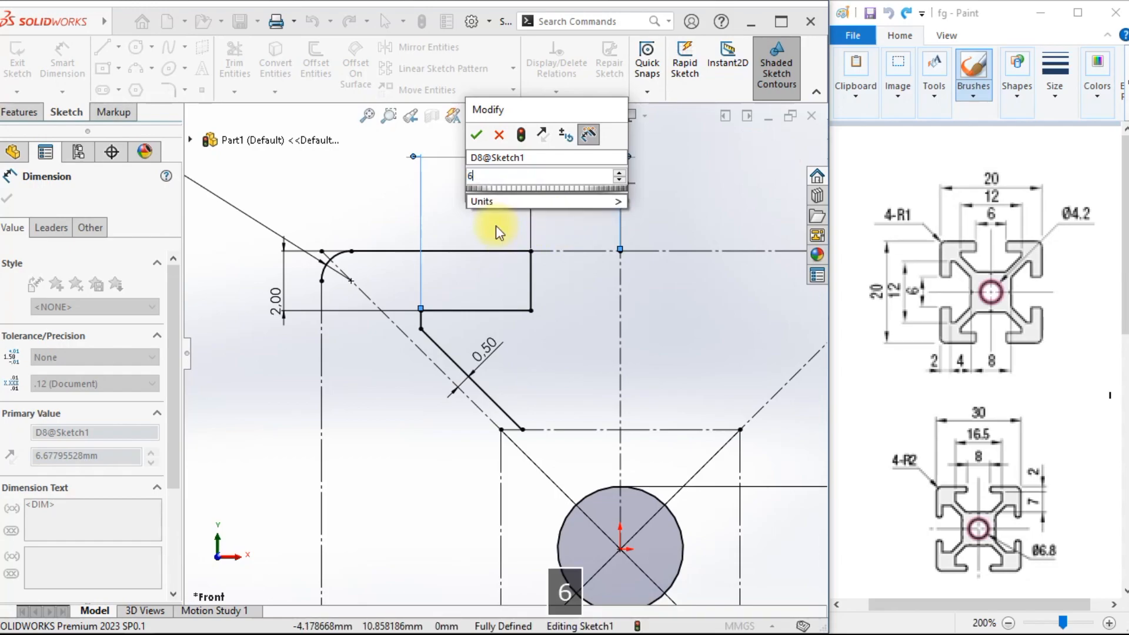
left_click(477, 135)
scroll(505, 341, "up", 2)
left_click(514, 355)
scroll(524, 393, "up", 2)
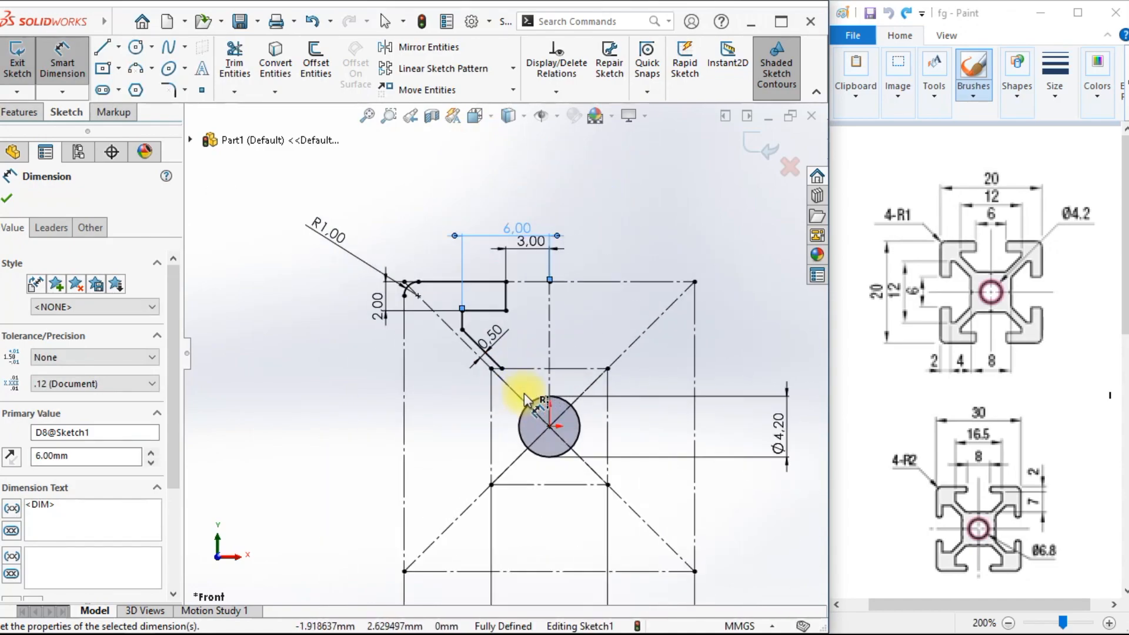
scroll(527, 396, "down", 3)
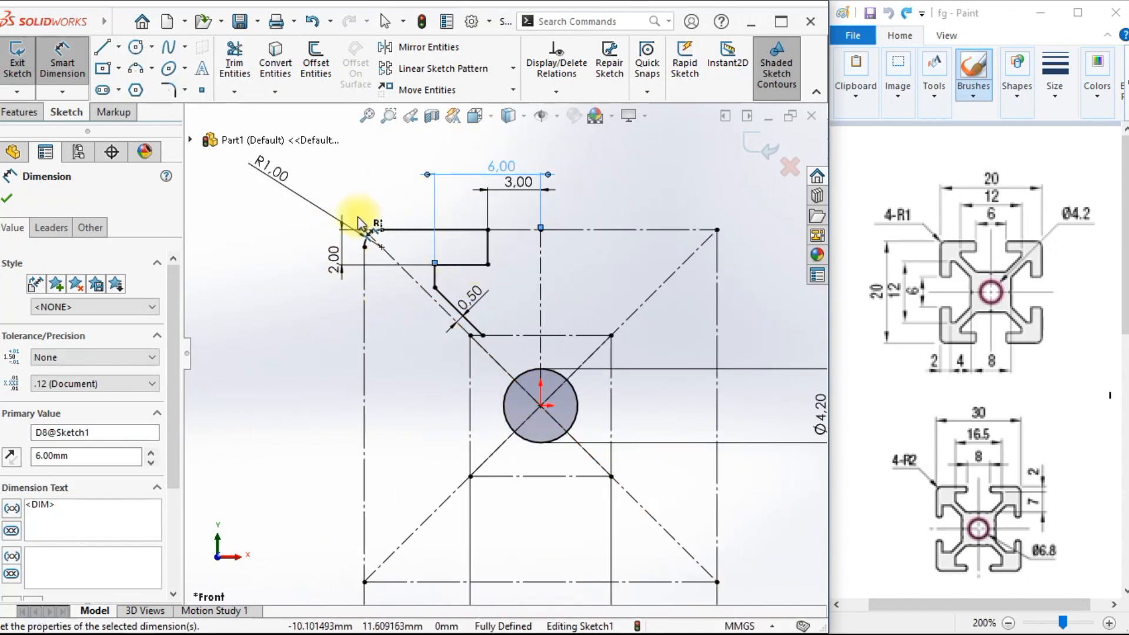
right_click(587, 172)
left_click(624, 221)
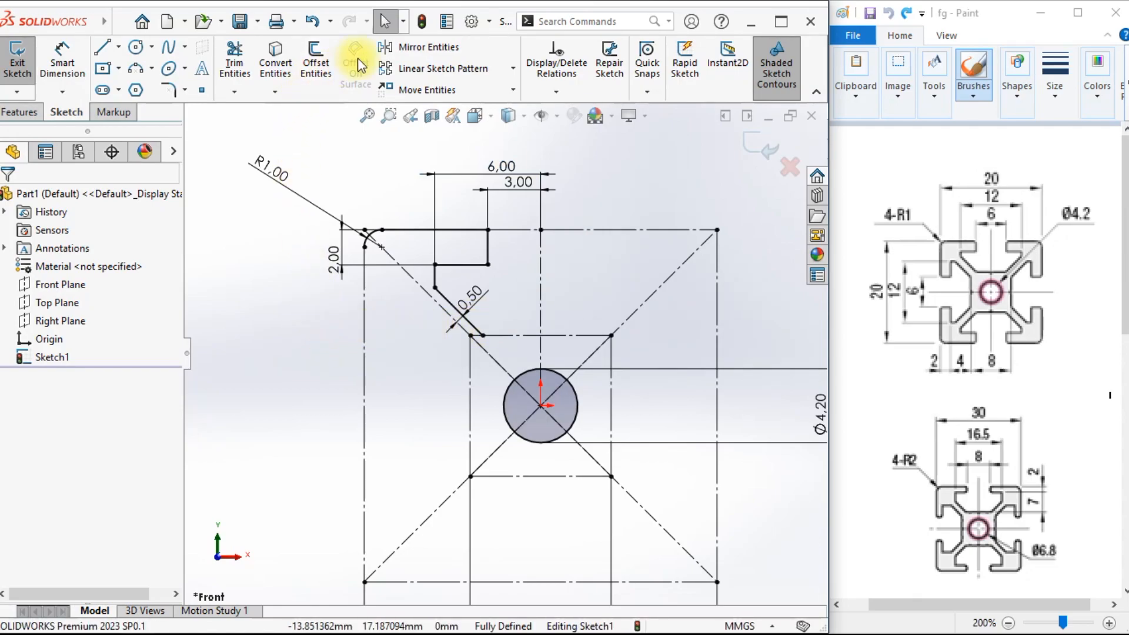
Mirror the corner's five solid lines, from the top edge to the slanted line, about the diagonal centerline.
left_click(428, 48)
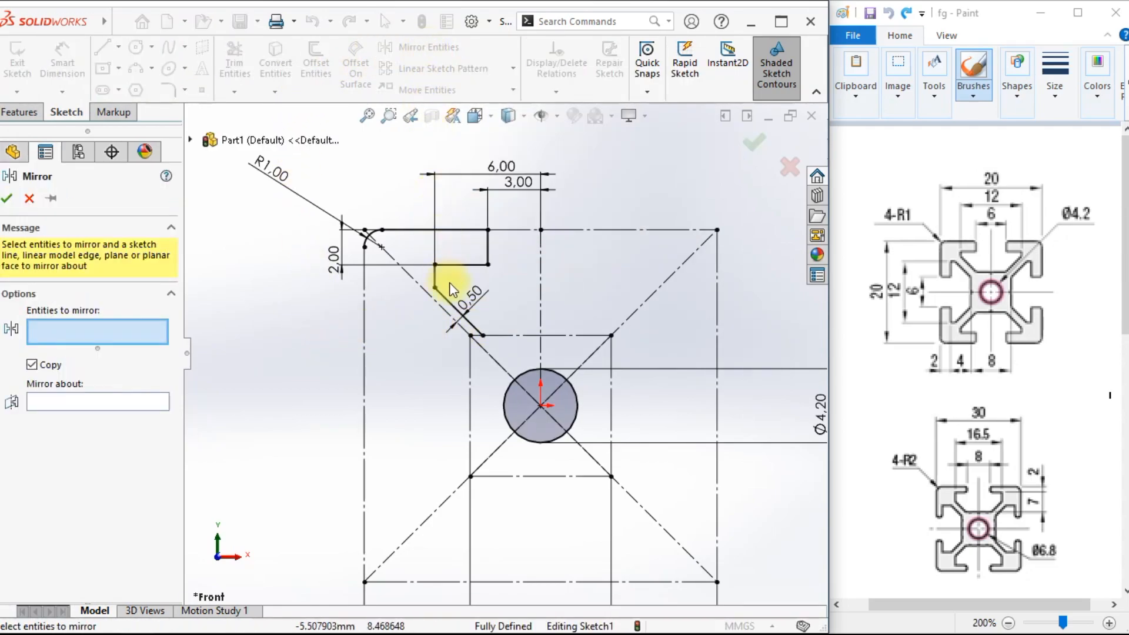
scroll(450, 288, "up", 3)
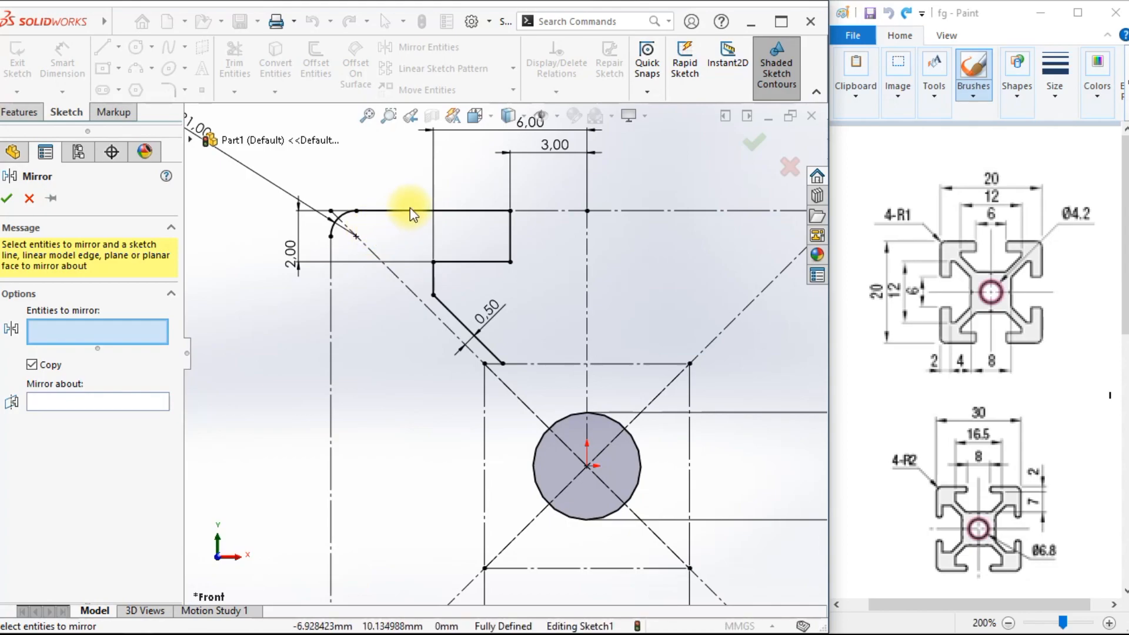
left_click(409, 211)
left_click(512, 244)
left_click(473, 262)
left_click(433, 280)
left_click(451, 316)
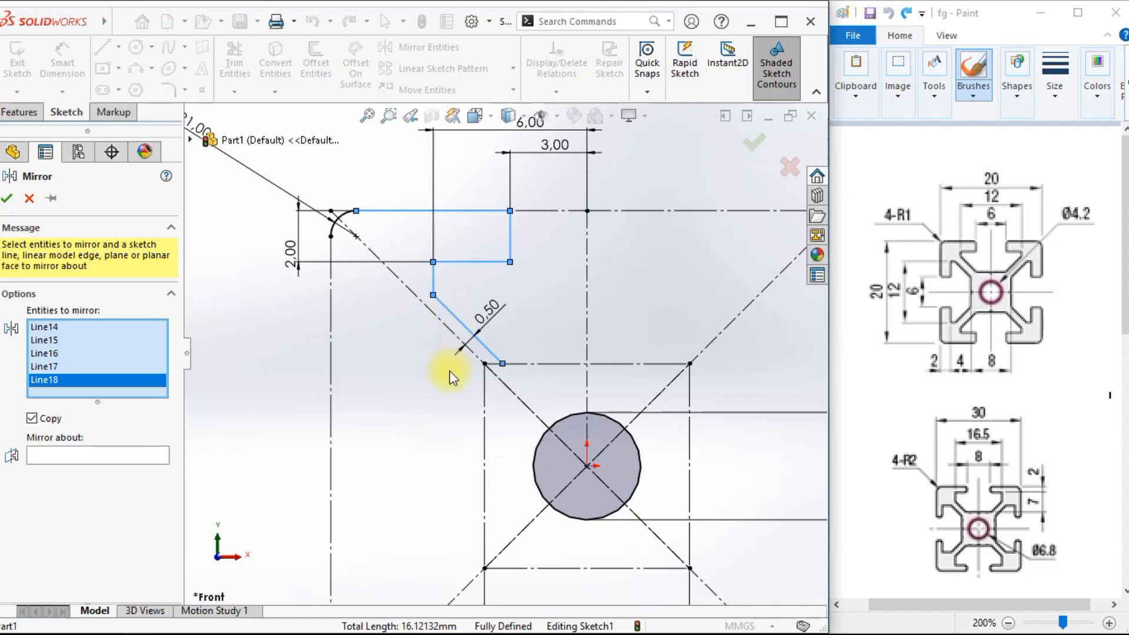
left_click(103, 458)
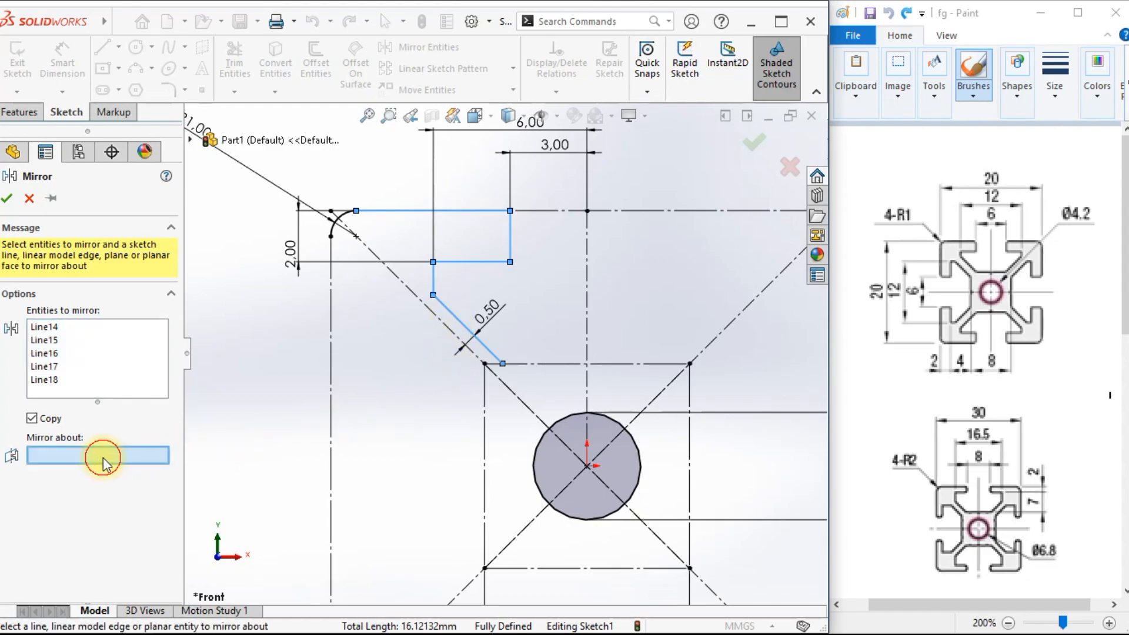
left_click(371, 249)
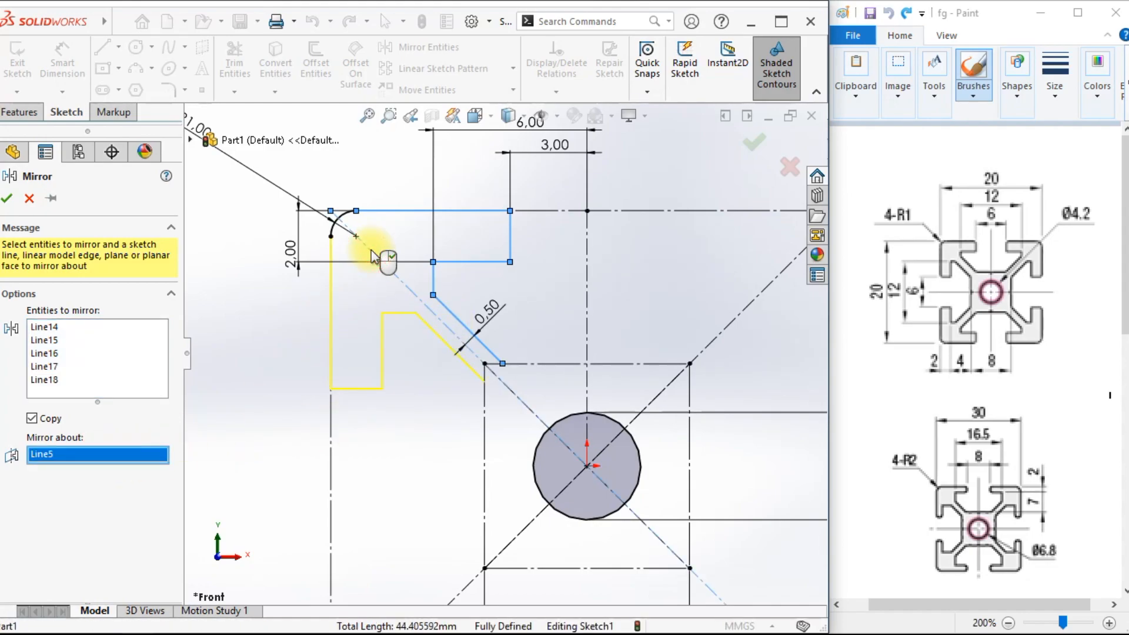
left_click(7, 198)
key("f")
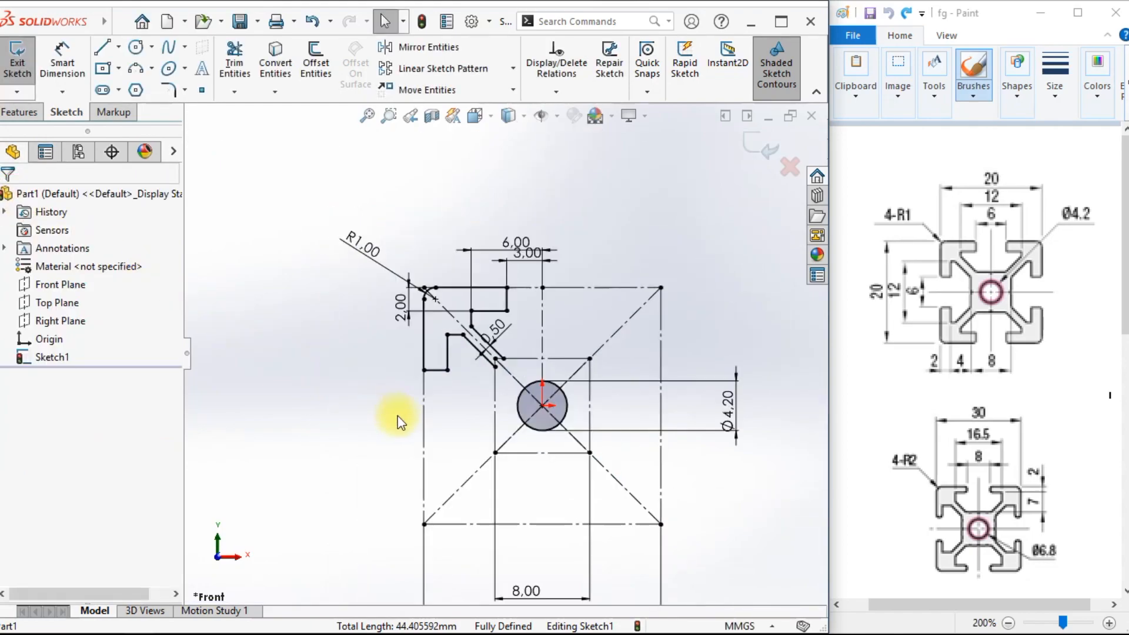
Outline the upper-left corner of the 20 mm profile on the reference image in Paint and undo the stroke.
scroll(558, 423, "down", 3)
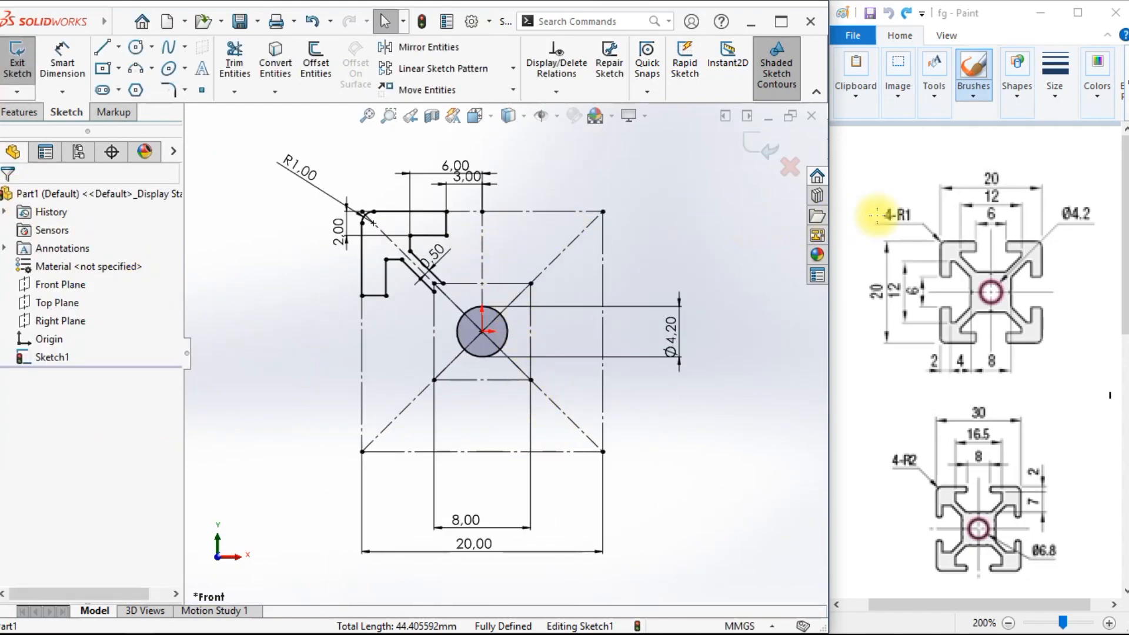
left_click(911, 217)
mouse_move(911, 216)
left_mouse_down()
mouse_move(956, 287)
mouse_move(977, 222)
mouse_move(912, 217)
left_mouse_up()
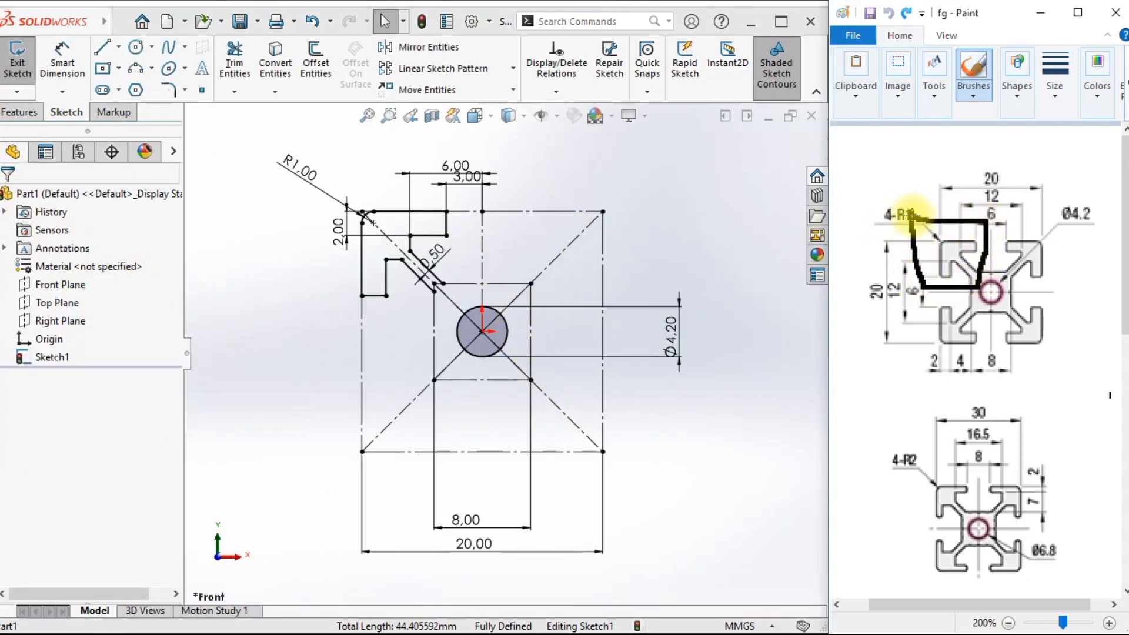
key("z")
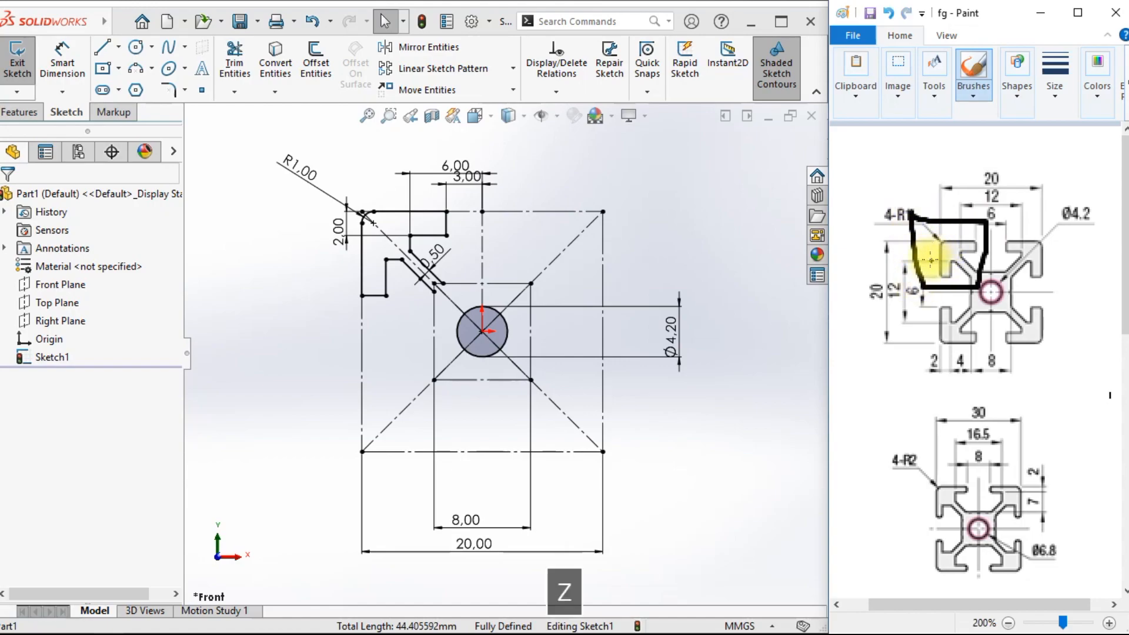
key("ctrl+z")
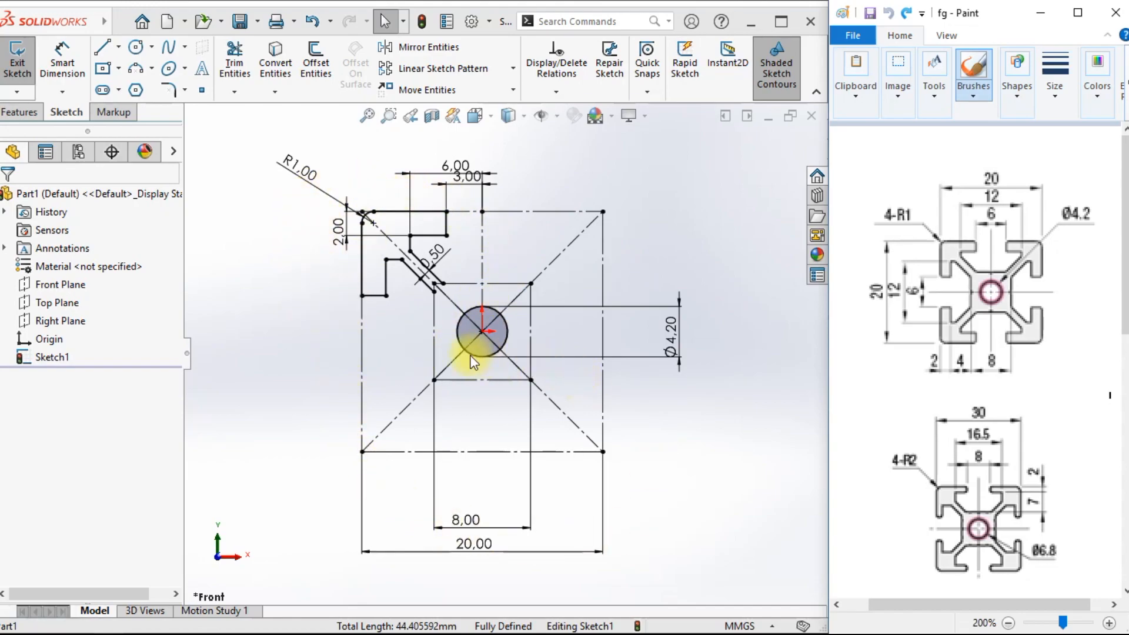
Set up a four-instance, 360-degree circular sketch pattern about the origin using the corner arc and the five original corner lines.
left_click(483, 331)
left_click(741, 395)
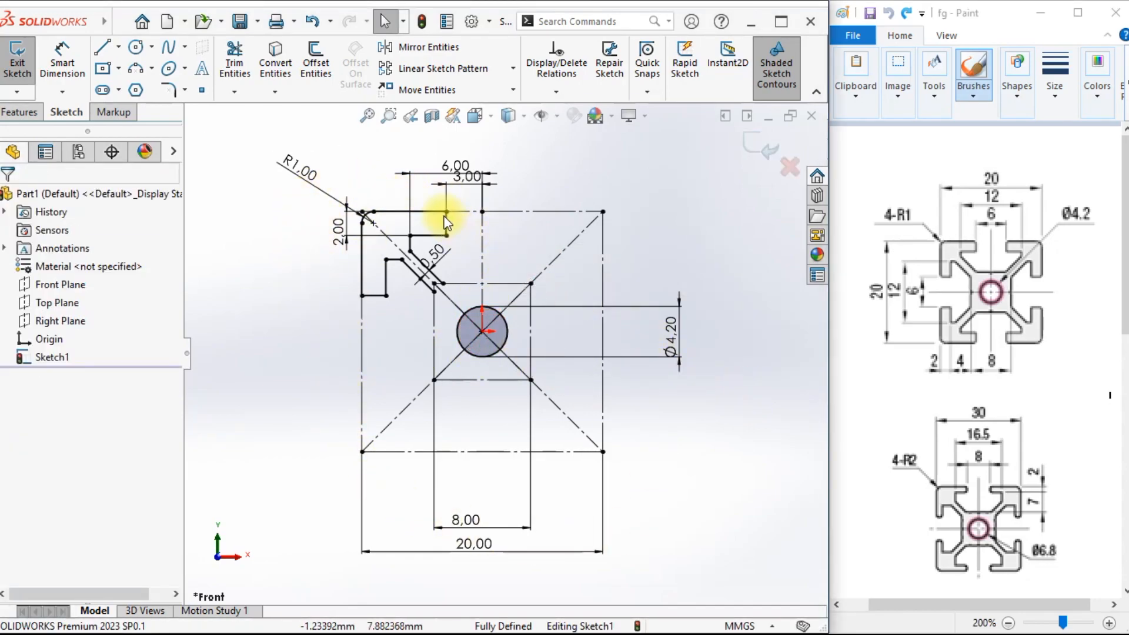
left_click(514, 70)
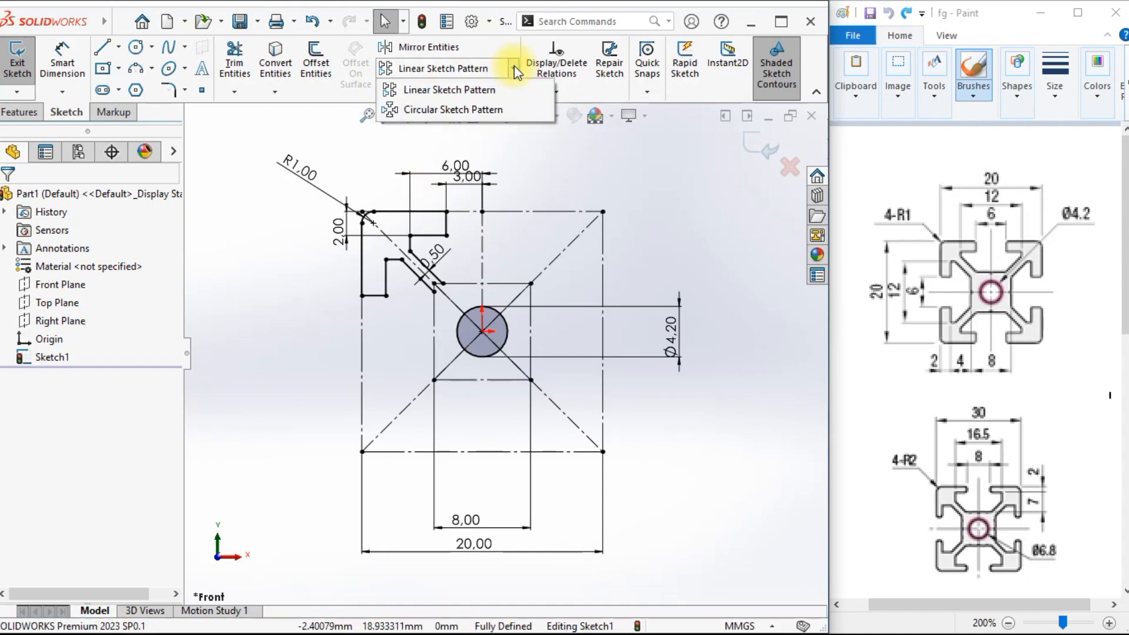
left_click(465, 110)
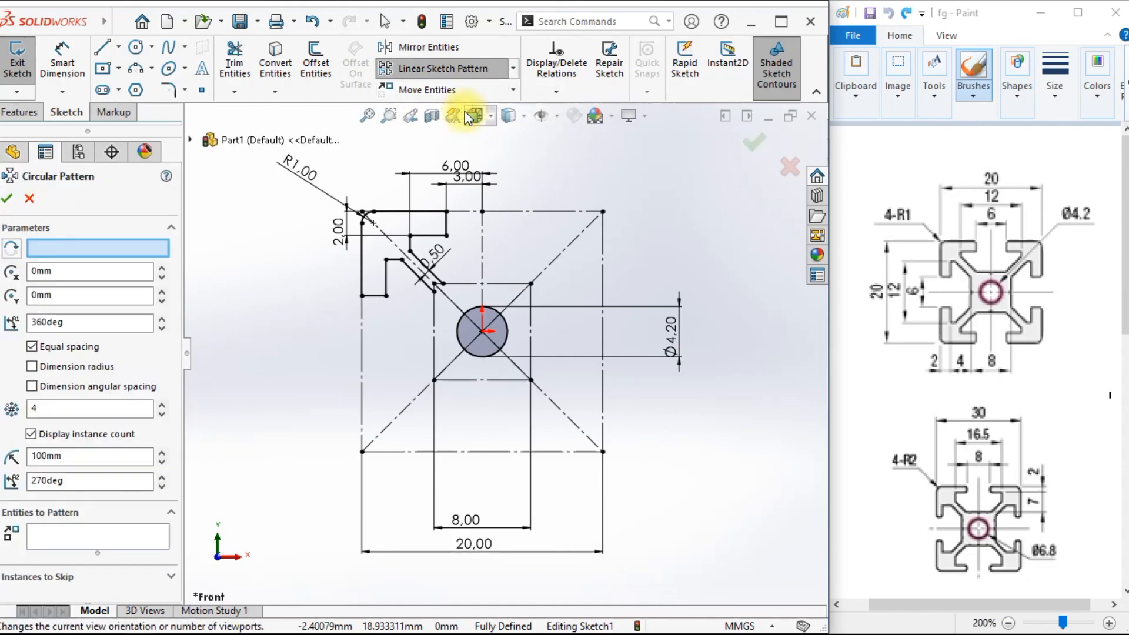
scroll(432, 232, "down", 2)
scroll(373, 233, "down", 2)
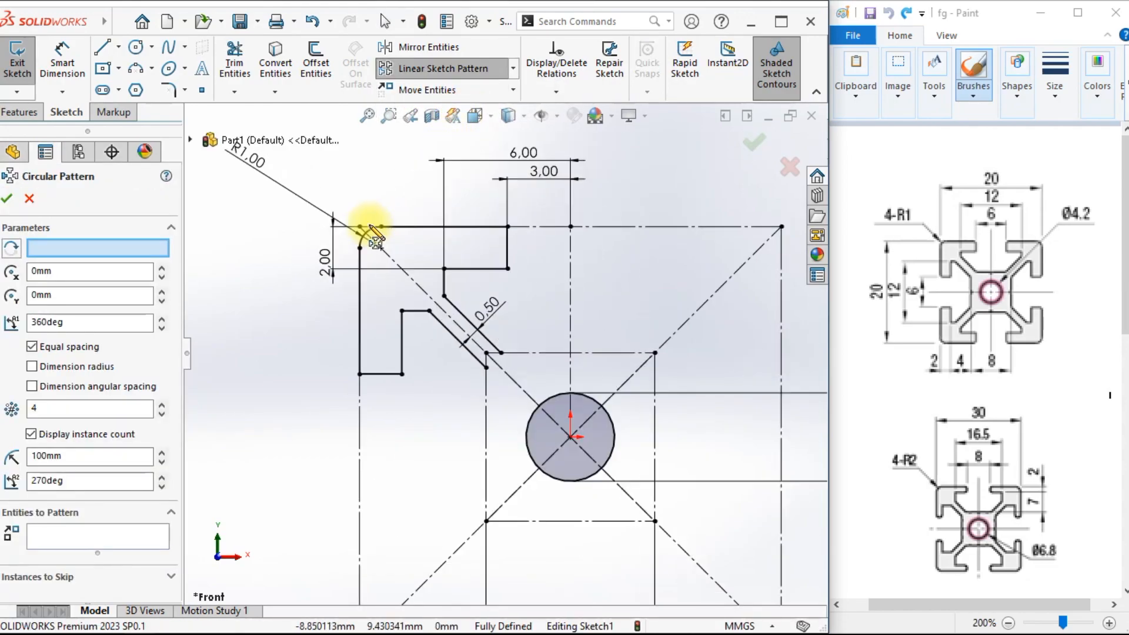
left_click(372, 233)
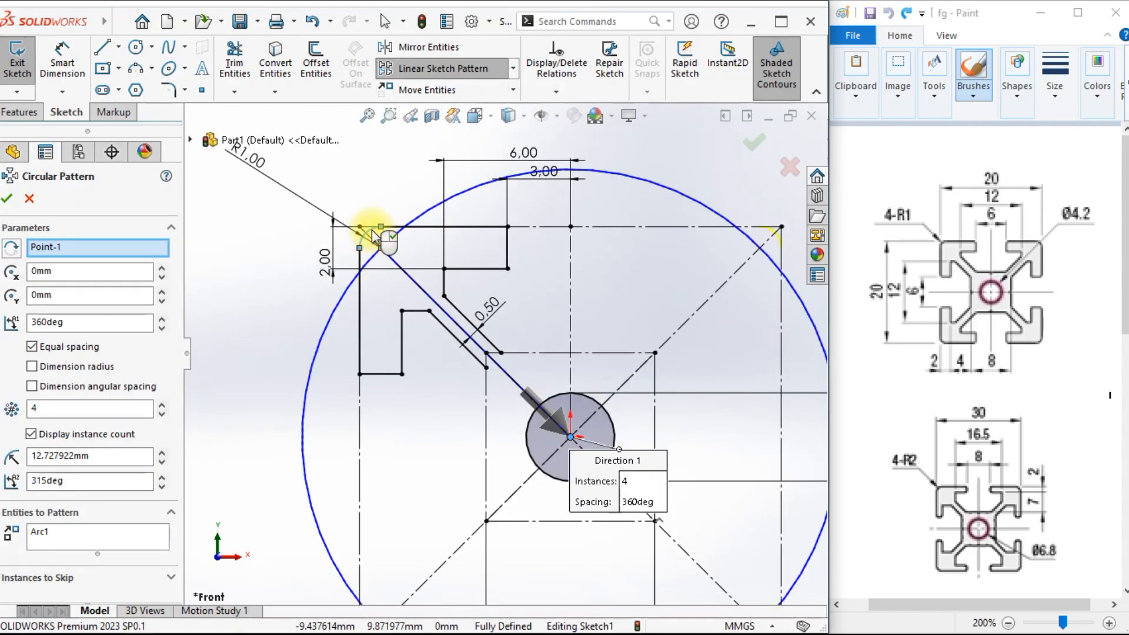
left_click(428, 229)
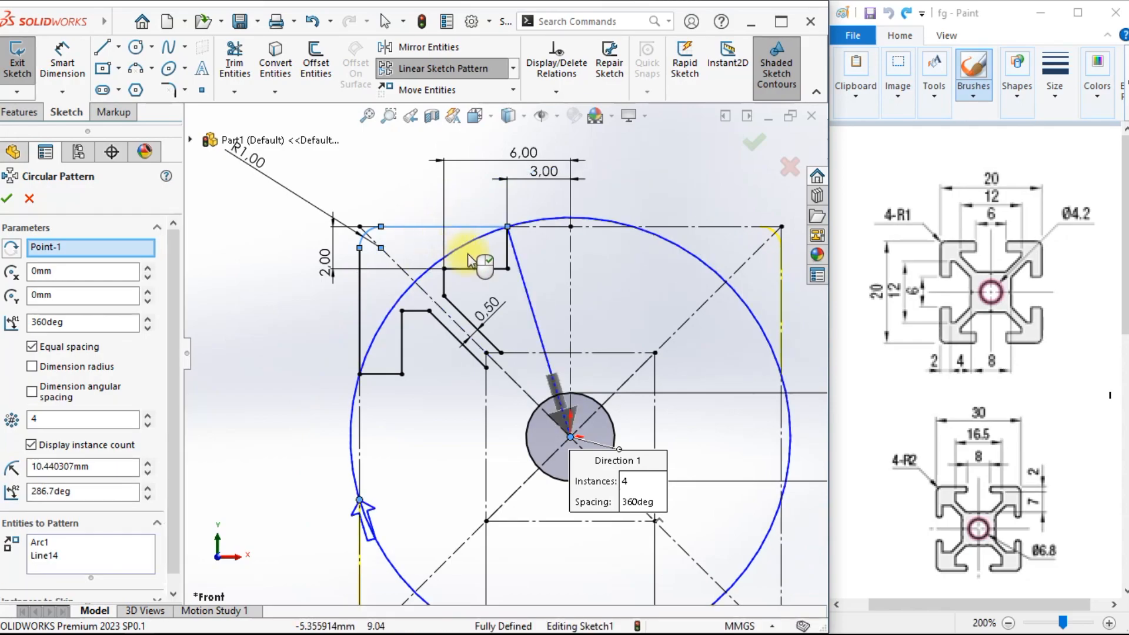
left_click(509, 253)
left_click(473, 269)
left_click(445, 283)
left_click(465, 317)
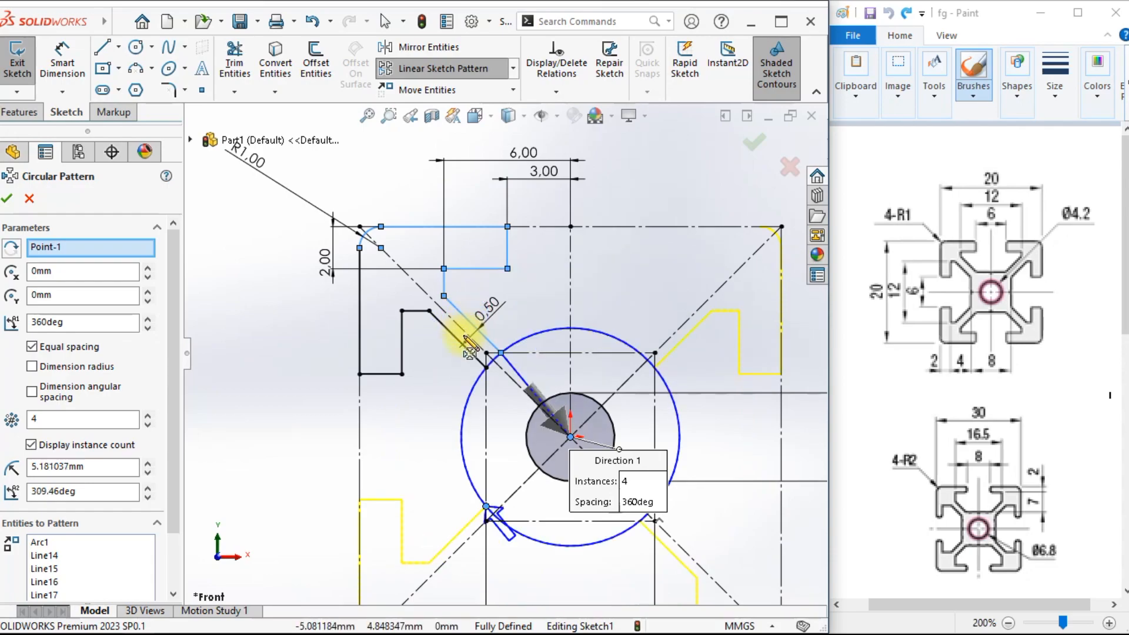
Add the five mirrored corner lines to the circular pattern and create it.
left_click(454, 338)
left_click(416, 311)
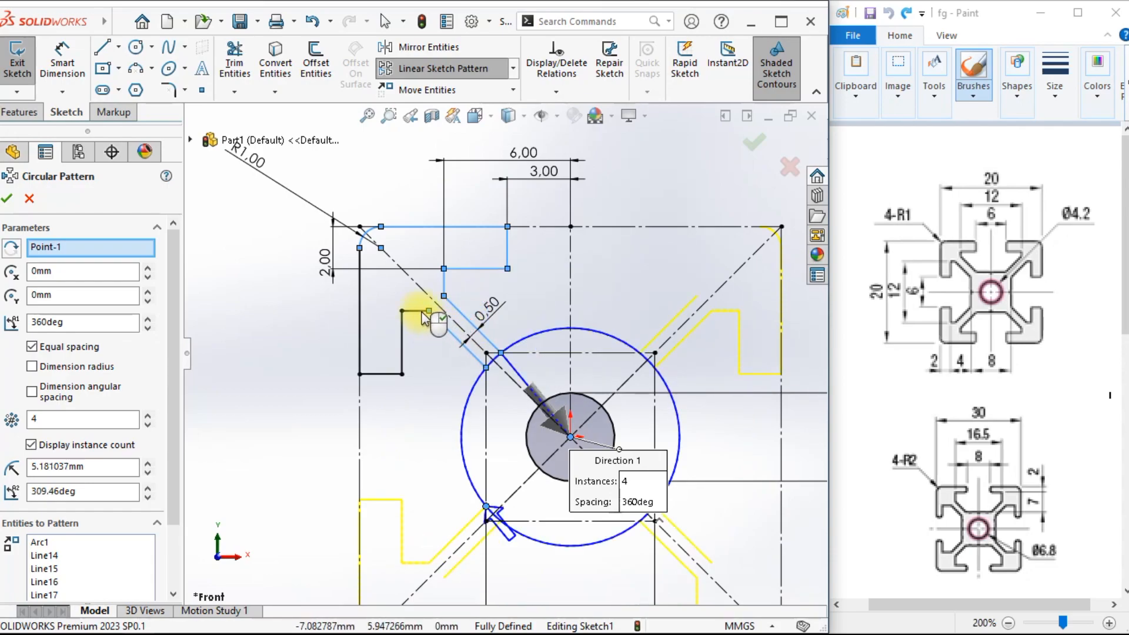
left_click(403, 341)
left_click(375, 374)
left_click(360, 347)
scroll(498, 381, "up", 3)
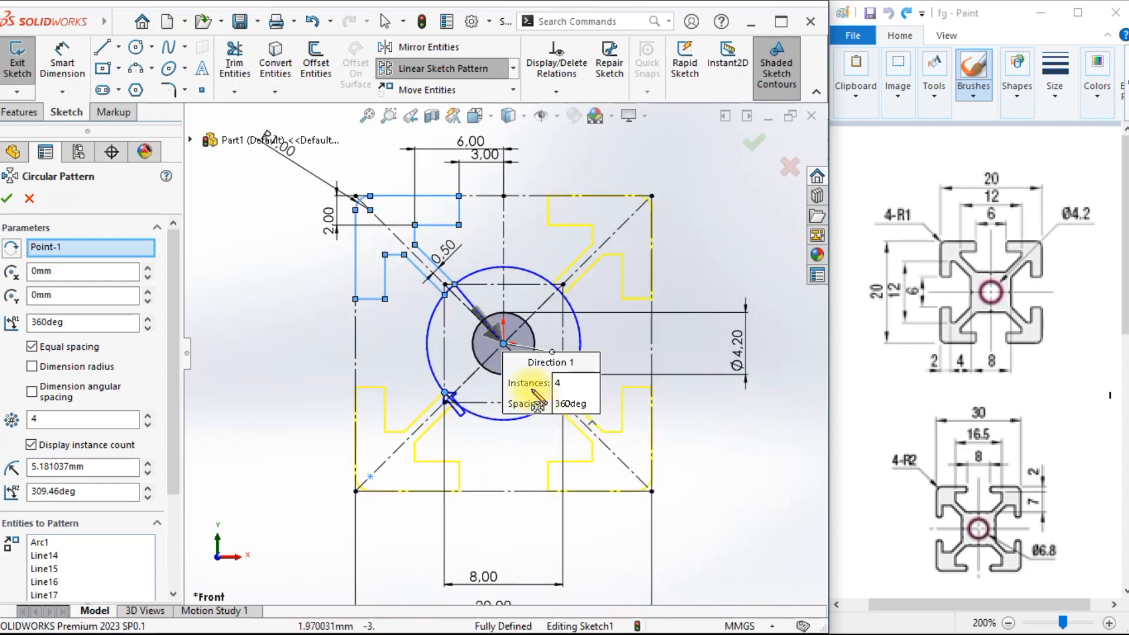
left_click_drag(538, 370, 260, 339)
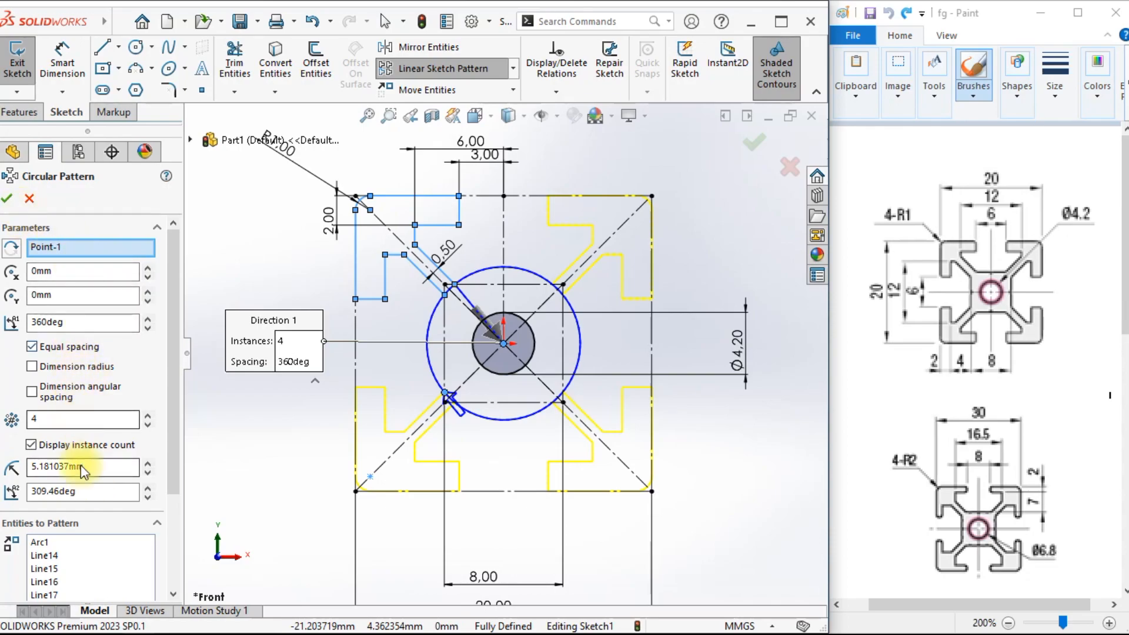
left_click(7, 201)
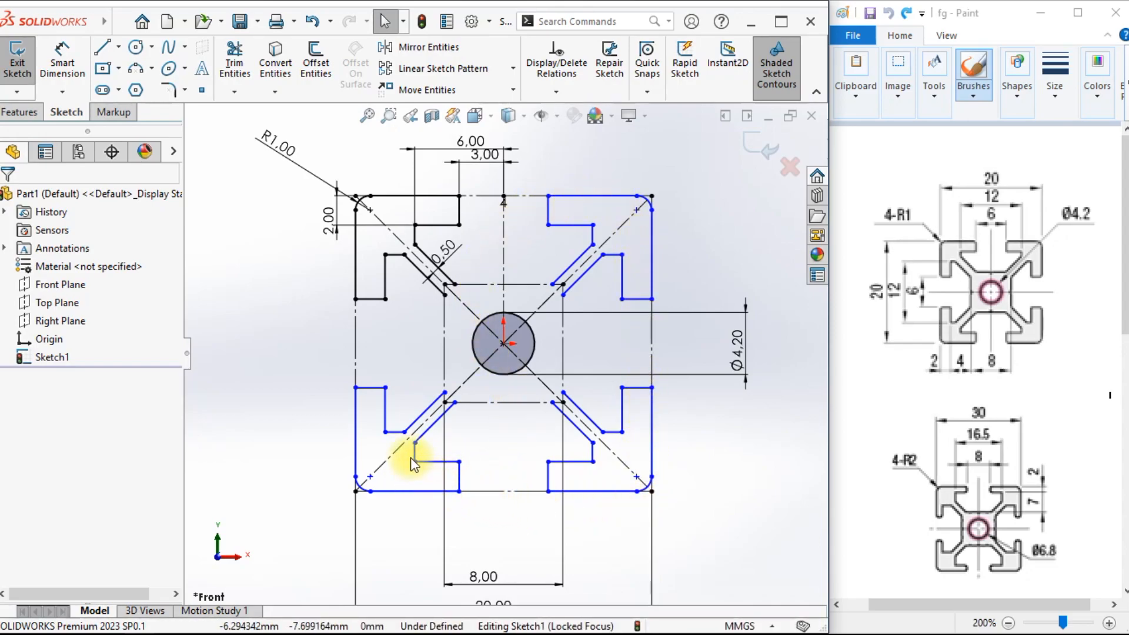
Pull the lower-left patterned corner outward to separate the pattern's center point from the origin.
mouse_move(370, 476)
left_mouse_down()
mouse_move(329, 471)
mouse_move(286, 428)
mouse_move(275, 462)
left_mouse_up()
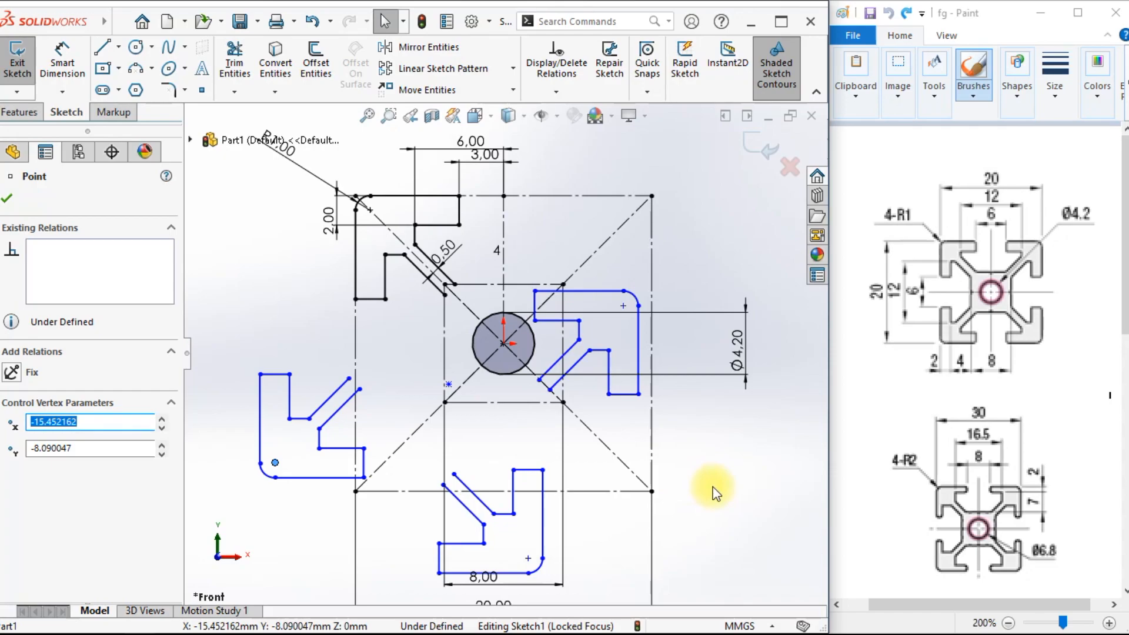
key("f")
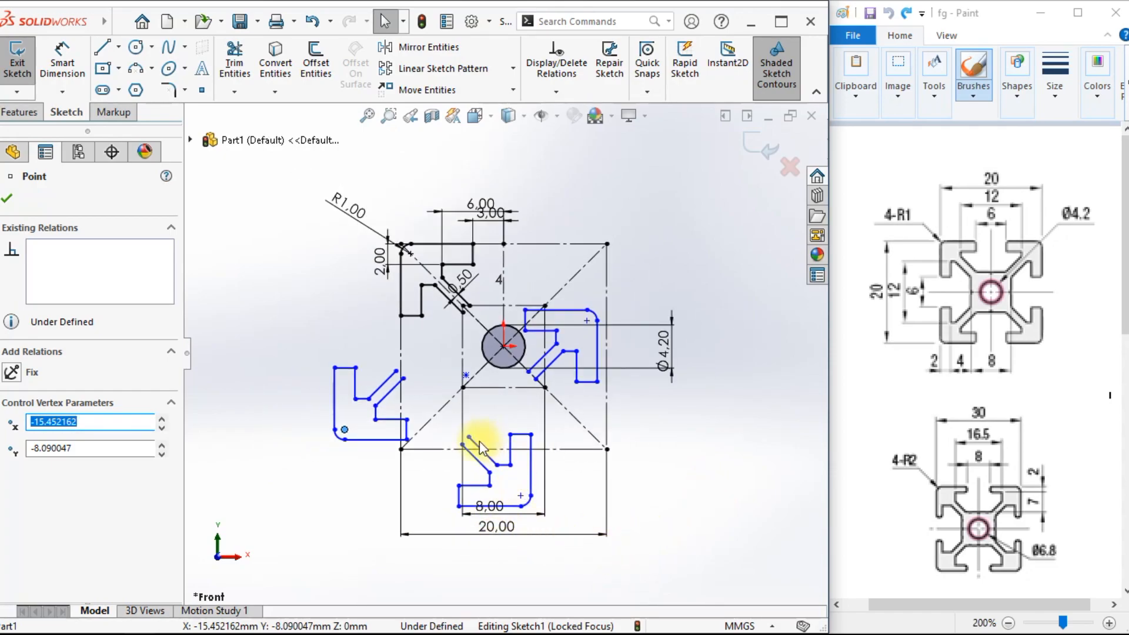
scroll(521, 442, "down", 1)
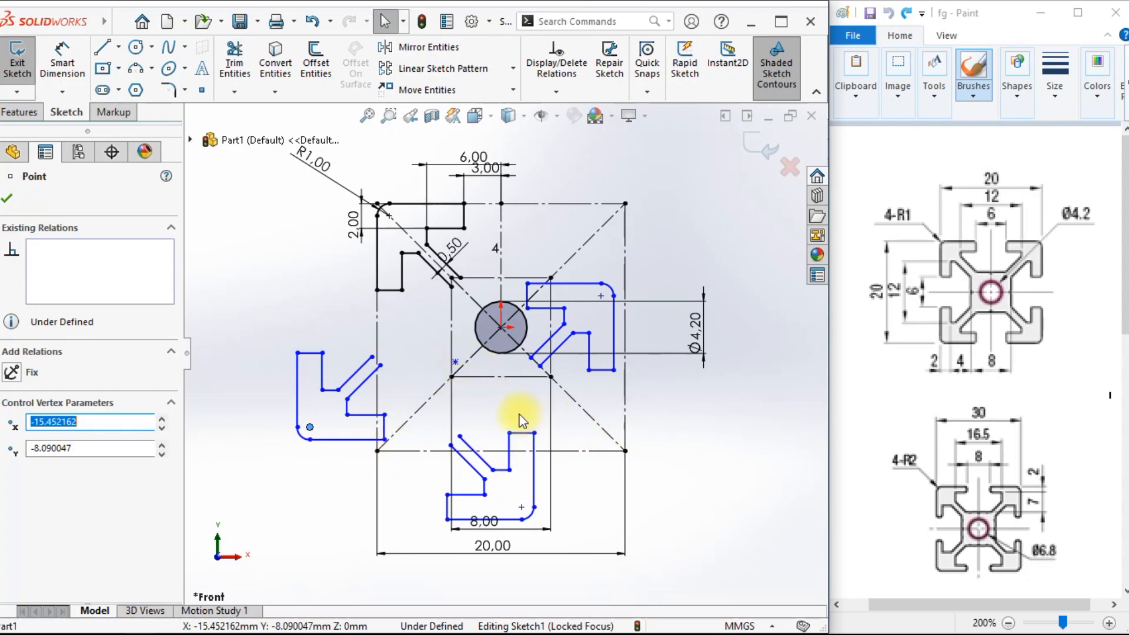
scroll(481, 385, "down", 2)
Make the circular pattern's stray center point coincident with the origin.
left_click(444, 355)
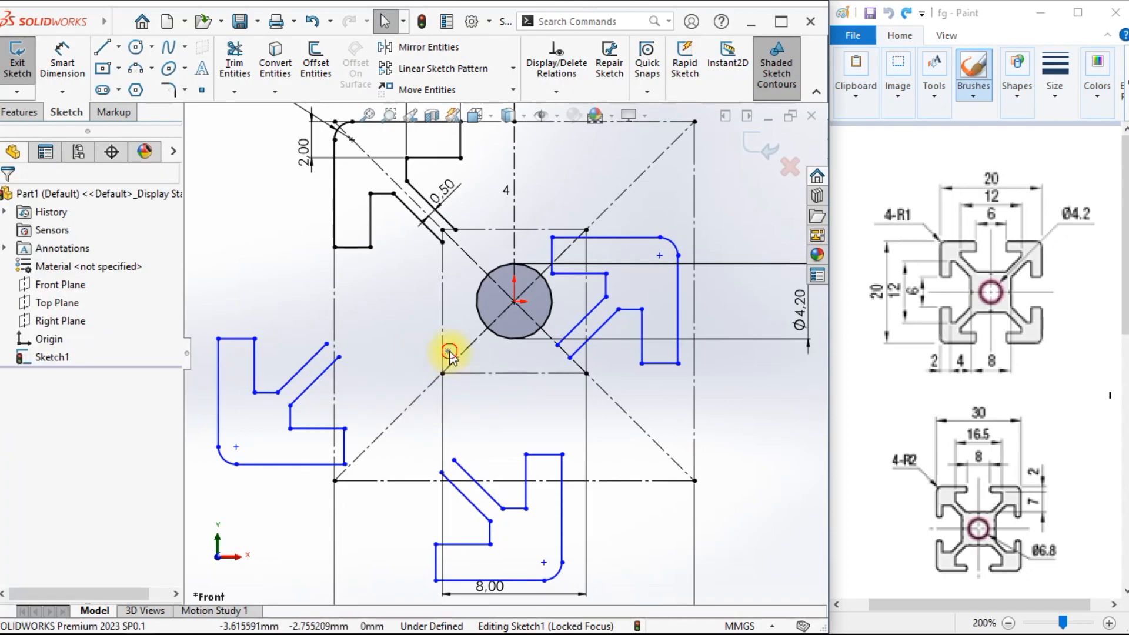
left_click(449, 351)
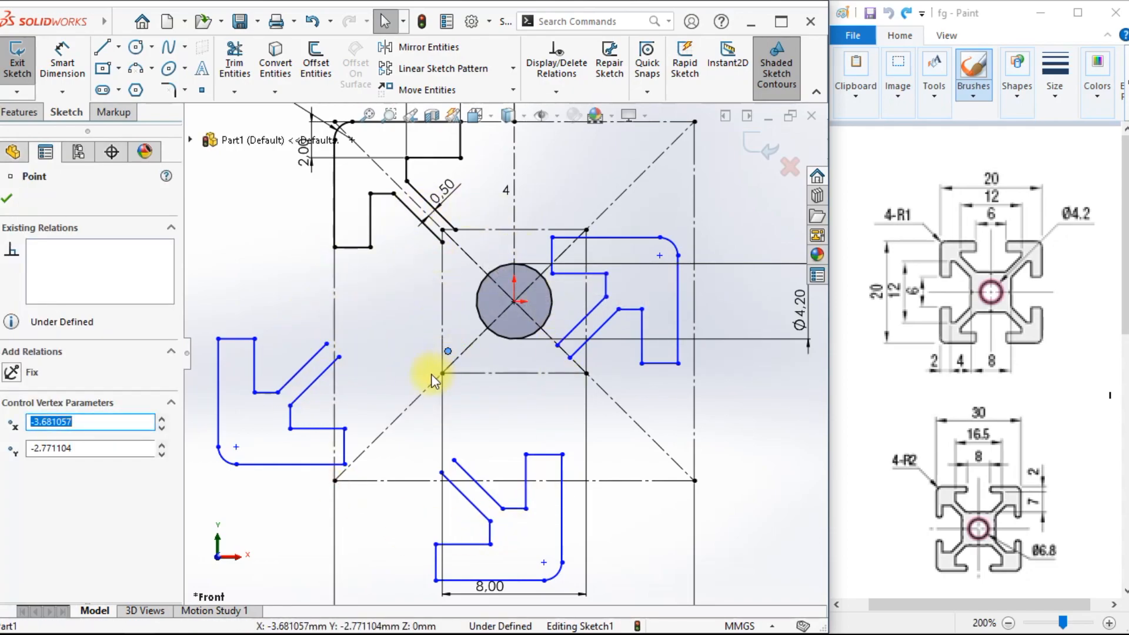
left_click(448, 352, "ctrl")
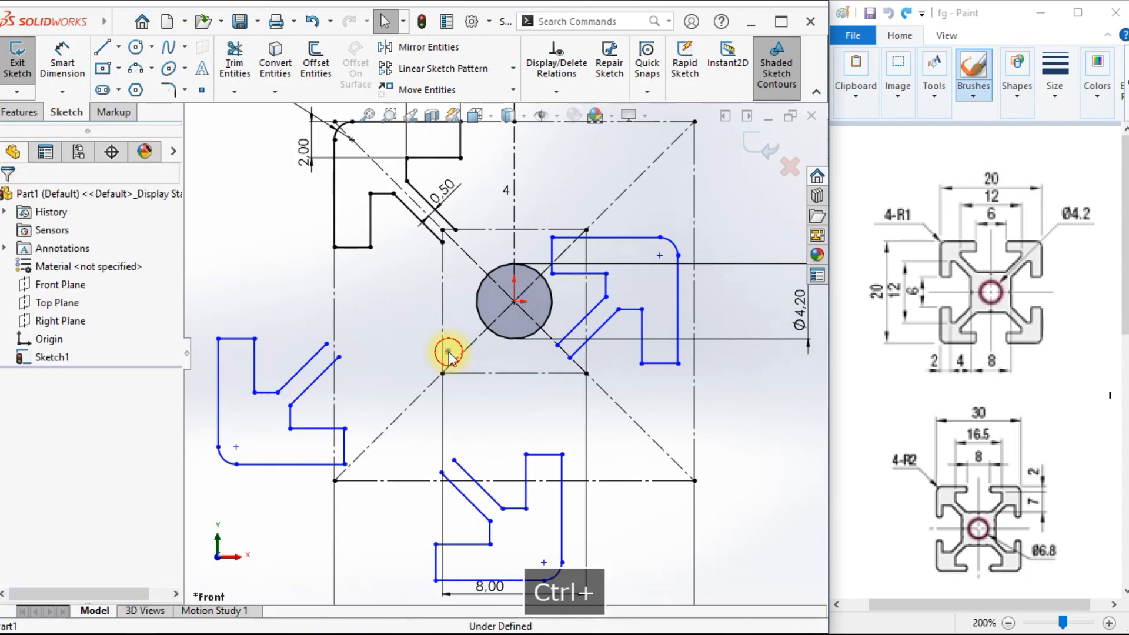
left_click(449, 352, "ctrl")
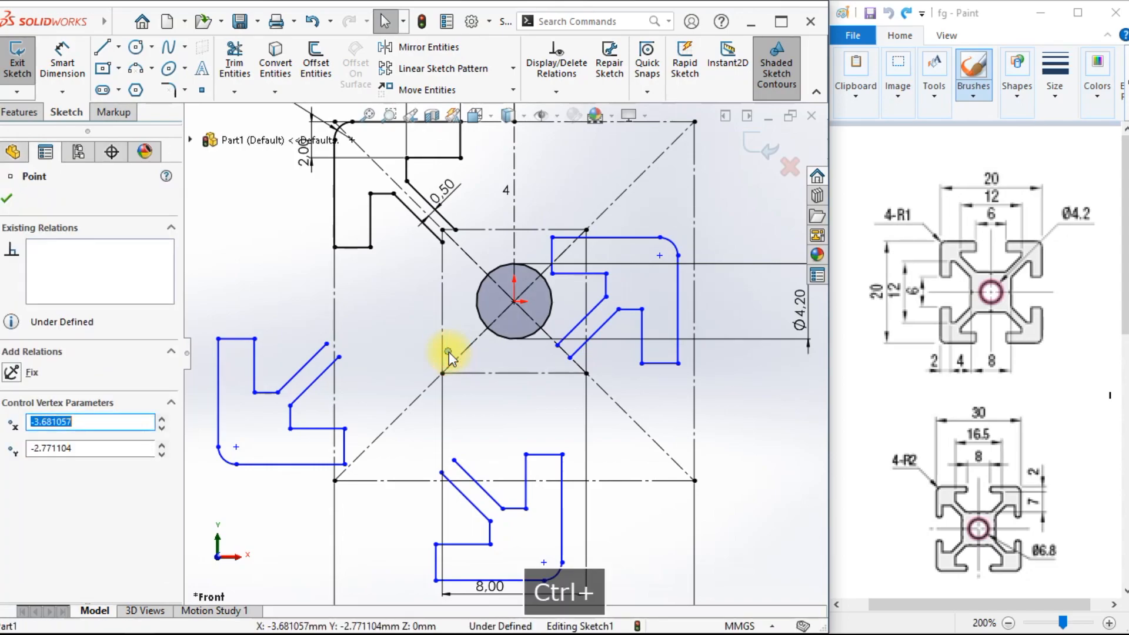
left_click(514, 302, "ctrl")
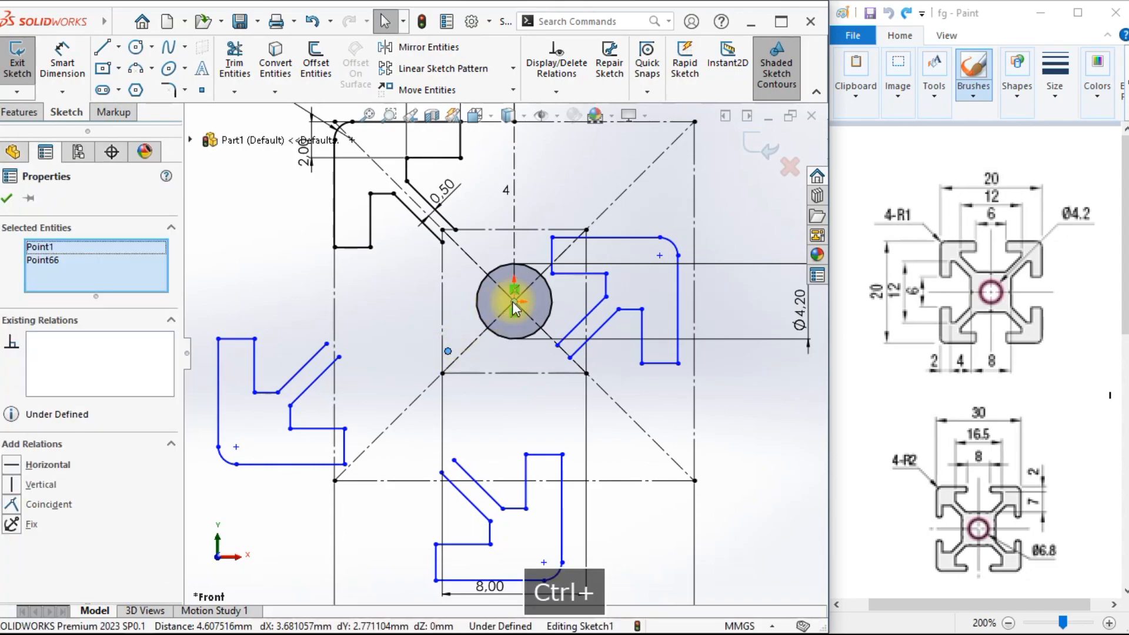
left_click(16, 507)
left_click(7, 199)
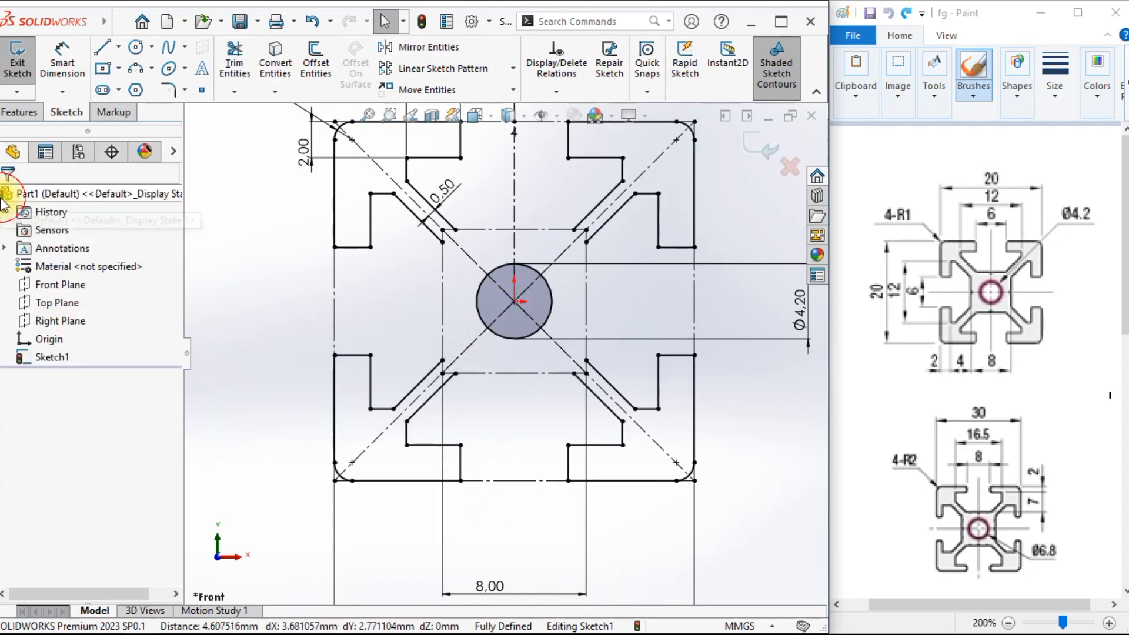
Exit the patterned profile sketch.
scroll(605, 404, "up", 5)
scroll(560, 359, "down", 2)
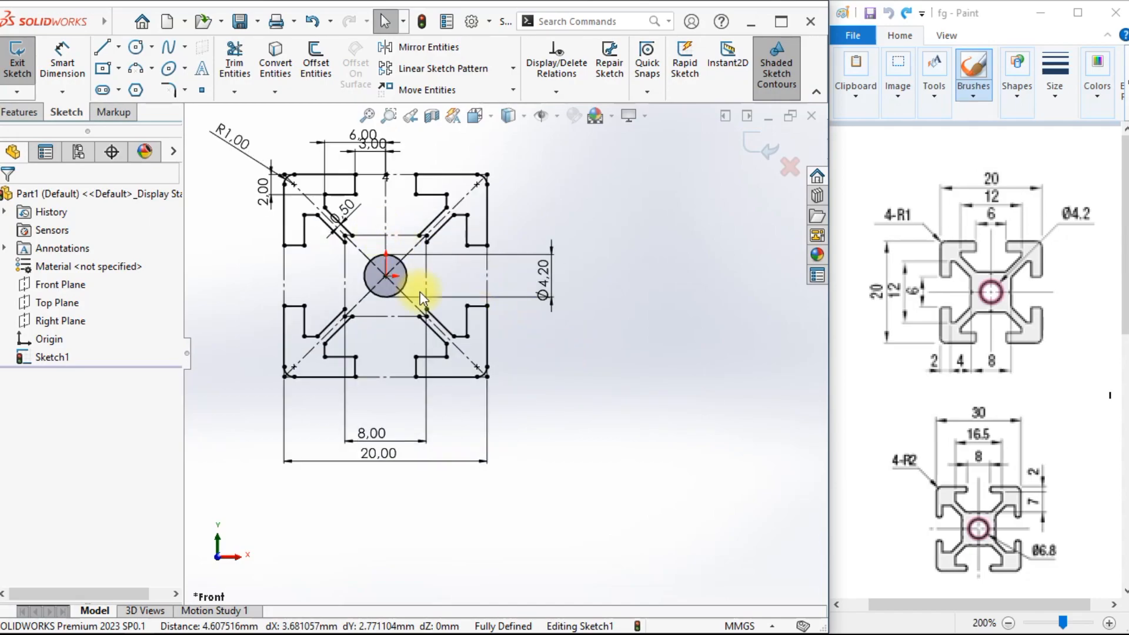
scroll(418, 294, "up", 5)
scroll(278, 254, "down", 5)
scroll(724, 420, "down", 2)
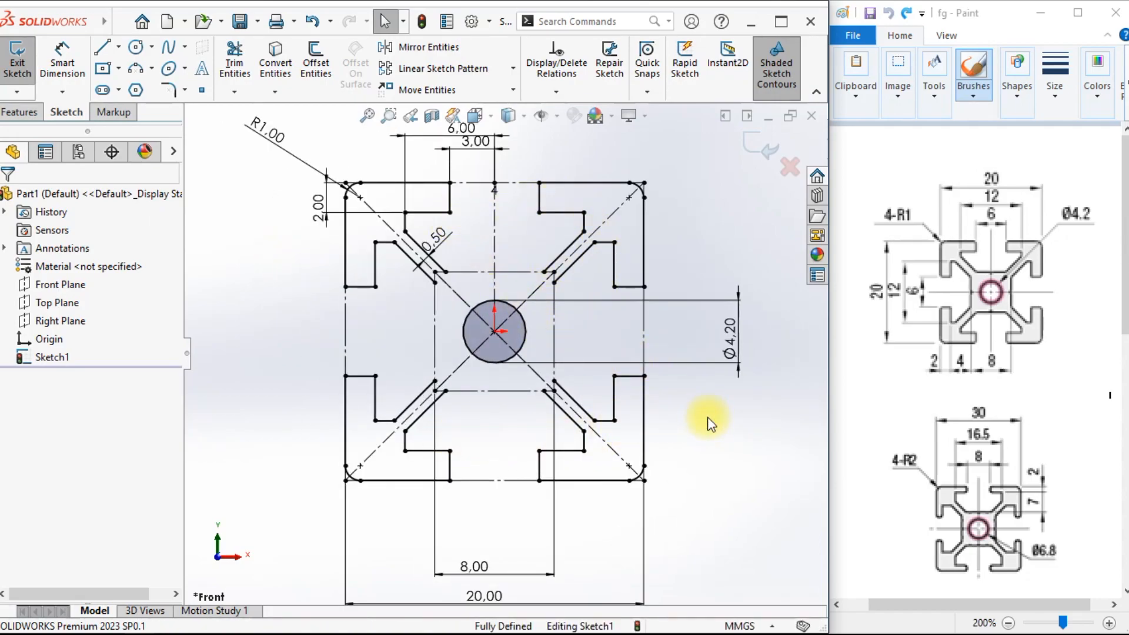
scroll(707, 418, "up", 1)
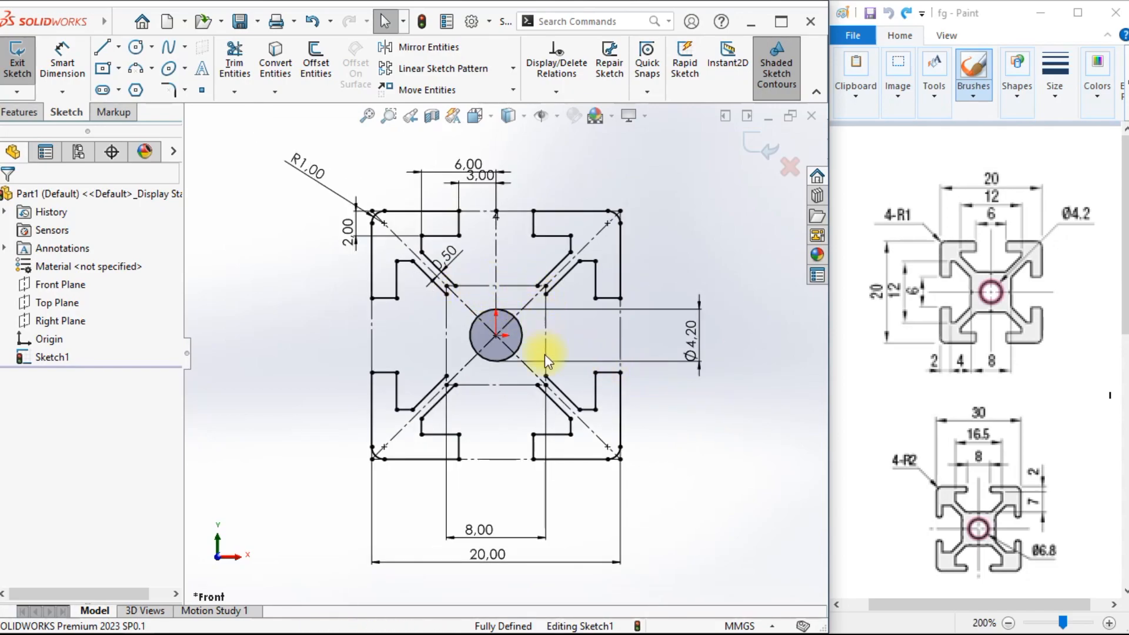
double_click(480, 292)
left_click(673, 416)
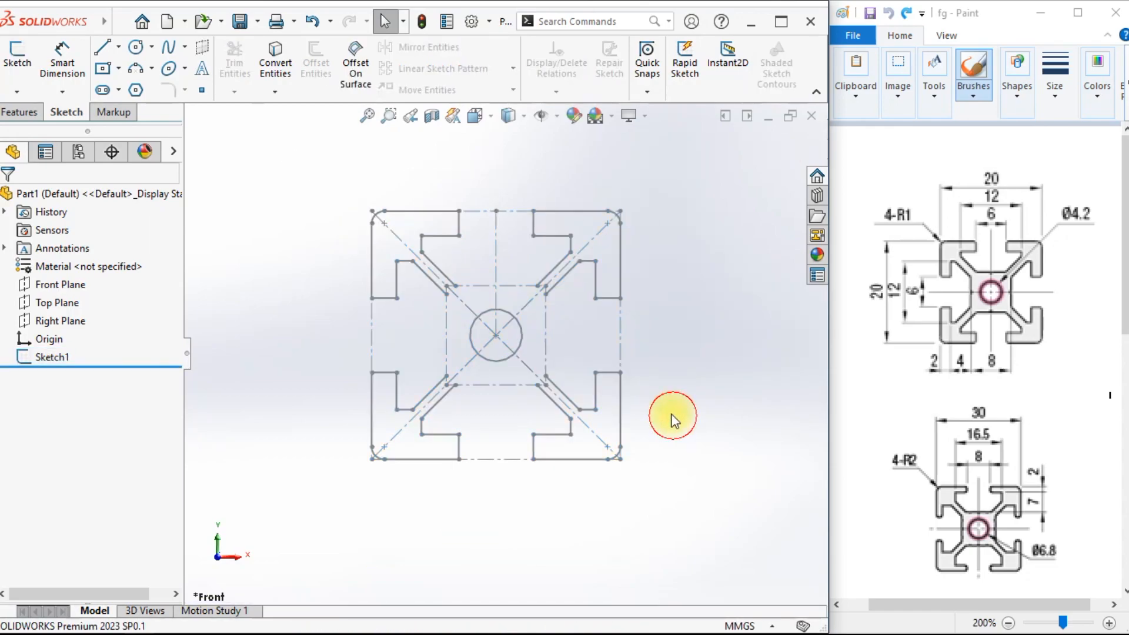
Reopen the profile sketch and draw a horizontal line joining the two upper diagonal webs along the central square's upper edge.
left_click(397, 285)
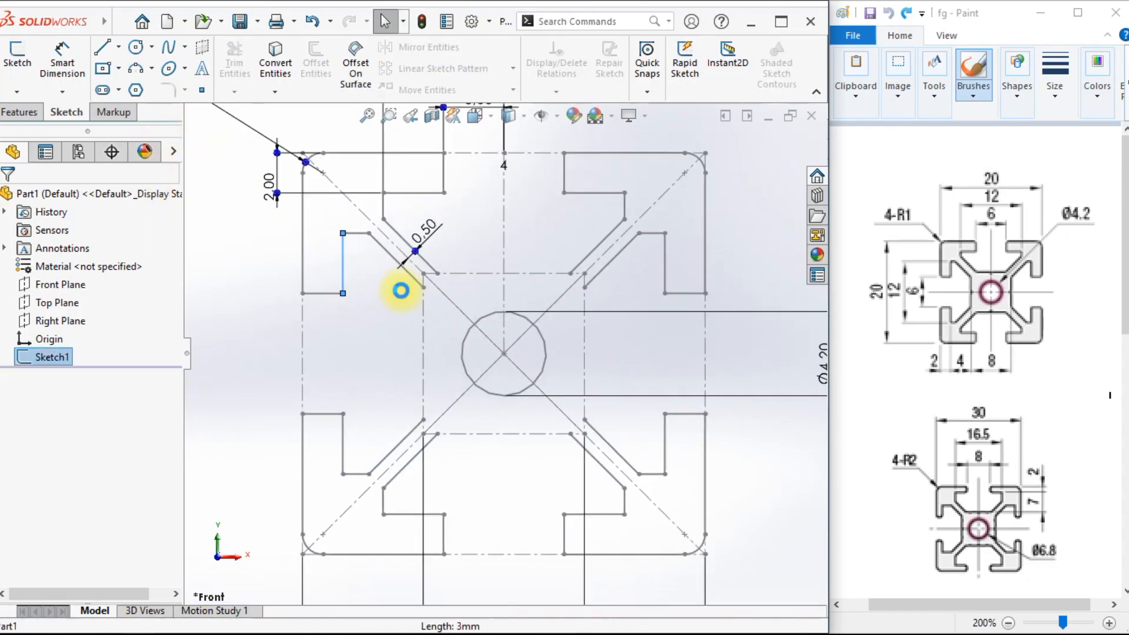
left_click(109, 51)
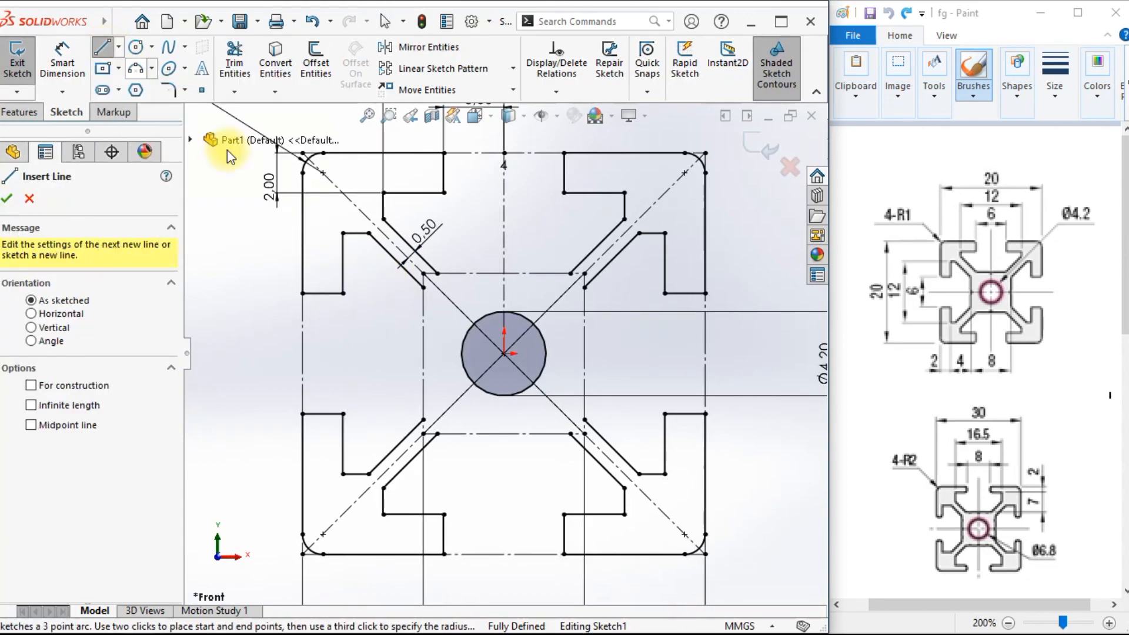
left_click(437, 274)
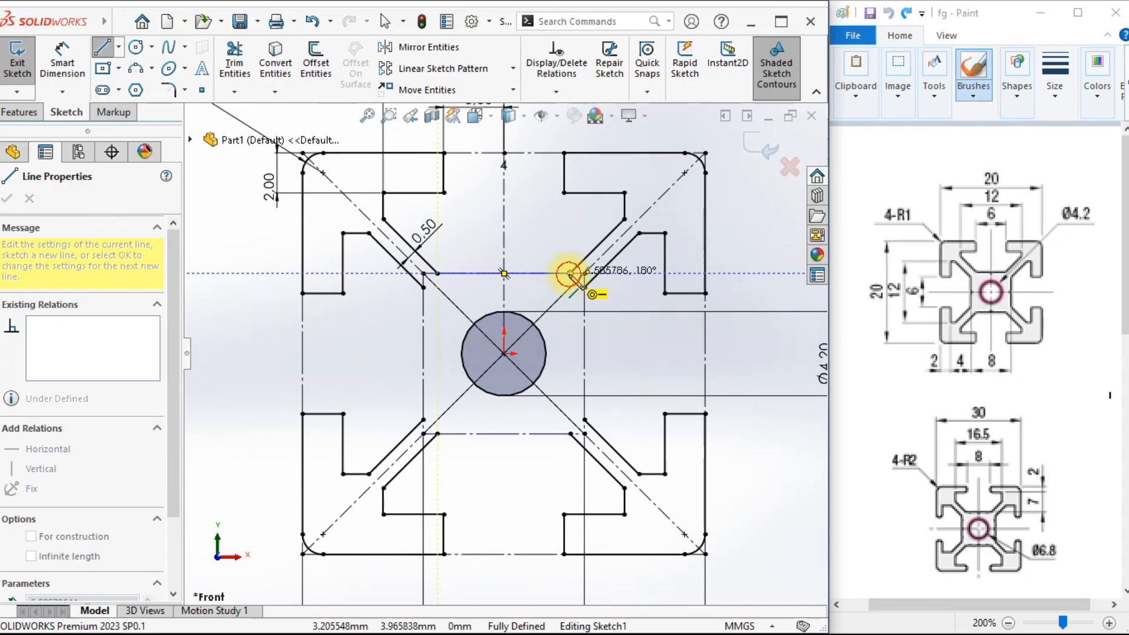
left_click(570, 273)
key("f")
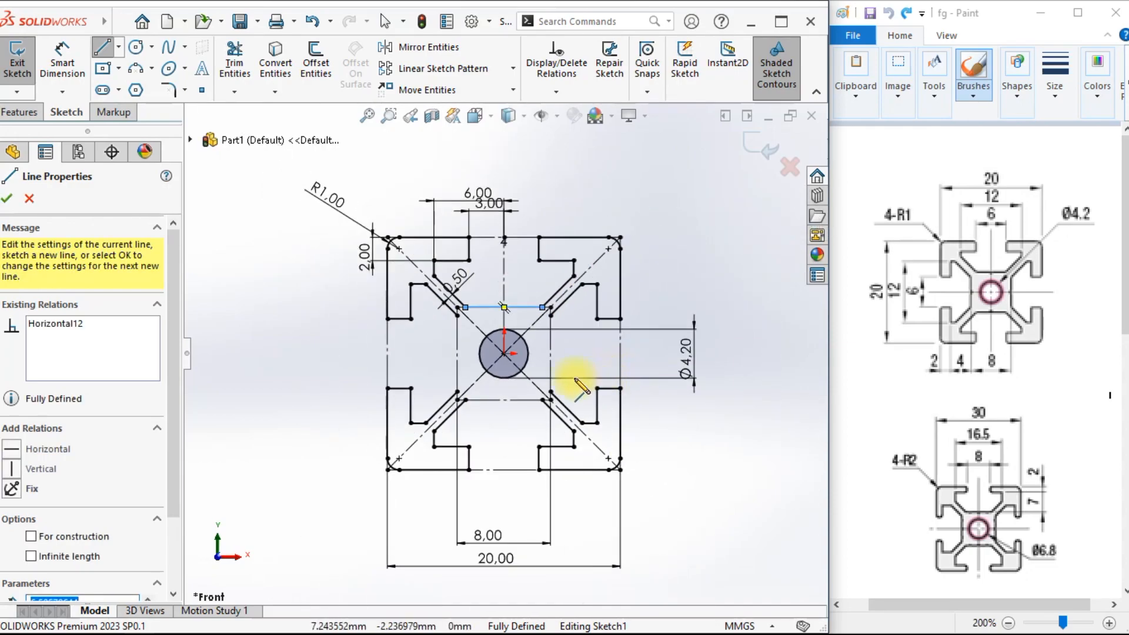
scroll(540, 353, "down", 1)
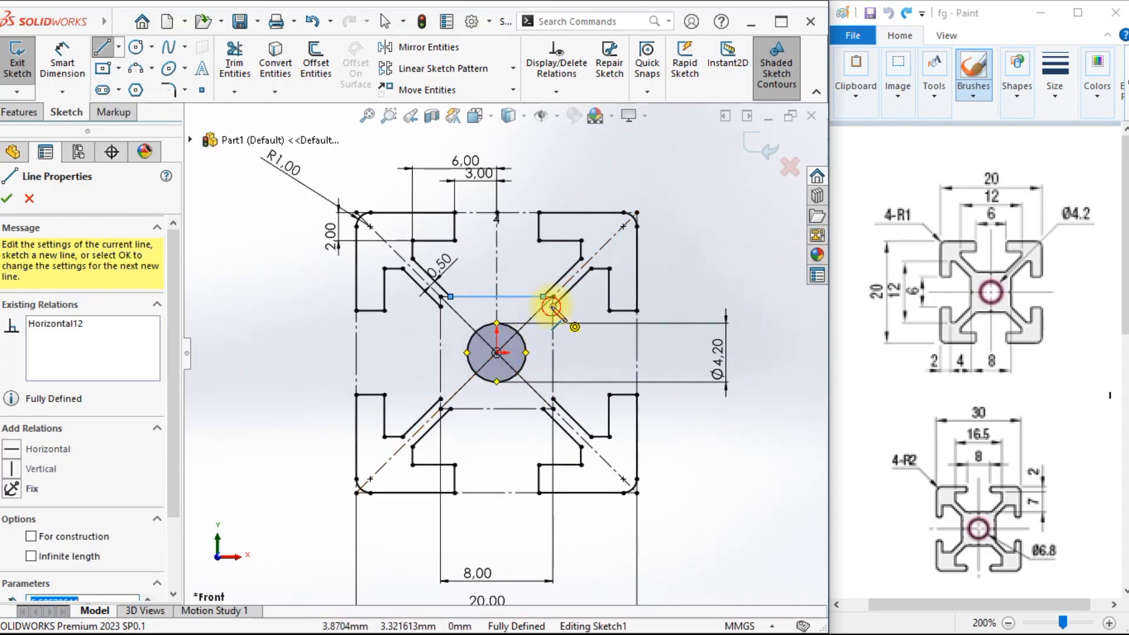
Draw lines between the web ends along the central square's right, lower and left edges to close the profile, and end the Line command.
left_click(553, 306)
left_click(552, 399)
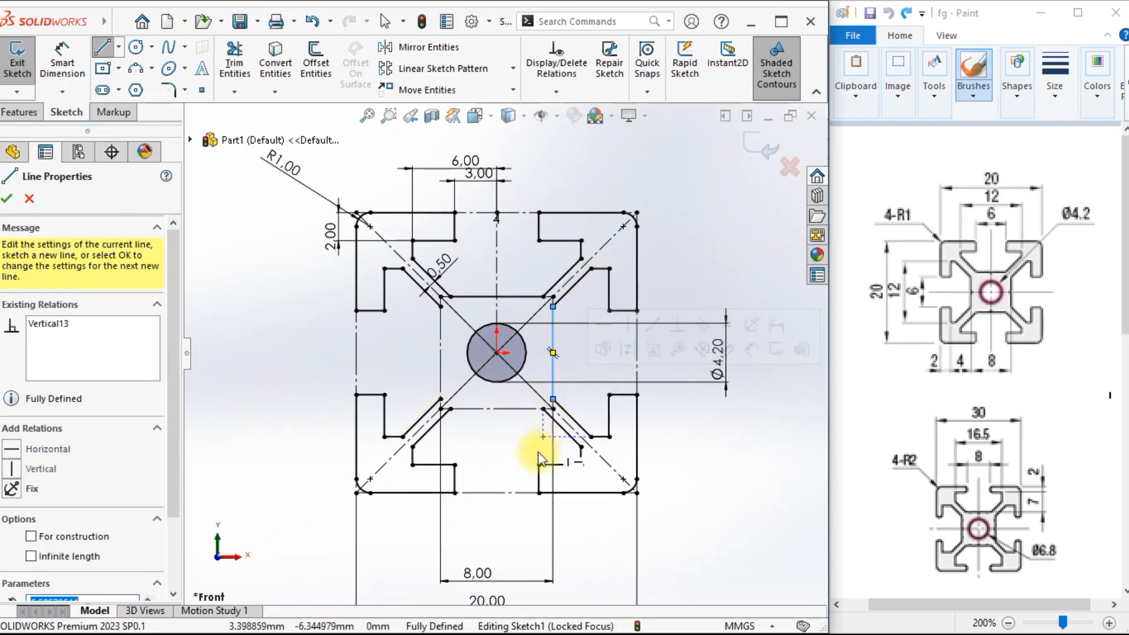
left_click(542, 408)
left_click(450, 409)
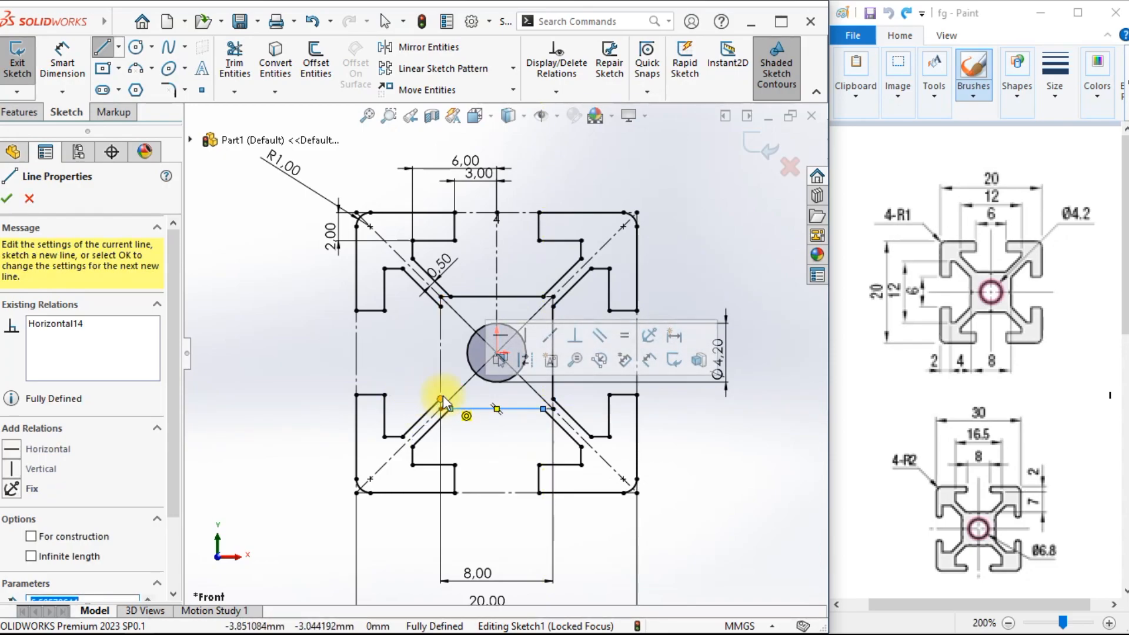
left_click(441, 399)
left_click(441, 306)
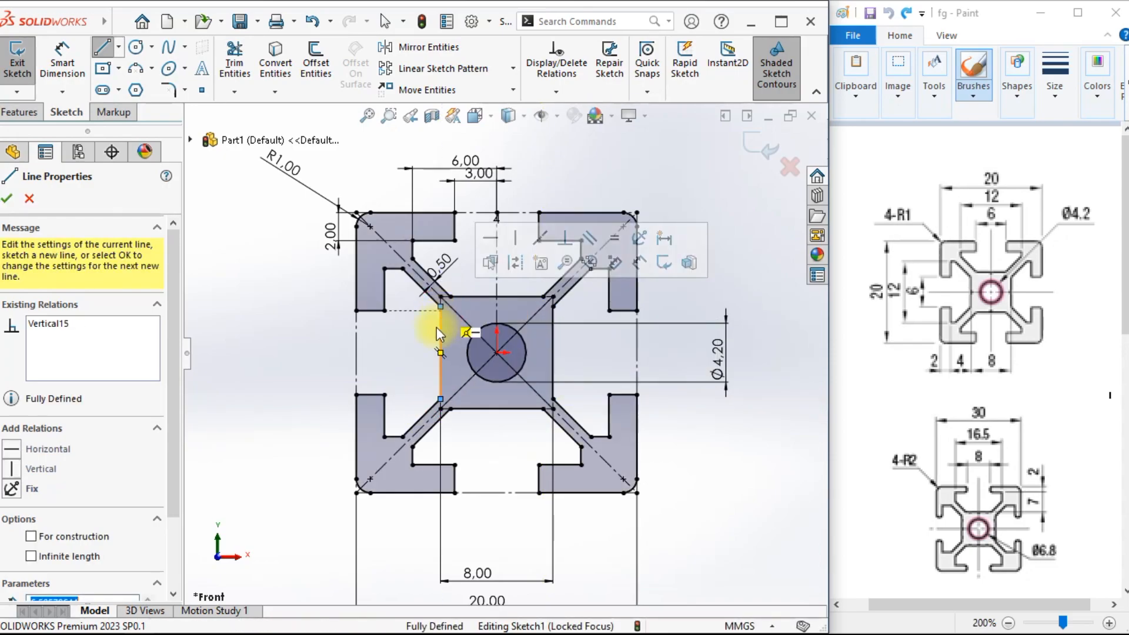
right_click(224, 294)
left_click(253, 303)
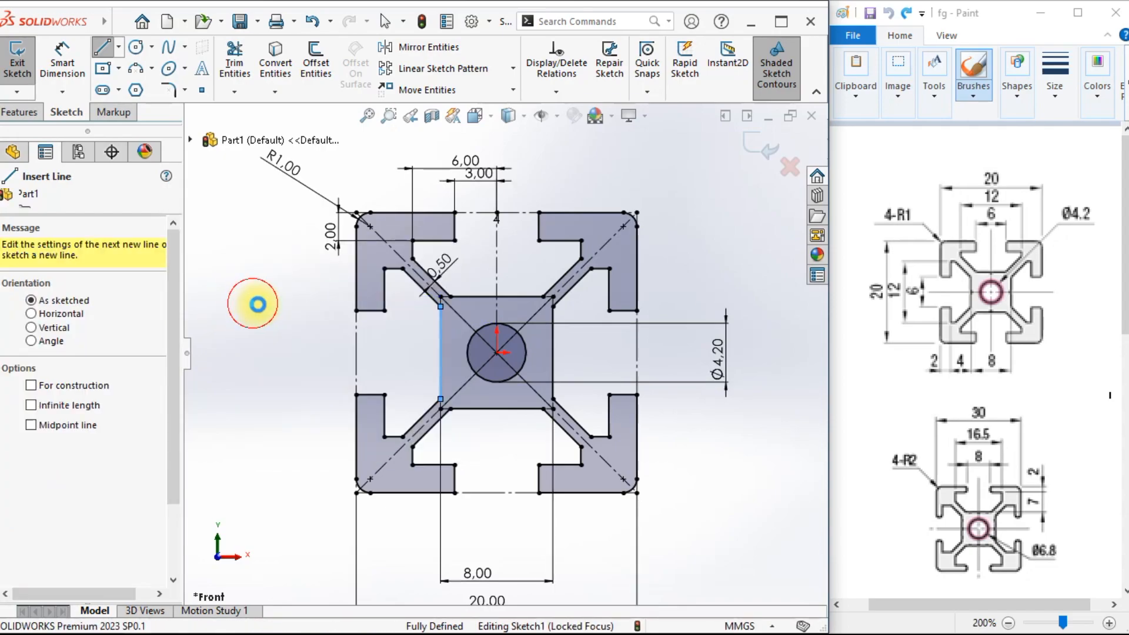
Reposition the 8 mm and 20 mm width dimensions closer to the profile.
scroll(432, 423, "up", 2)
scroll(530, 313, "down", 2)
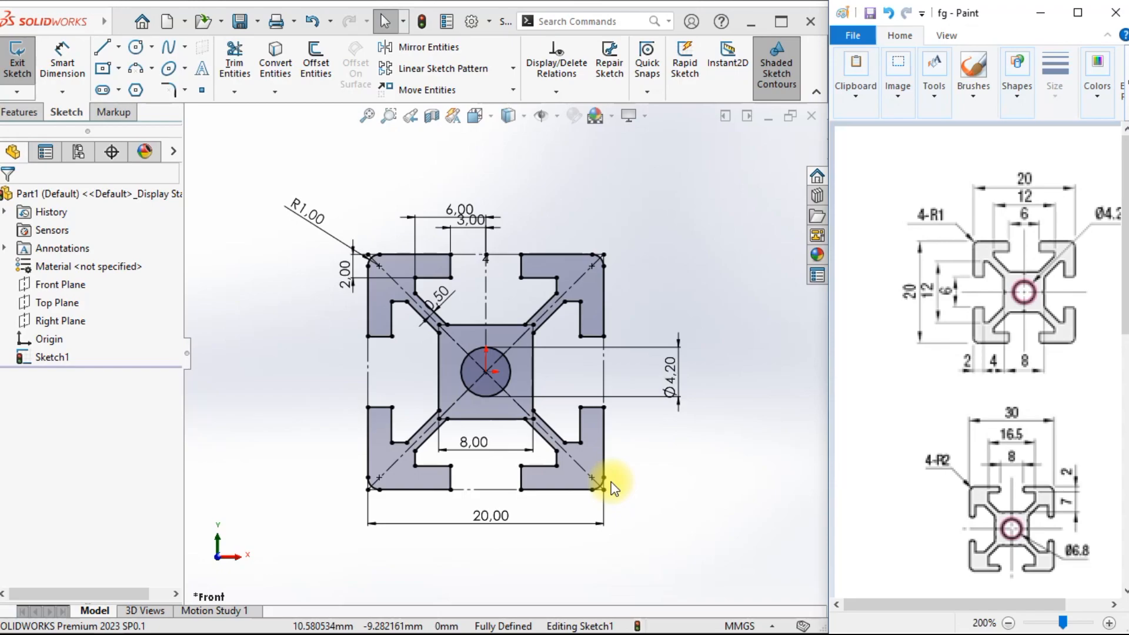
left_click(694, 411)
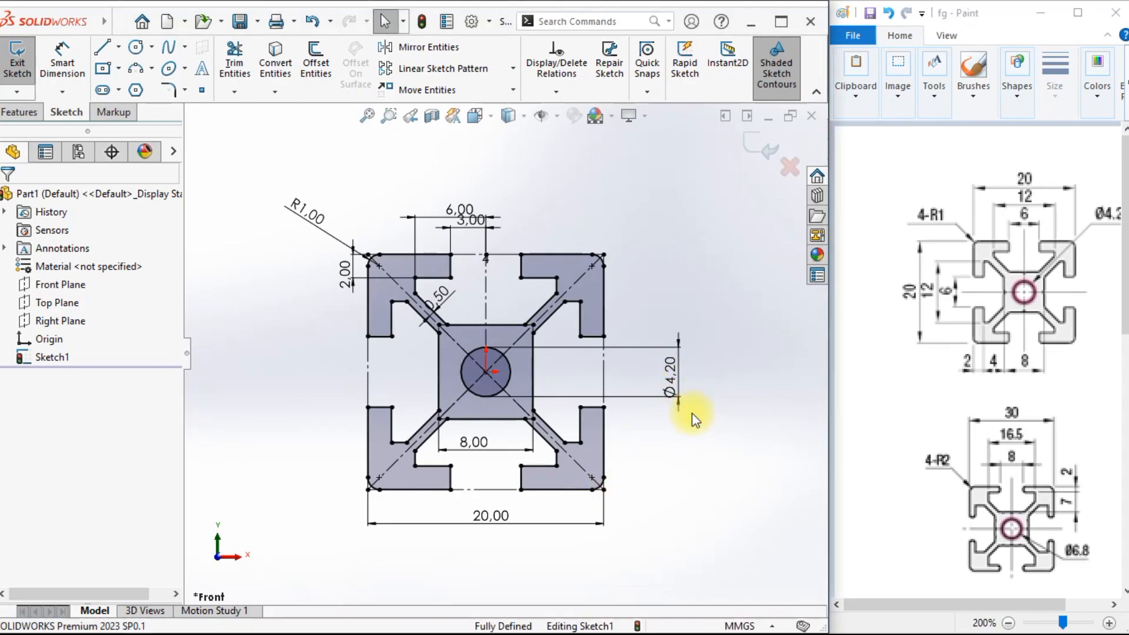
Switch to Paint and examine the dimensions of the 20, 30 and 40 mm profile drawings.
left_click(911, 400)
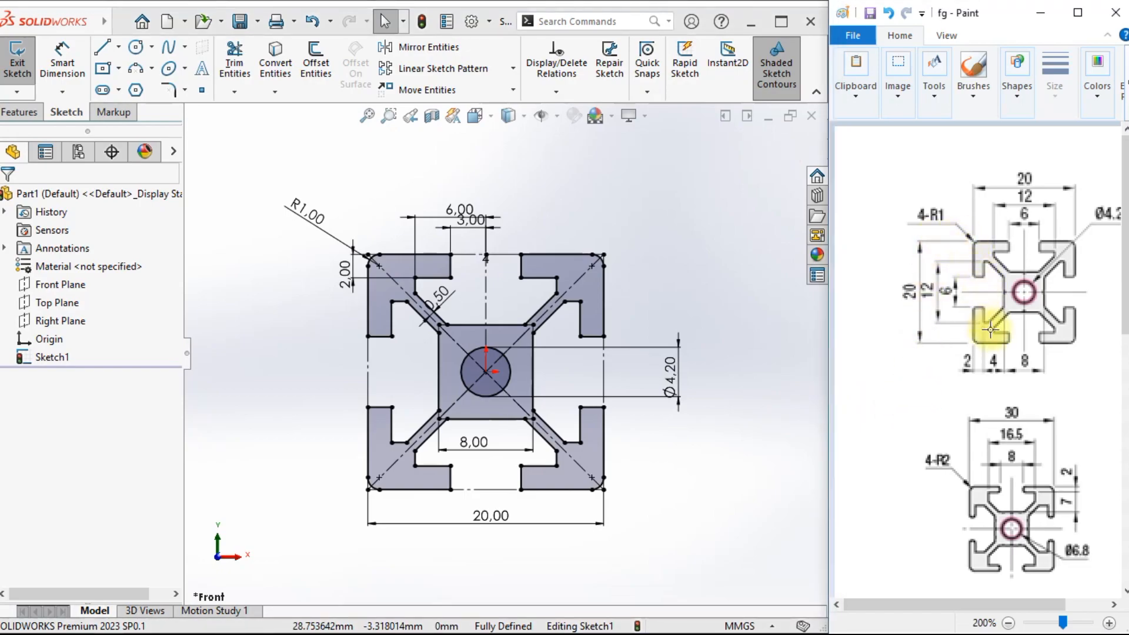
scroll(991, 330, "down", 3)
left_click_drag(991, 604, 1022, 603)
scroll(1012, 498, "up", 3)
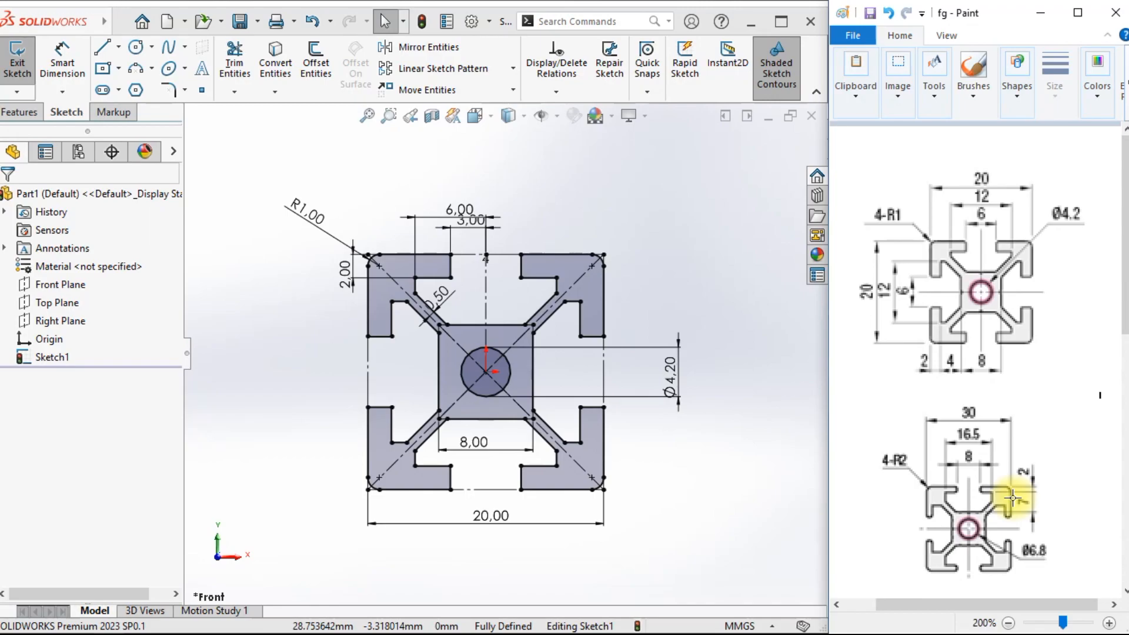
scroll(1014, 482, "down", 6)
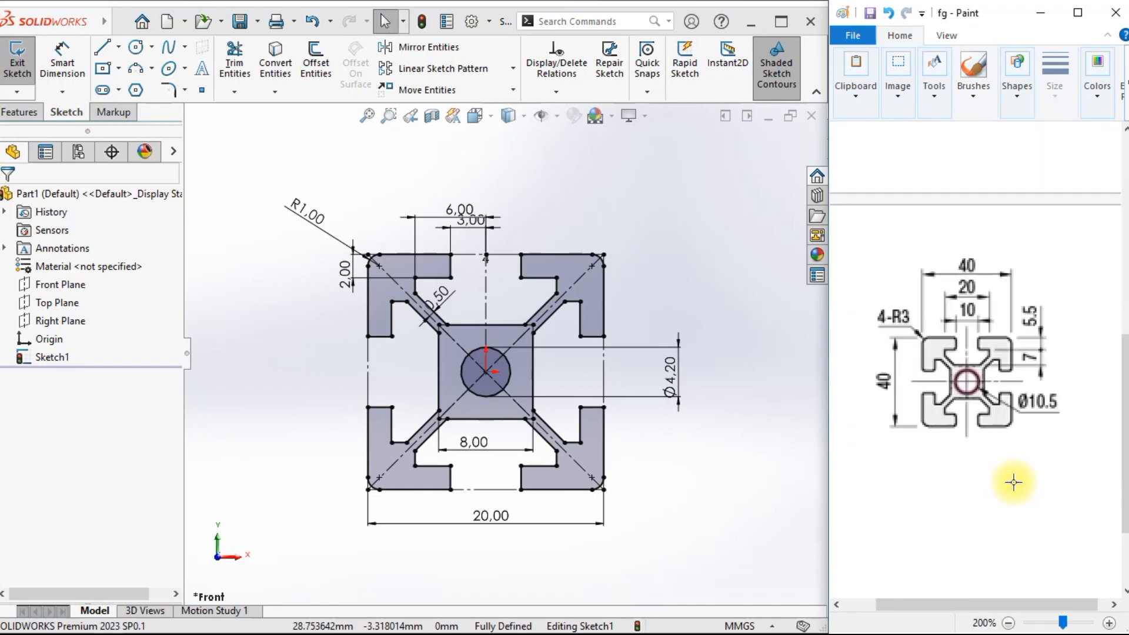
scroll(1014, 482, "down", 2)
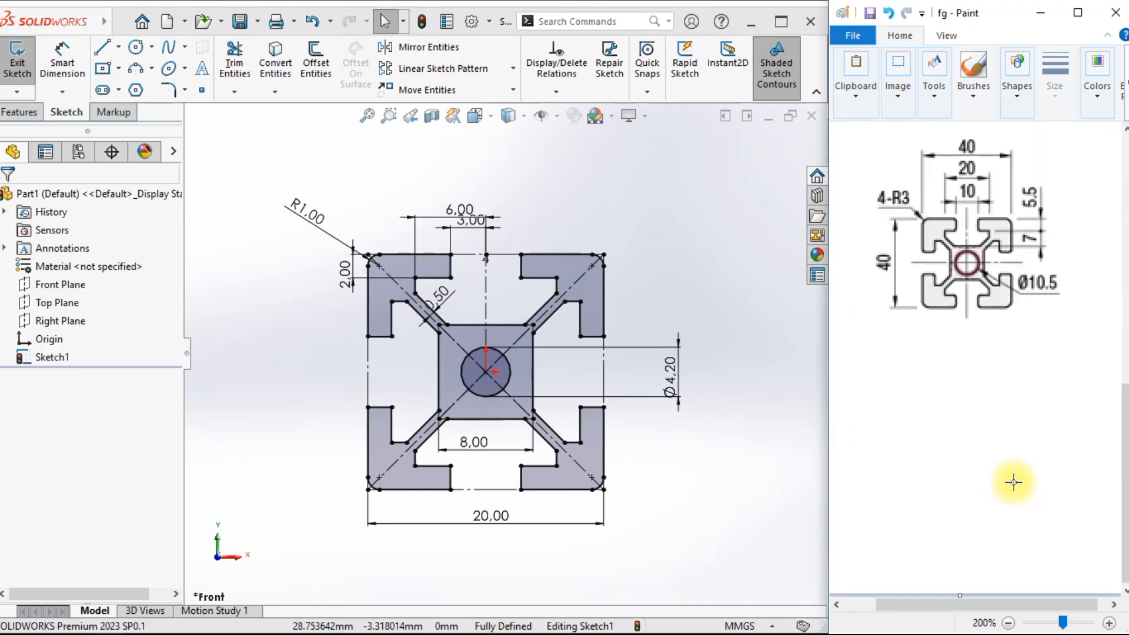
scroll(1014, 482, "up", 2)
scroll(1014, 483, "up", 2)
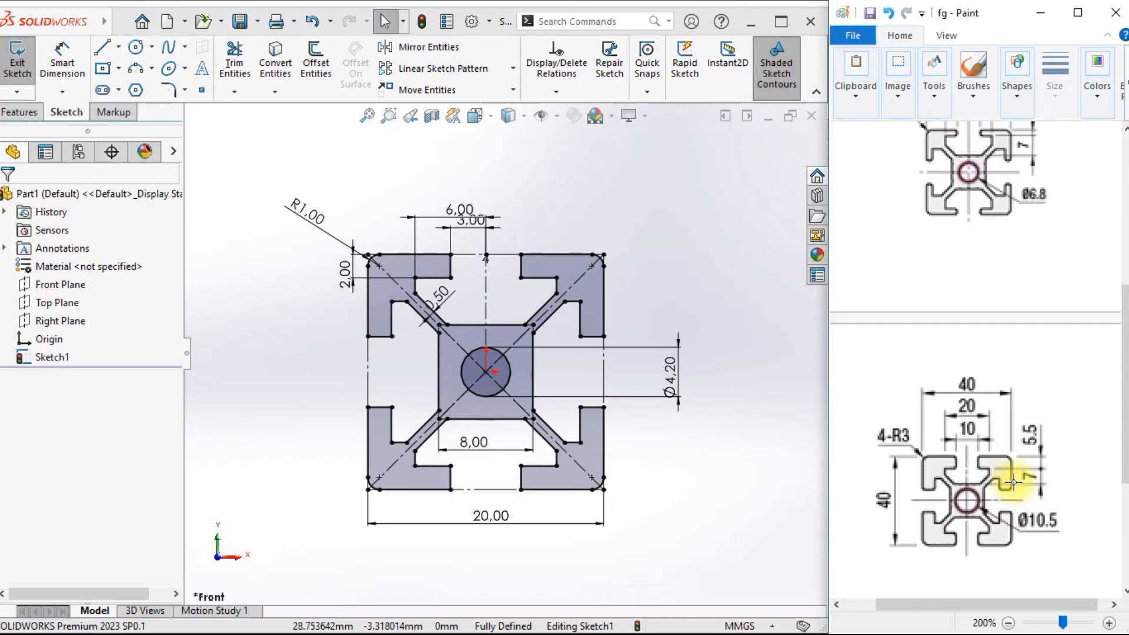
scroll(1014, 482, "up", 6)
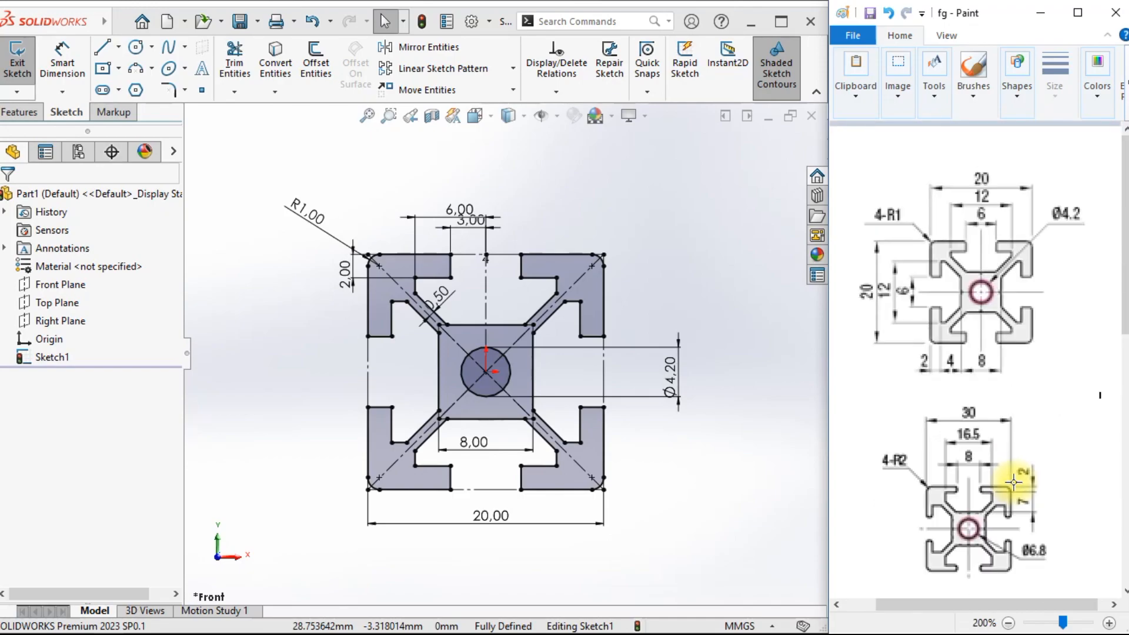
scroll(1014, 482, "down", 2)
Center the 8 mm dimension text below the central square in SOLIDWORKS and exit the profile sketch.
left_click(474, 447)
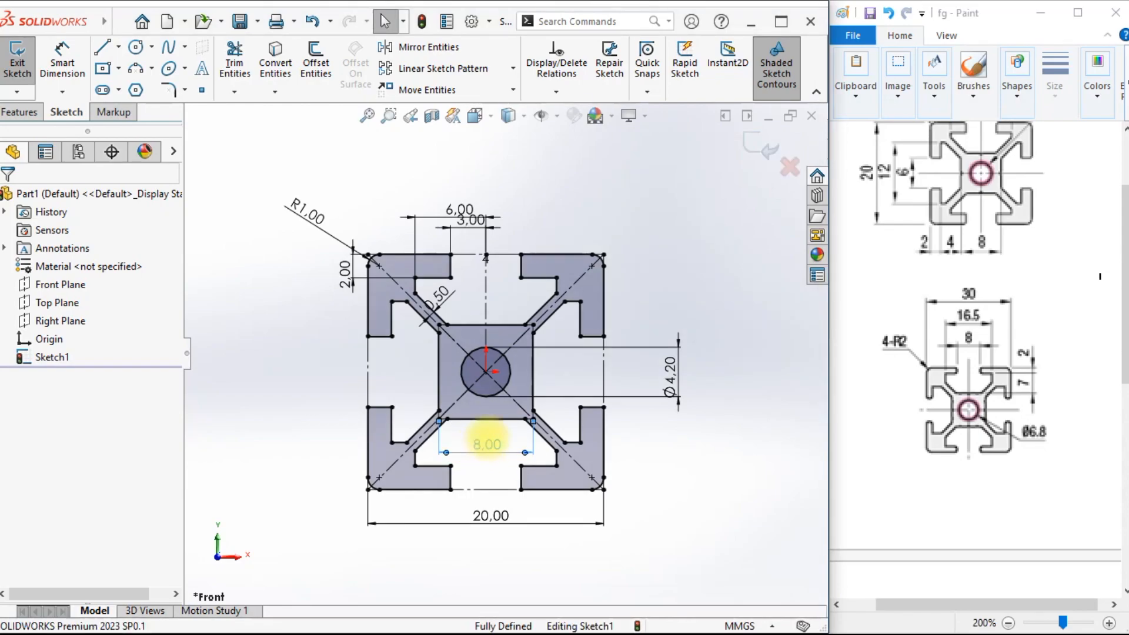
left_click(487, 444)
scroll(965, 429, "up", 2)
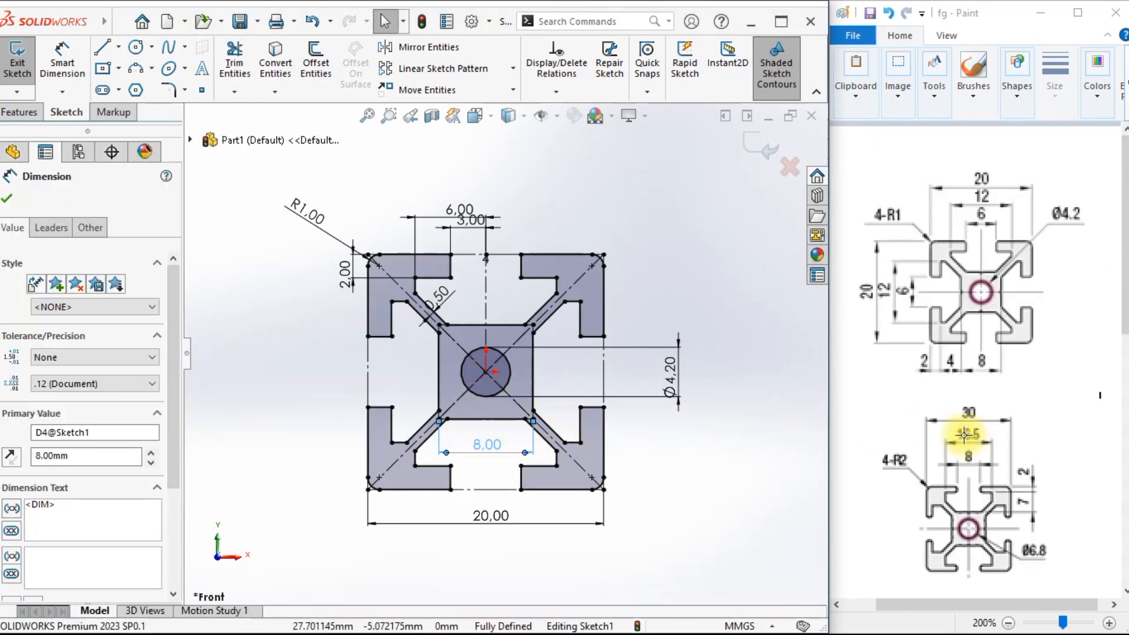
scroll(973, 432, "down", 8)
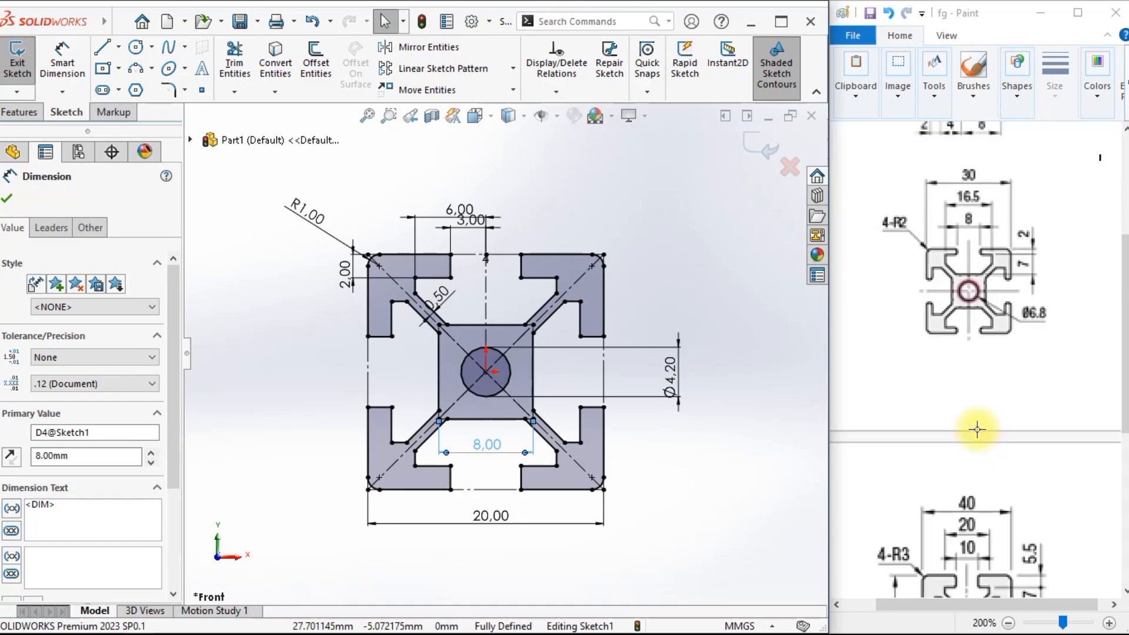
scroll(976, 468, "up", 6)
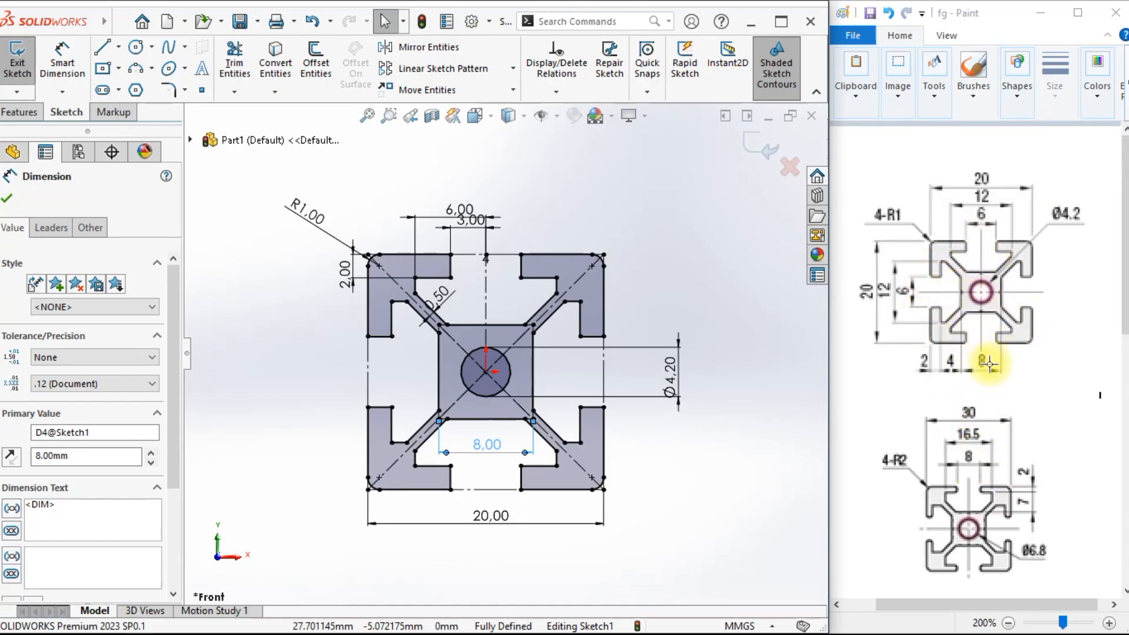
left_click(752, 441)
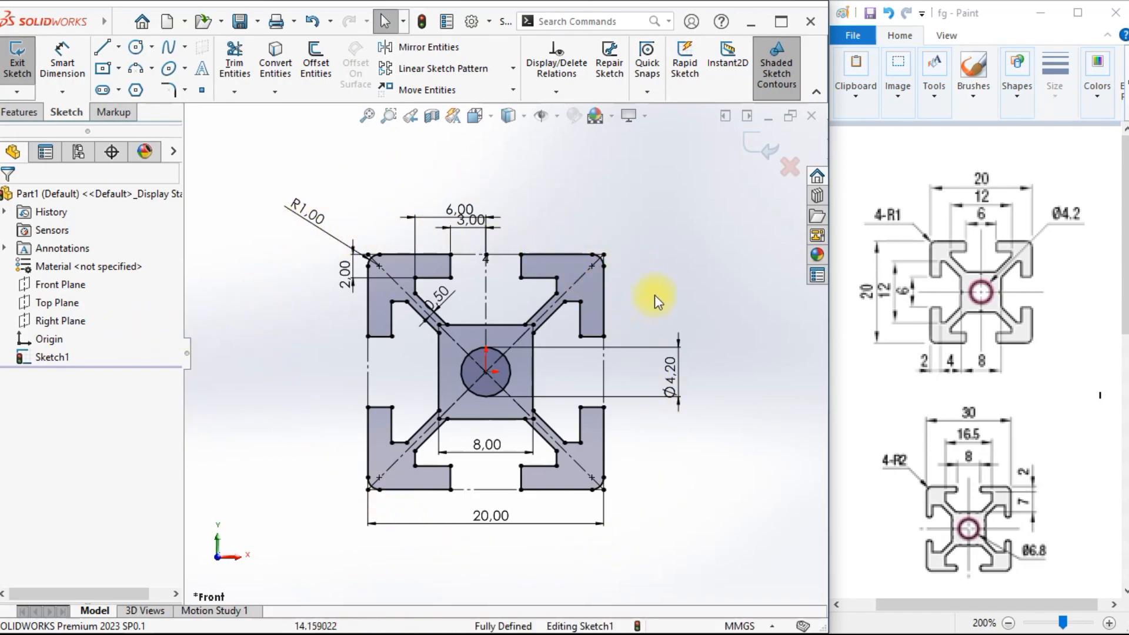
left_click(754, 145)
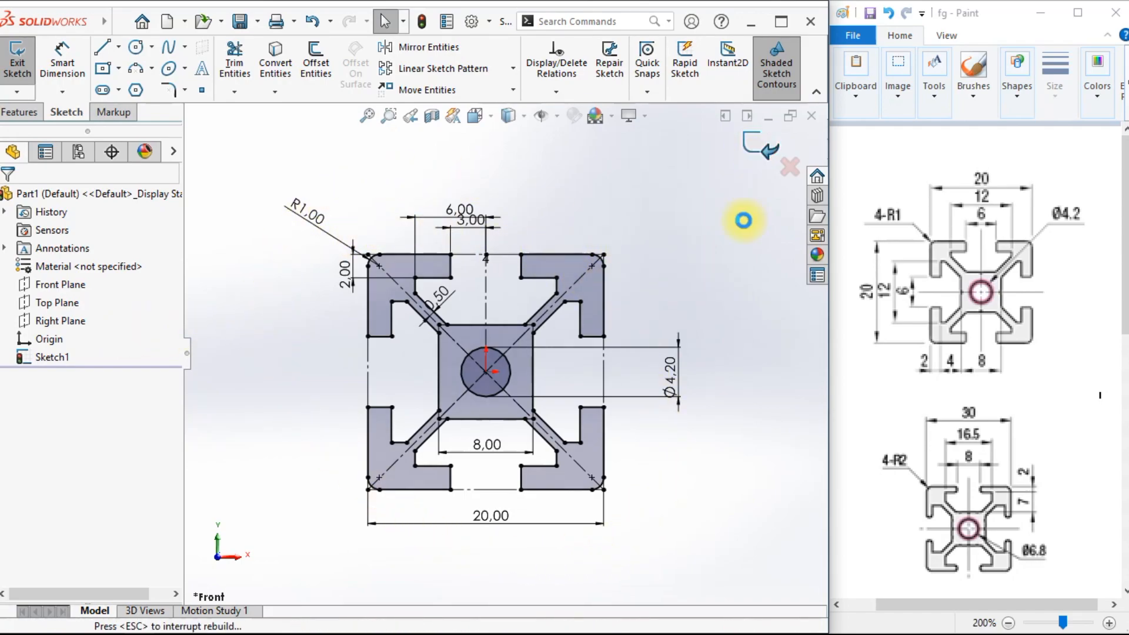
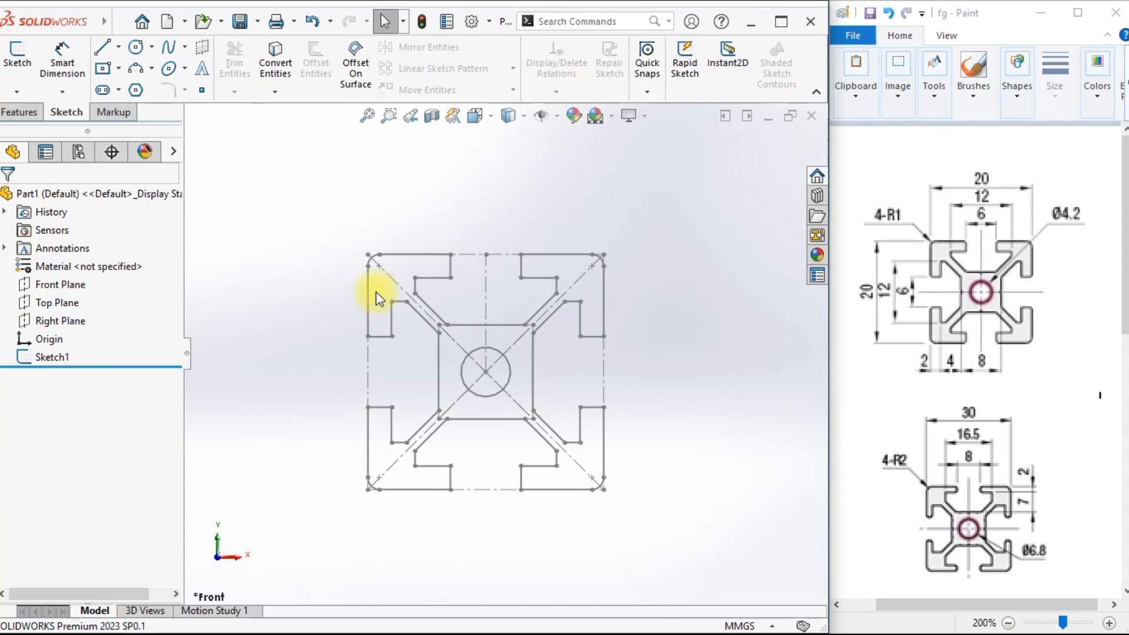
Start inserting a table into the part.
left_click(119, 22)
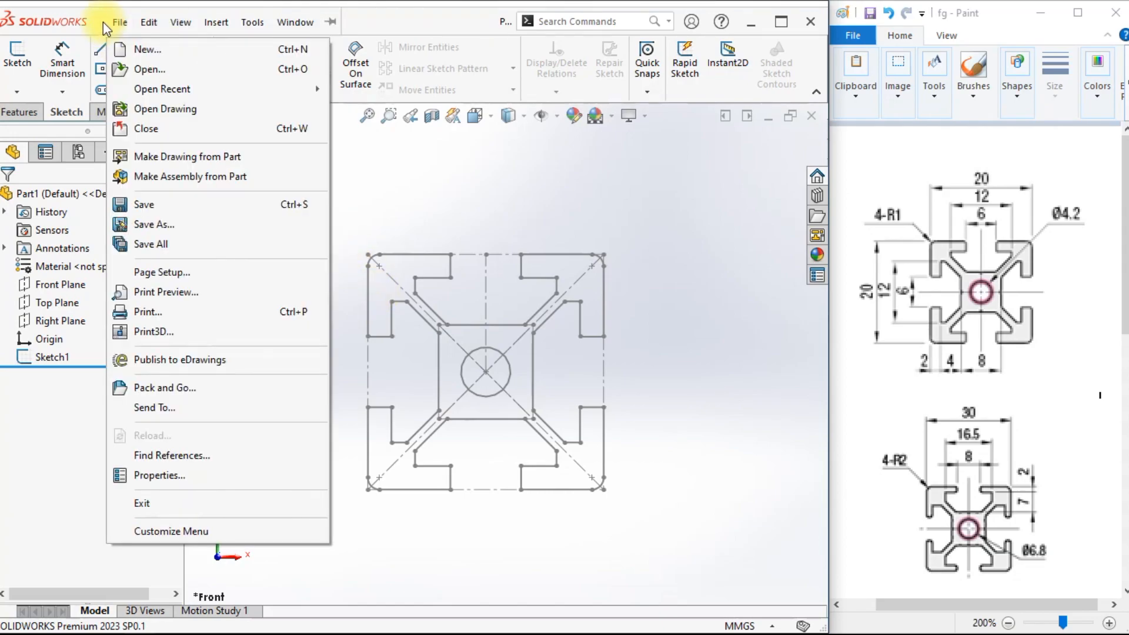
mouse_move(206, 21)
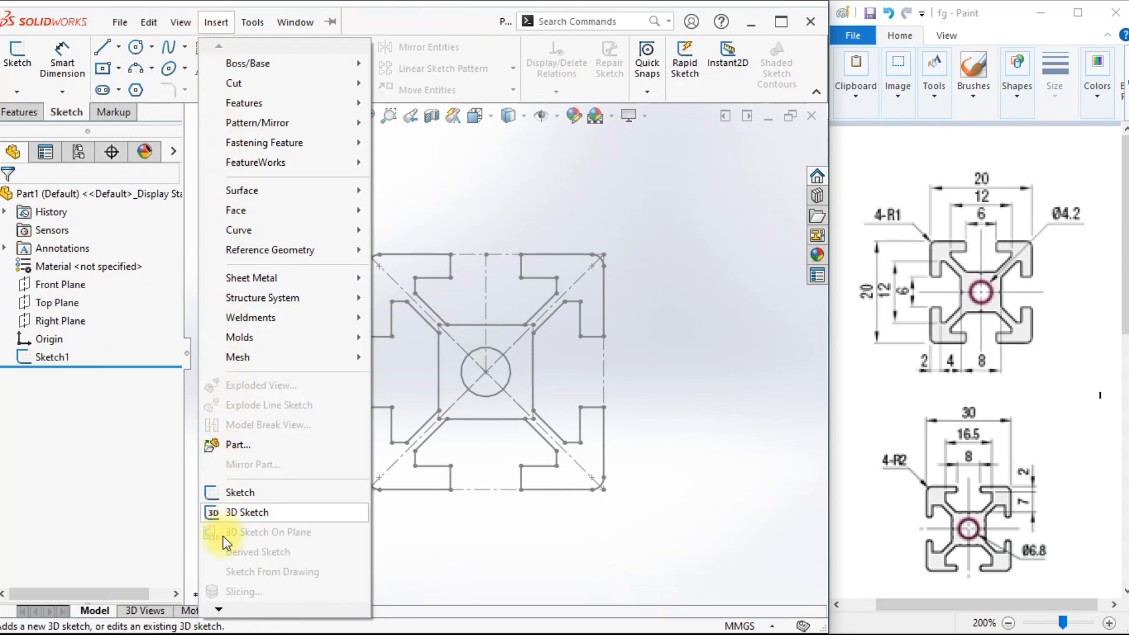
mouse_move(221, 612)
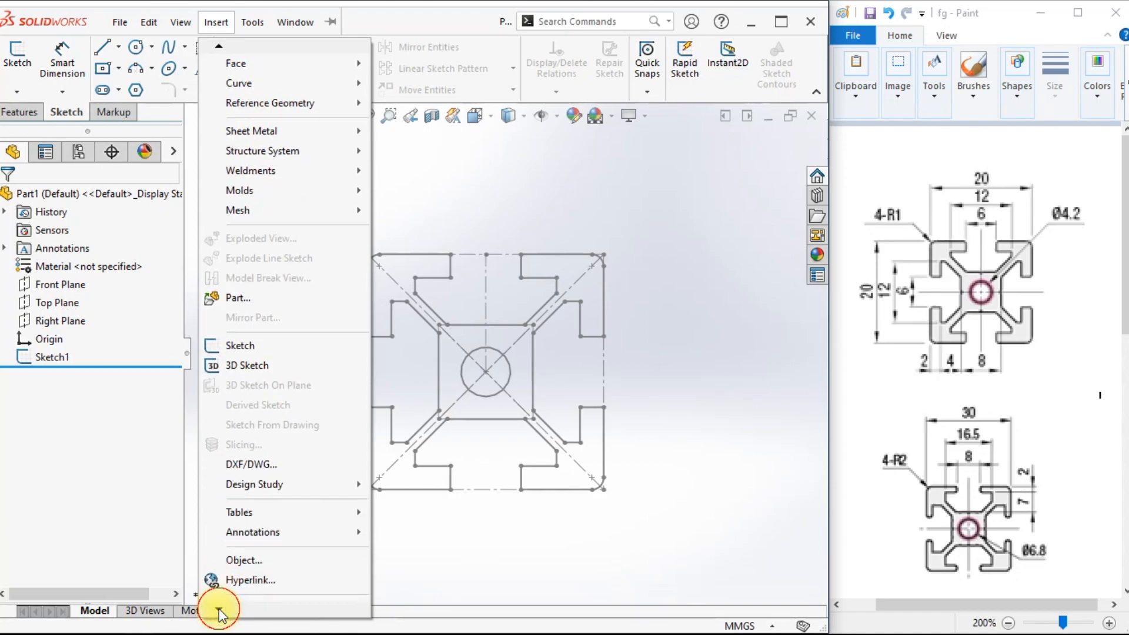
mouse_move(259, 494)
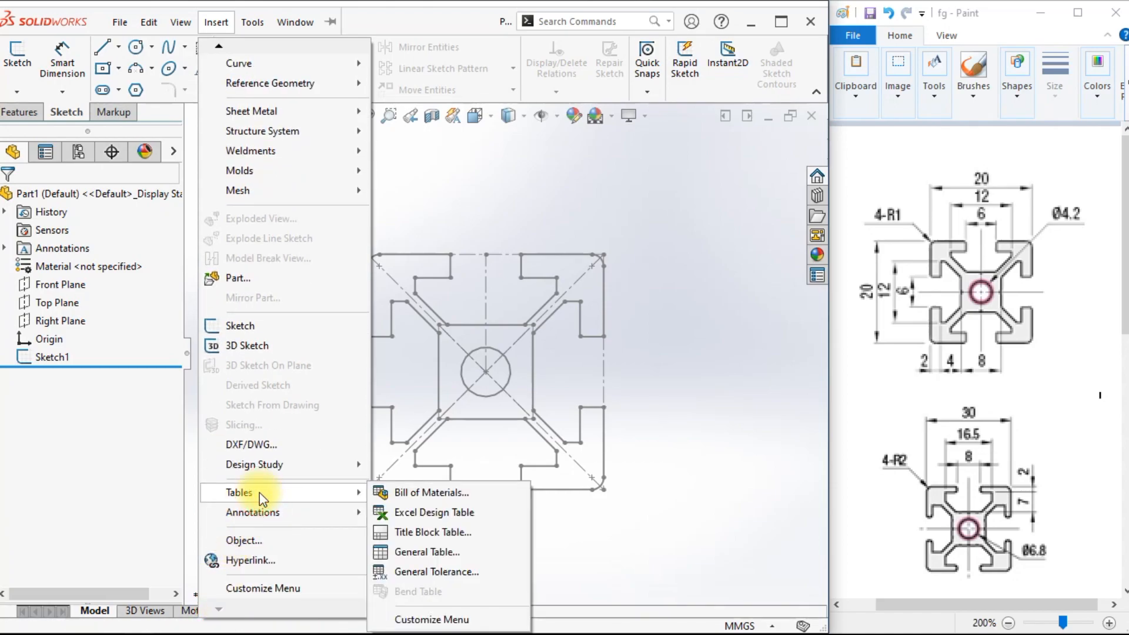
Insert an Excel design table into the part using the Auto-create source.
left_click(398, 514)
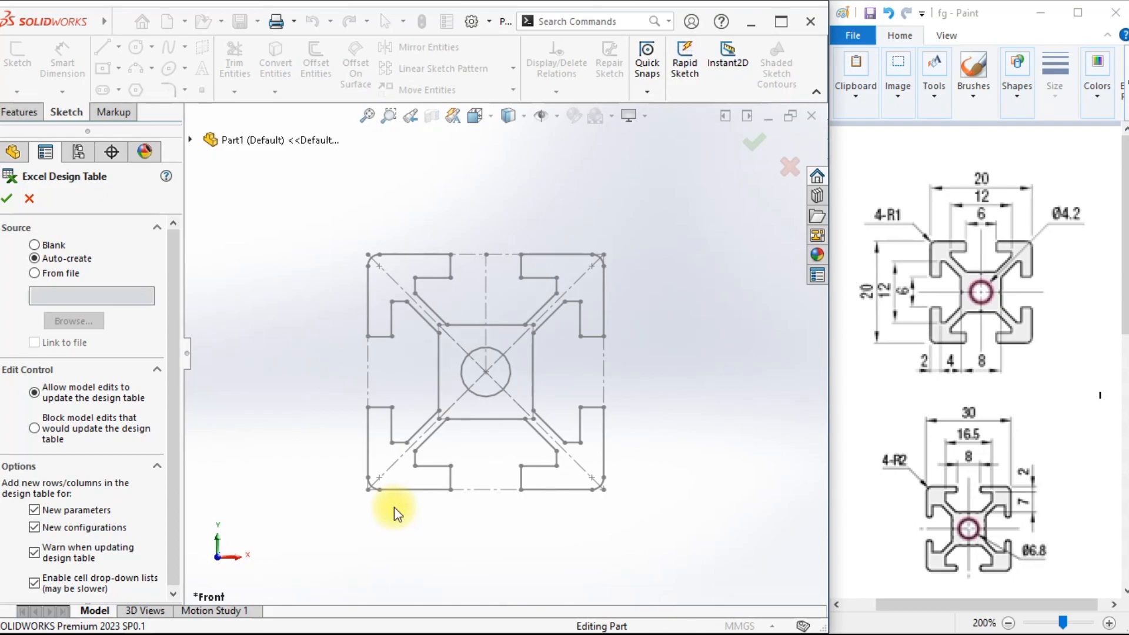
left_click(34, 243)
left_click(43, 278)
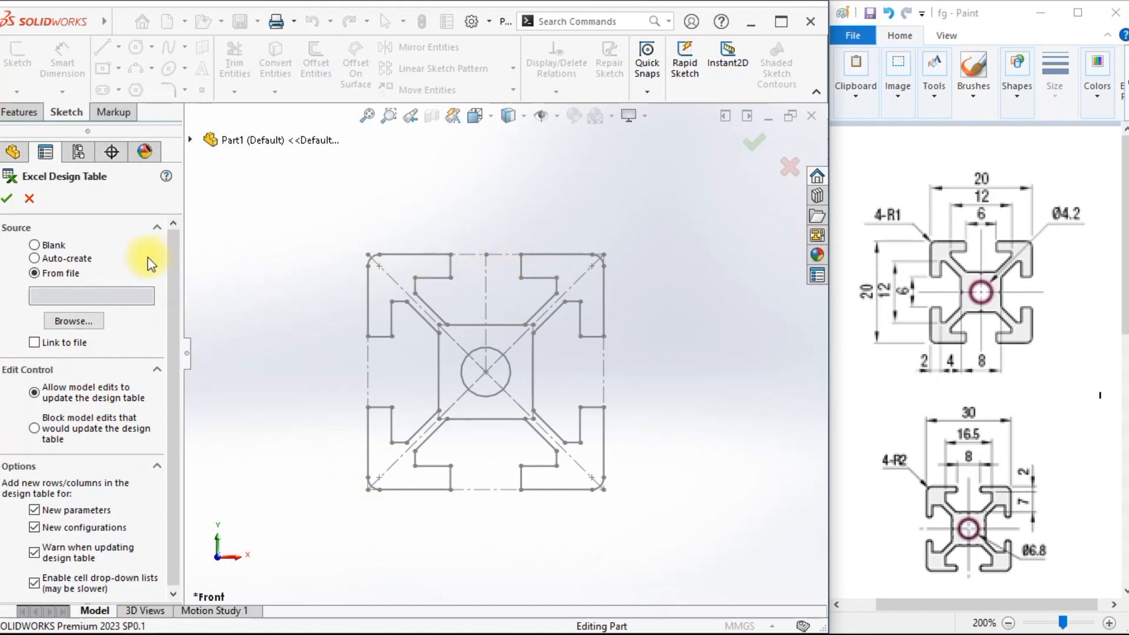
left_click(91, 262)
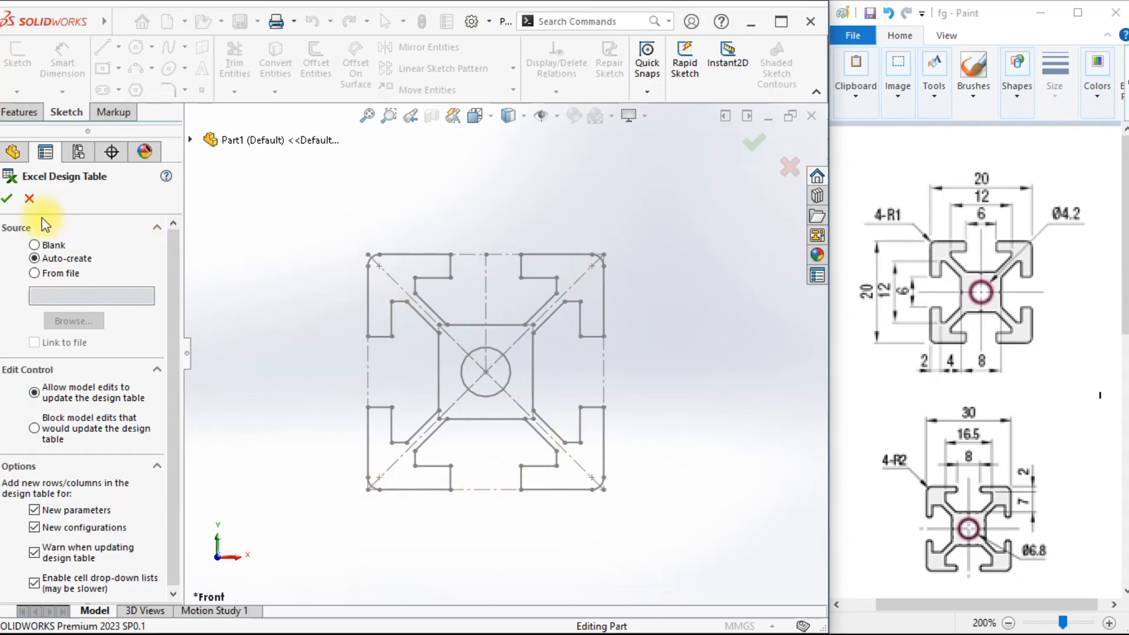
left_click(7, 199)
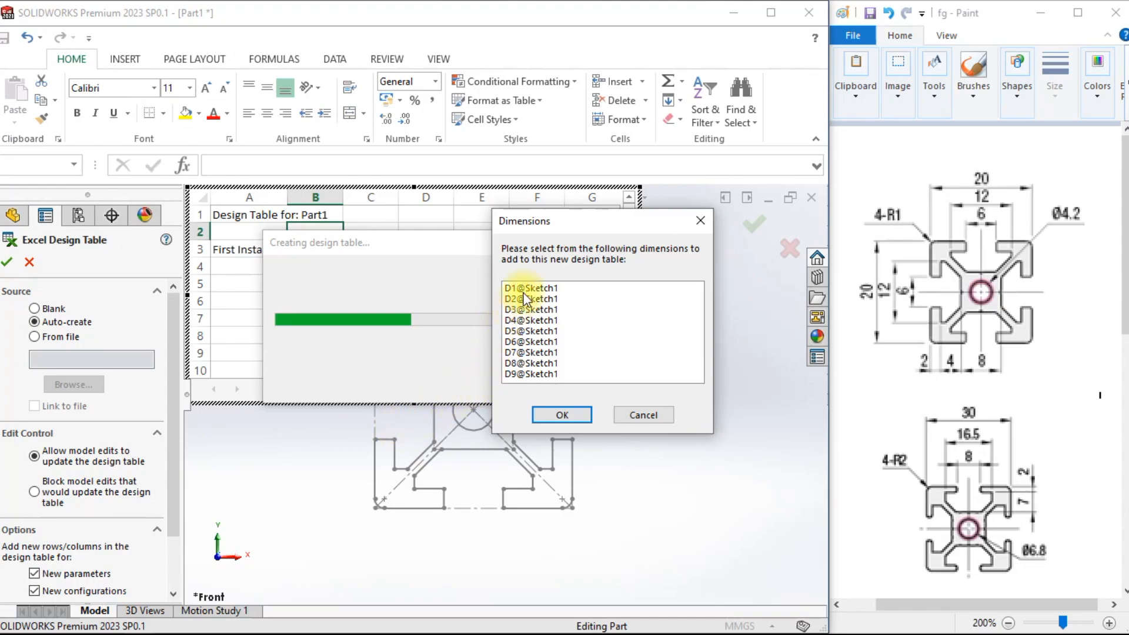
Add all the listed dimensions, D1@Sketch1 to D9@Sketch1, to the new design table.
left_click_drag(568, 226, 484, 239)
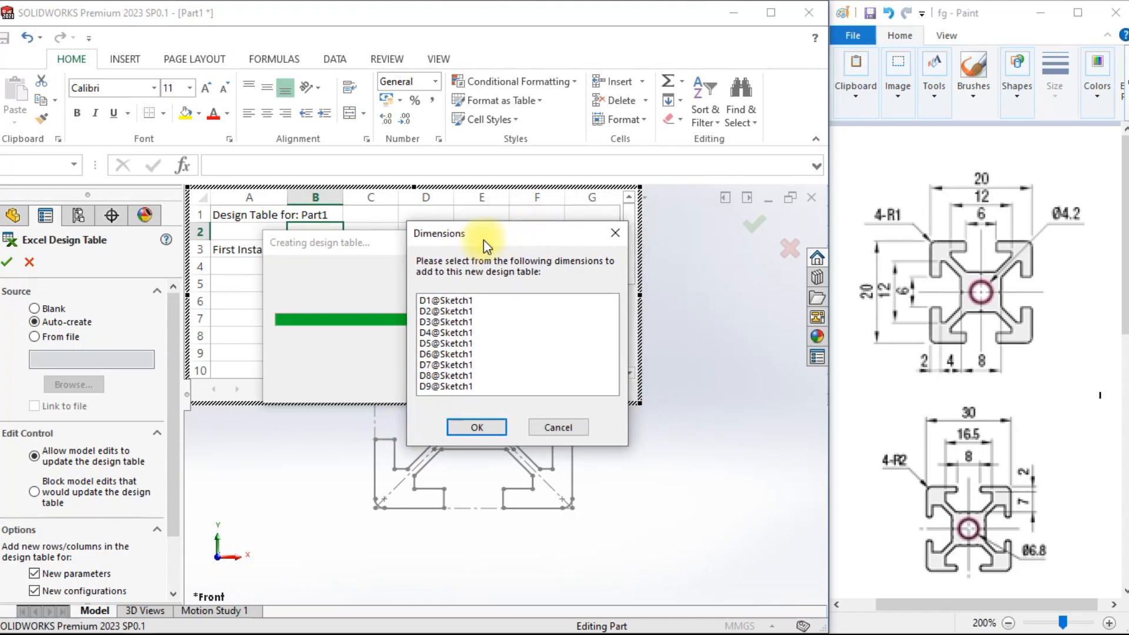
left_click(464, 302)
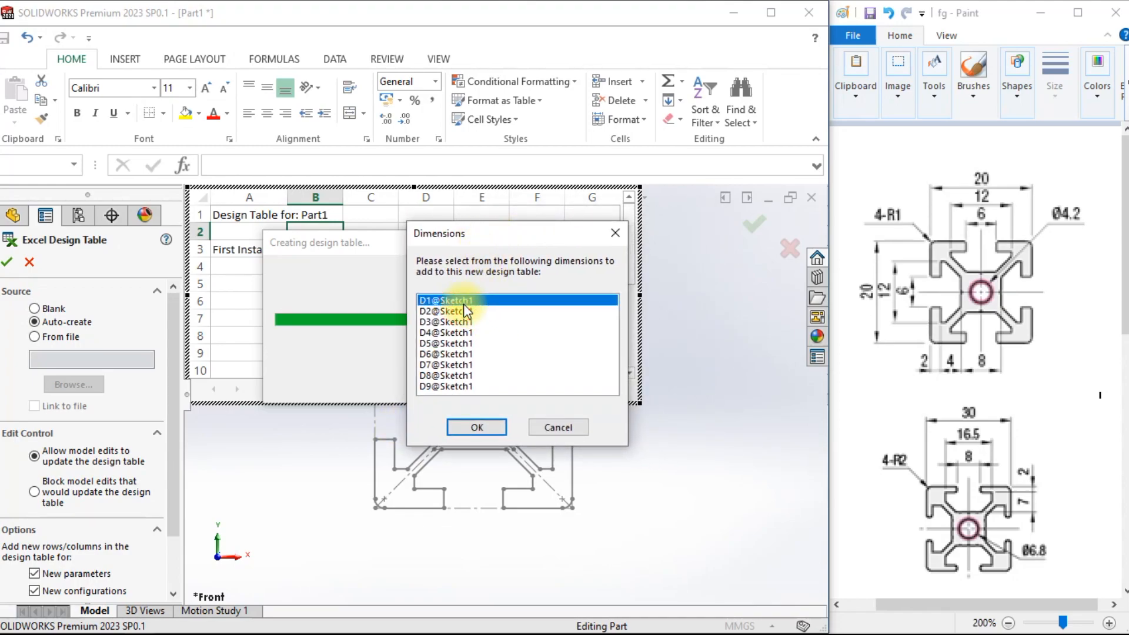
left_click(466, 387, "shift")
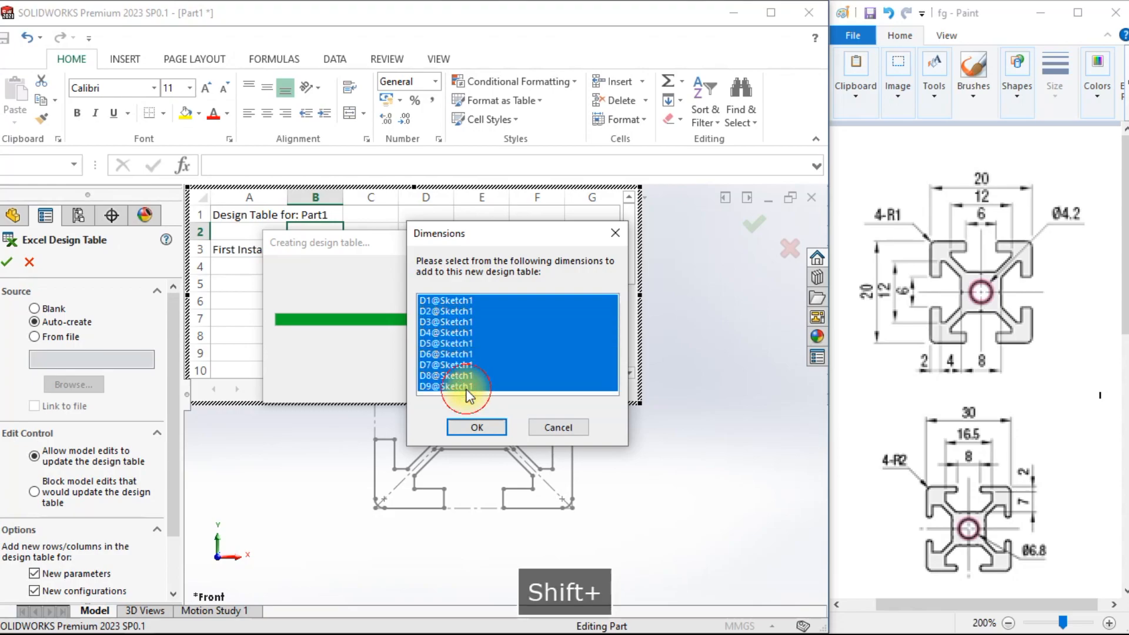
left_click(478, 428)
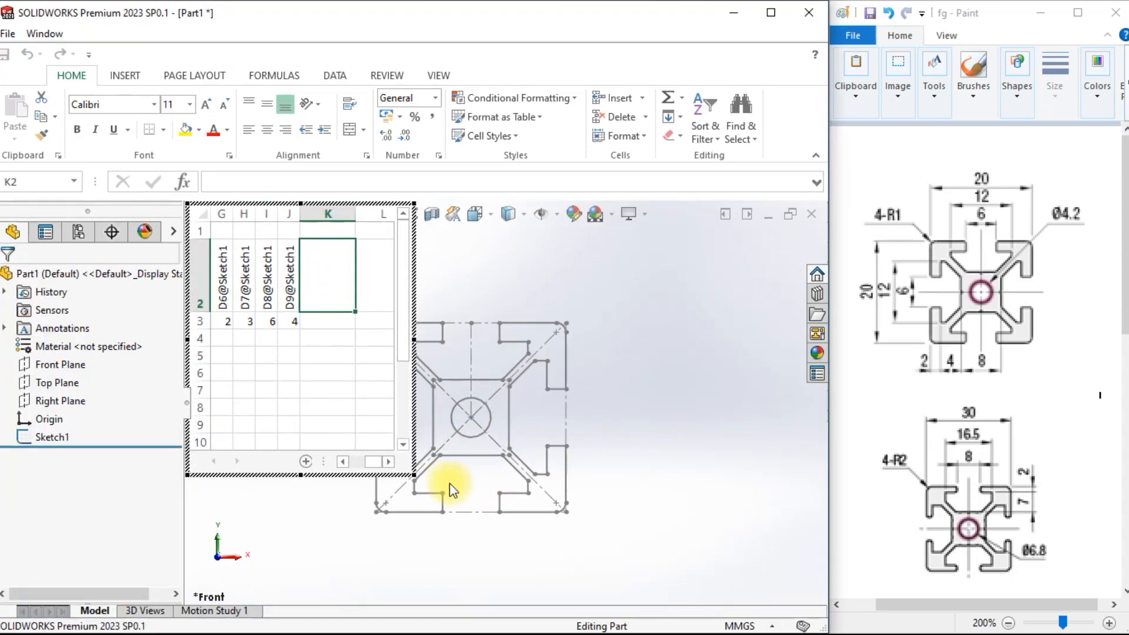
Enlarge the design table frame to show all dimension columns and widen column A for longer configuration names.
left_click_drag(416, 476, 650, 585)
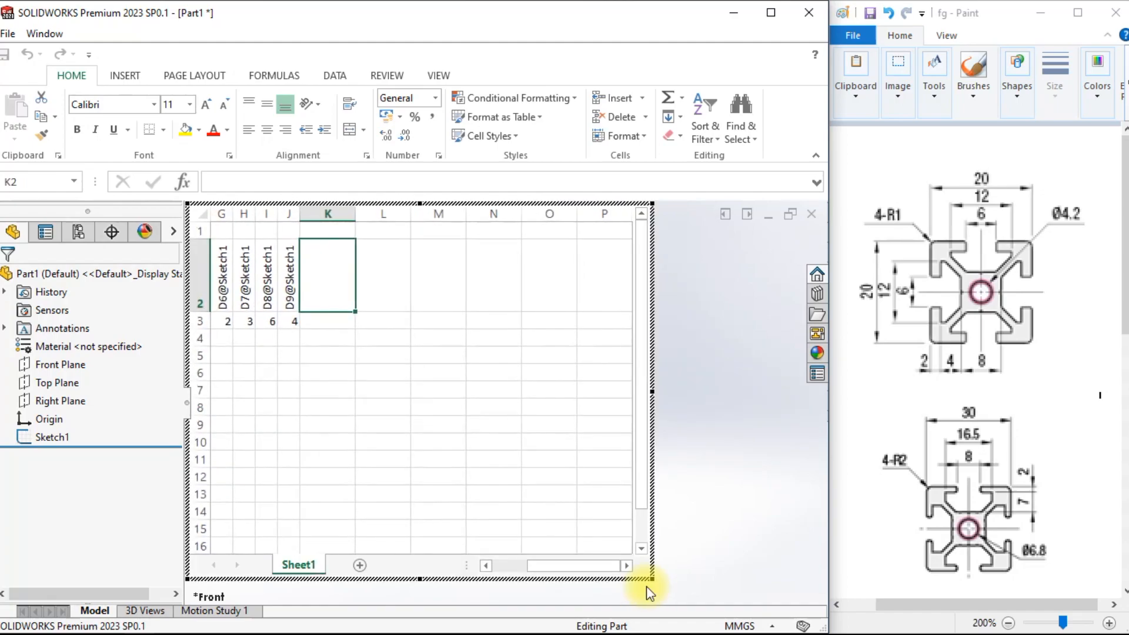
left_click_drag(549, 574, 509, 575)
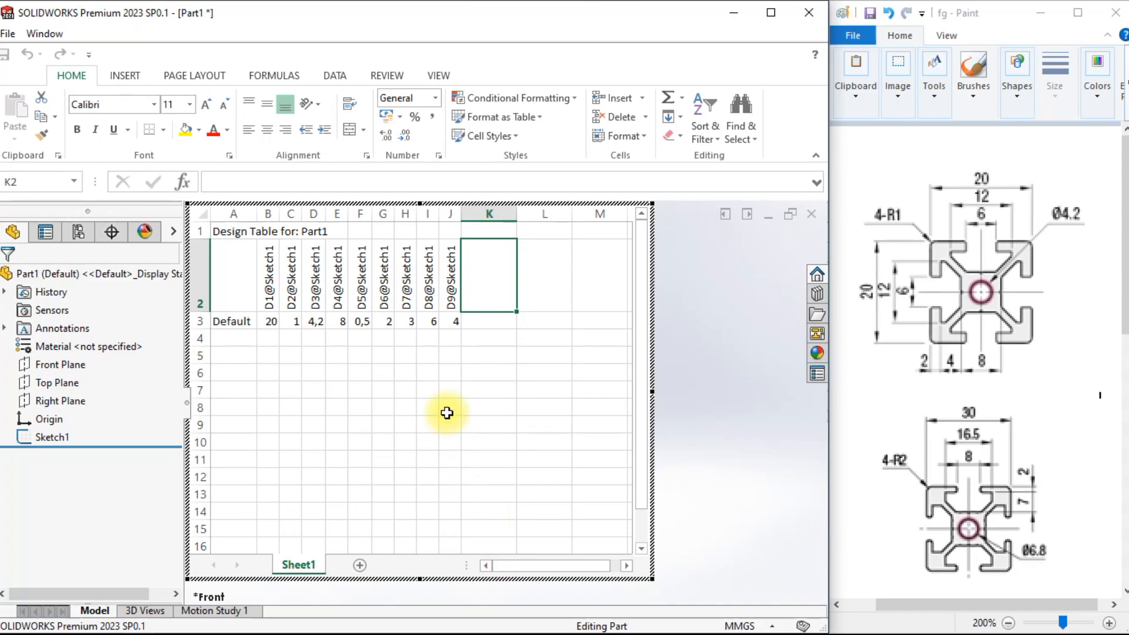
left_click_drag(259, 215, 327, 214)
Rename the Default configuration in cell A3 as Alu P 2020.
left_click(247, 321)
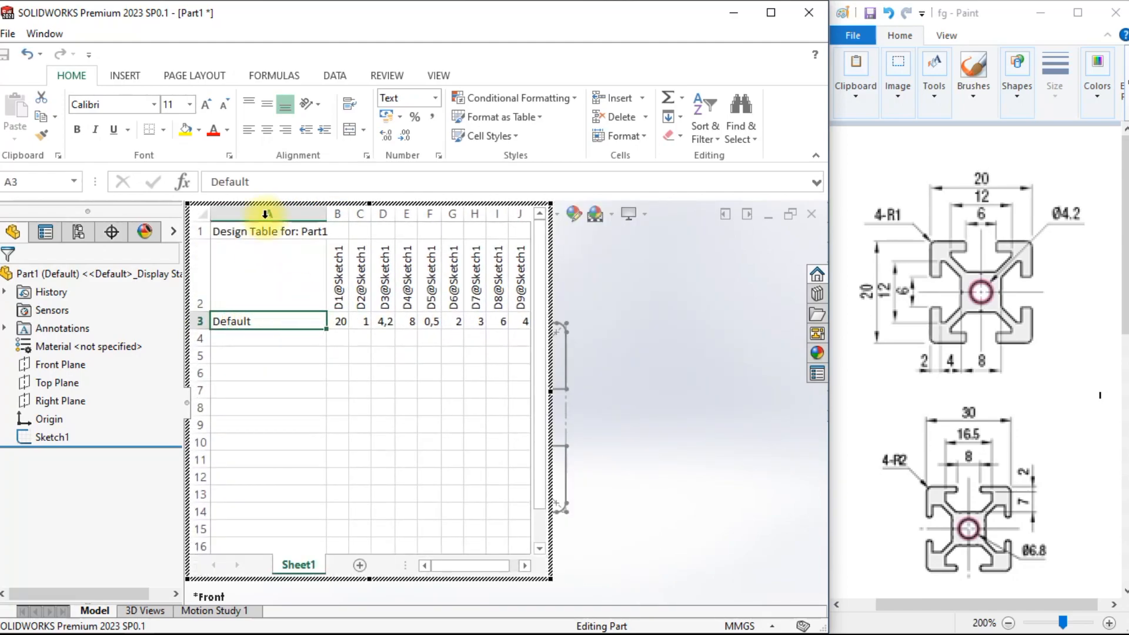
left_click_drag(252, 182, 186, 179)
key("Caps_Lock")
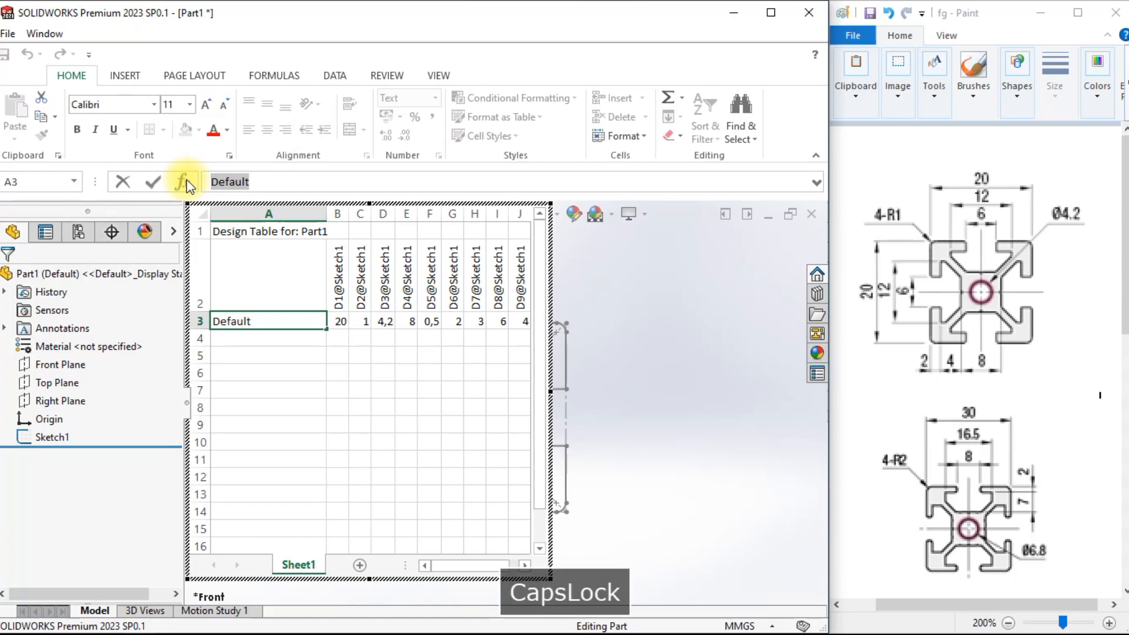
type("Alum")
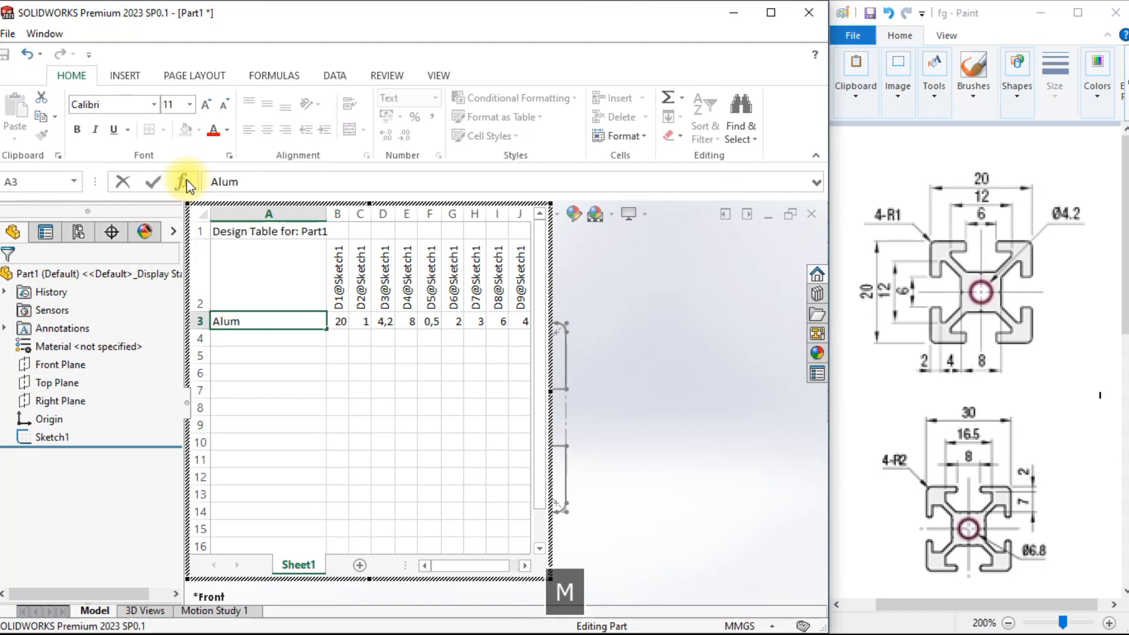
key("BackSpace")
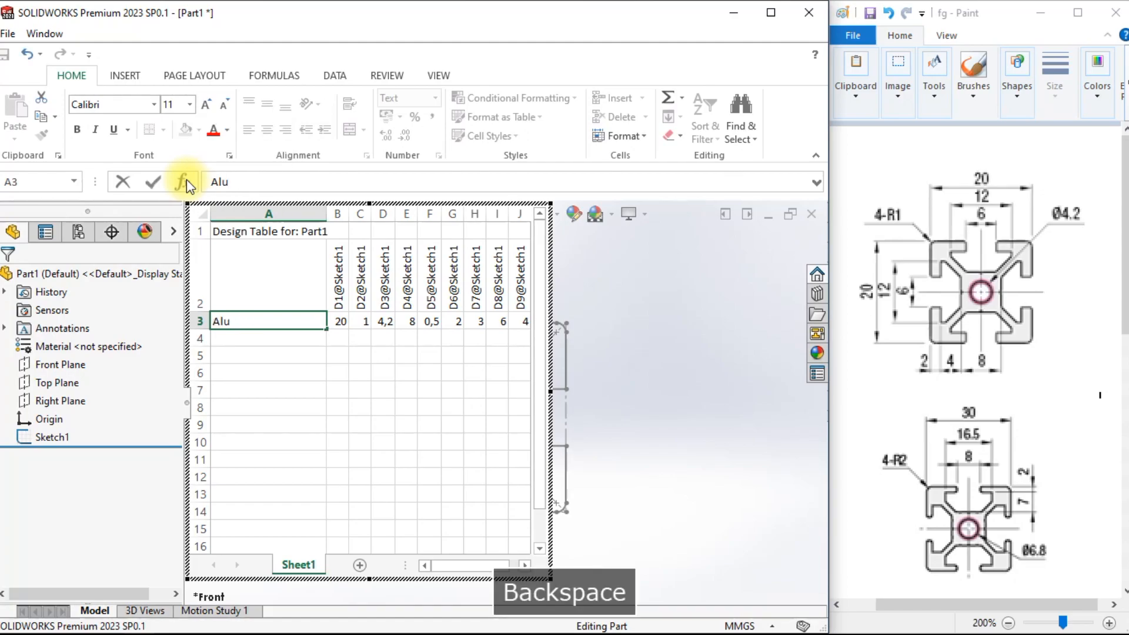
type("P")
key("Caps_Lock")
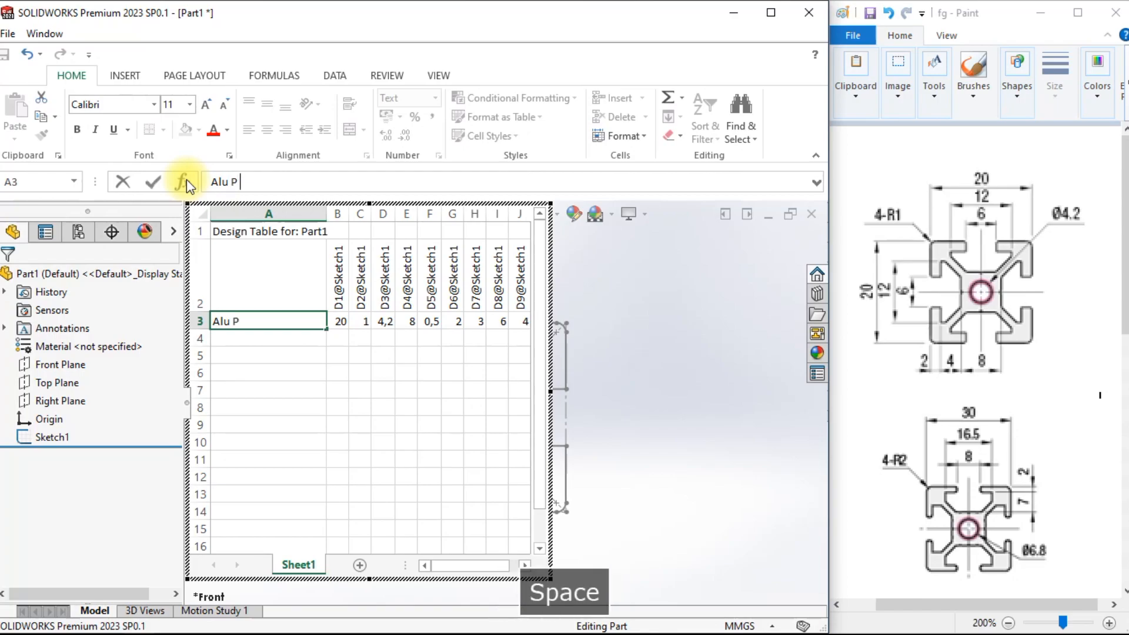
type("2020")
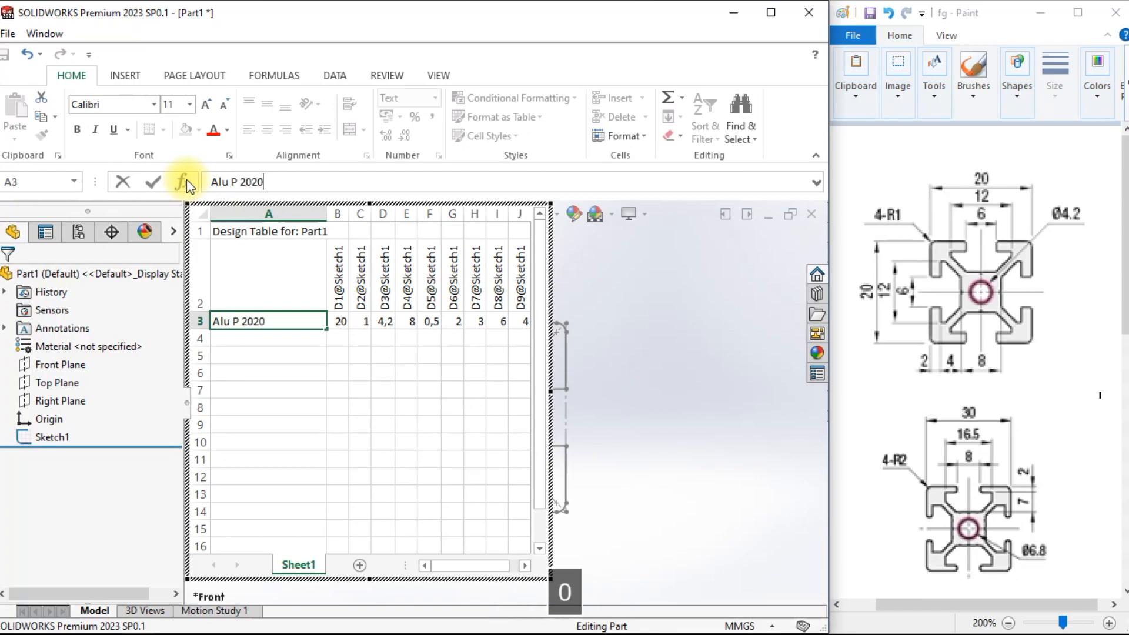
key("Return")
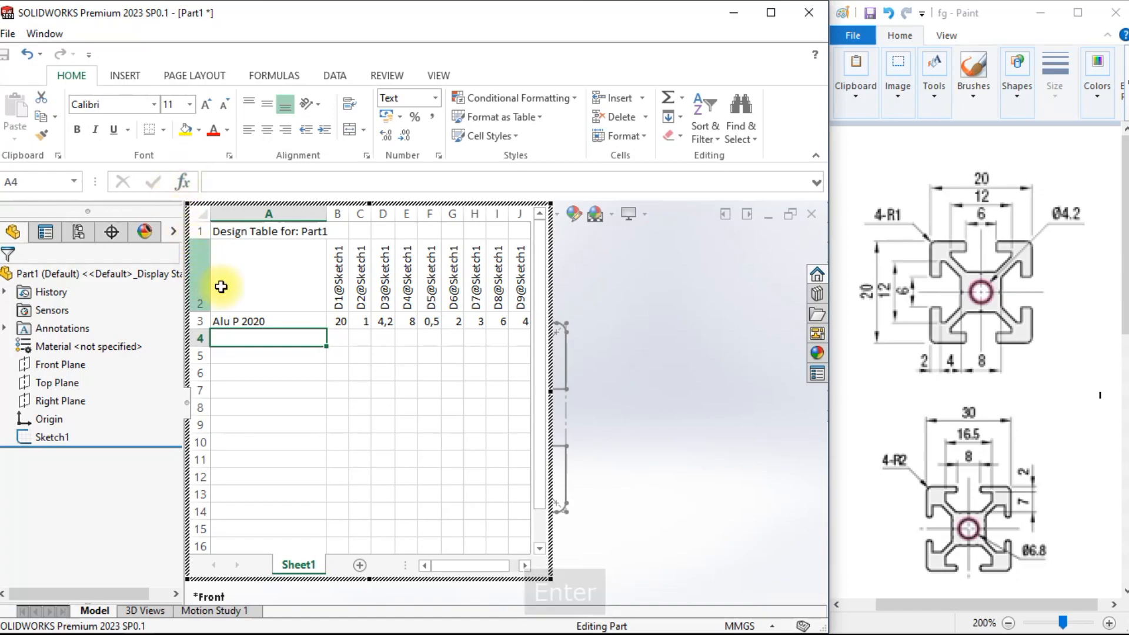
Fill the configuration name from A3 down to A5 and rename the entry in A4 as Alu P 3030.
left_click(294, 324)
left_click_drag(326, 329, 324, 356)
left_click(296, 340)
left_click(249, 184)
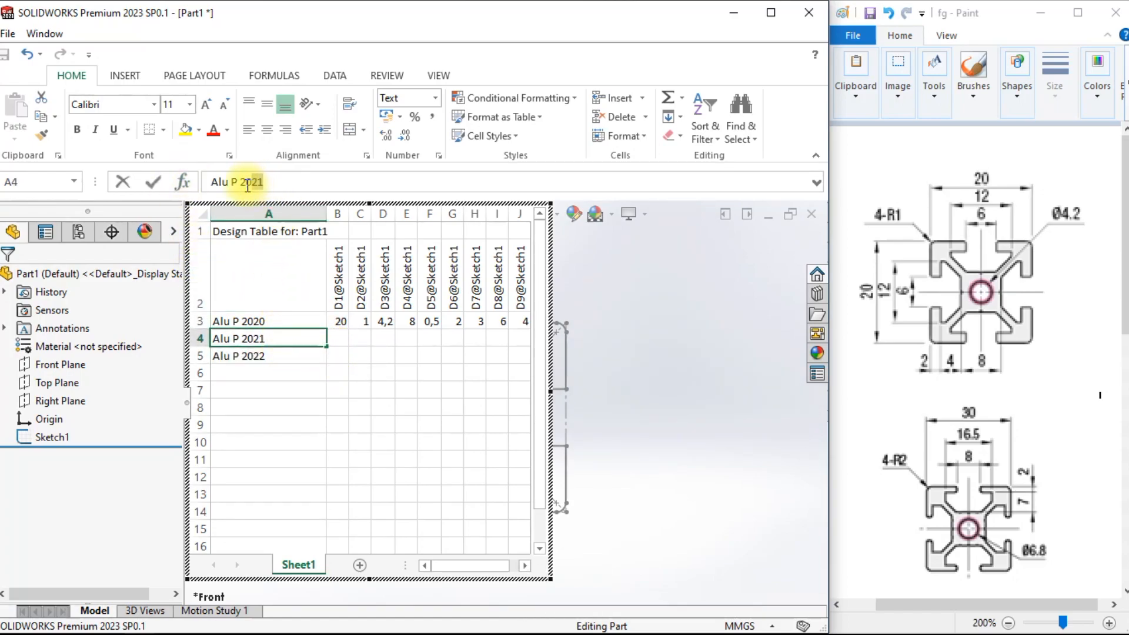
key("BackSpace")
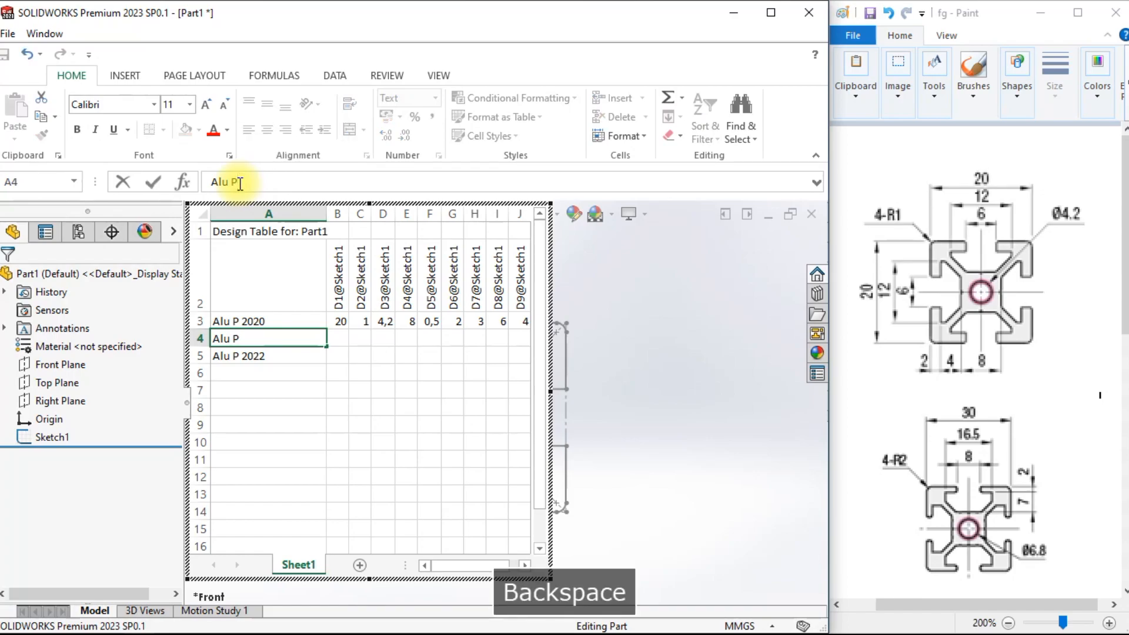
type("3")
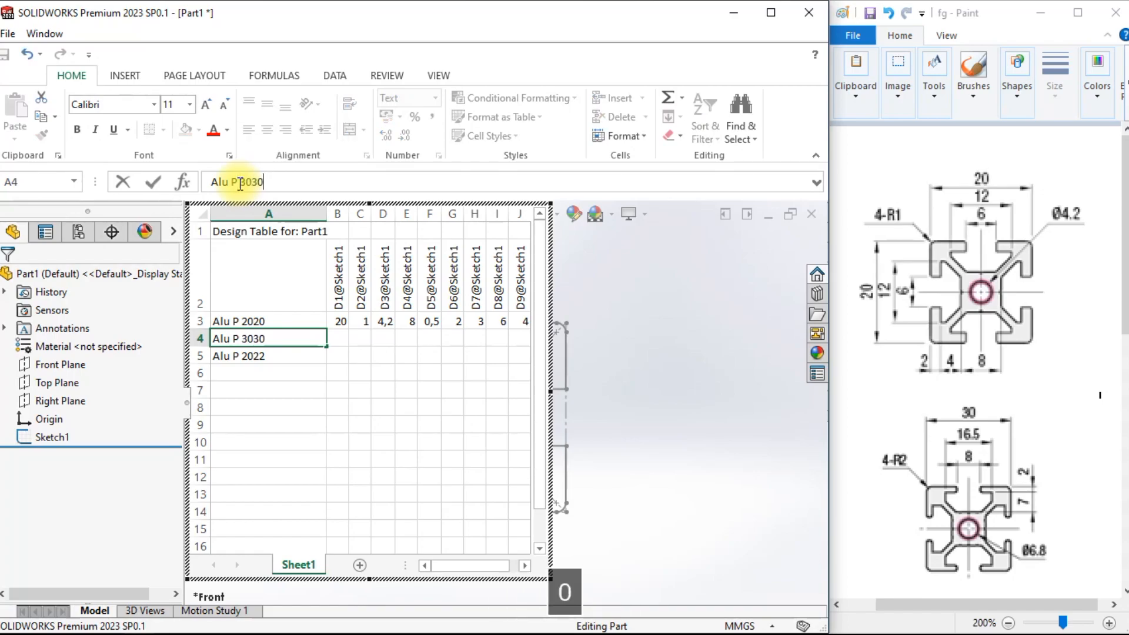
type("030")
key("Return")
Rename the configuration in cell A5 as Alu P 4040.
left_click(283, 180)
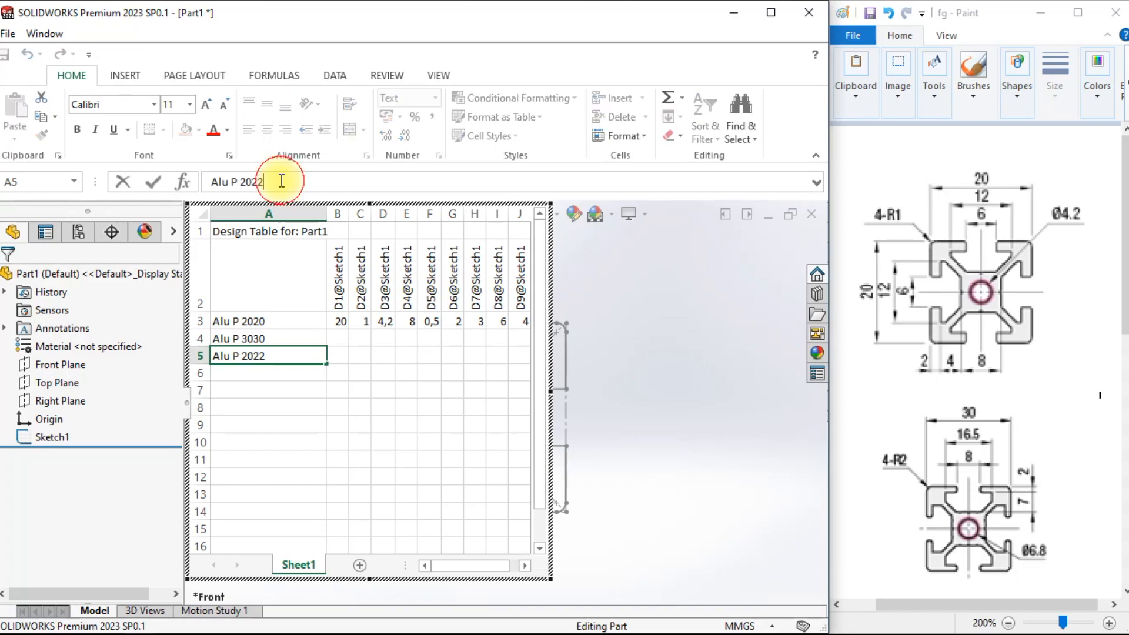
key("BackSpace")
key("BackSpace")
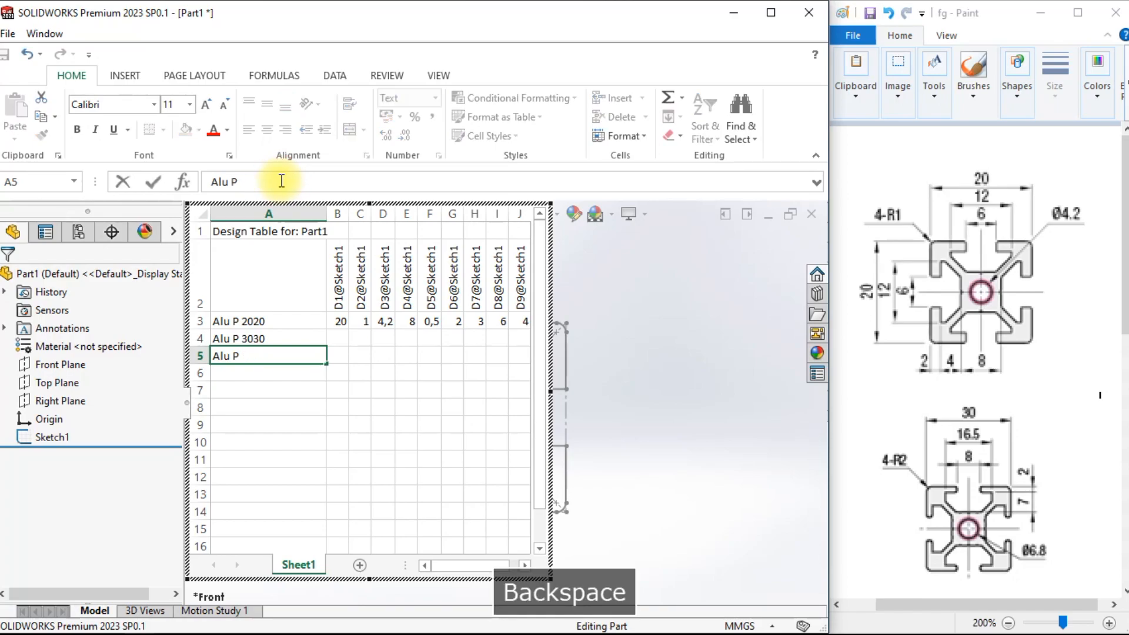
type("4040")
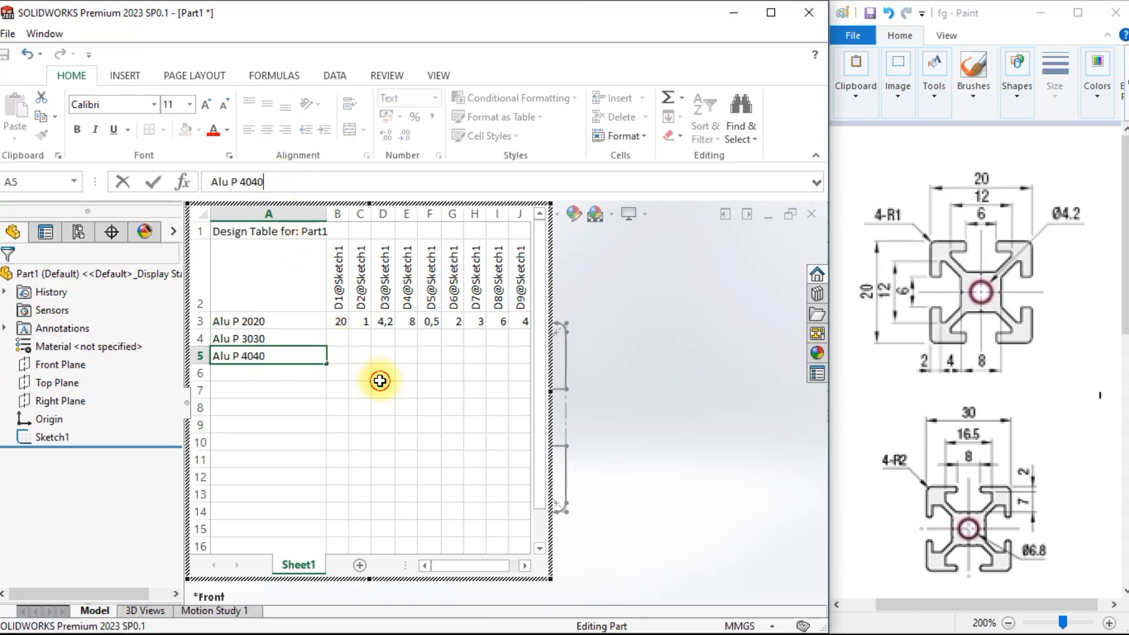
left_click(381, 374)
Widen the table frame and set D1@Sketch1 to 30 for Alu P 3030 and 40 for Alu P 4040.
left_click_drag(551, 576, 667, 570)
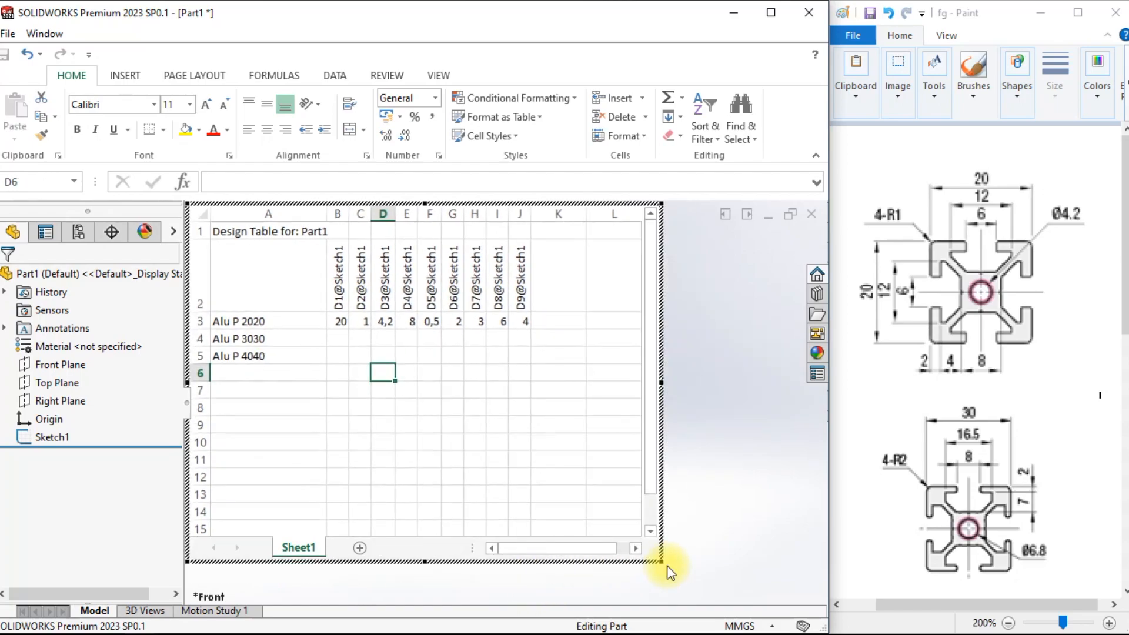
left_click(342, 321)
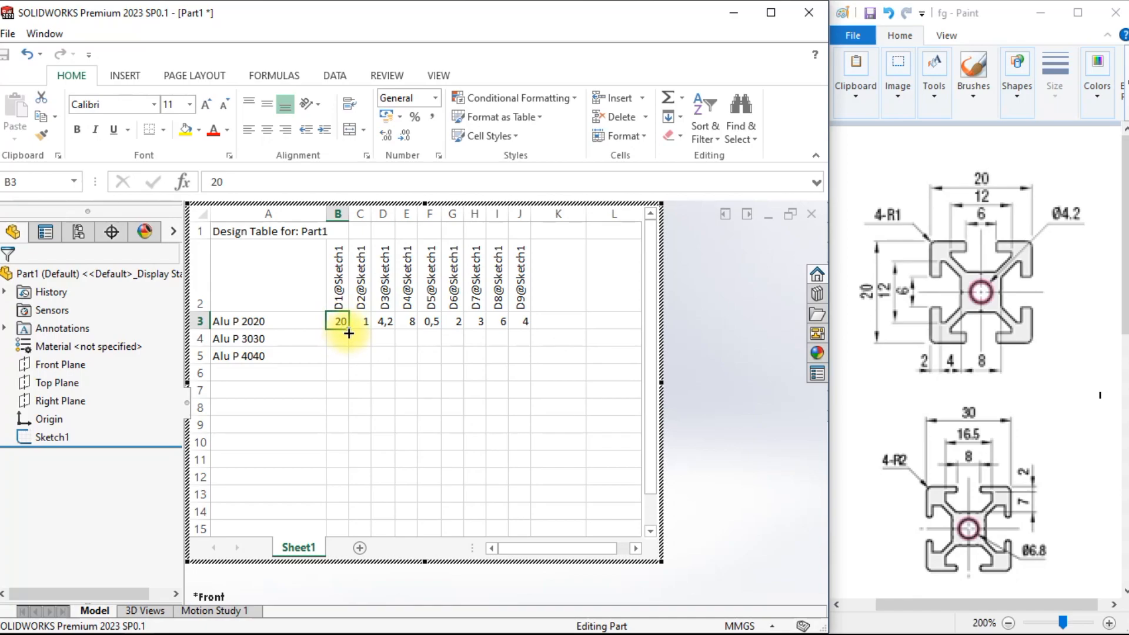
left_click_drag(347, 330, 352, 359)
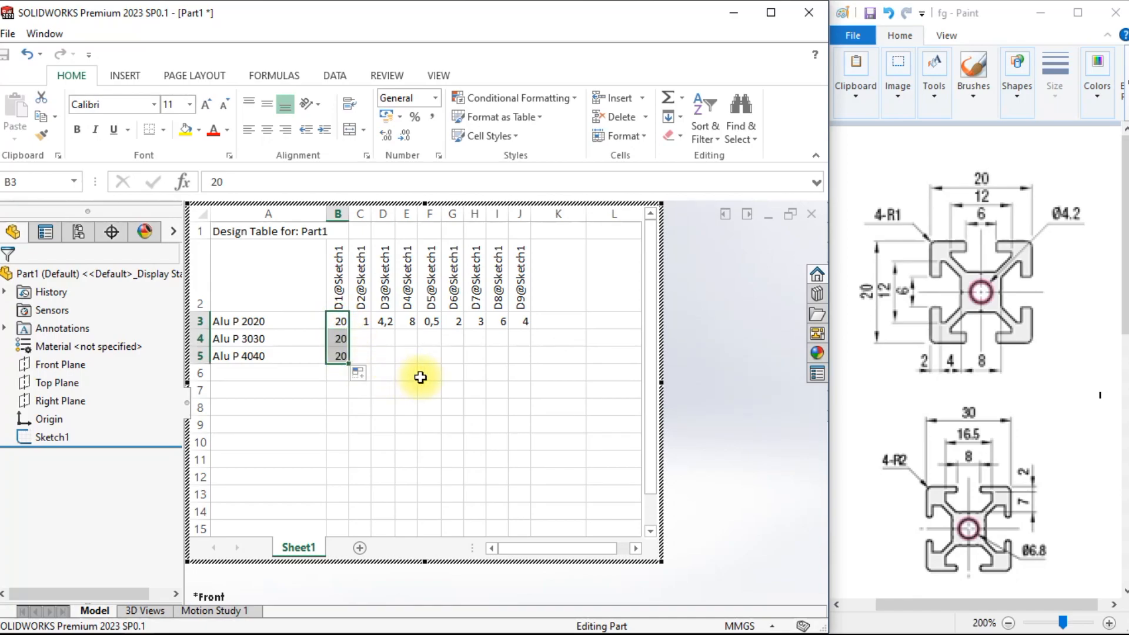
left_click(340, 338)
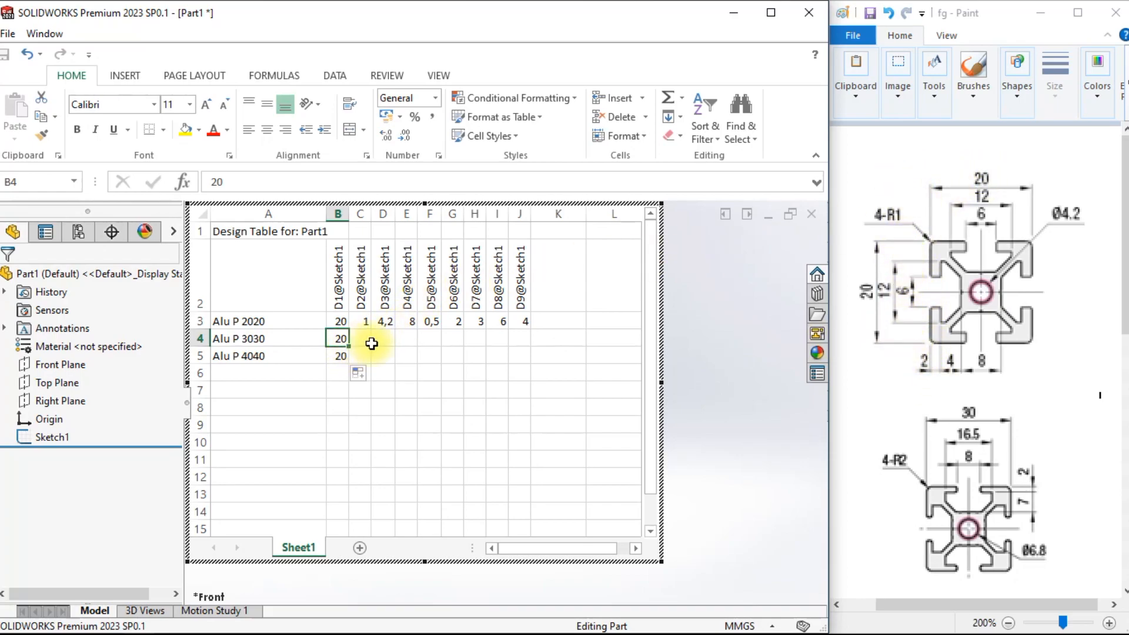
type("30")
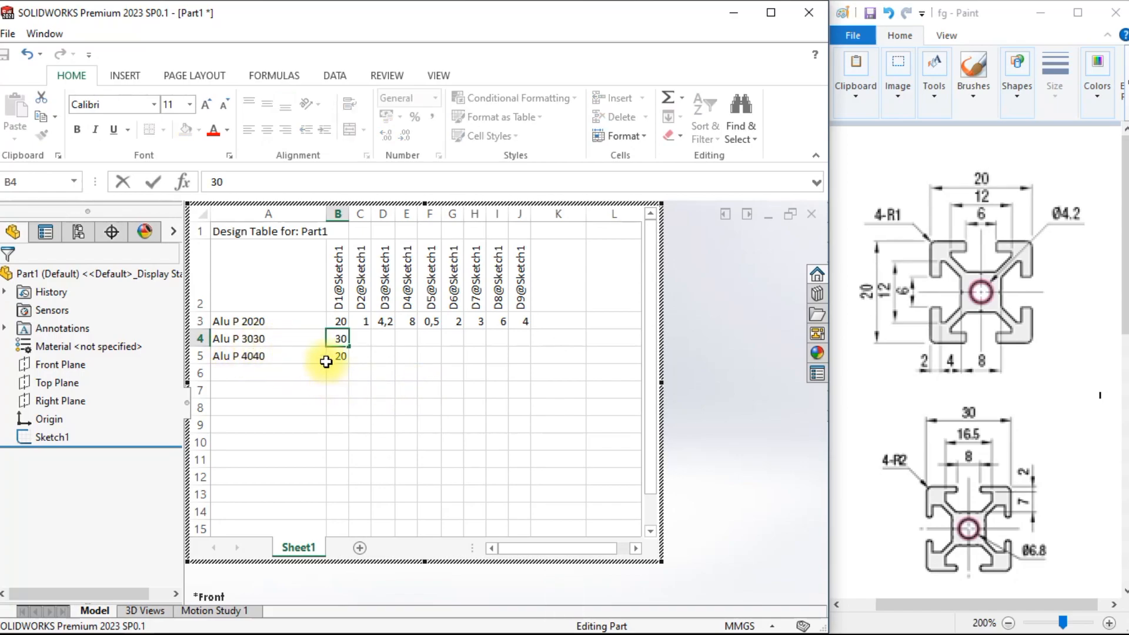
key("Return")
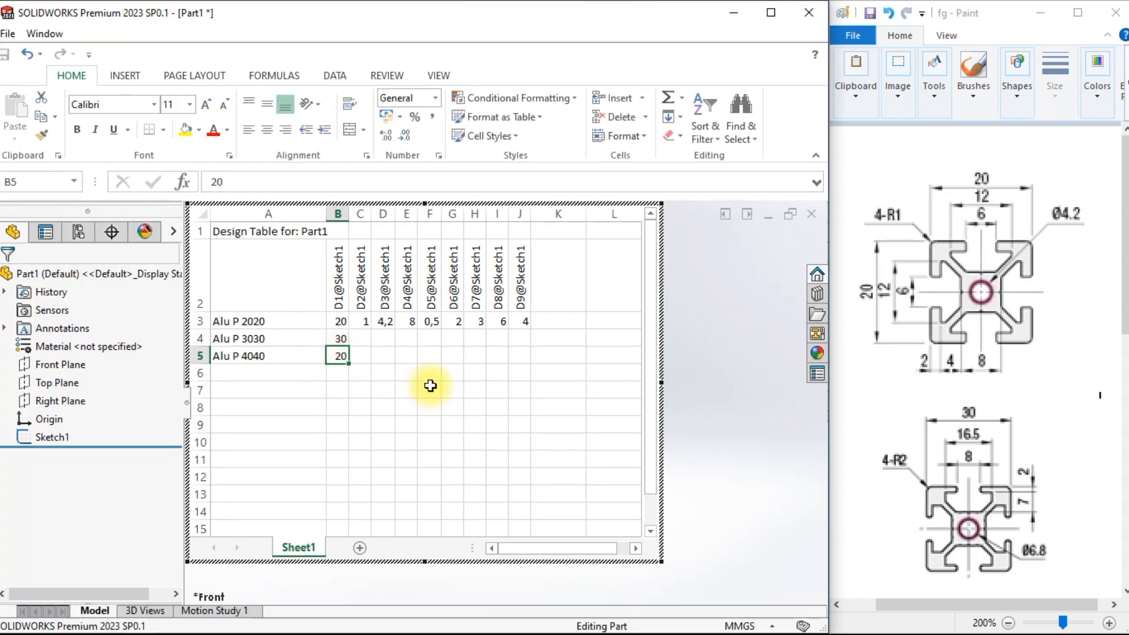
type("41")
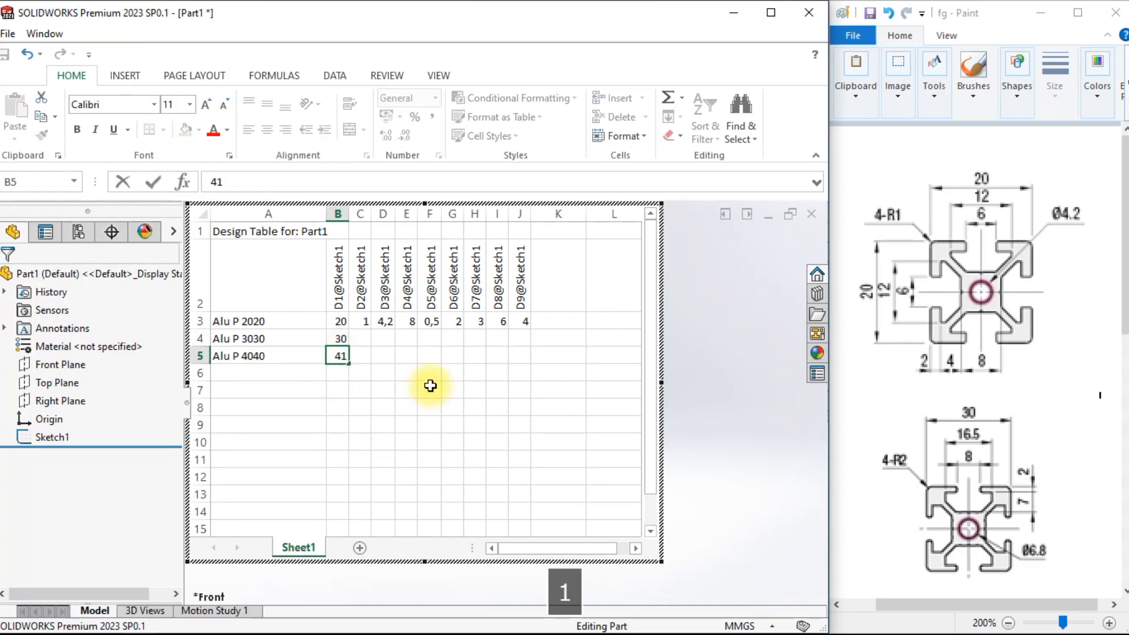
key("BackSpace")
type("0")
Set D2@Sketch1 to 2 for the Alu P 3030 configuration, following the reference drawing.
key("Up")
key("Up")
key("Right")
key("Down")
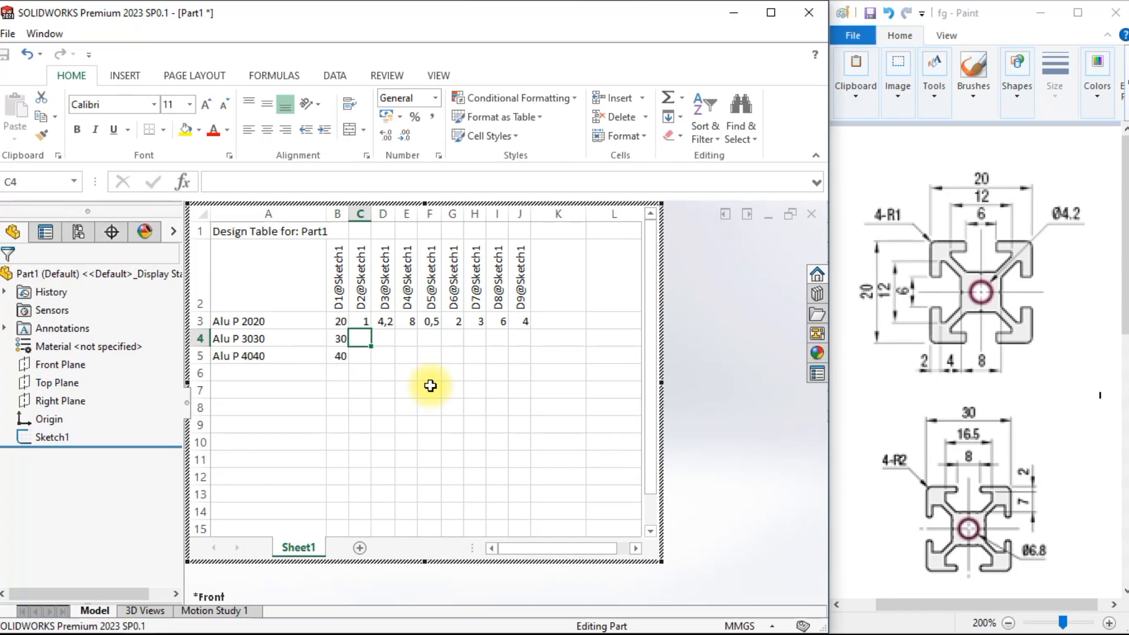
scroll(955, 416, "down", 2)
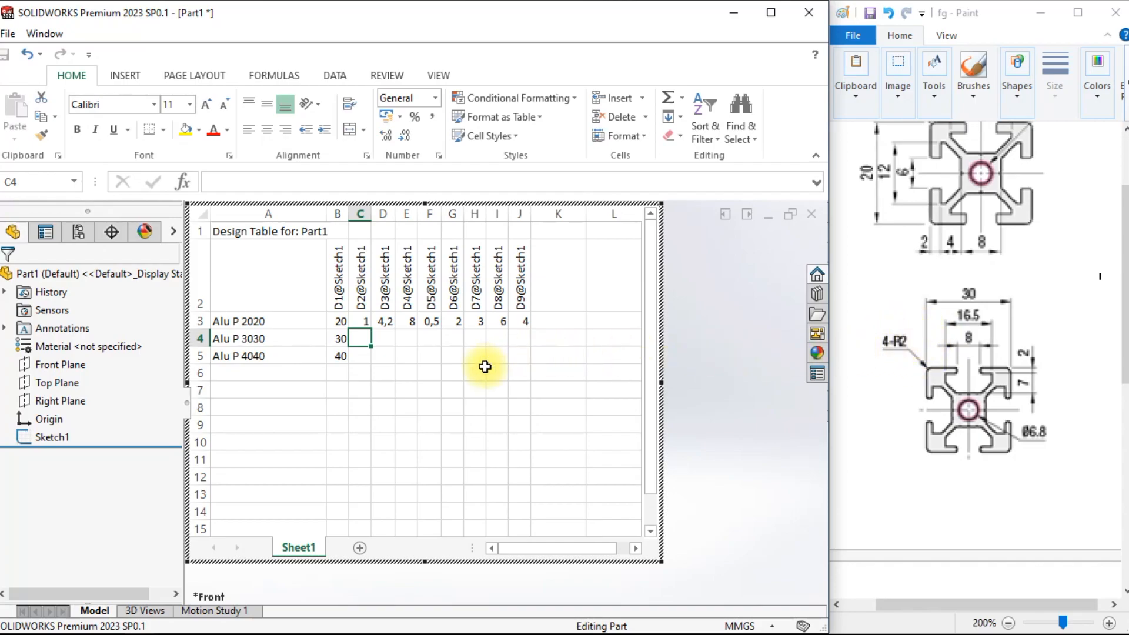
type("2")
key("Return")
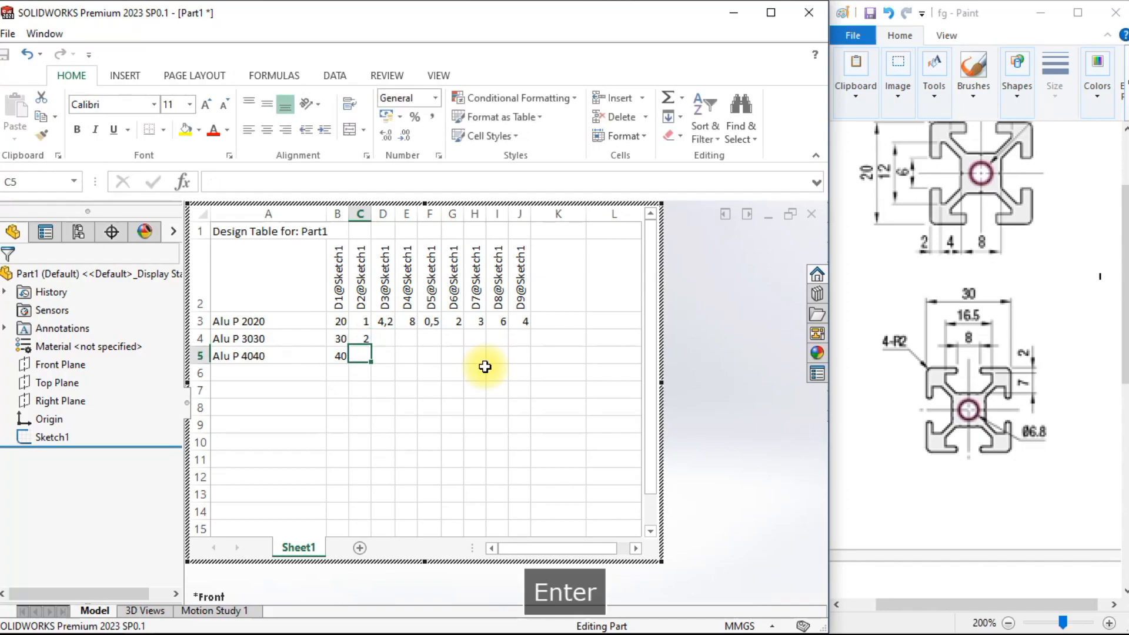
Set D2@Sketch1 to 3 for the Alu P 4040 configuration, following the 40 mm profile in the reference drawing.
scroll(911, 427, "down", 3)
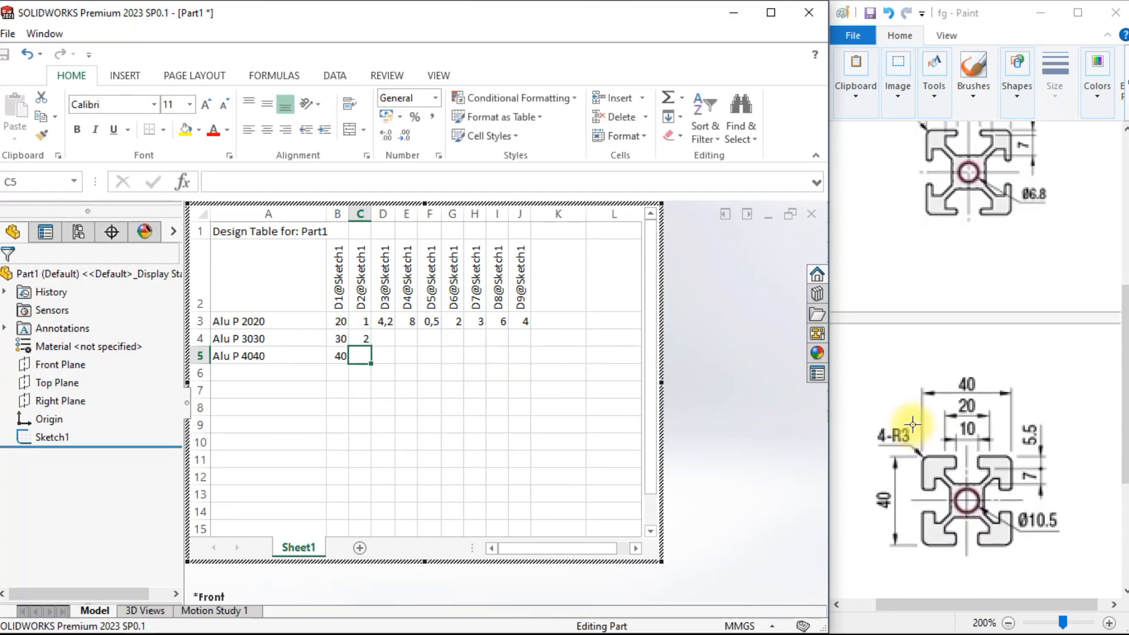
scroll(912, 423, "down", 2)
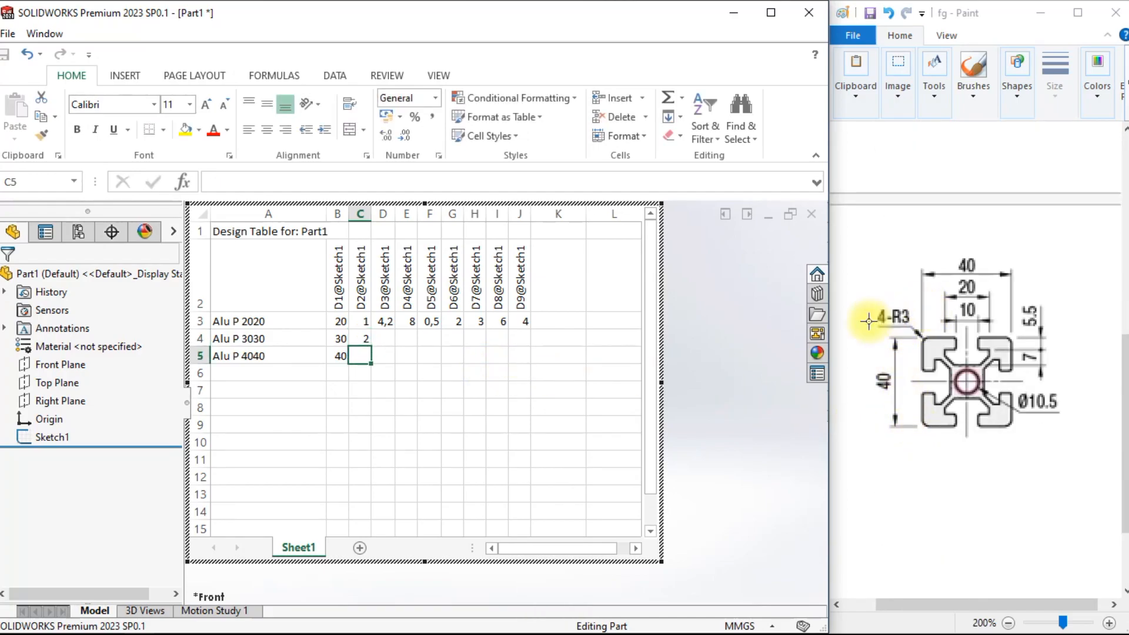
type("3")
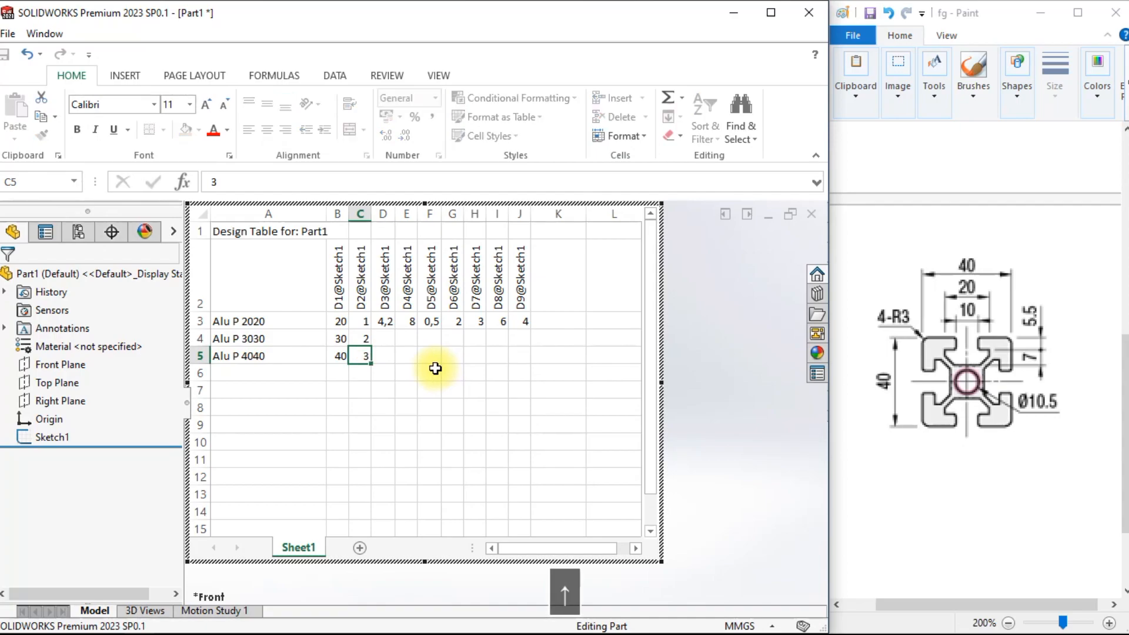
Fill the D3@Sketch1 value of Alu P 2020 down to the Alu P 3030 and Alu P 4040 rows.
key("Up")
key("Up")
key("Right")
key("Down")
key("Up")
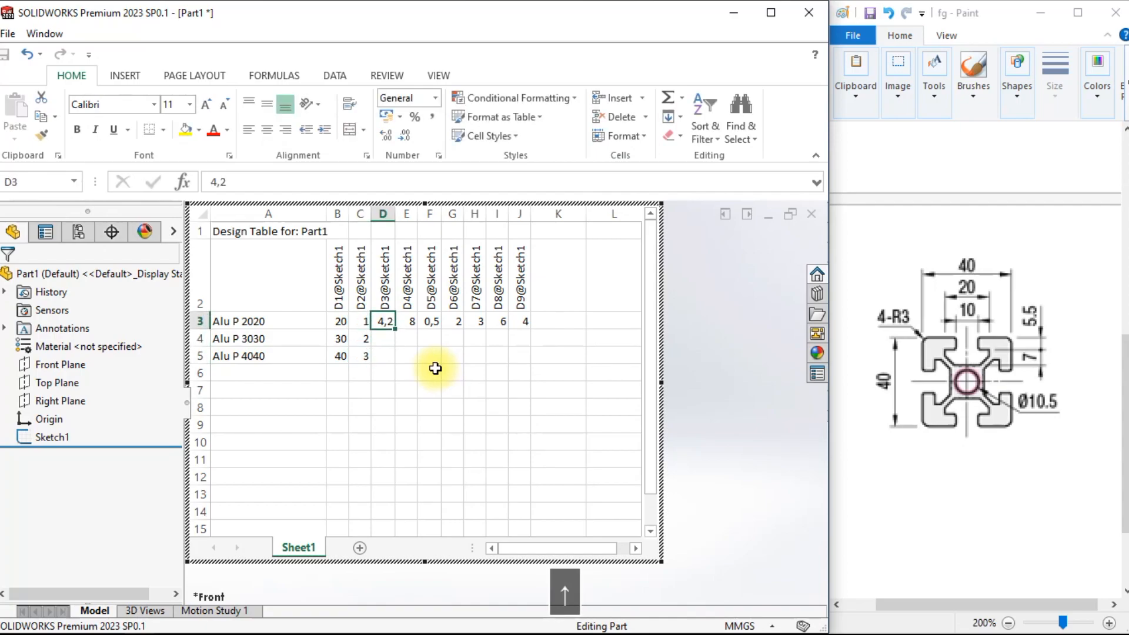
scroll(912, 377, "up", 5)
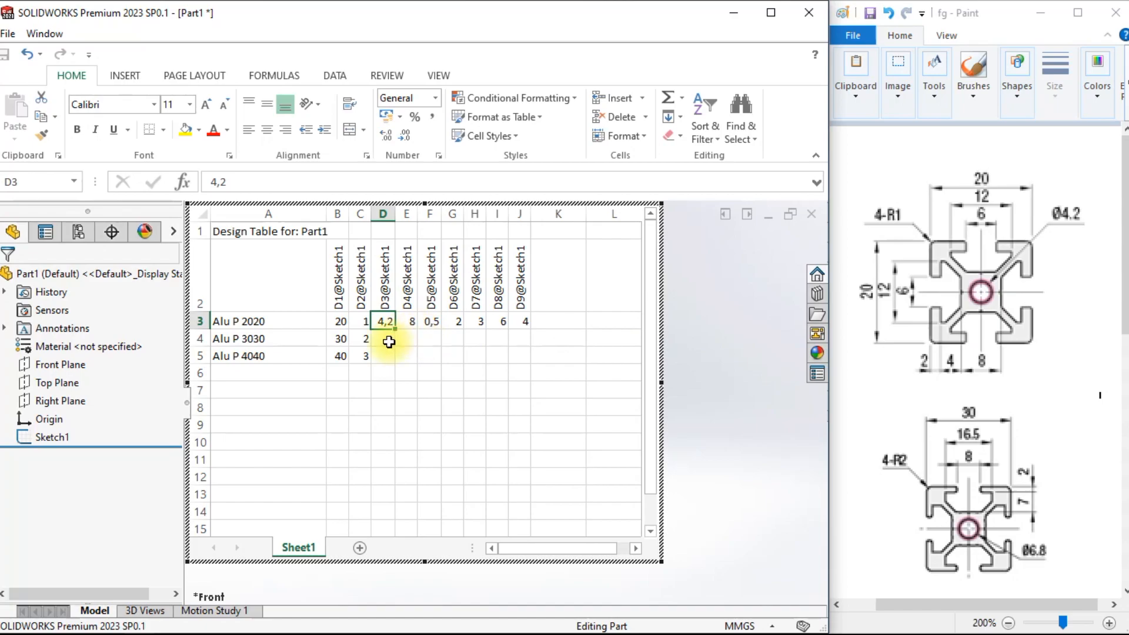
mouse_move(392, 336)
left_mouse_down()
mouse_move(382, 371)
mouse_move(385, 360)
left_mouse_up()
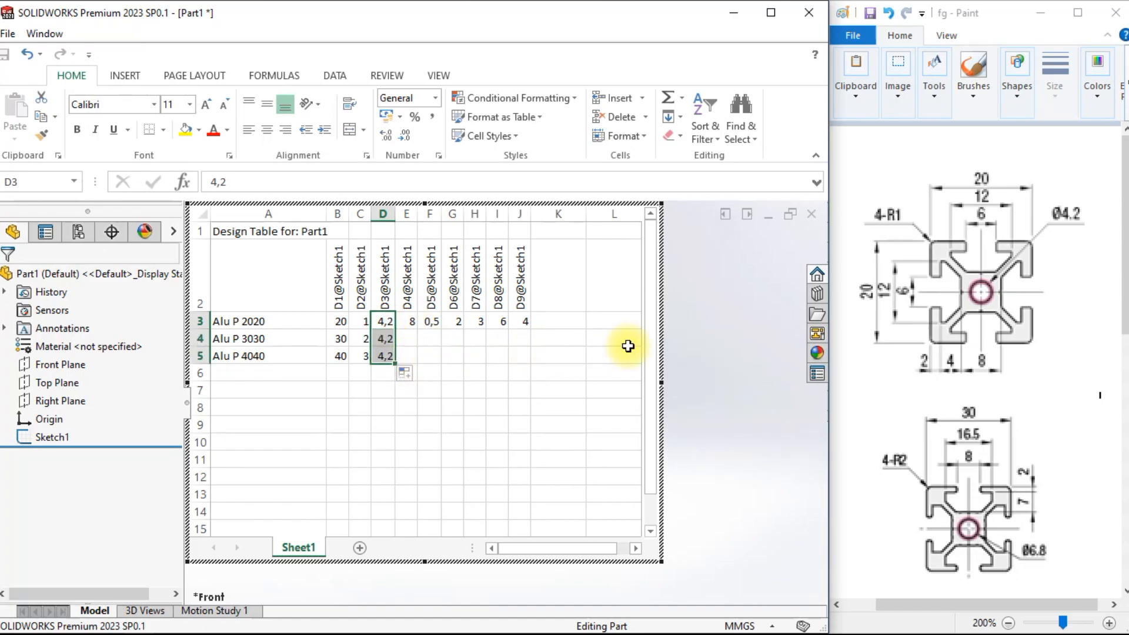
Set D3@Sketch1 to 6,8 for Alu P 3030 and 10,5 for Alu P 4040, following the hole diameters in the reference drawing.
scroll(965, 376, "down", 2)
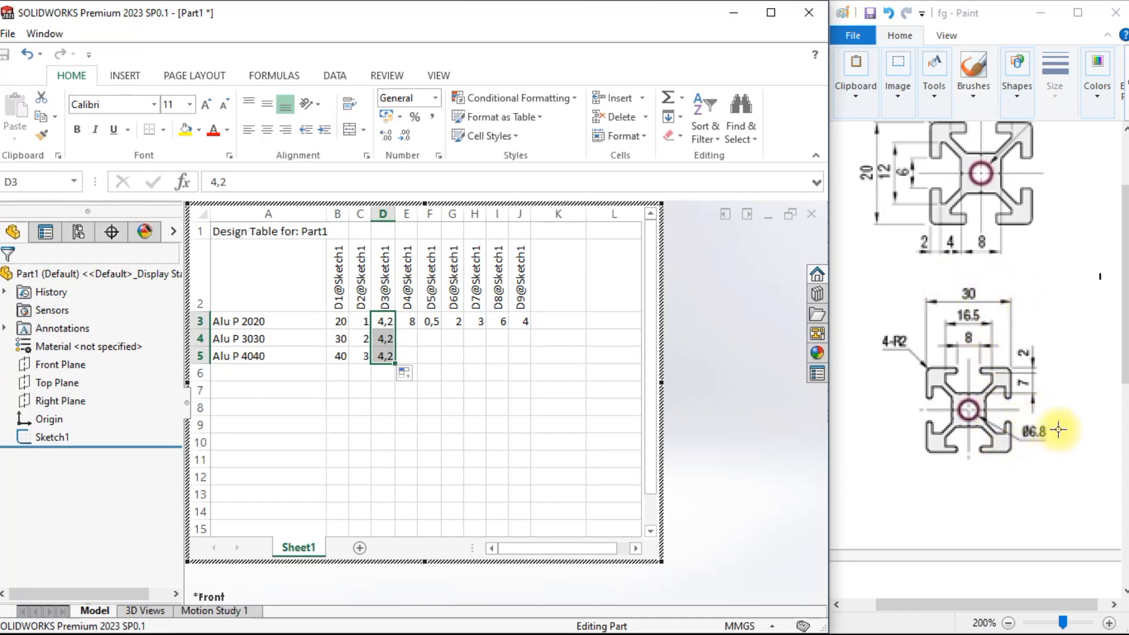
left_click(385, 338)
type("6")
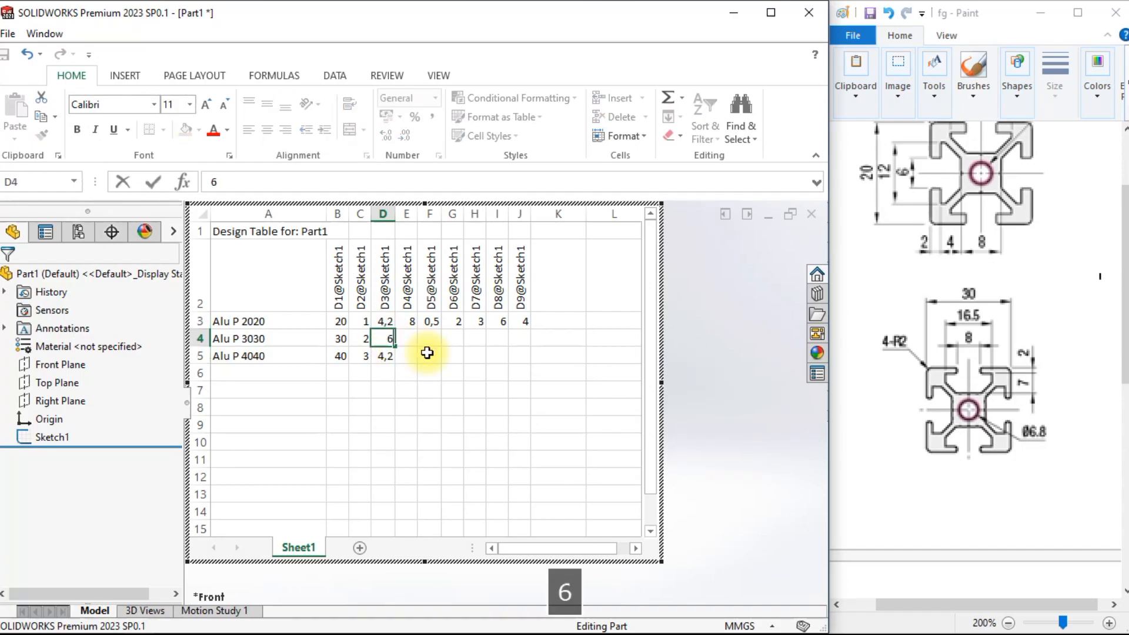
type(",8")
left_click(382, 357)
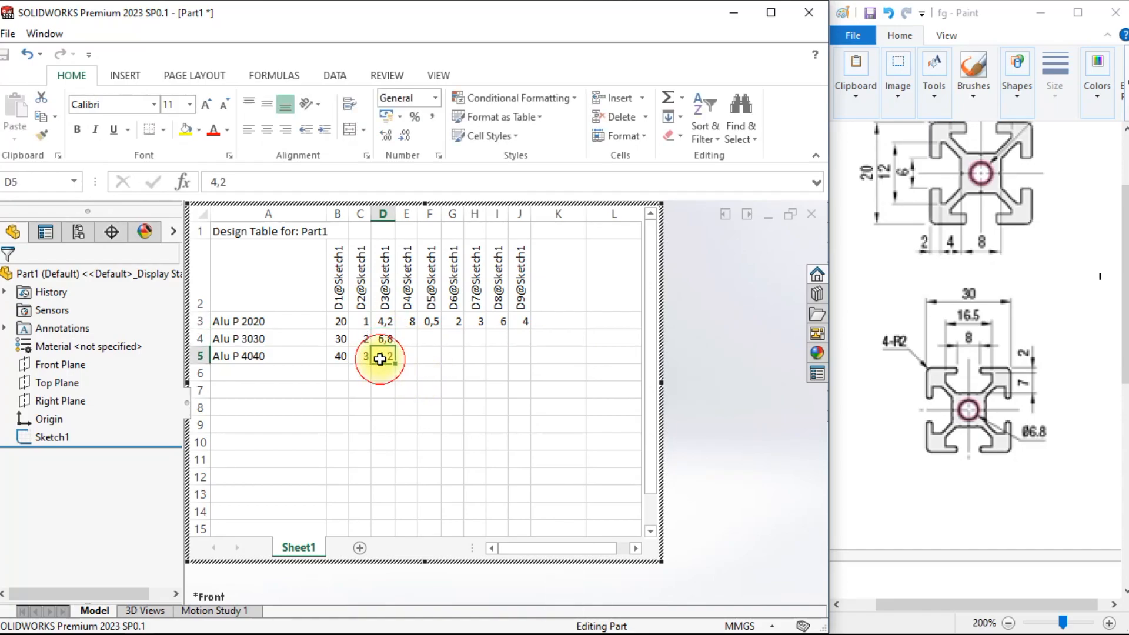
scroll(895, 412, "down", 3)
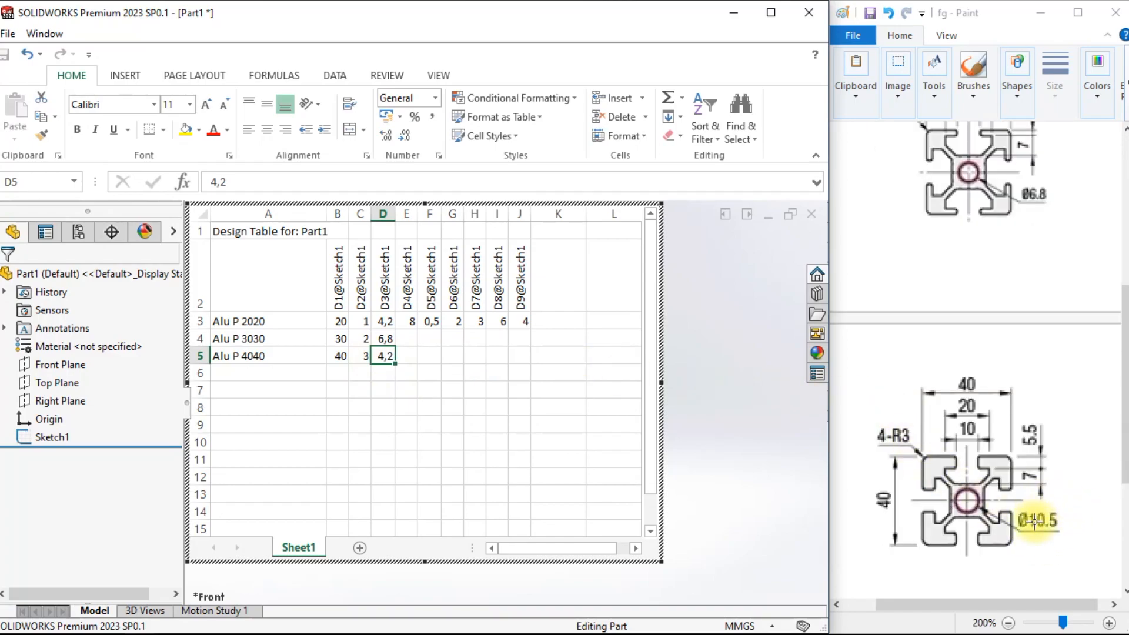
type("10,5")
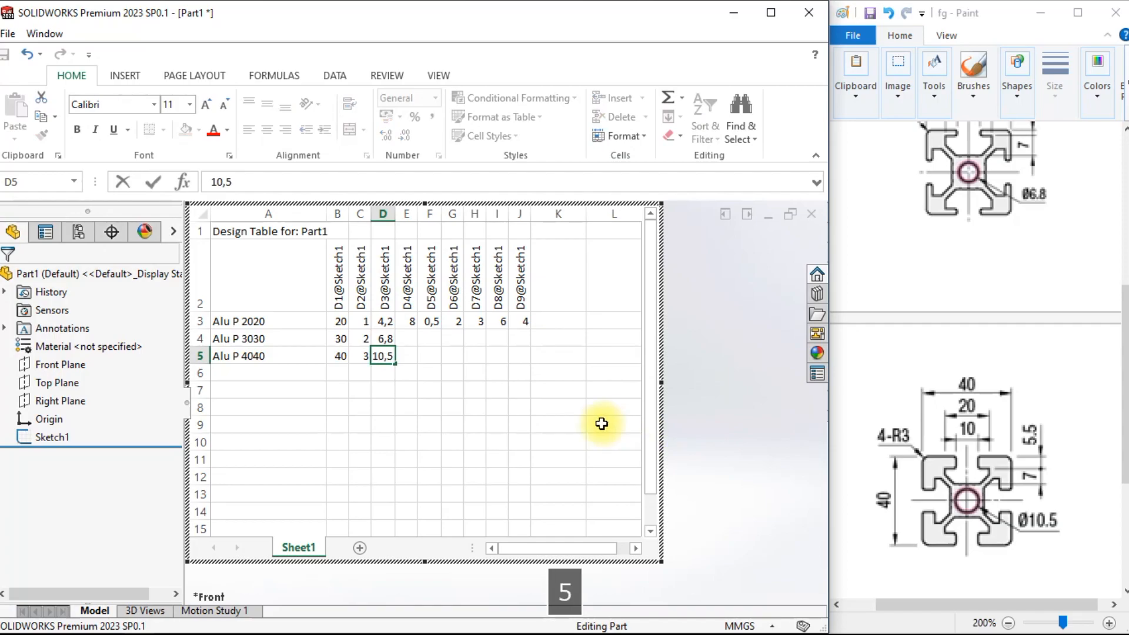
left_click(472, 373)
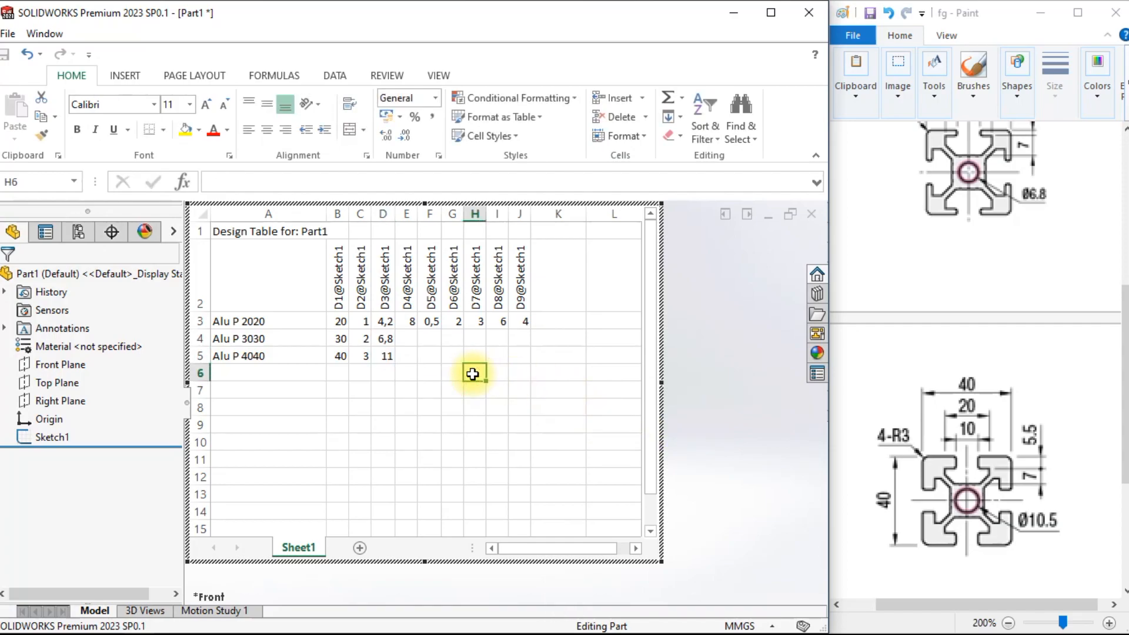
Fill the D4@Sketch1 value 8 from Alu P 2020 down to Alu P 4040 and compare it with the reference profiles.
left_click(410, 319)
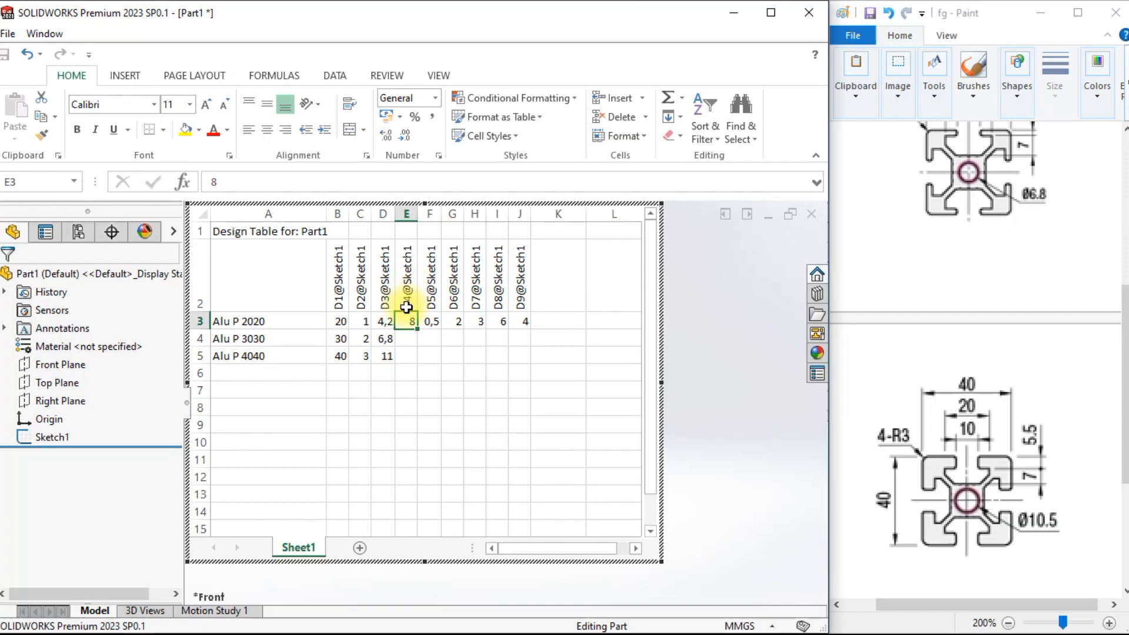
left_click_drag(417, 329, 418, 360)
scroll(1006, 414, "up", 5)
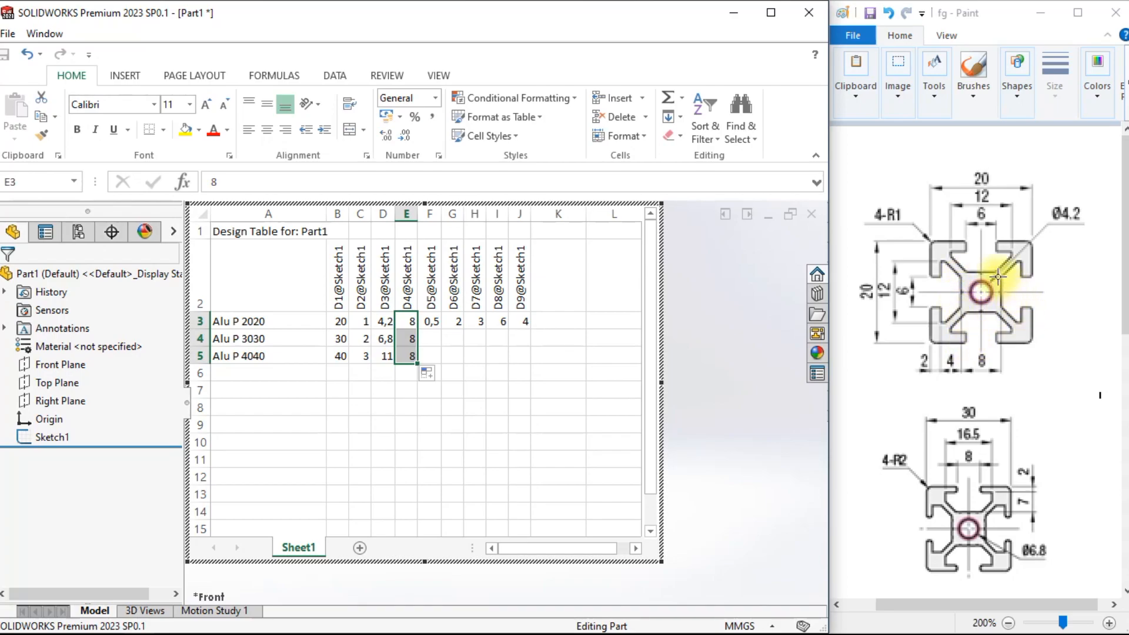
scroll(970, 470, "down", 2)
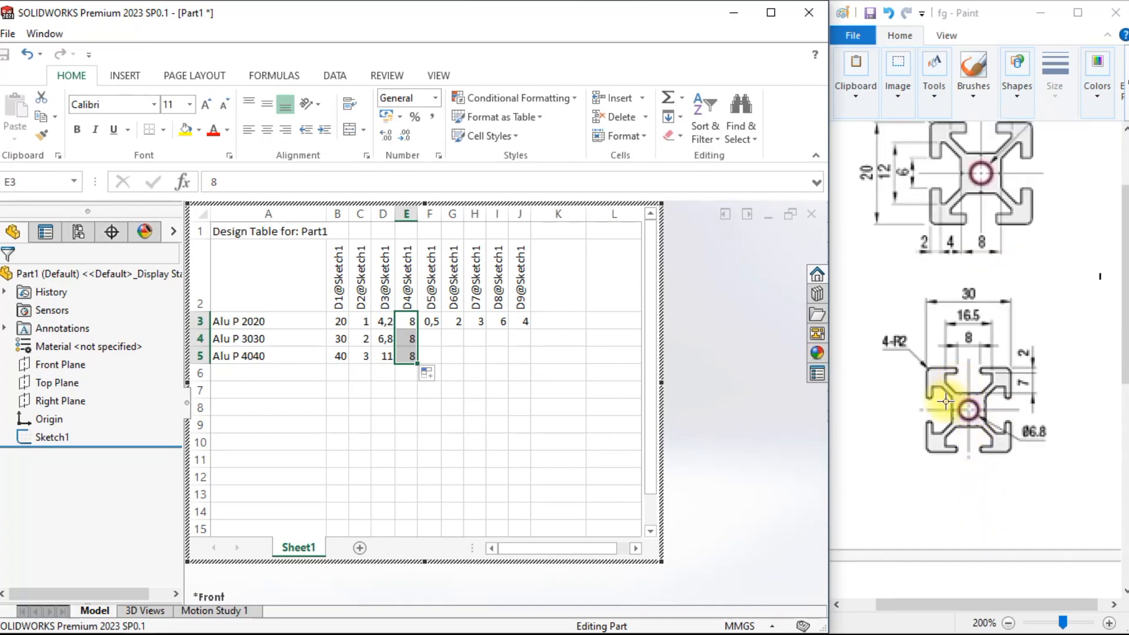
scroll(972, 403, "down", 6)
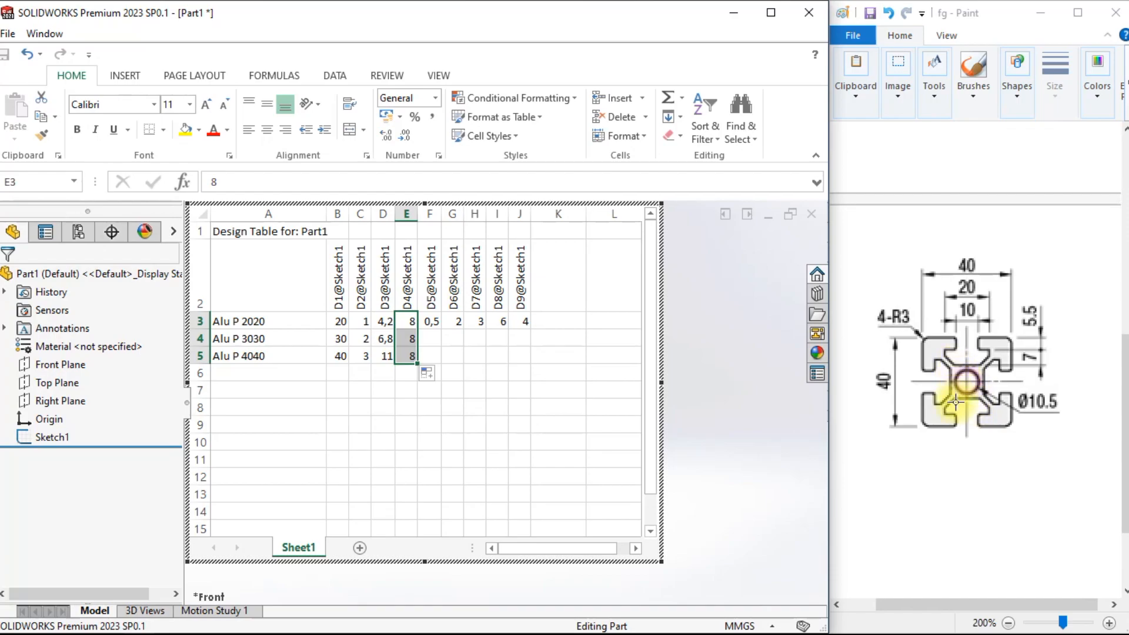
scroll(966, 379, "up", 2)
scroll(966, 379, "up", 6)
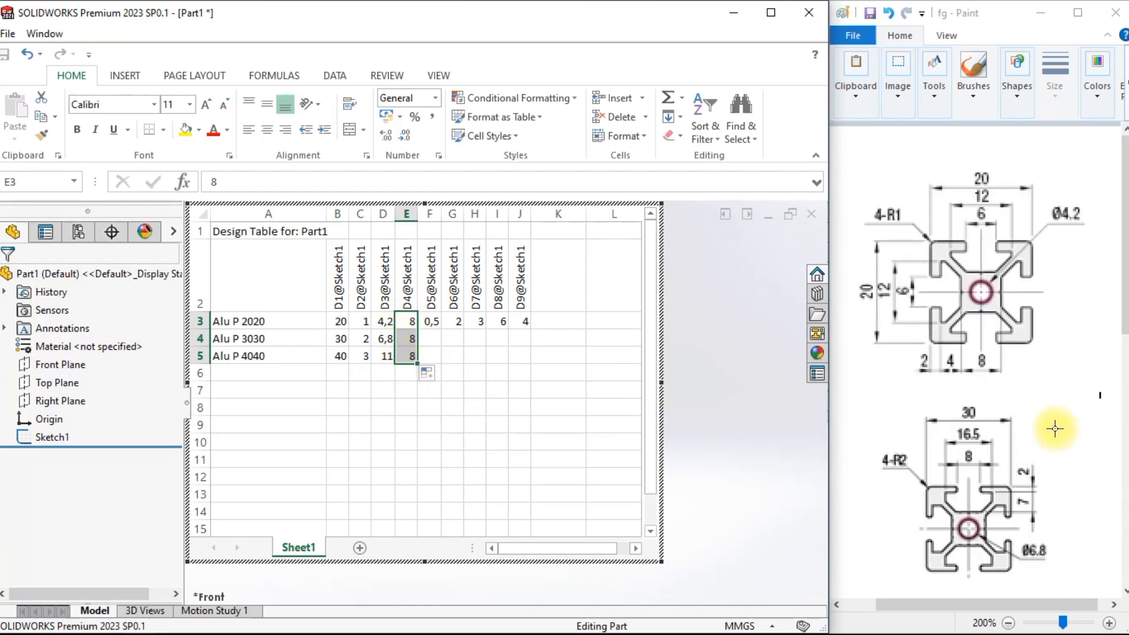
Mark the diagonal web of the 20 mm profile in the Paint reference drawing with brush strokes, and undo the strokes.
left_click(435, 333)
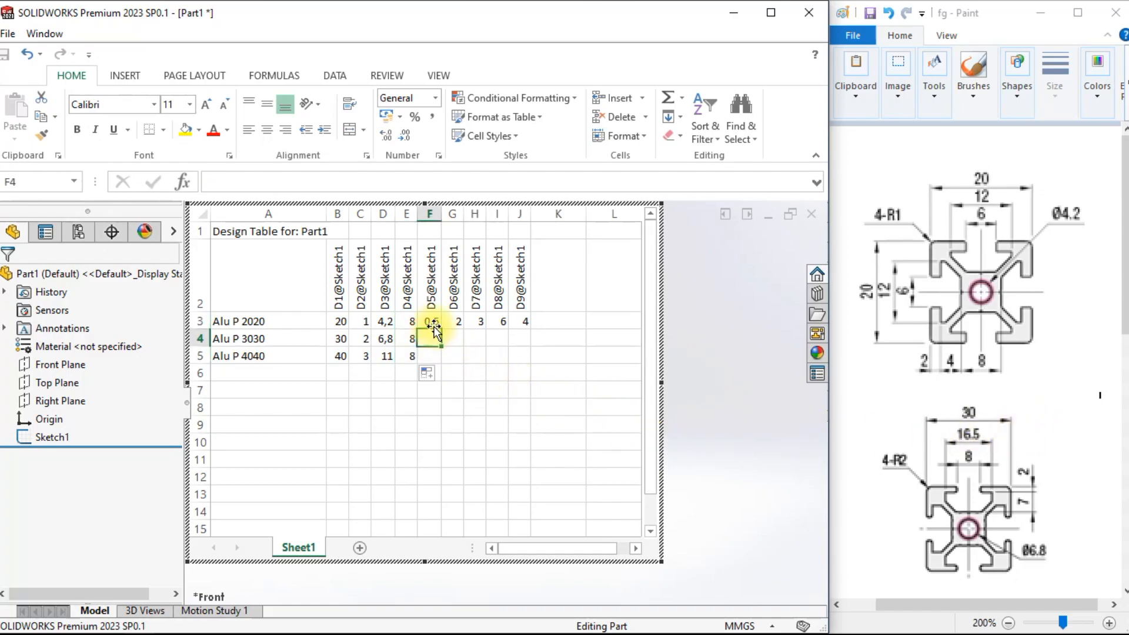
scroll(968, 282, "down", 2)
scroll(969, 282, "up", 2)
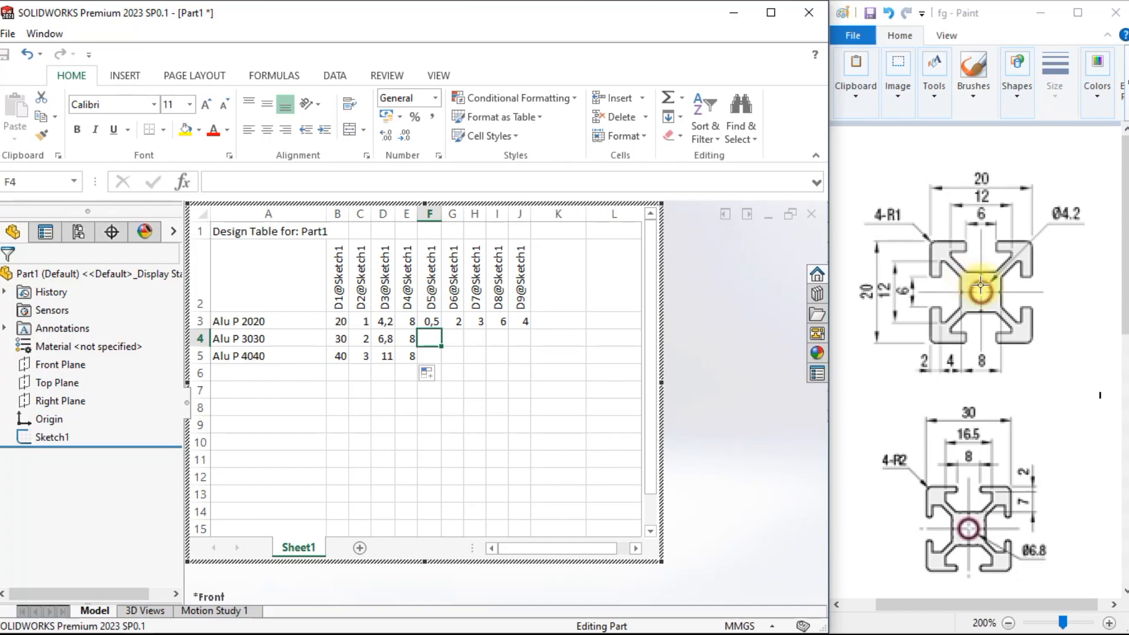
left_click(980, 291)
mouse_move(965, 277)
left_mouse_down()
mouse_move(924, 237)
mouse_move(969, 279)
left_mouse_up()
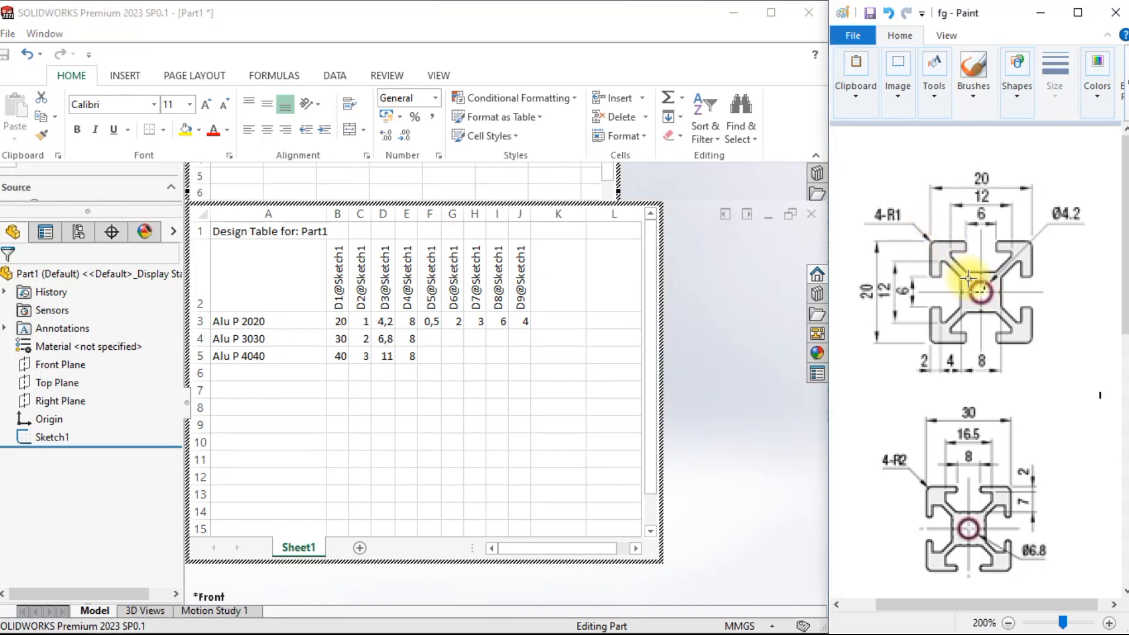
left_click(974, 72)
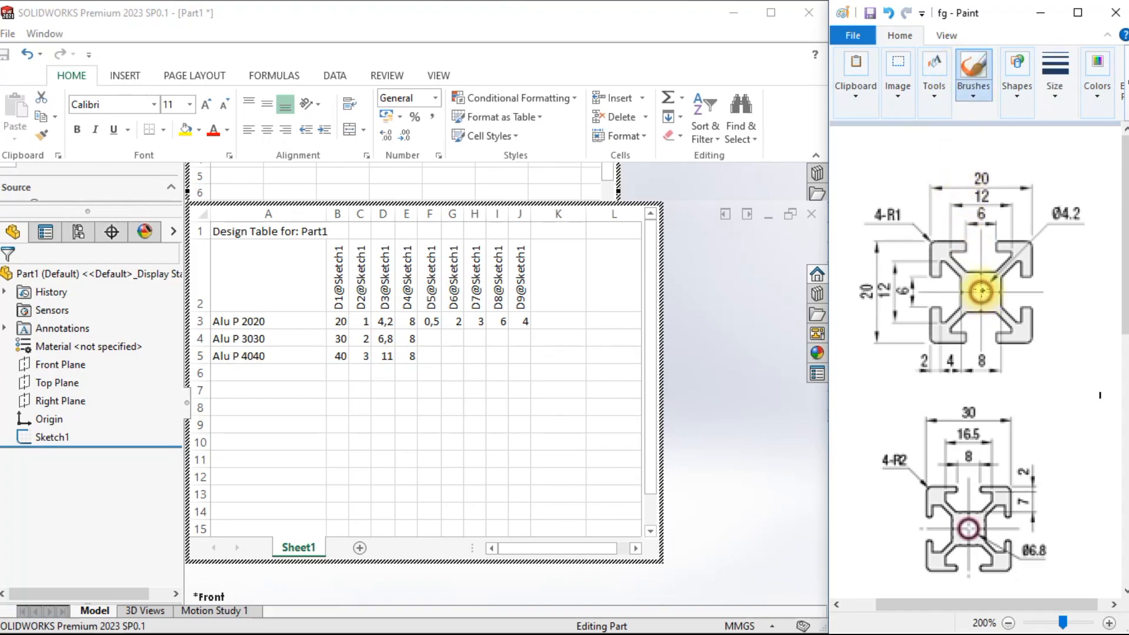
mouse_move(981, 290)
left_mouse_down()
mouse_move(956, 253)
mouse_move(913, 225)
left_mouse_up()
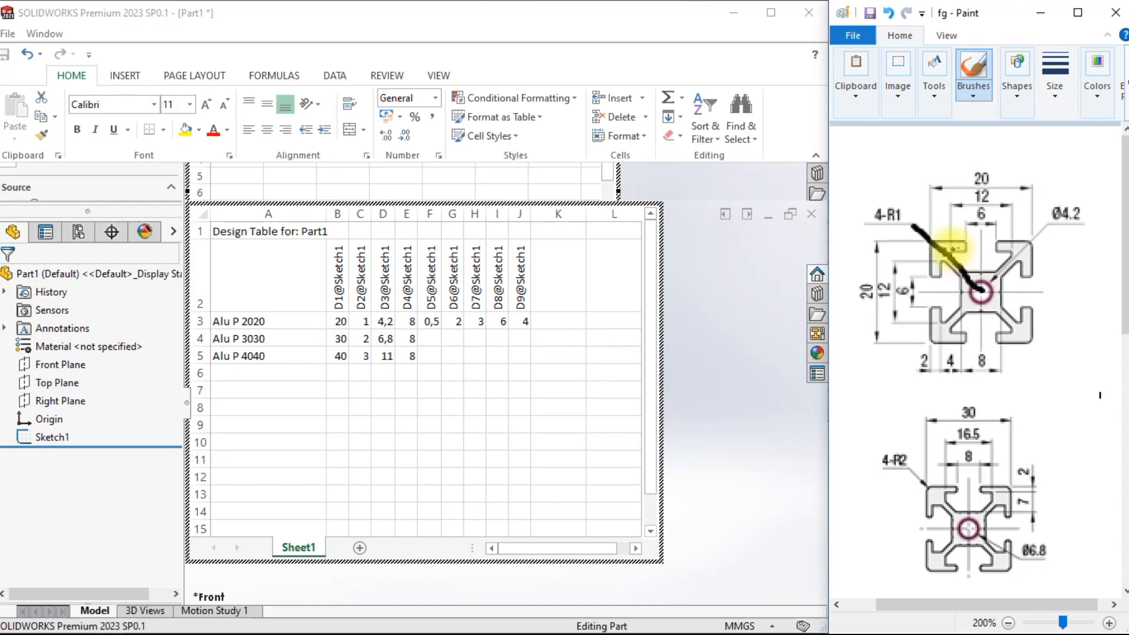
left_click_drag(952, 246, 974, 274)
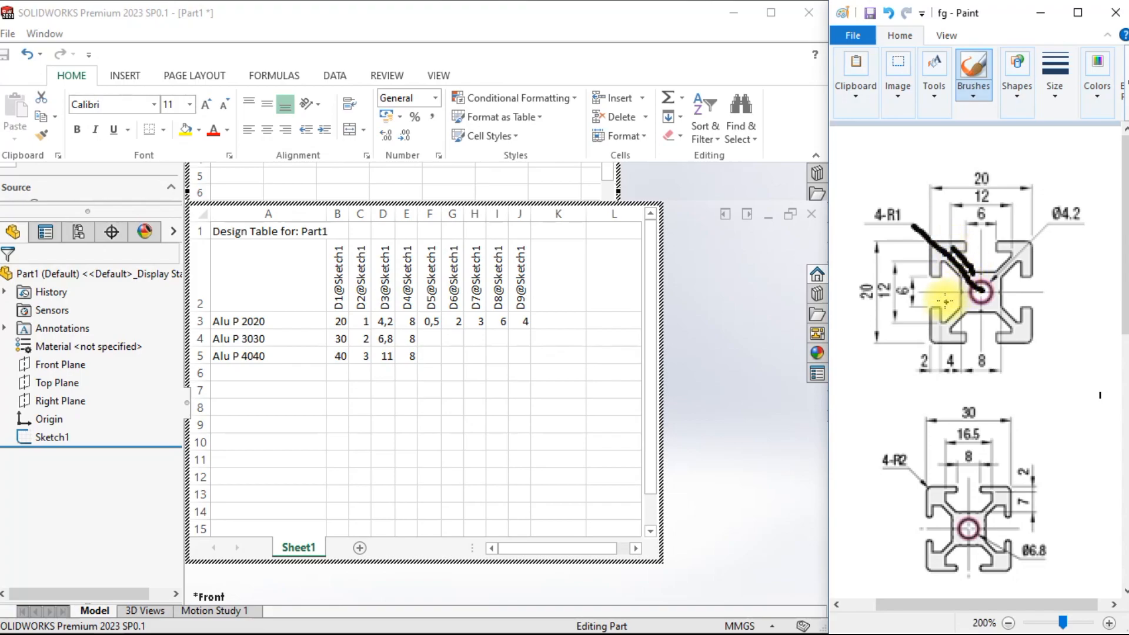
key("ctrl+z")
key("ctrl+z")
scroll(971, 412, "down", 2)
scroll(973, 411, "up", 2)
Fill the D5@Sketch1 value 0,5 from Alu P 2020 down to the Alu P 3030 and Alu P 4040 rows.
left_click(441, 327)
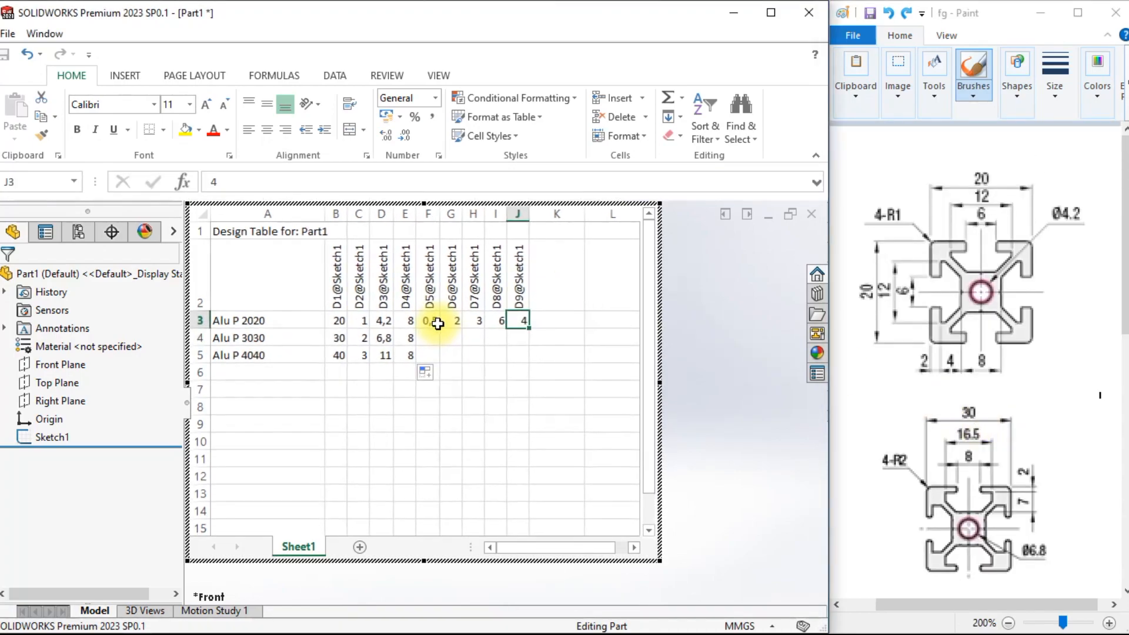
left_click_drag(441, 321, 438, 365)
key("ctrl+d")
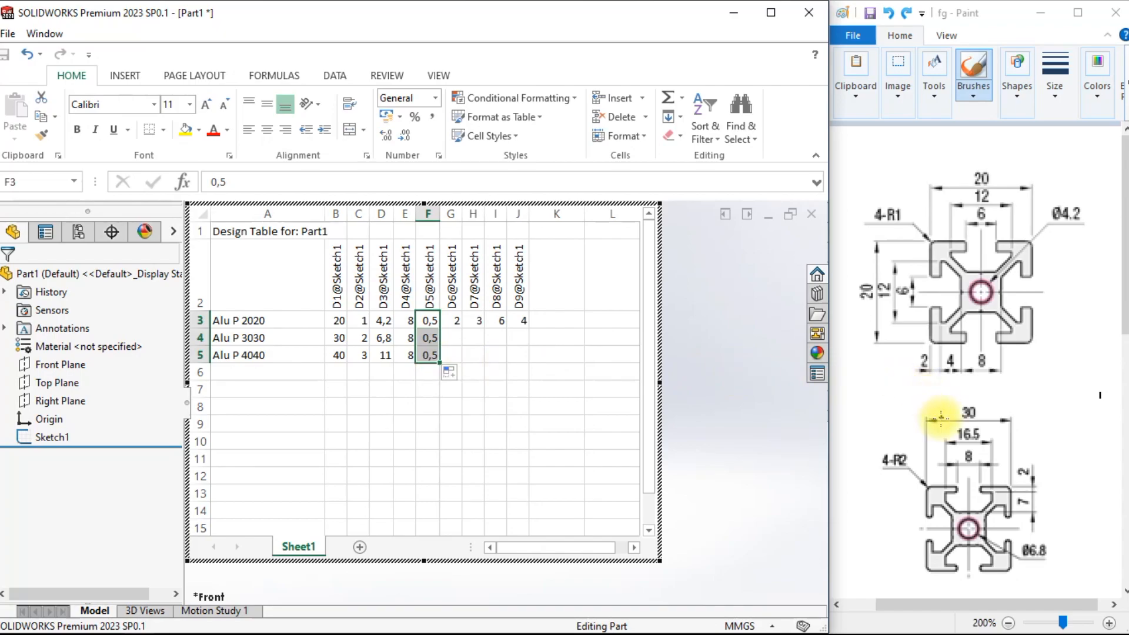
Set D5@Sketch1 to 1 for both the Alu P 3030 and Alu P 4040 configurations.
scroll(940, 376, "down", 4)
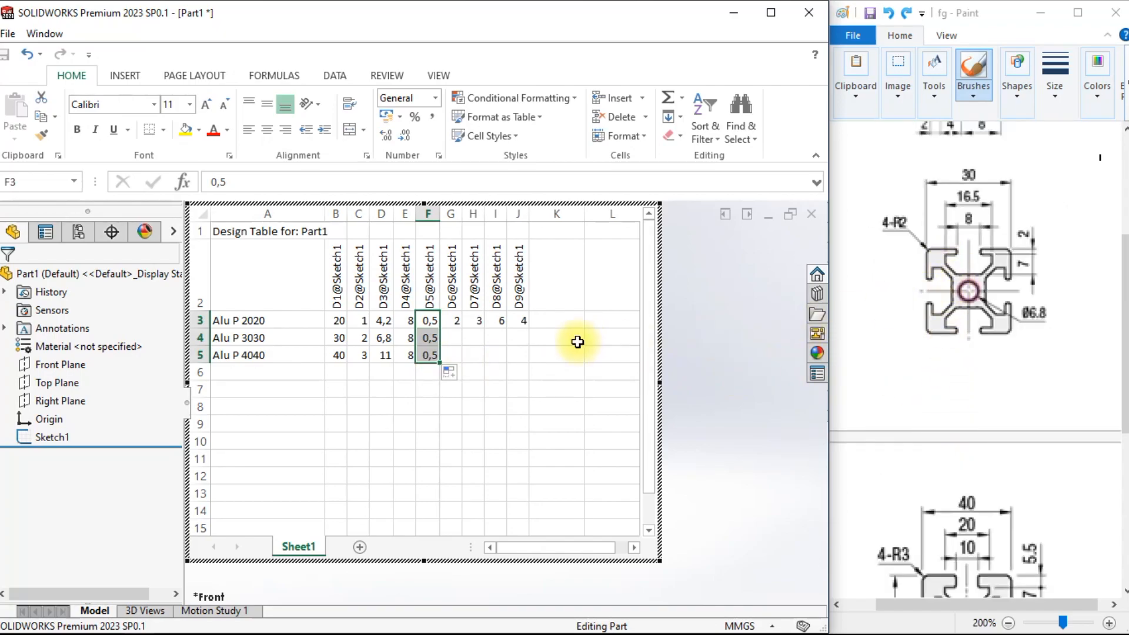
left_click(431, 337)
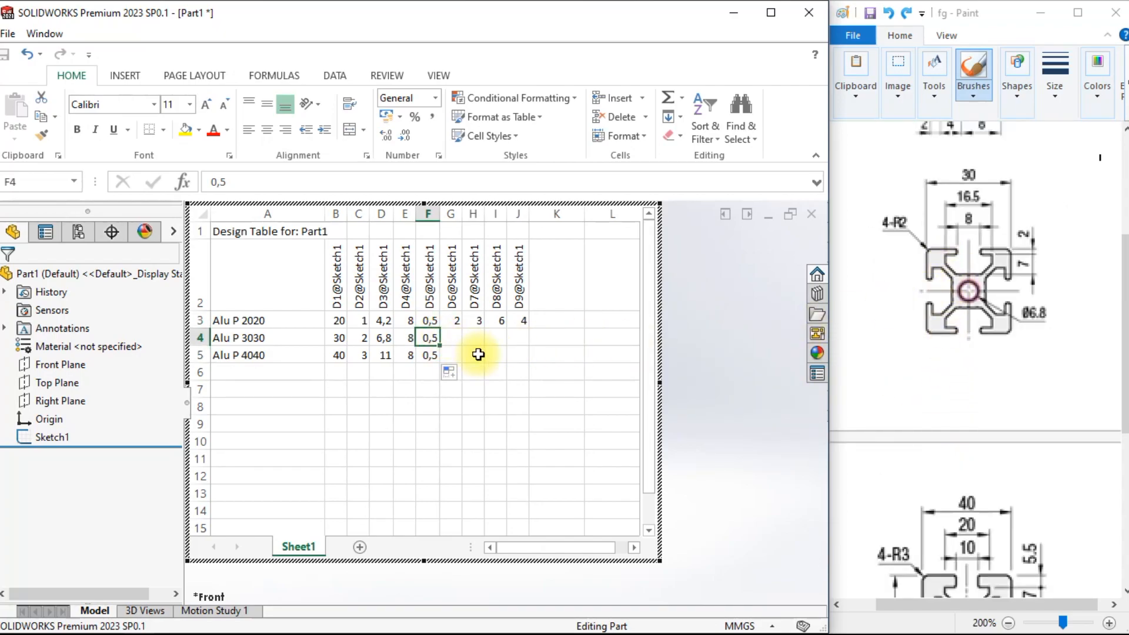
type("1")
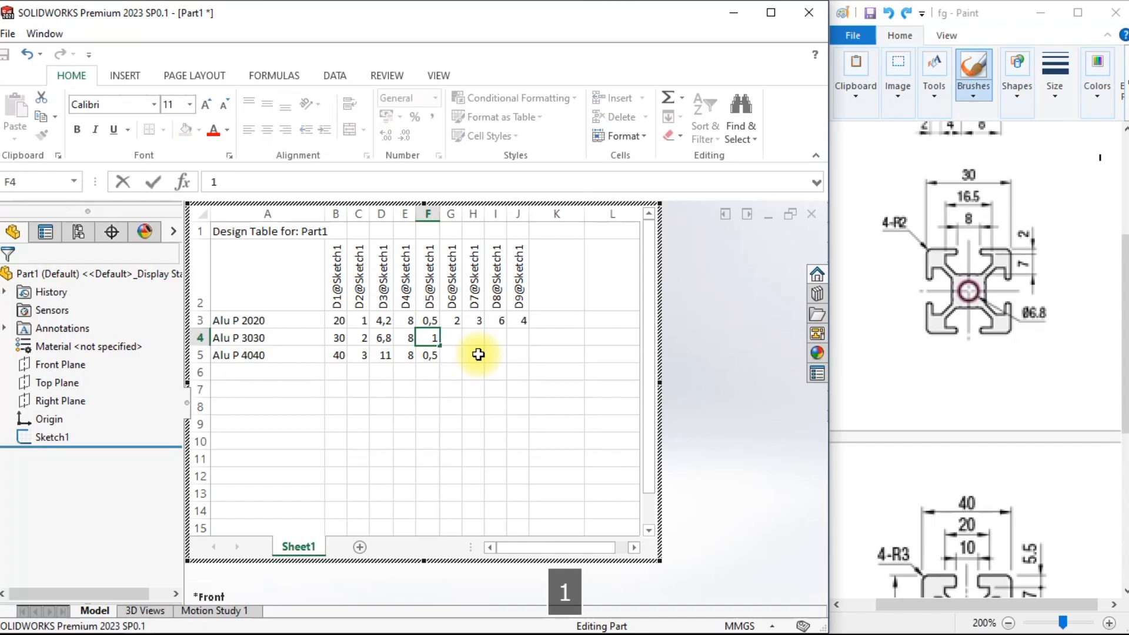
left_click(430, 356)
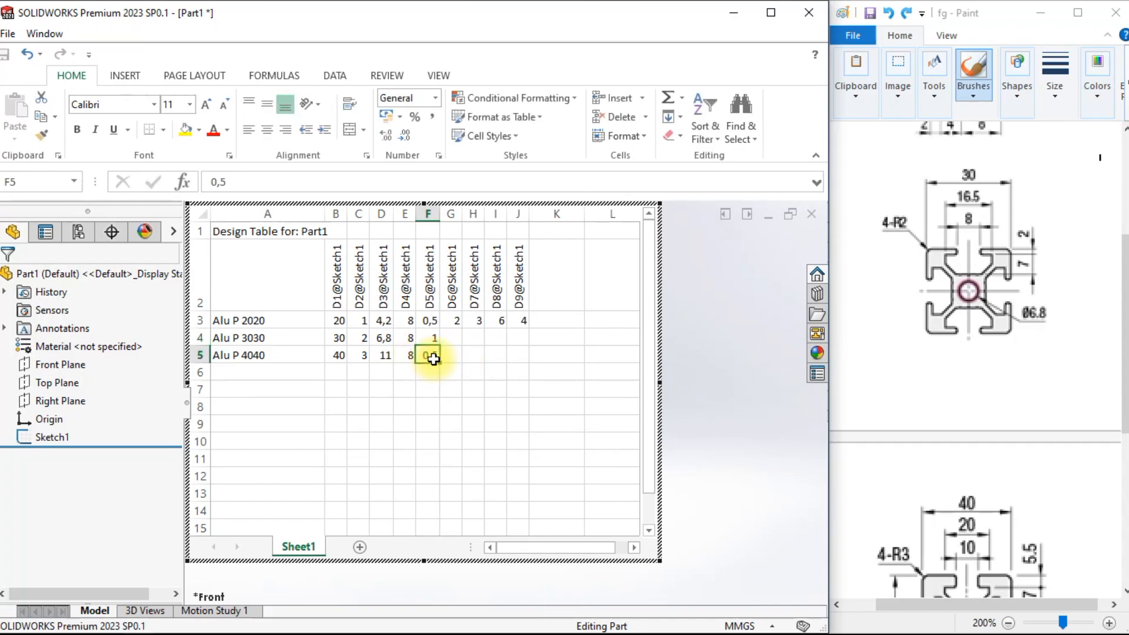
type("1")
left_click(445, 424)
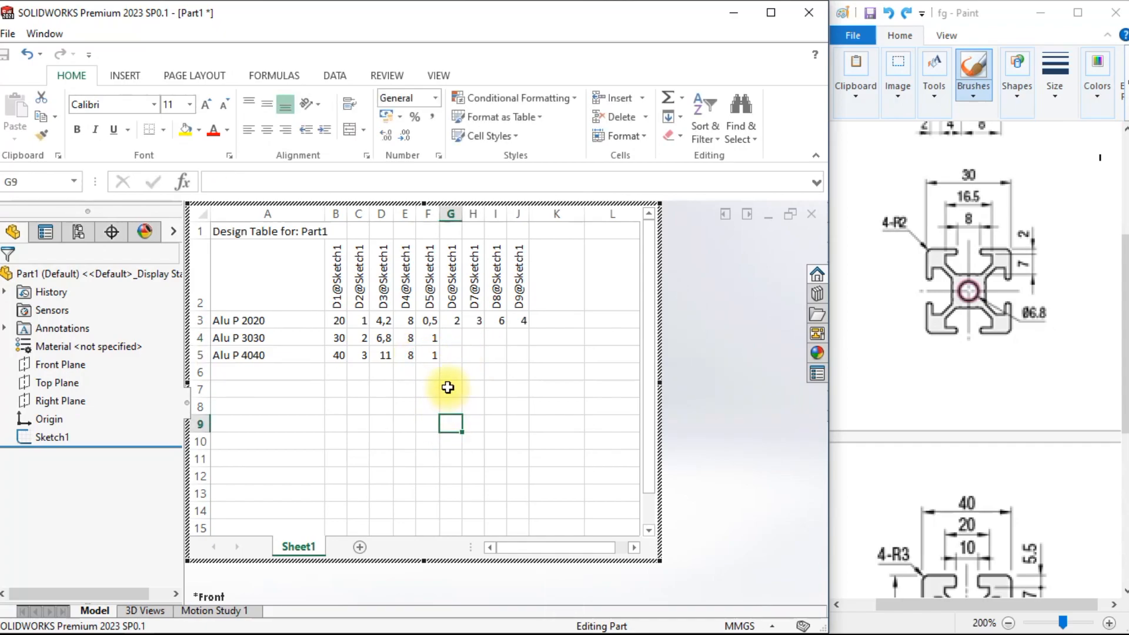
Fill the D6@Sketch1 value 2 from Alu P 2020 down to the Alu P 3030 and Alu P 4040 rows.
left_click(452, 336)
left_click(453, 318)
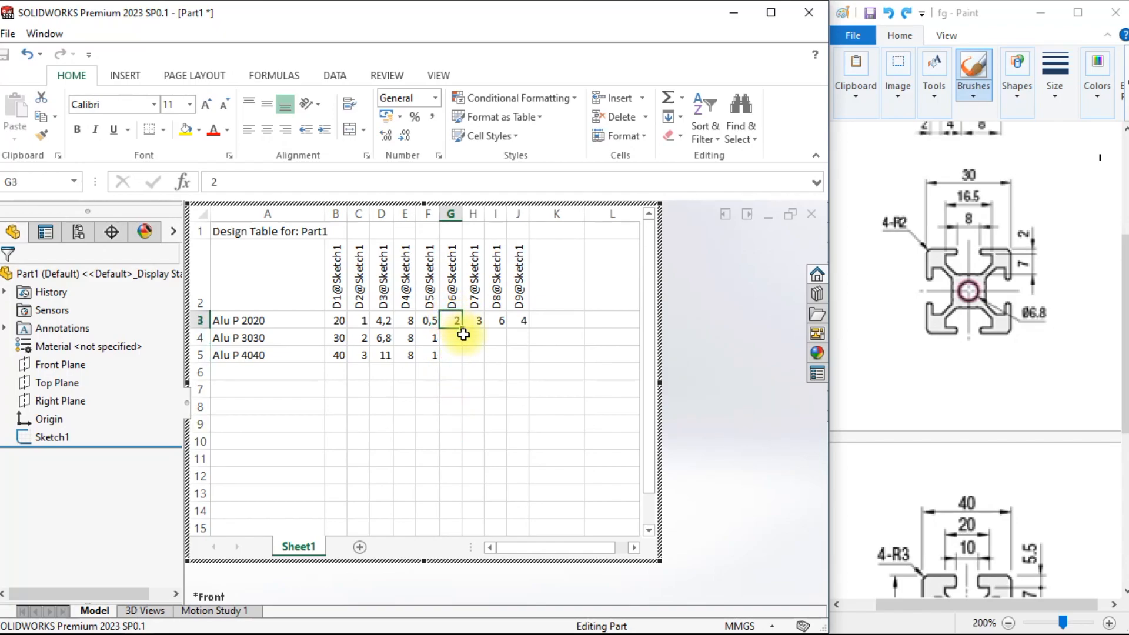
left_click_drag(462, 329, 459, 360)
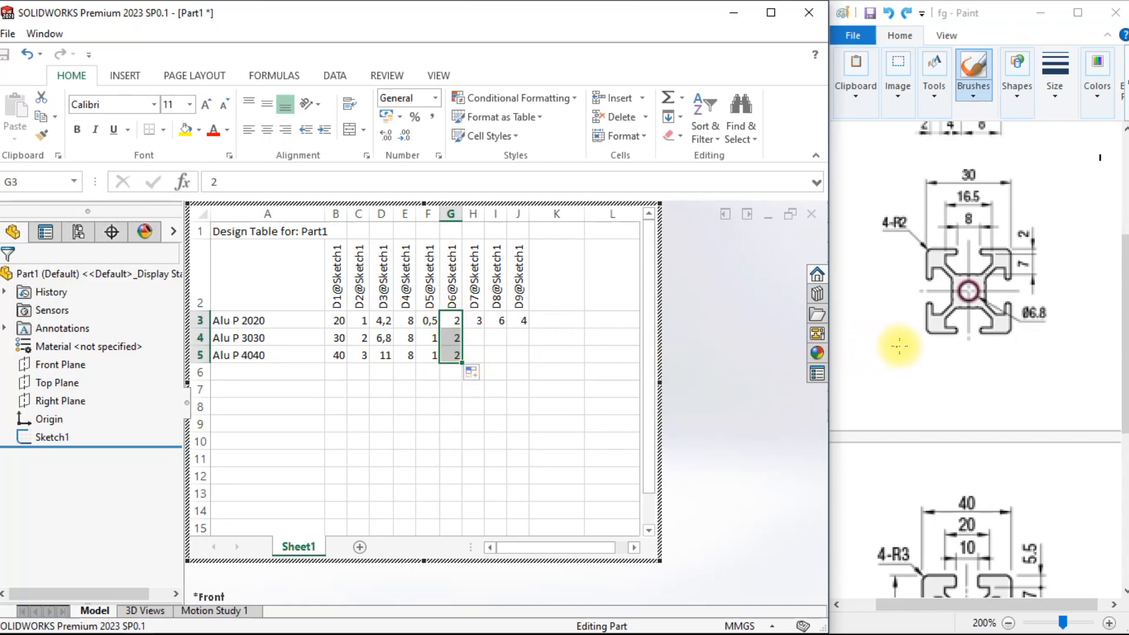
Mark the 2 mm dimension below the 20 mm profile in the Paint drawing with a brush stroke, and undo it.
scroll(894, 343, "up", 3)
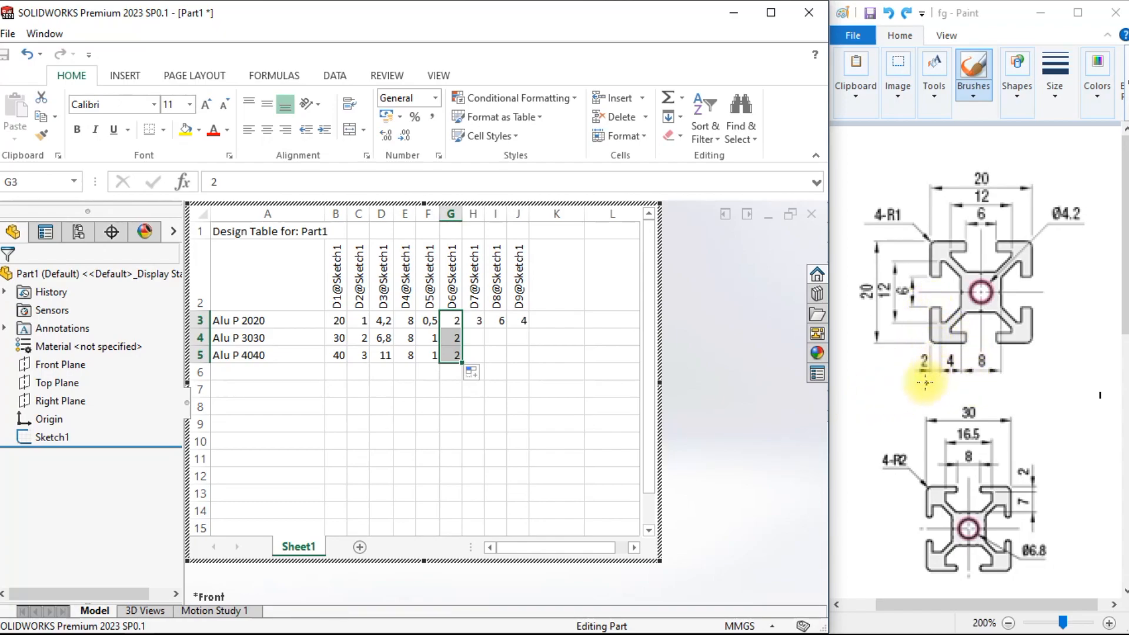
left_click_drag(921, 386, 933, 381)
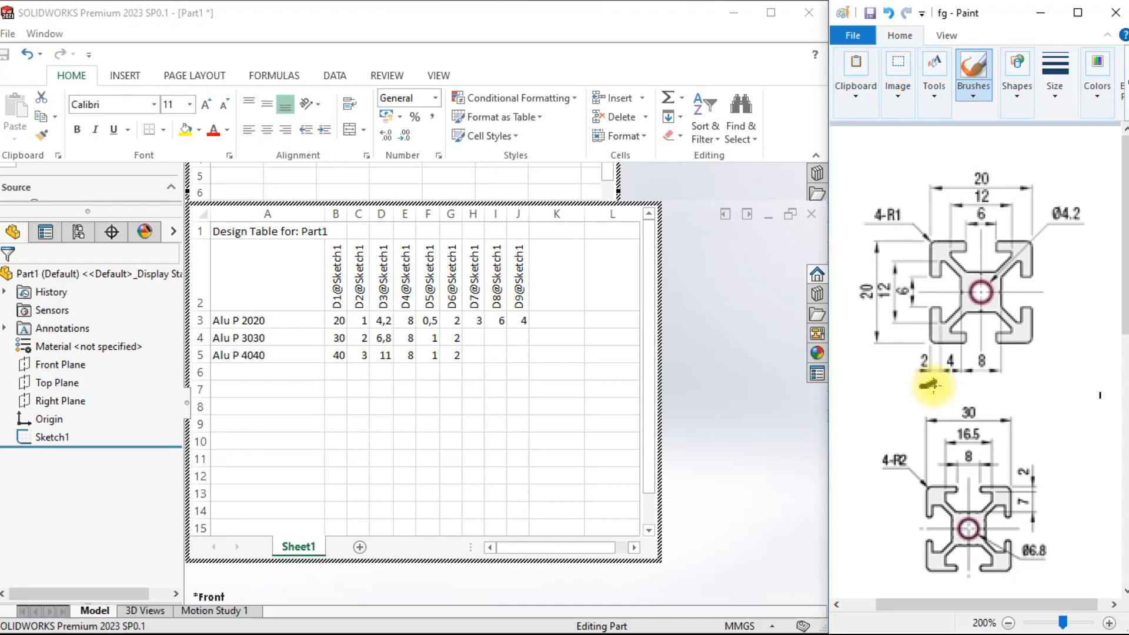
key("ctrl+z")
left_click_drag(1126, 266, 1116, 310)
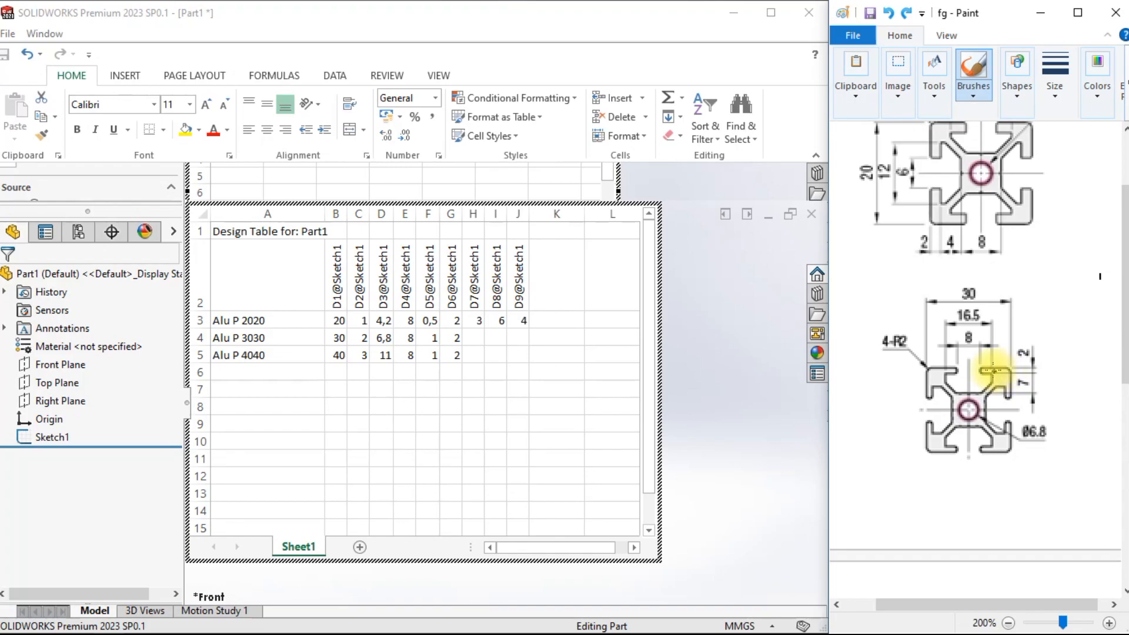
Set D6@Sketch1 to 5,5 for the Alu P 4040 configuration, following the 40 mm profile drawing.
left_click(457, 339)
left_click(457, 355)
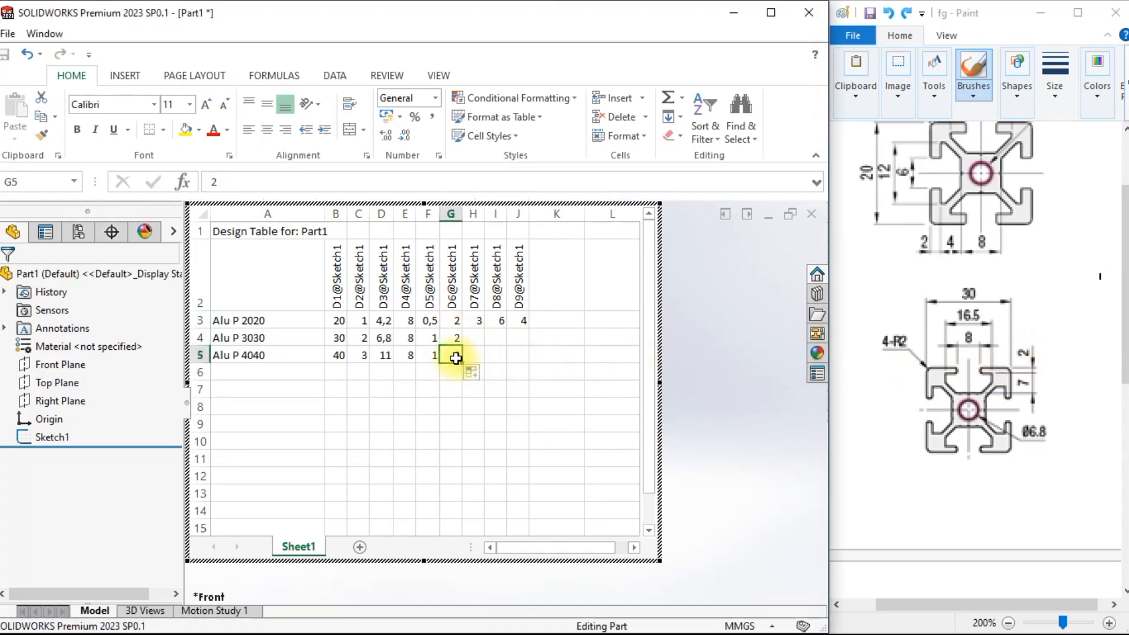
scroll(1005, 396, "down", 3)
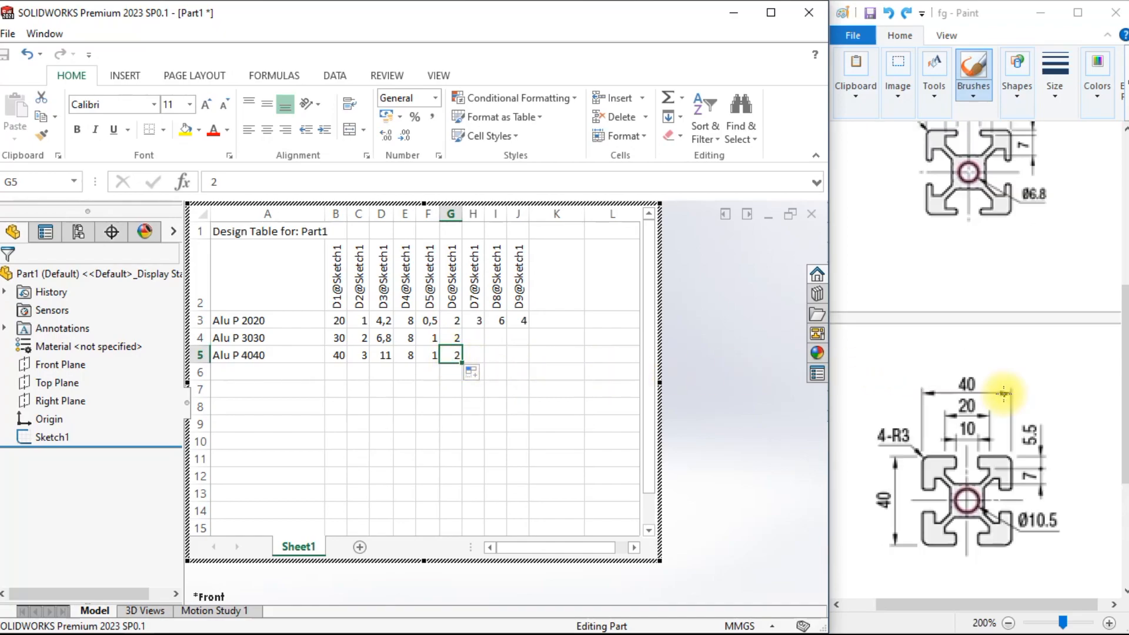
scroll(1004, 393, "down", 2)
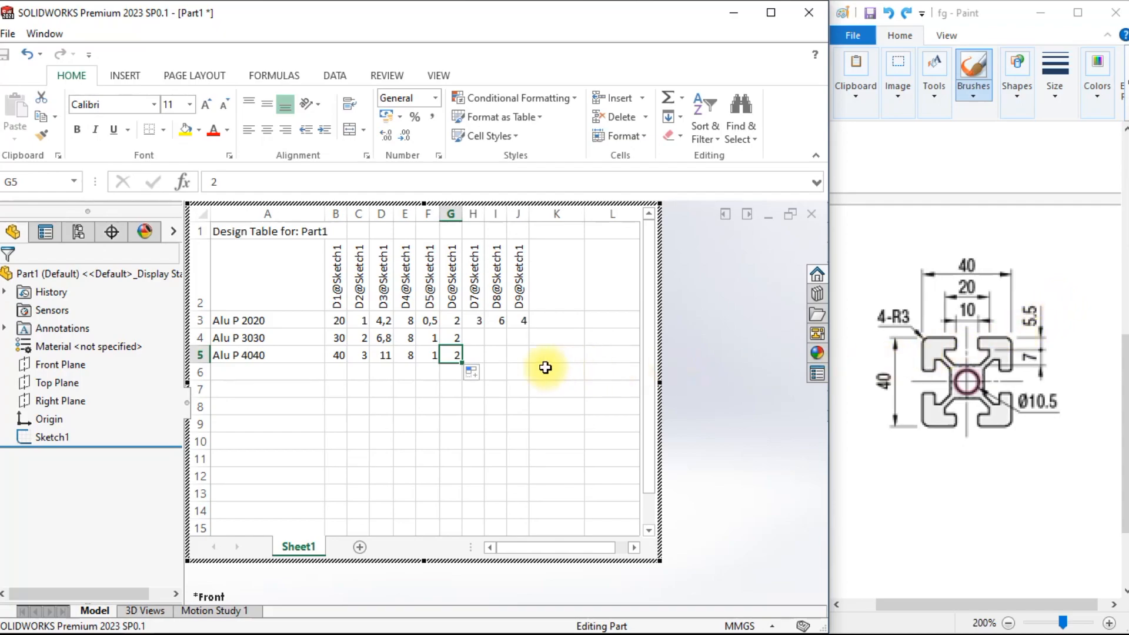
type("5,5")
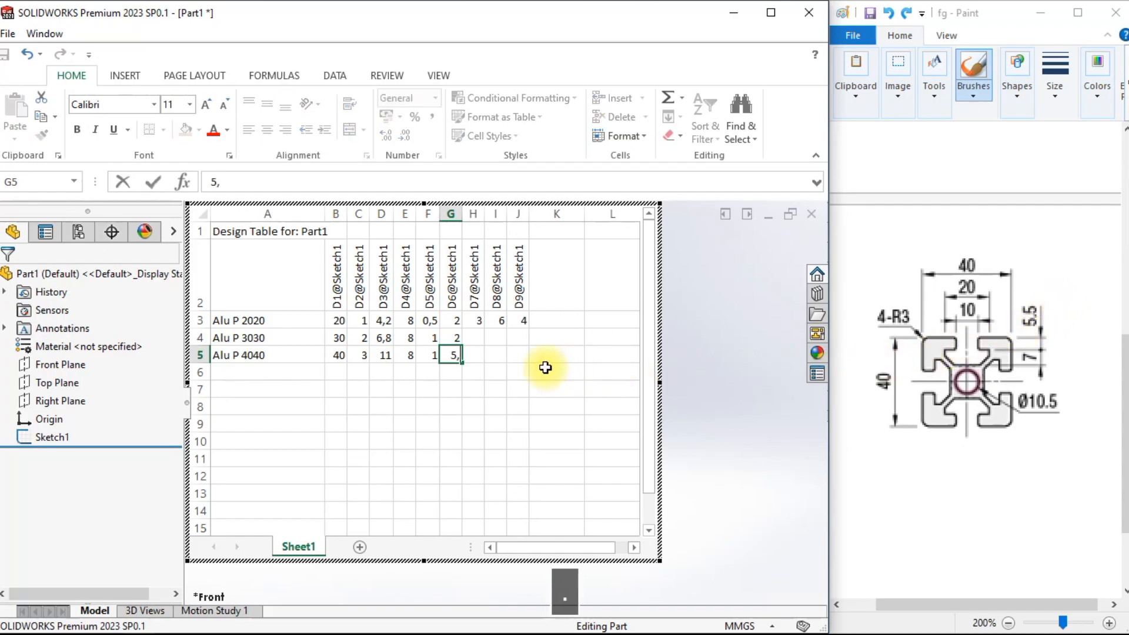
left_click(546, 368)
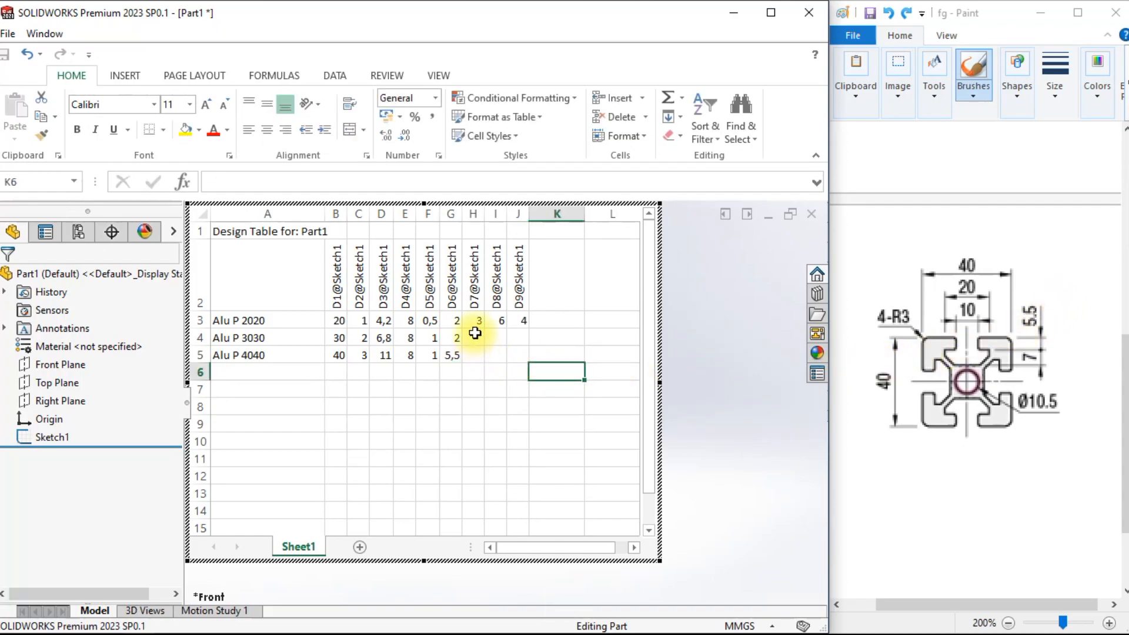
Set D7@Sketch1 to 4 for the Alu P 3030 configuration and to 5 for Alu P 4040.
left_click(476, 323)
scroll(981, 362, "up", 5)
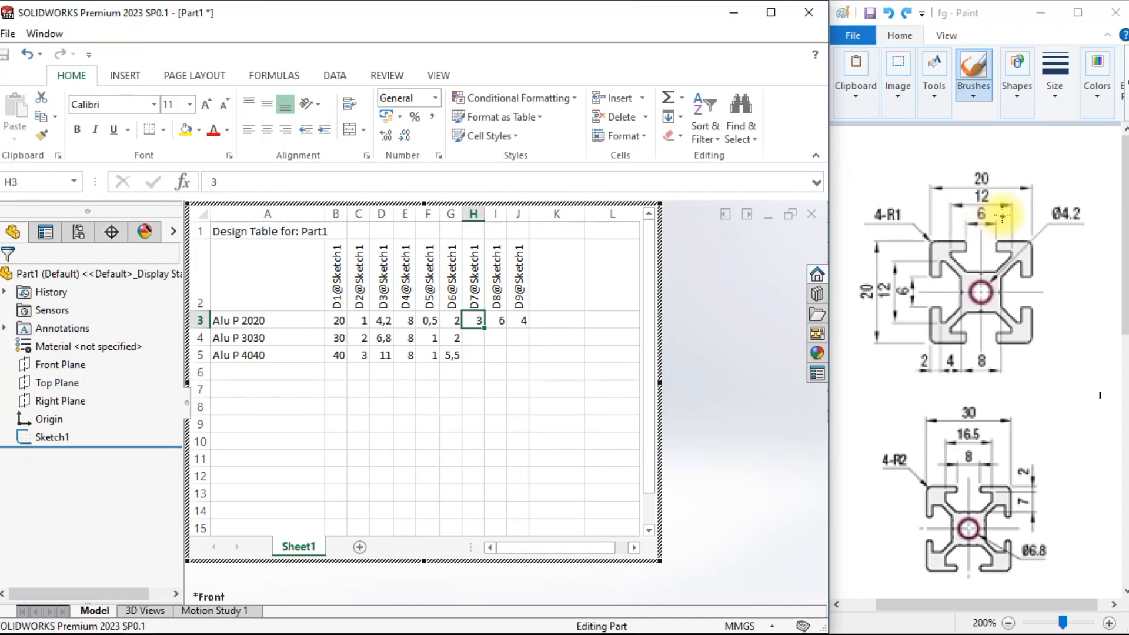
scroll(1031, 323, "down", 2)
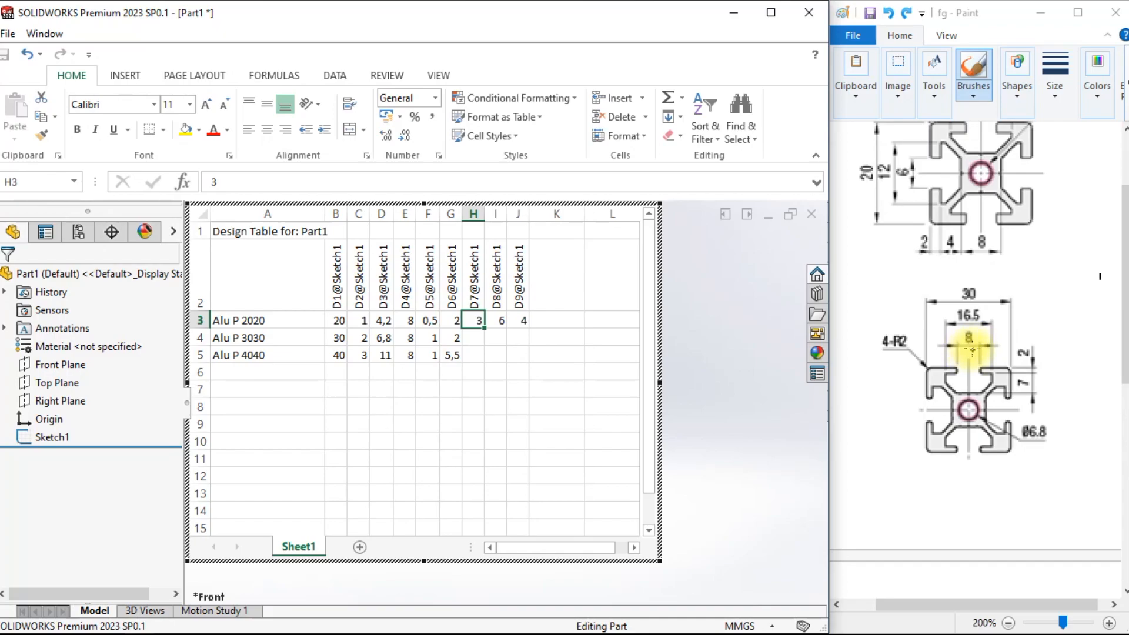
left_click(469, 340)
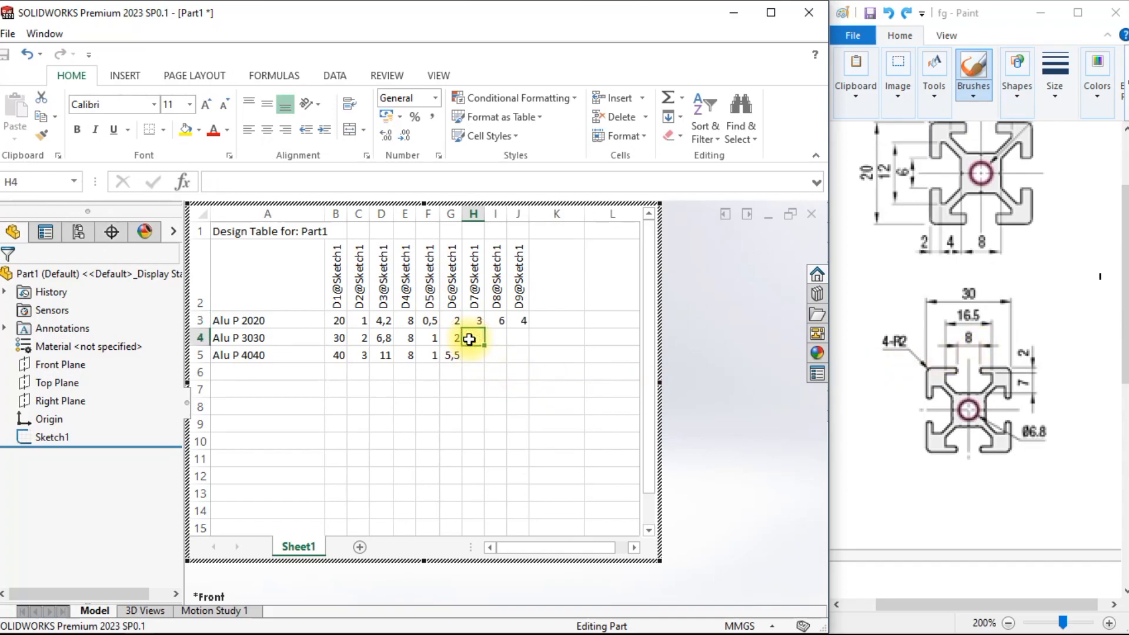
type("4")
key("Return")
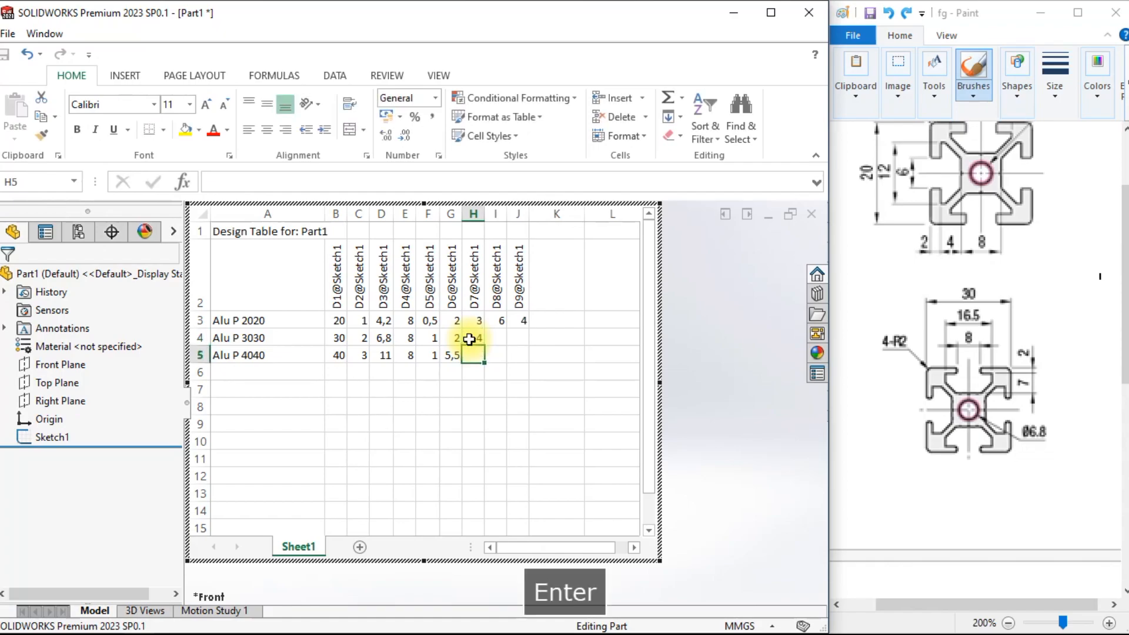
scroll(957, 360, "down", 3)
scroll(957, 361, "down", 2)
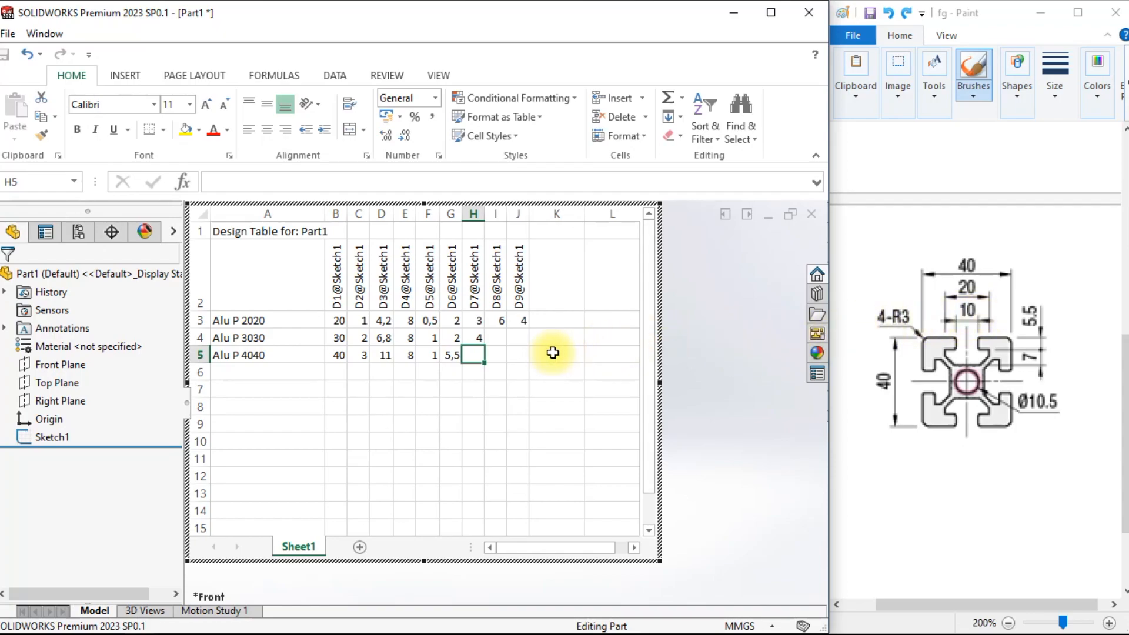
type("5")
key("Up")
Set D8@Sketch1 to 8,25 for the Alu P 3030 configuration and widen its column to fit the full value.
key("Up")
key("Right")
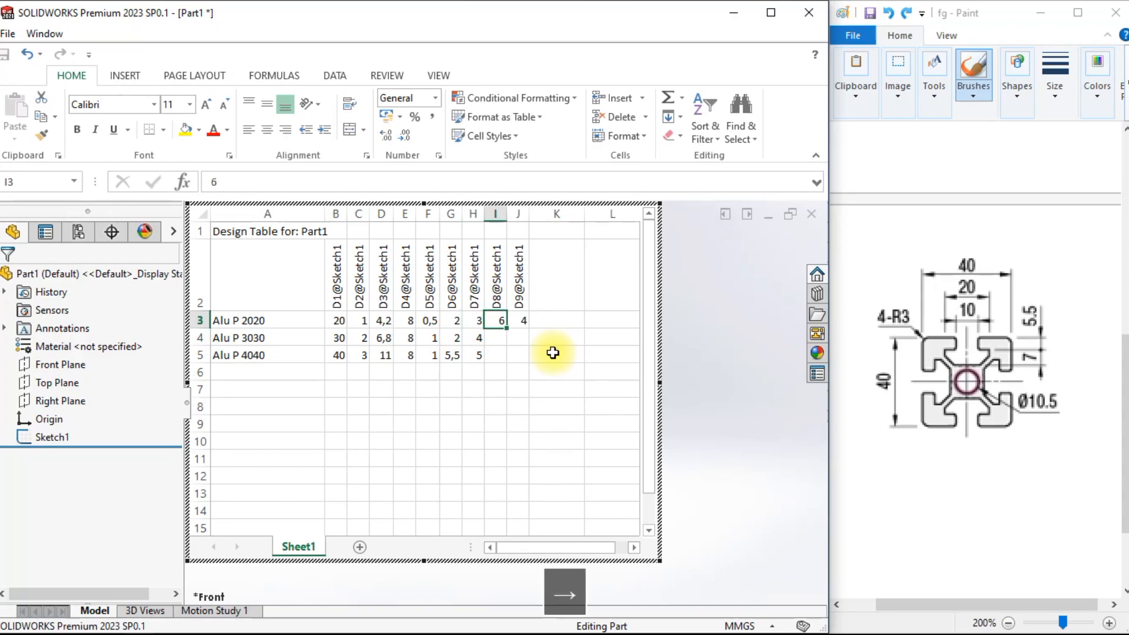
scroll(880, 347, "up", 8)
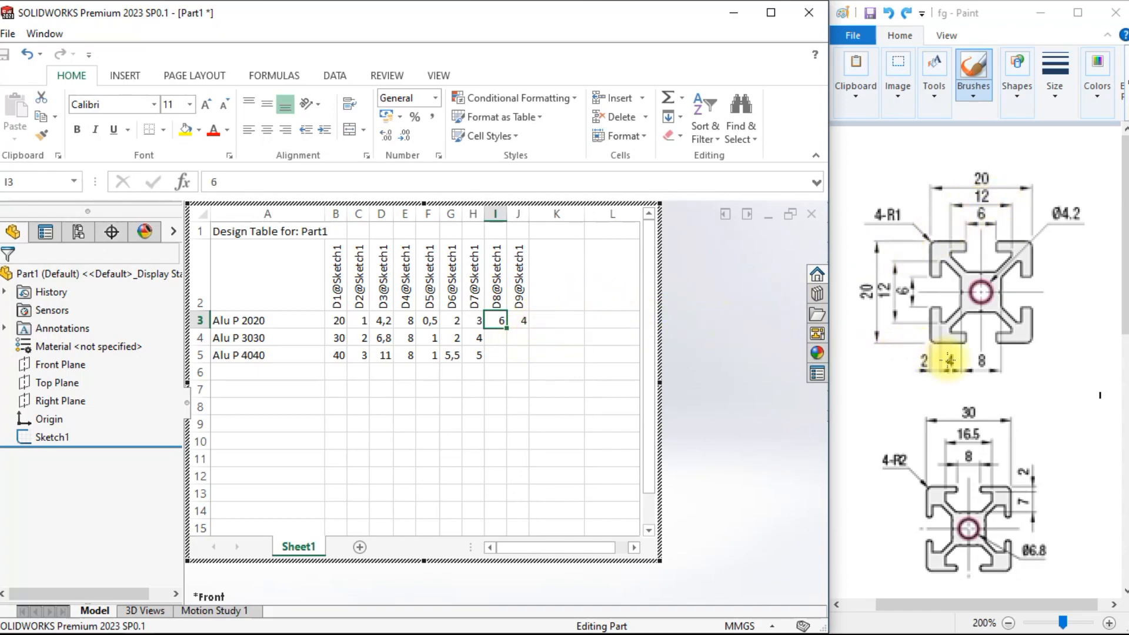
scroll(949, 361, "down", 2)
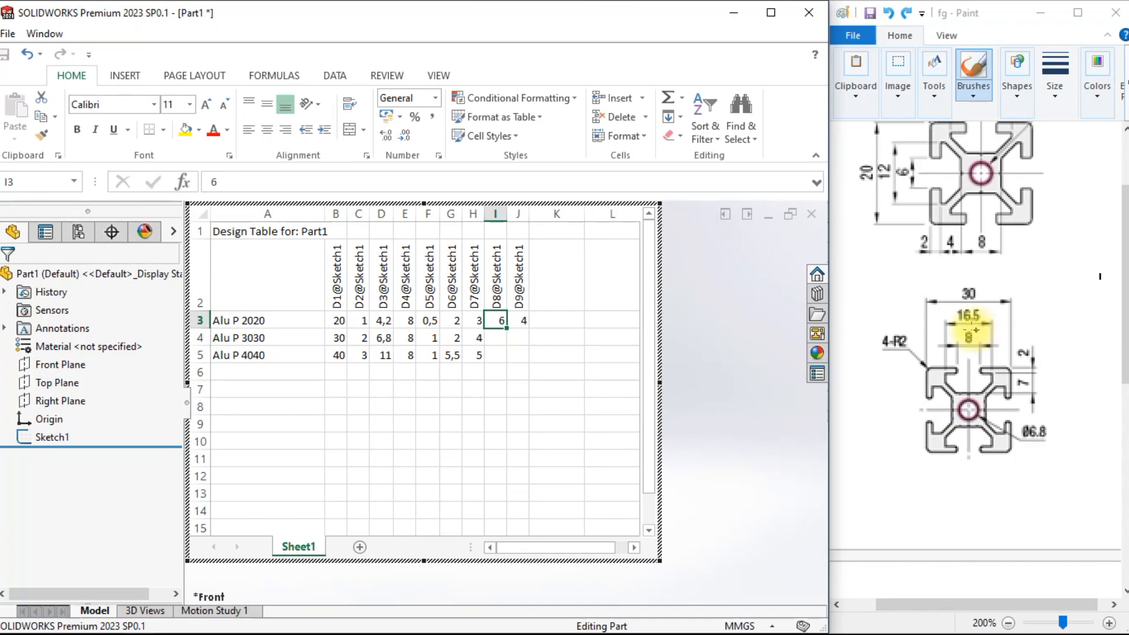
left_click(493, 333)
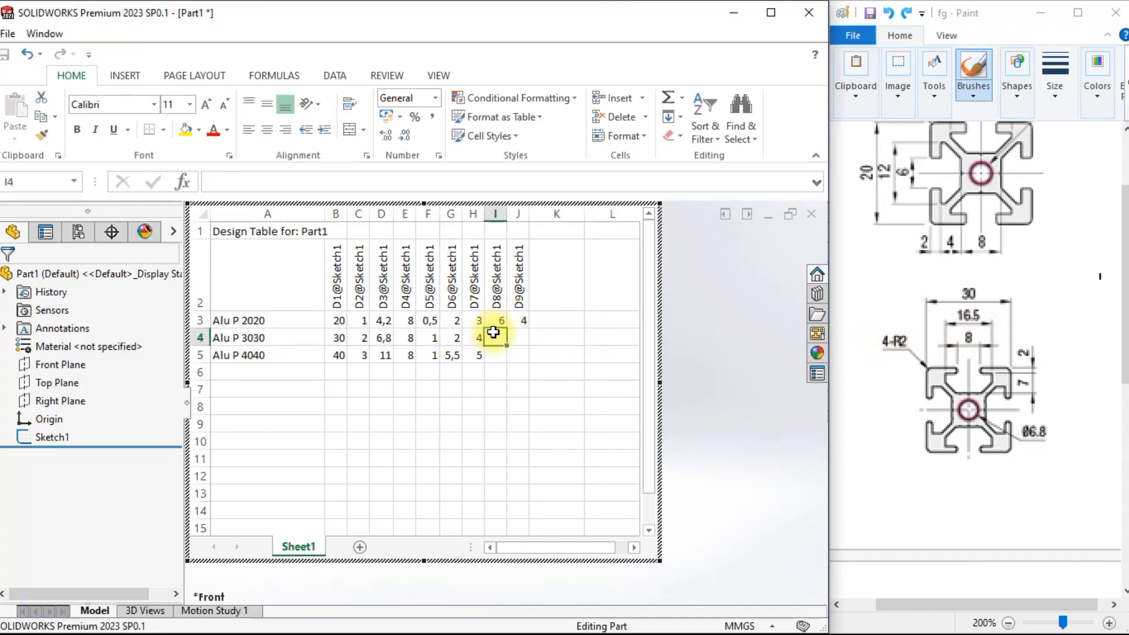
type("8,2")
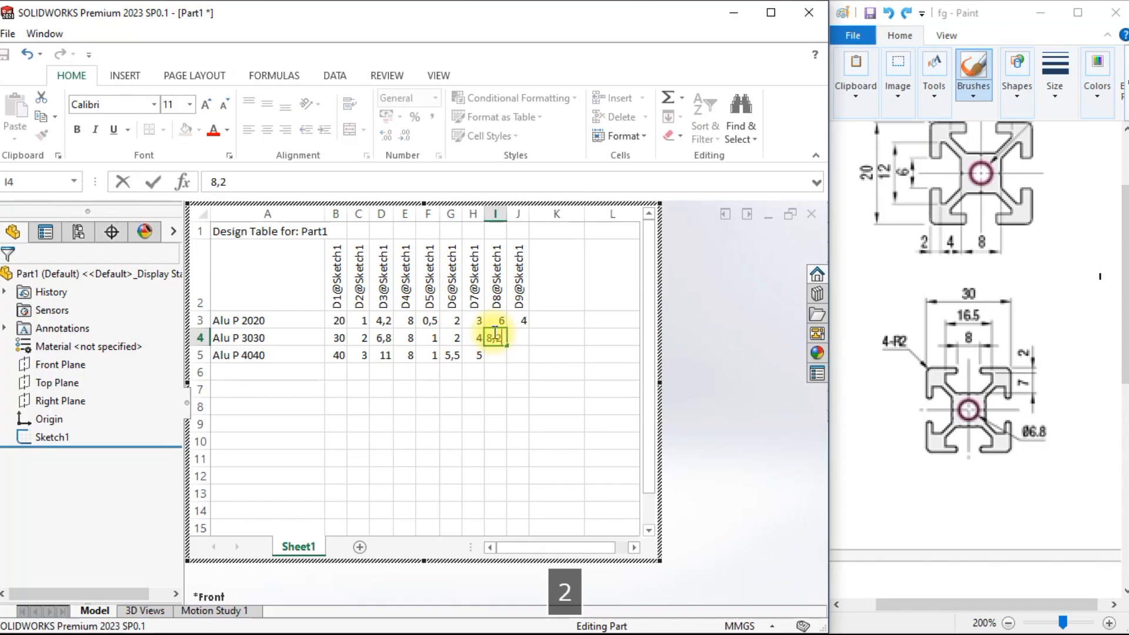
type("5")
key("Return")
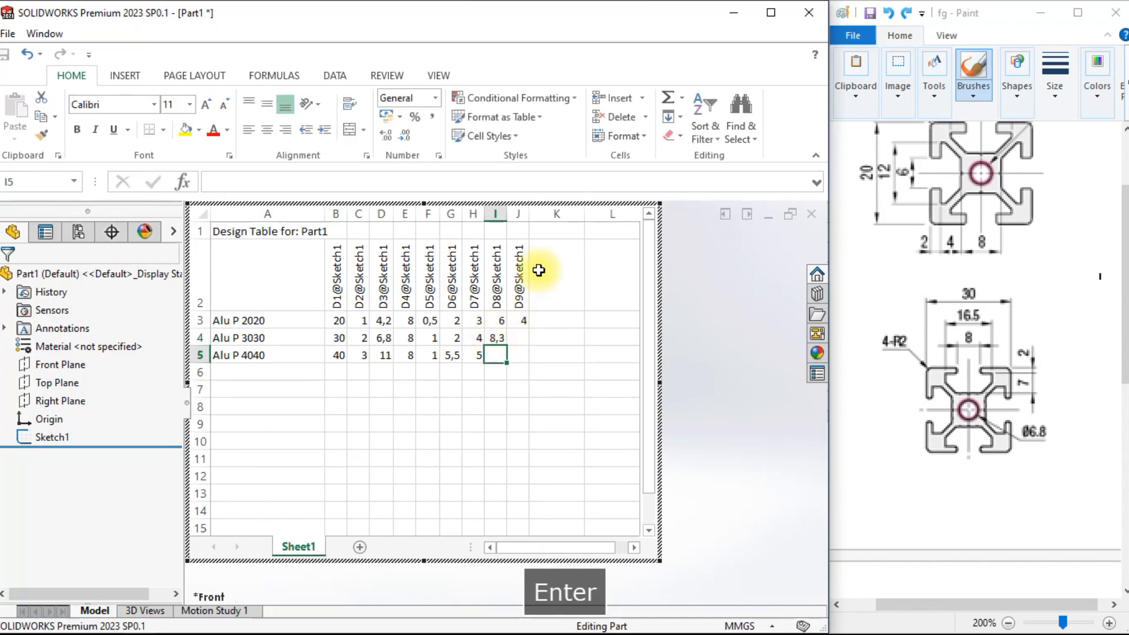
left_click_drag(506, 212, 518, 212)
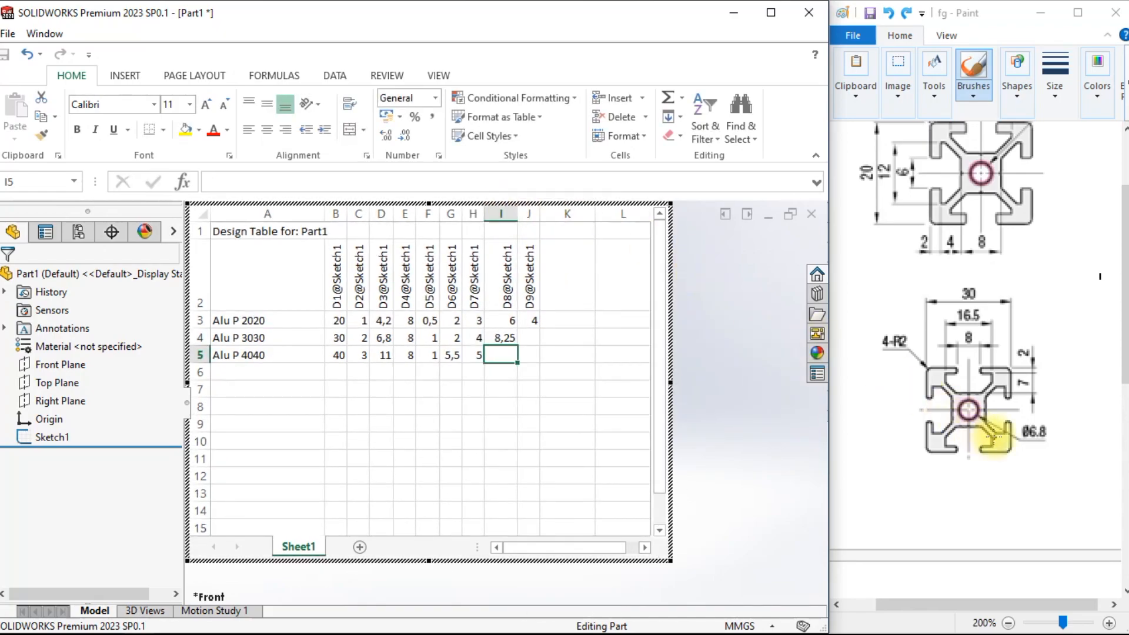
Set D8@Sketch1 to 10 for the Alu P 4040 configuration.
scroll(994, 435, "down", 5)
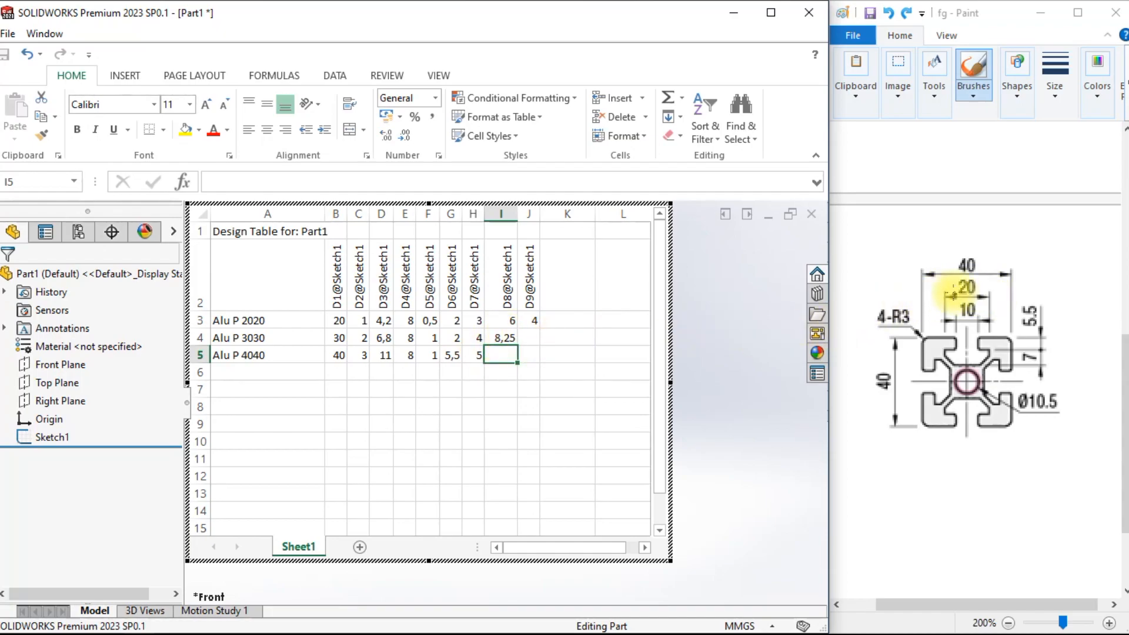
type("10")
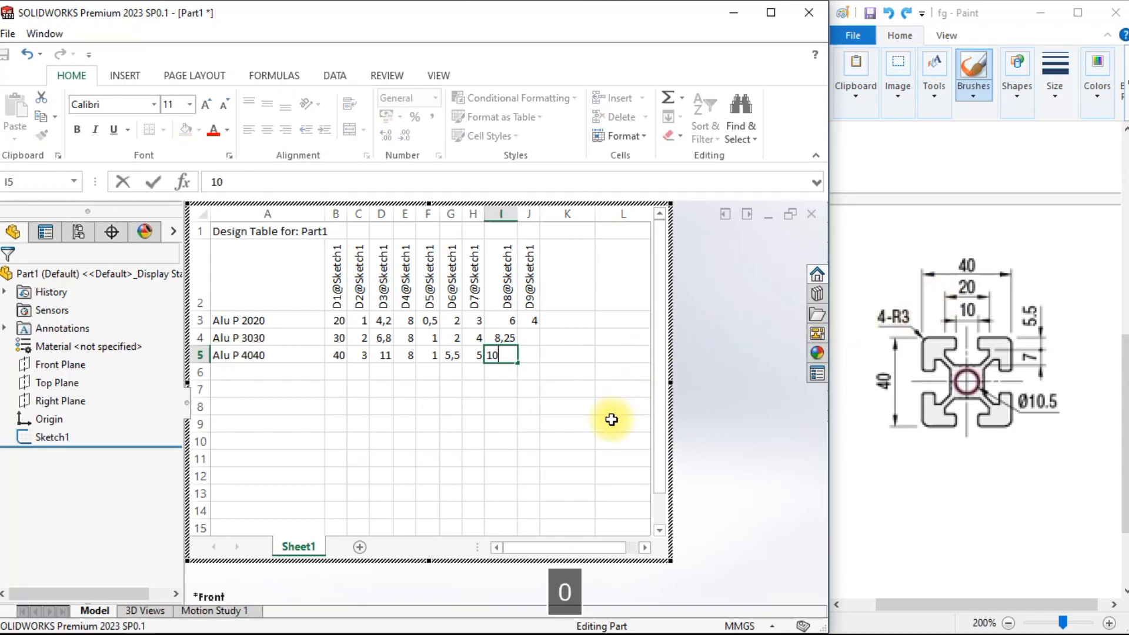
left_click(599, 410)
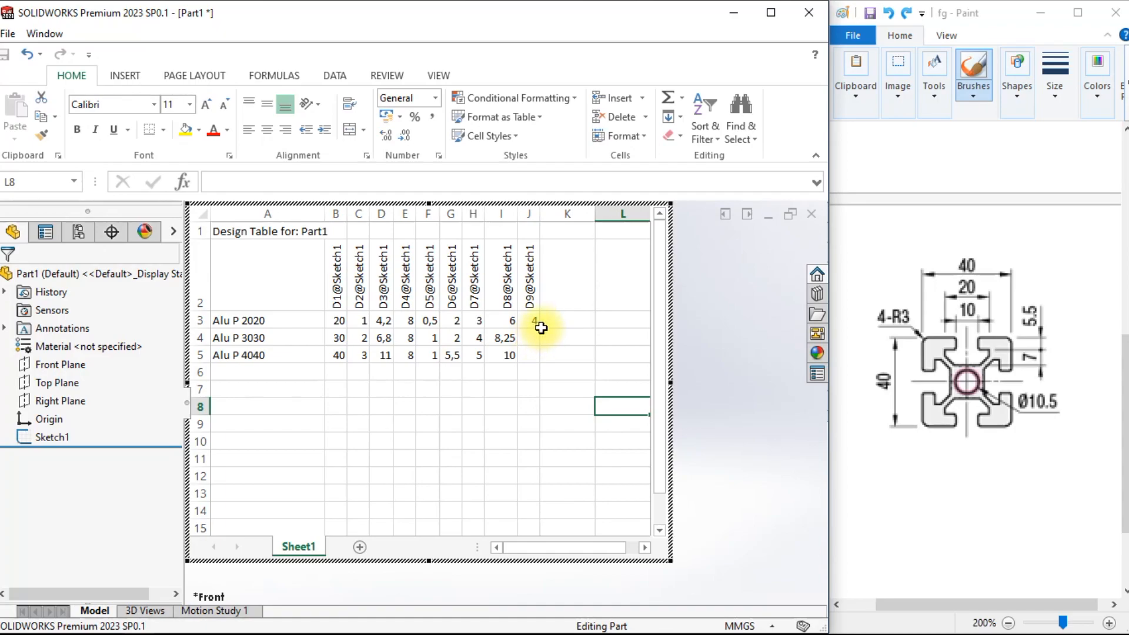
Fill the D9@Sketch1 value 4 from Alu P 2020 down to the Alu P 3030 and Alu P 4040 rows.
scroll(937, 335, "up", 6)
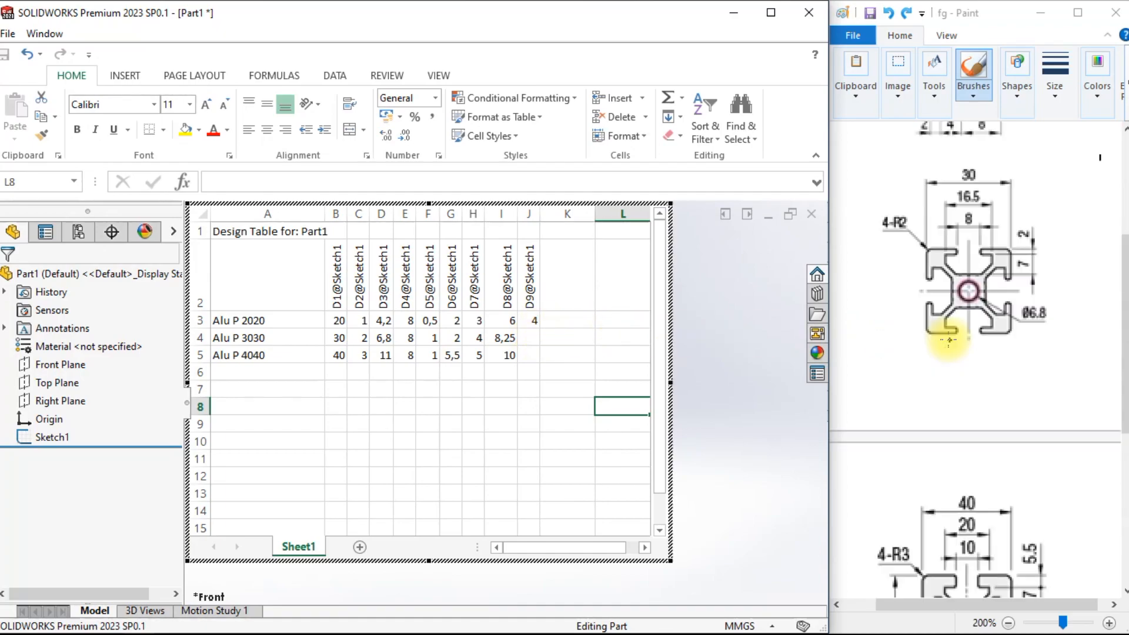
left_click(526, 341)
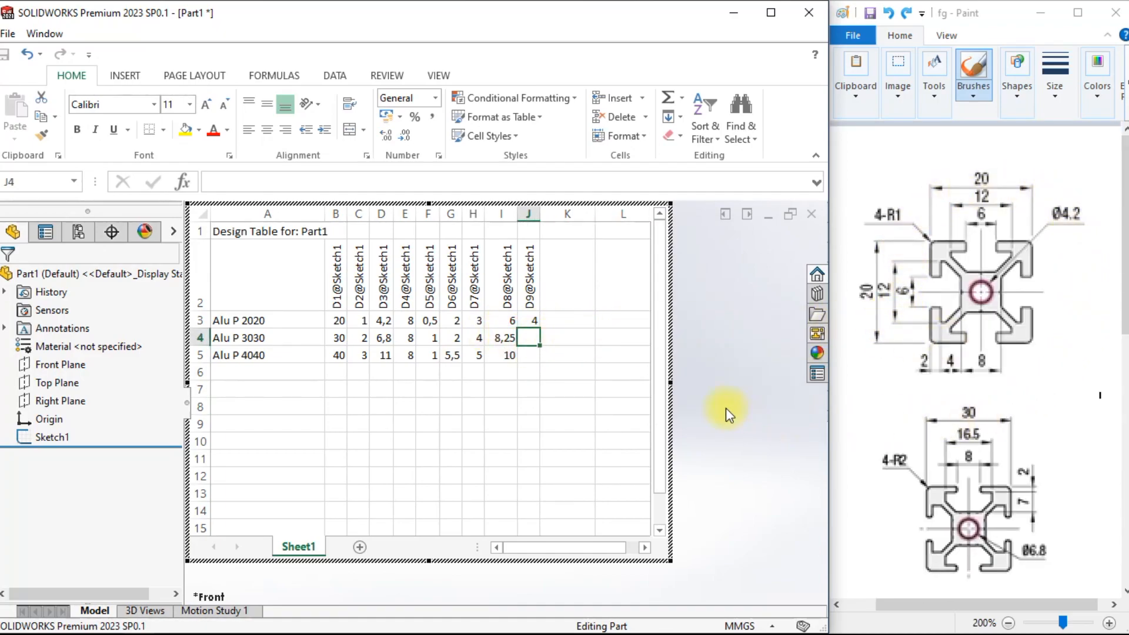
left_click(532, 320)
left_click_drag(540, 328, 556, 358)
left_click(568, 336)
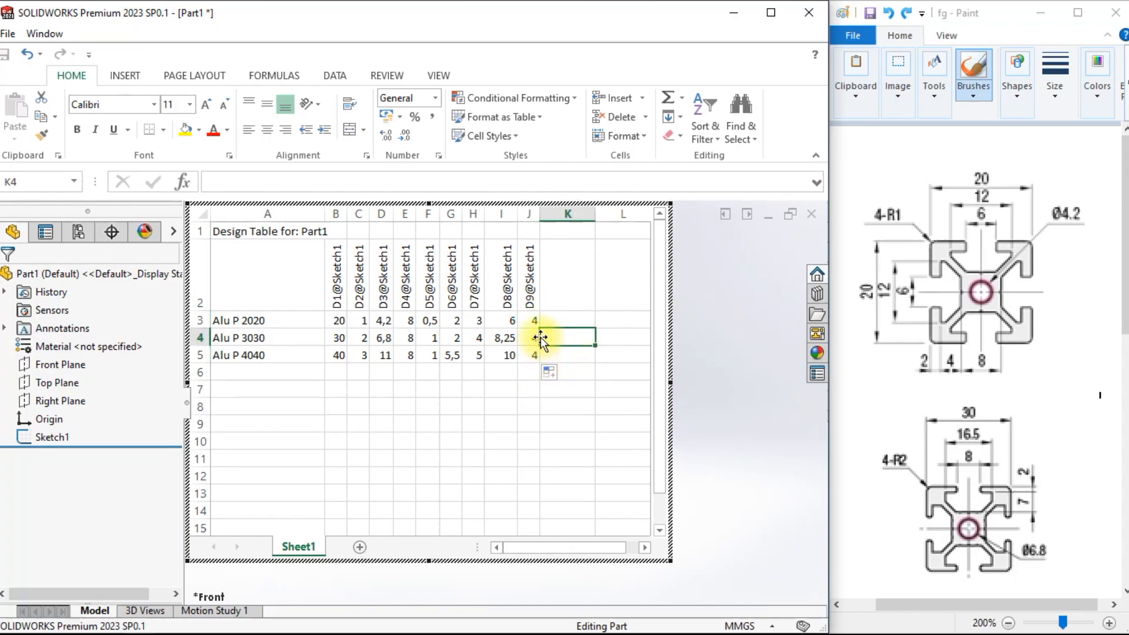
left_click(569, 320)
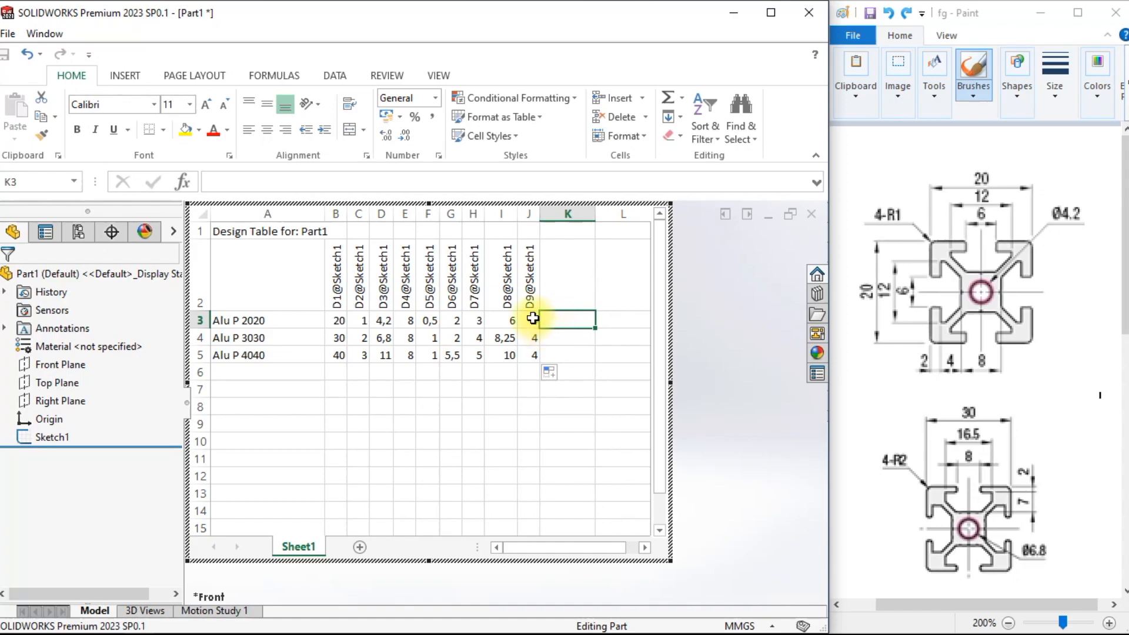
left_click(532, 318)
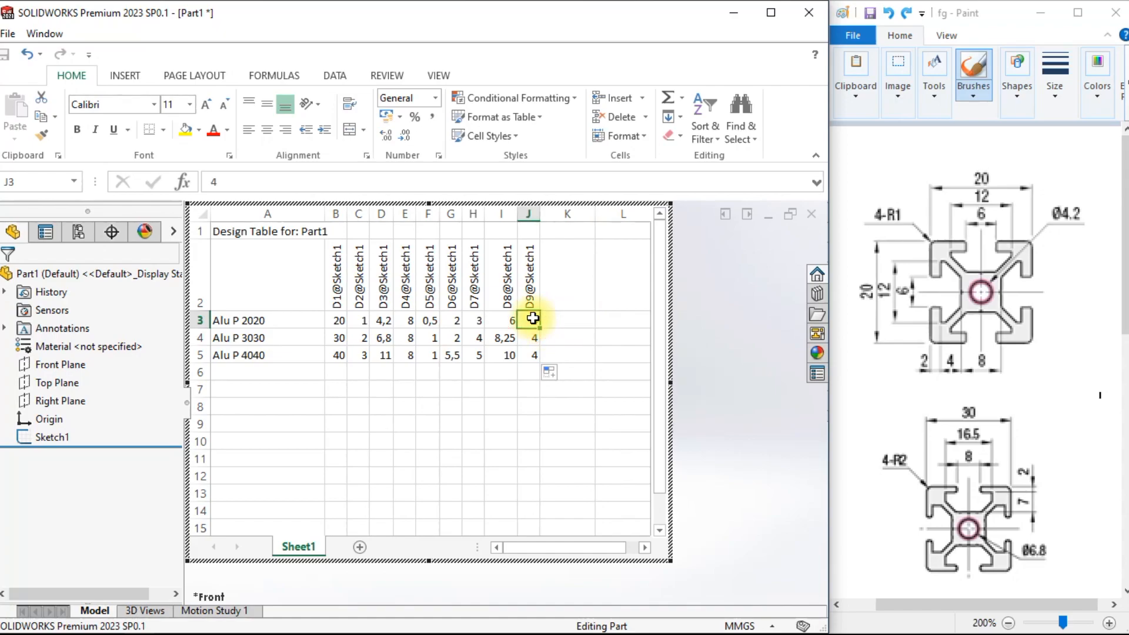
left_click(566, 339)
In the Paint drawing, outline the upper-left corner of the 20 mm profile and brush an arc around its other three corners.
mouse_move(913, 223)
left_mouse_down()
mouse_move(924, 288)
mouse_move(968, 288)
mouse_move(971, 231)
mouse_move(913, 225)
left_mouse_up()
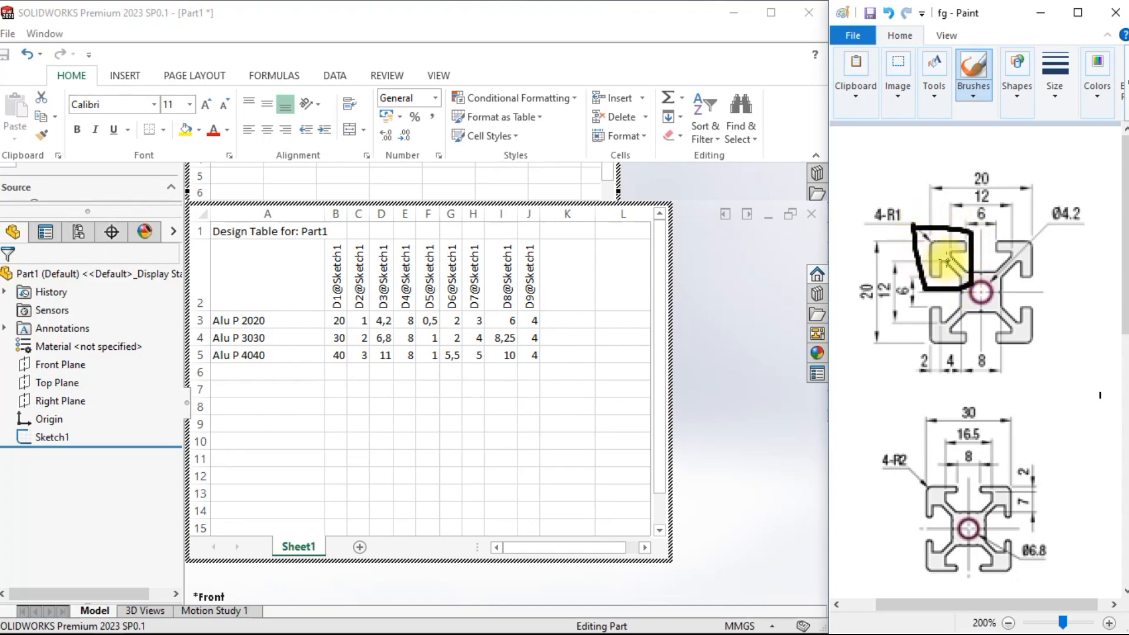
mouse_move(998, 245)
left_mouse_down()
mouse_move(1032, 332)
mouse_move(948, 297)
left_mouse_up()
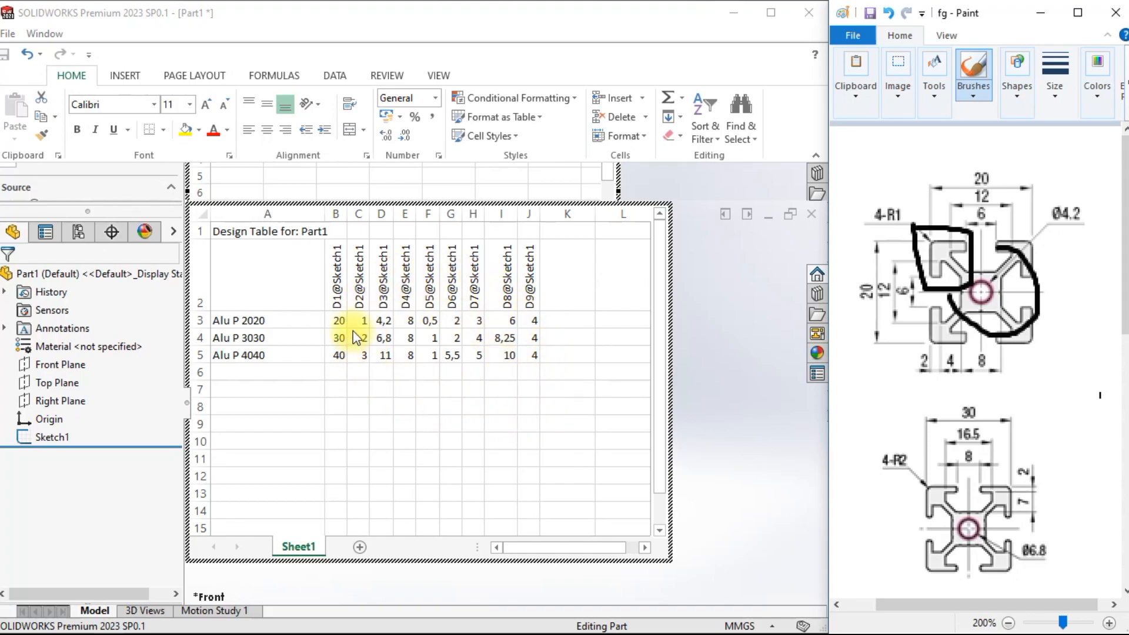
Close the design table to generate the Alu P 2020, Alu P 3030 and Alu P 4040 configurations, and acknowledge the message.
left_click(719, 322)
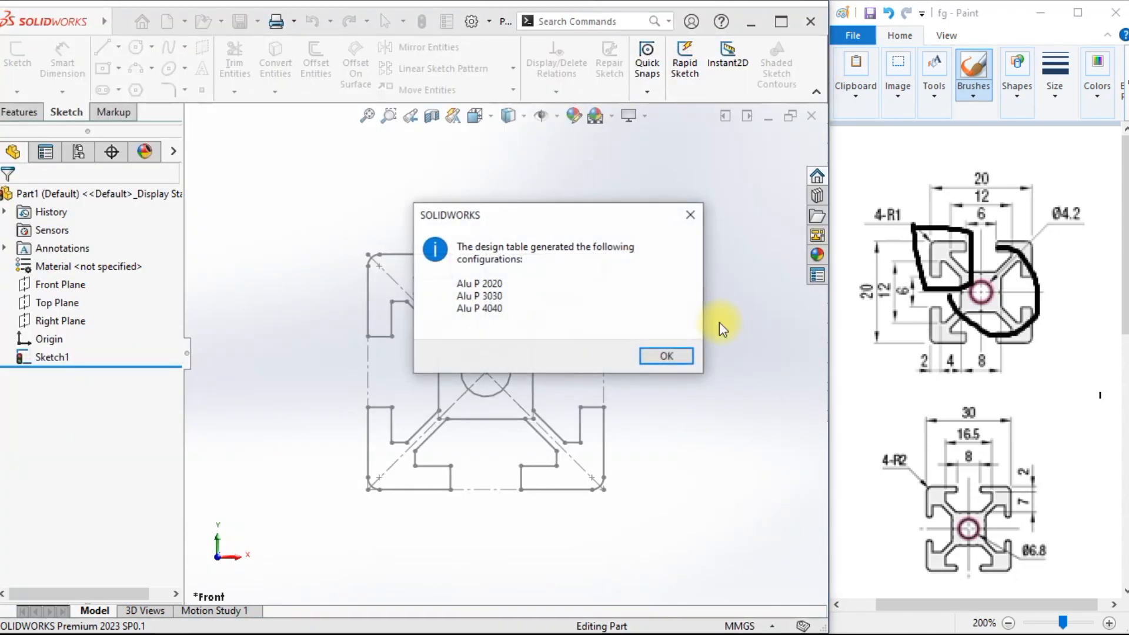
left_click_drag(556, 221, 495, 276)
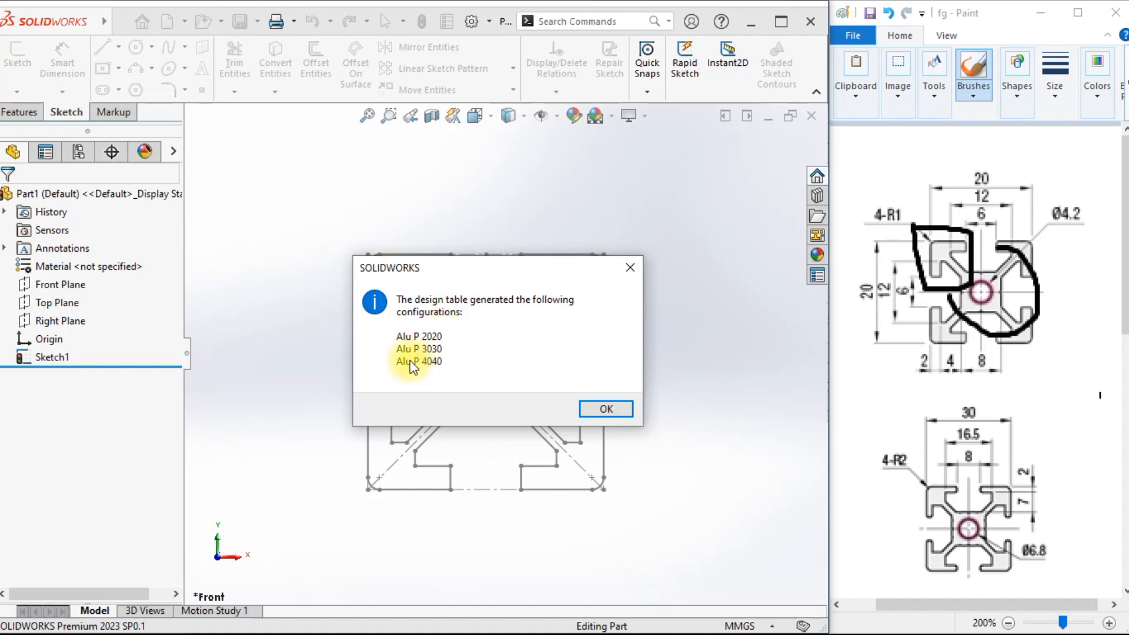
left_click(603, 409)
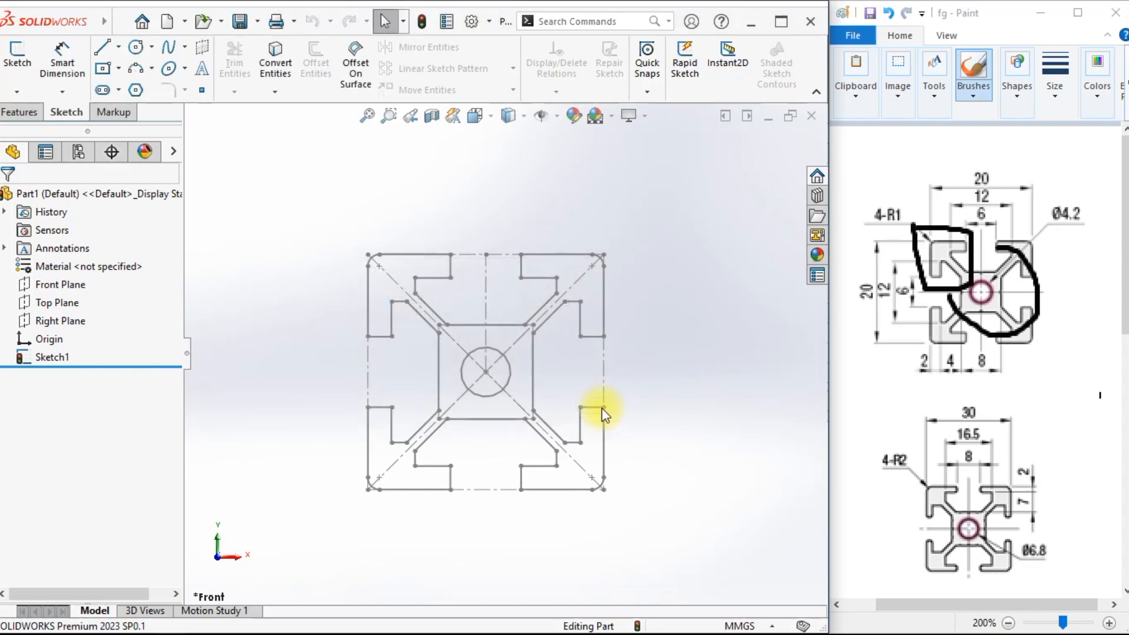
Activate the Alu P 2020 configuration and delete the Default configuration from the part.
left_click(76, 154)
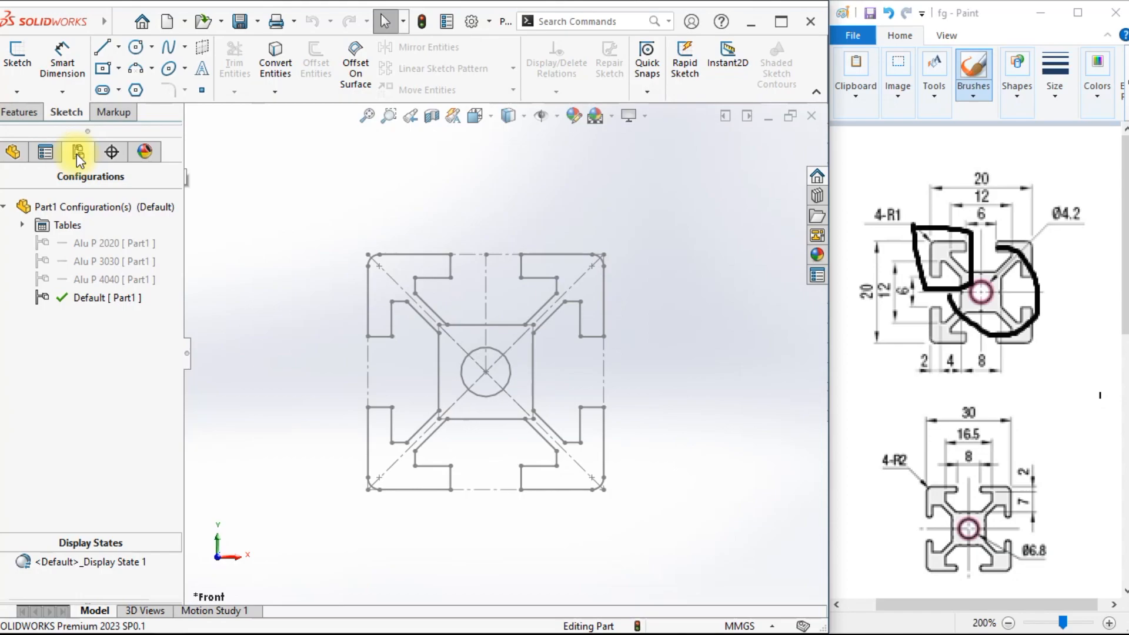
double_click(123, 249)
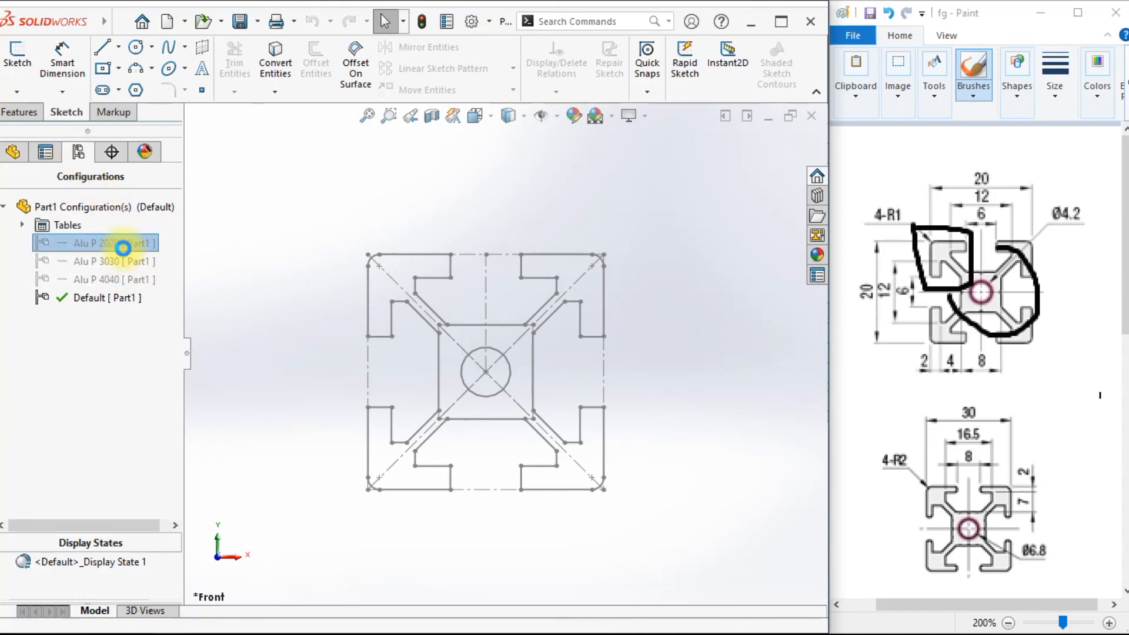
left_click(123, 300)
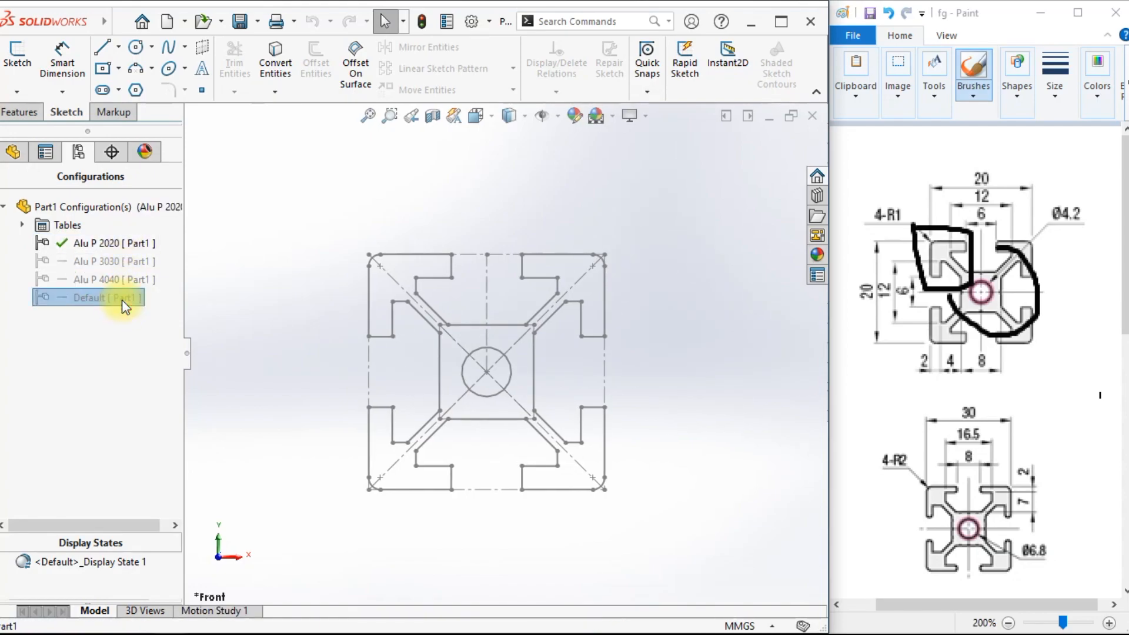
key("Delete")
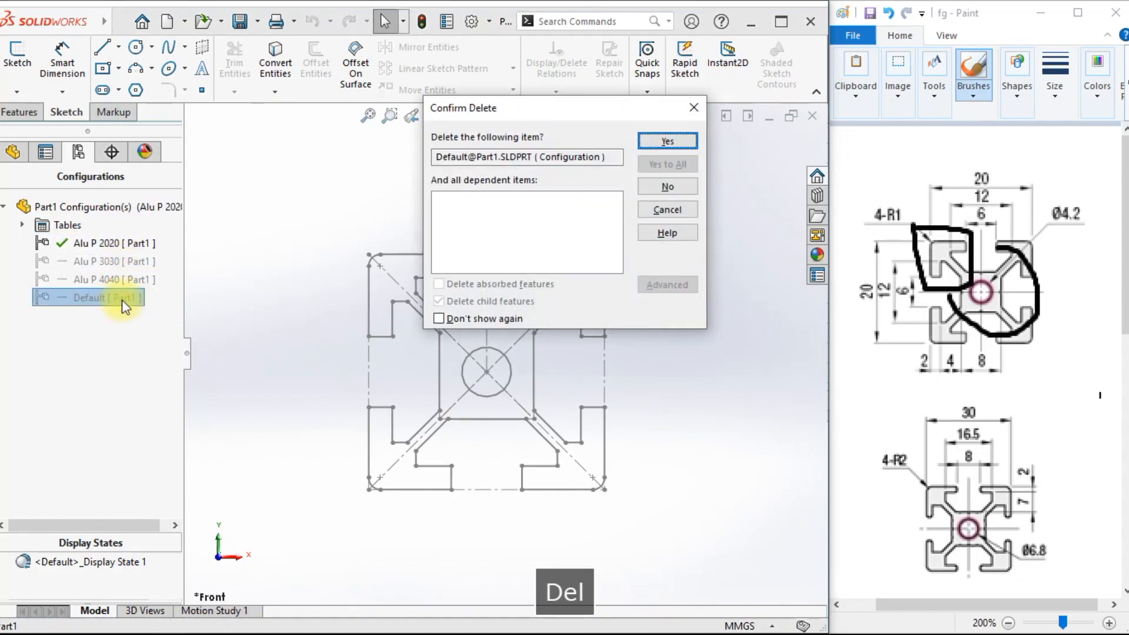
left_click(655, 142)
left_click(340, 322)
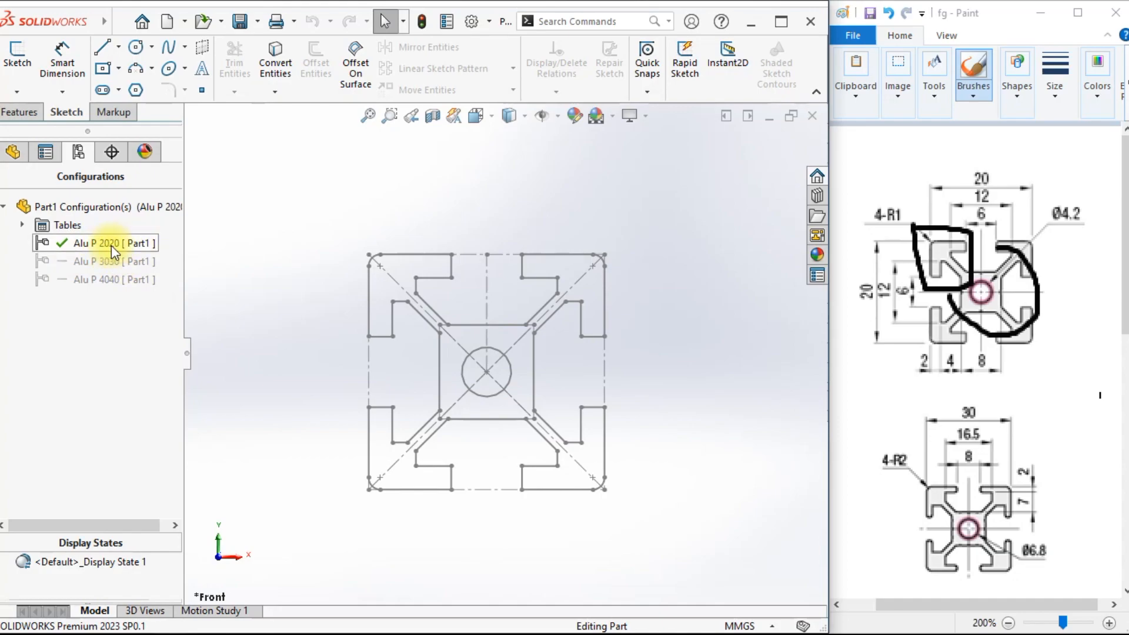
Switch to Paint, undo the brush strokes on the 20 mm profile, and inspect the 30 mm and 40 mm profile drawings.
left_click(946, 334)
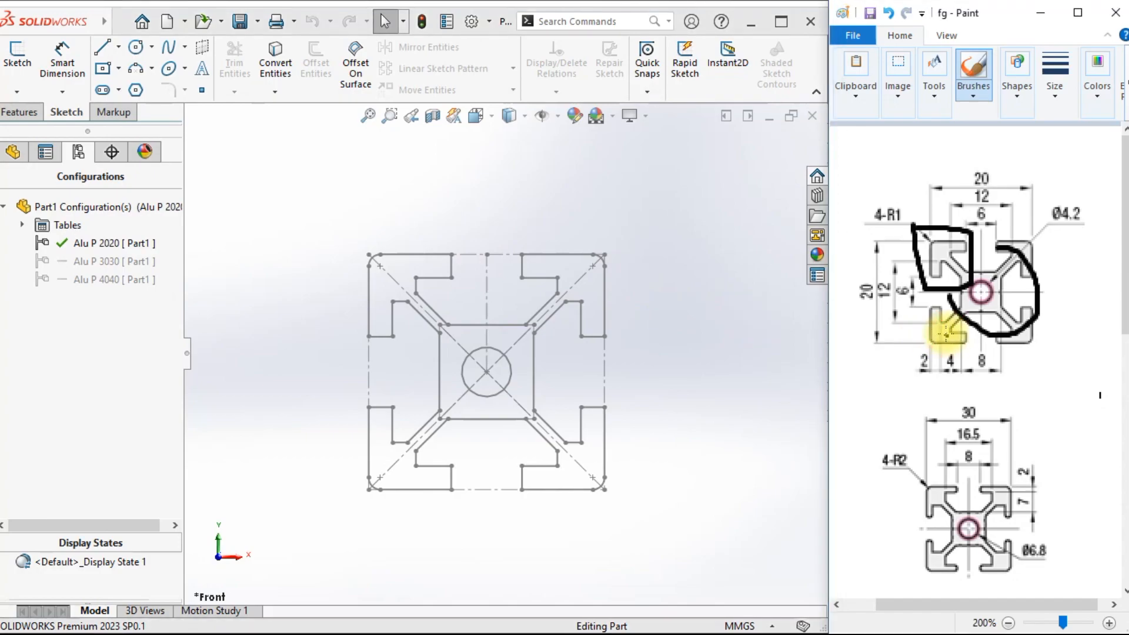
key("ctrl+z")
key("ctrl+z")
key("ctrl+z")
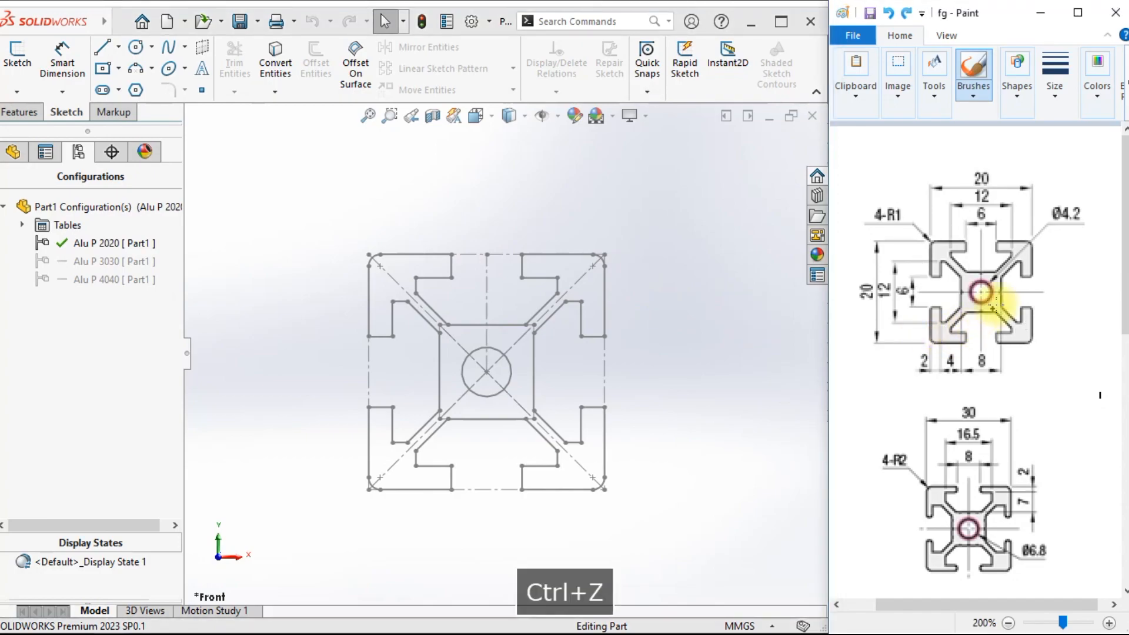
scroll(1002, 428, "down", 2)
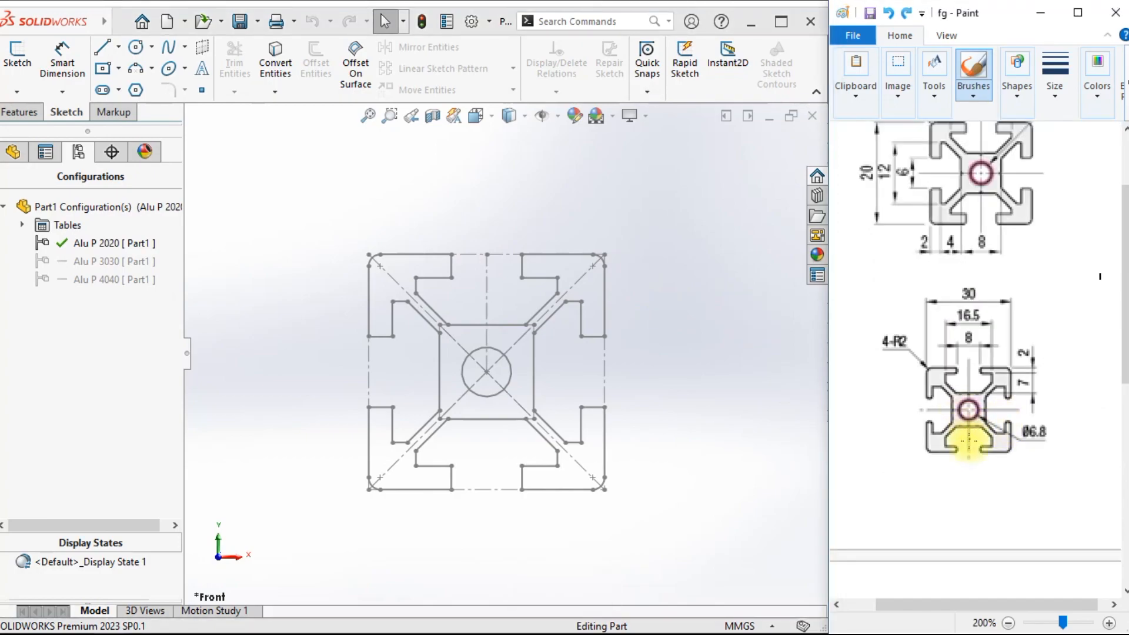
scroll(970, 436, "down", 8)
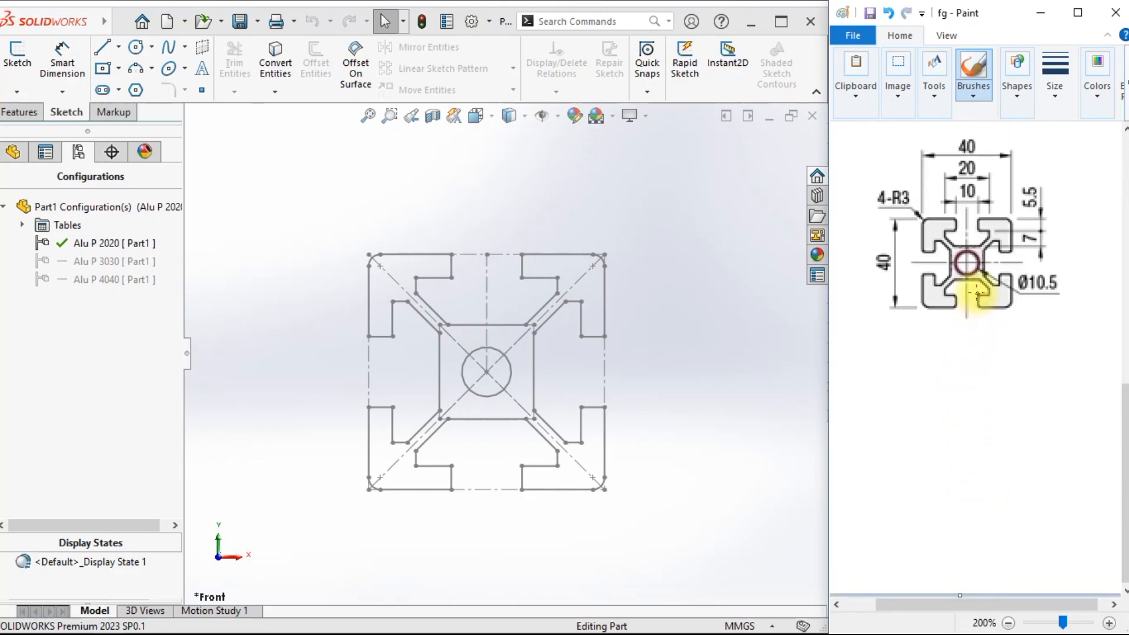
scroll(966, 294, "up", 10)
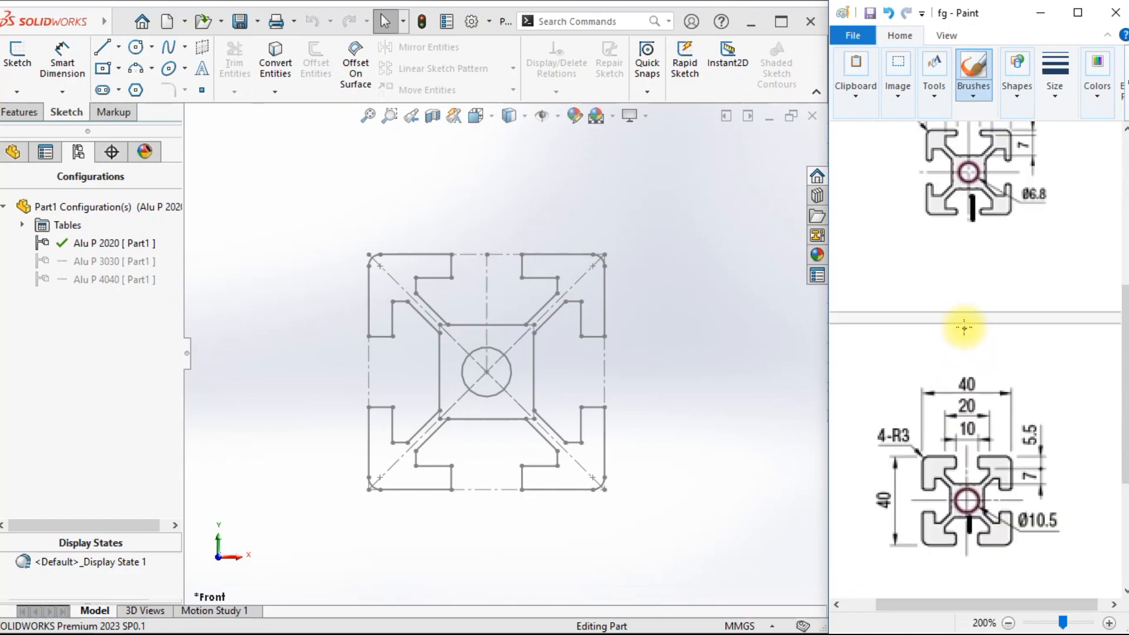
scroll(963, 327, "down", 2)
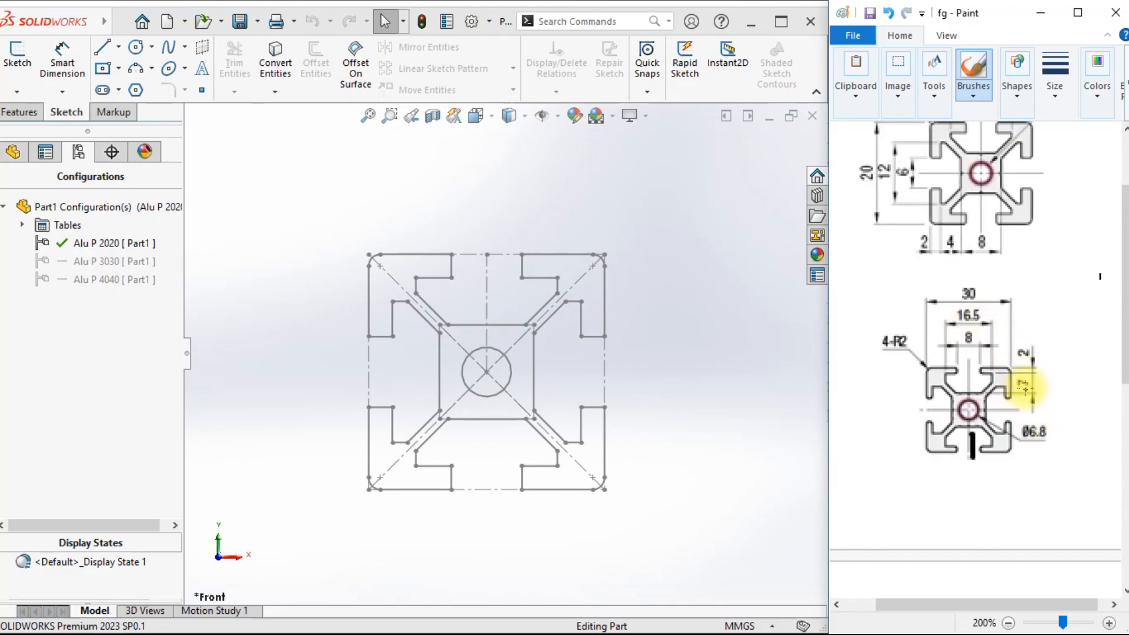
In SOLIDWORKS, open Sketch1 of the Alu P 2020 configuration for editing and delete the central square's 8 mm width dimension.
left_click(13, 154)
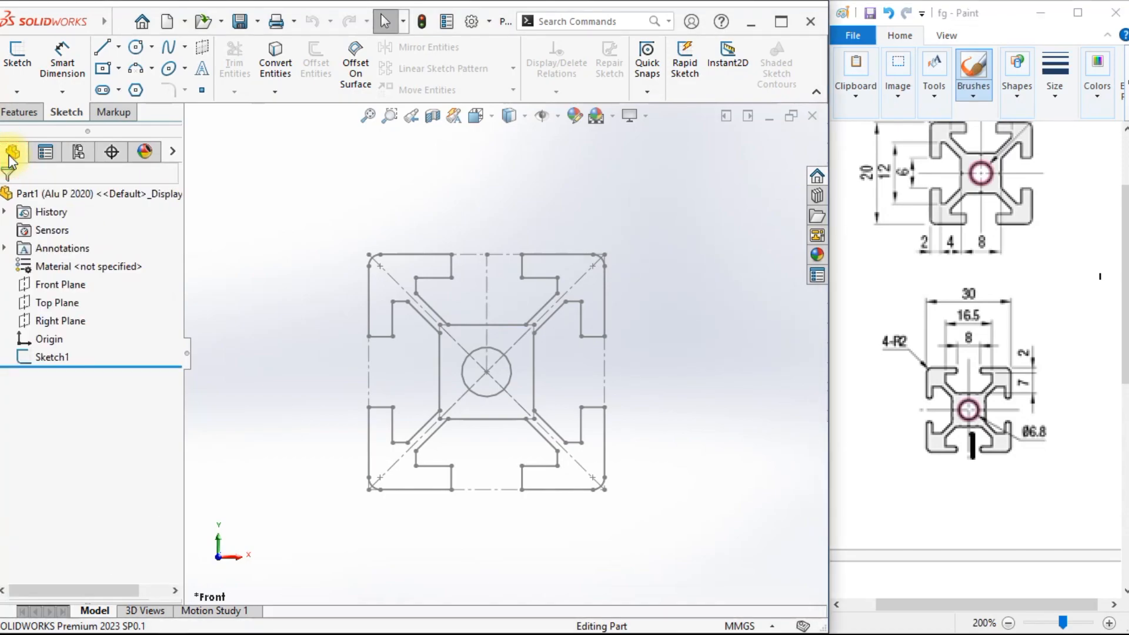
left_click(65, 154)
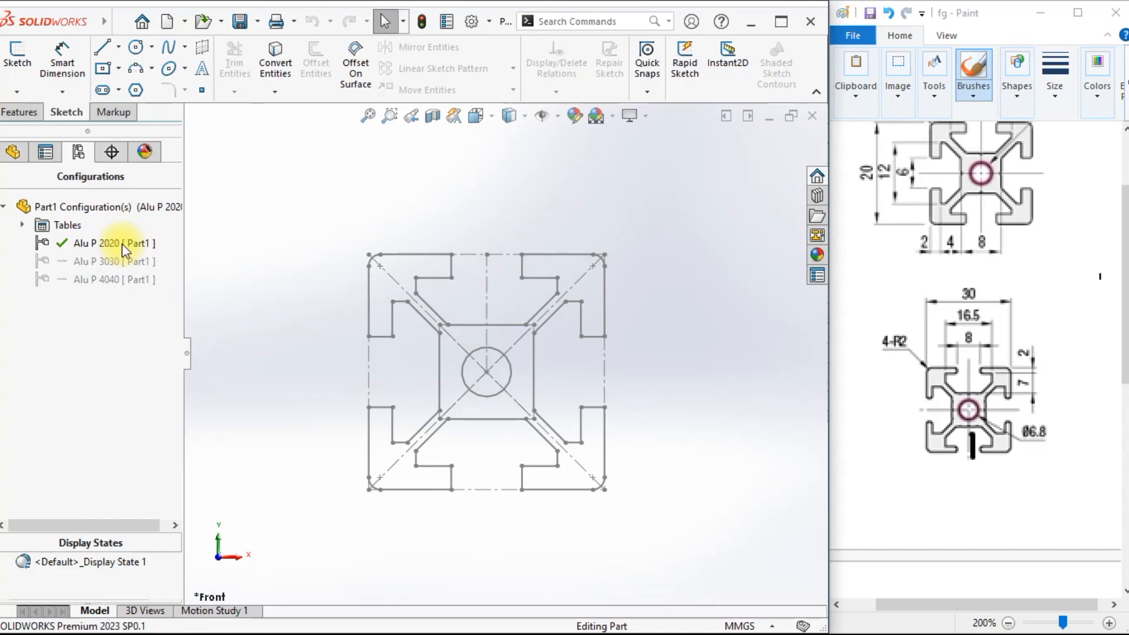
left_click(12, 154)
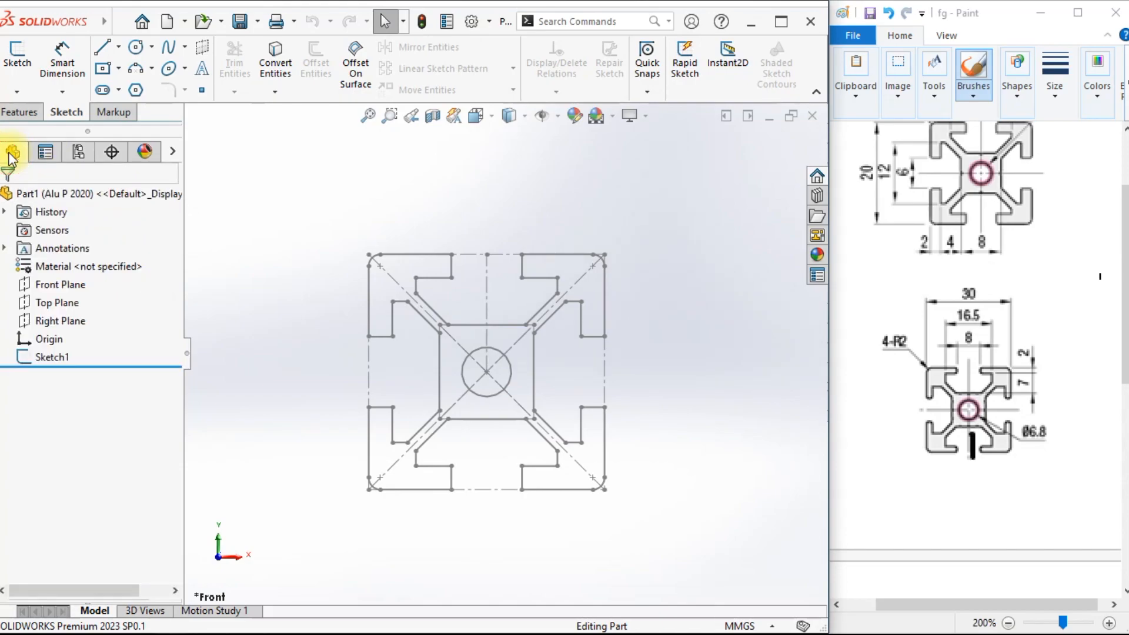
right_click(57, 363)
left_click(68, 219)
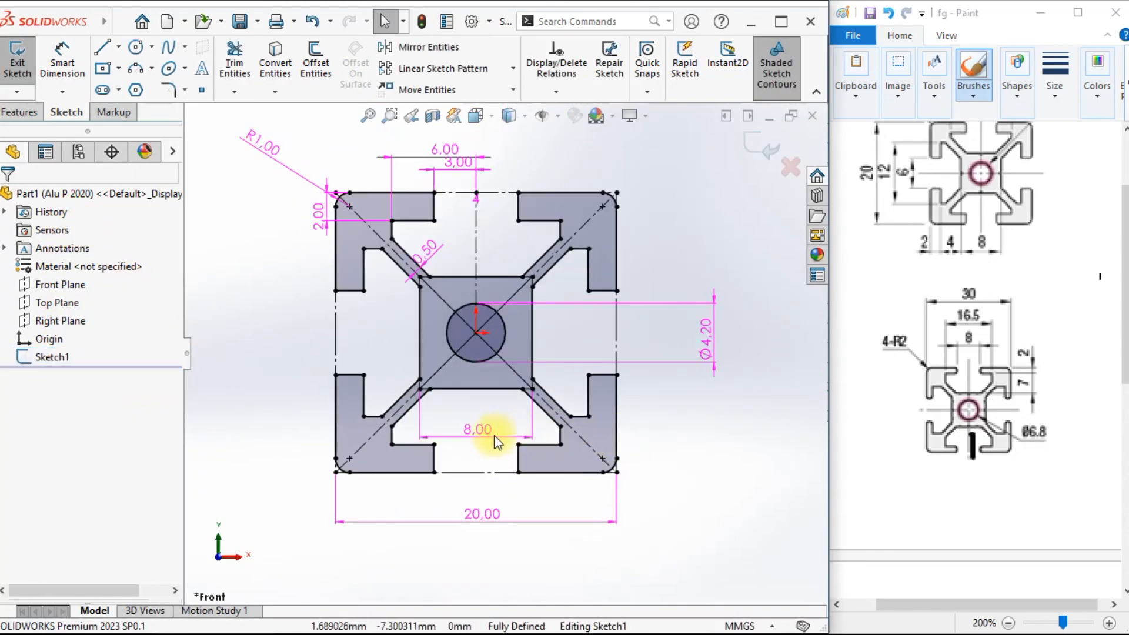
double_click(479, 428)
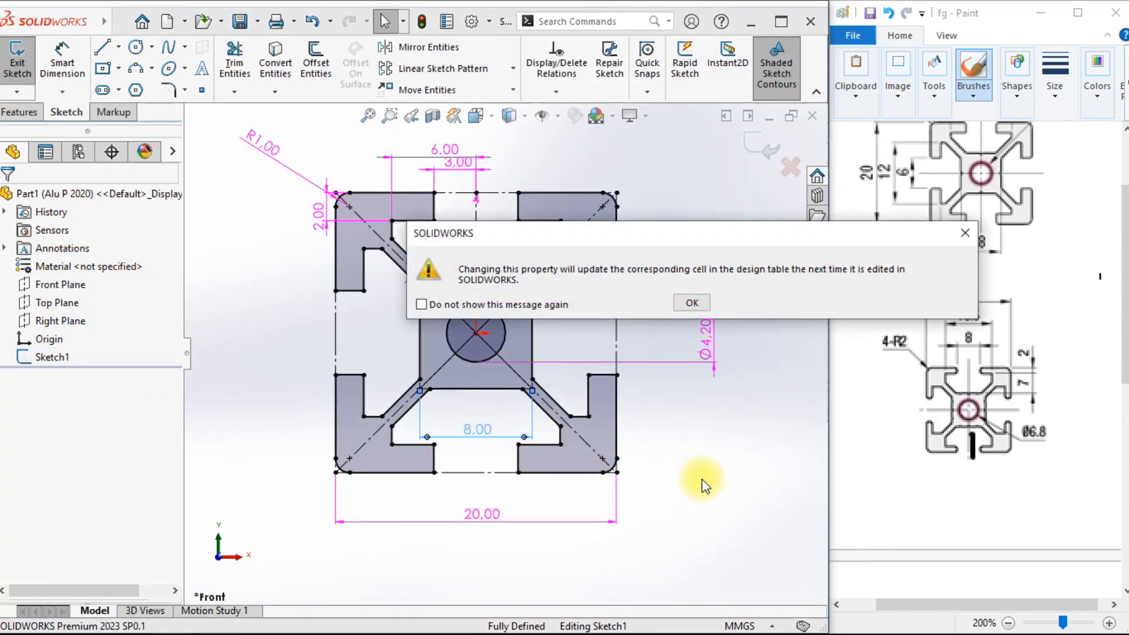
left_click(693, 304)
left_click(477, 429)
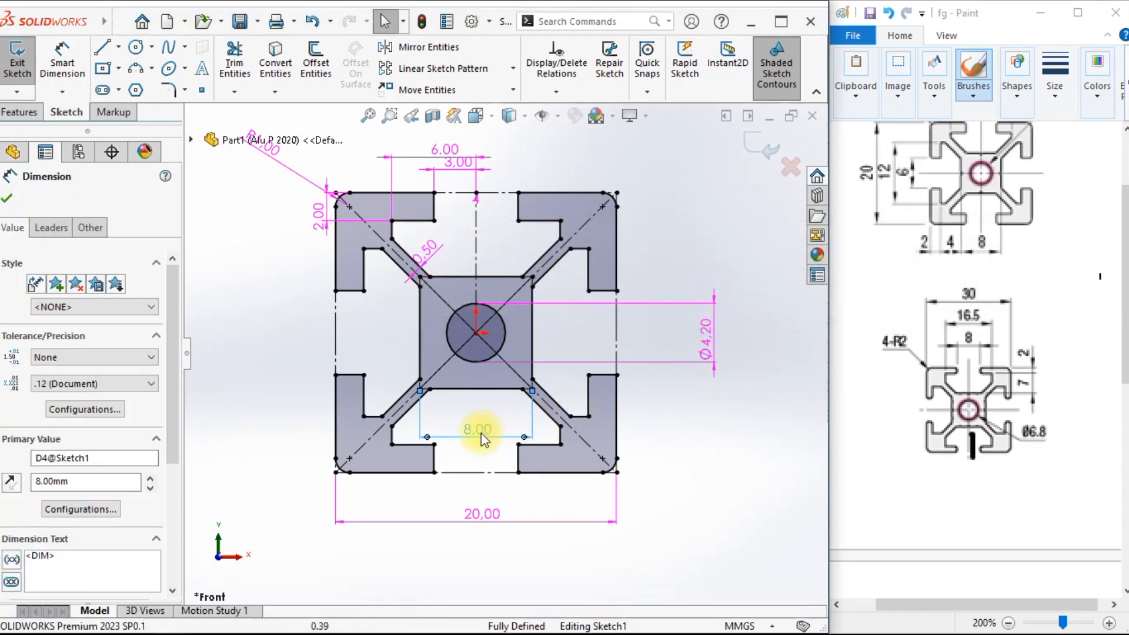
key("Delete")
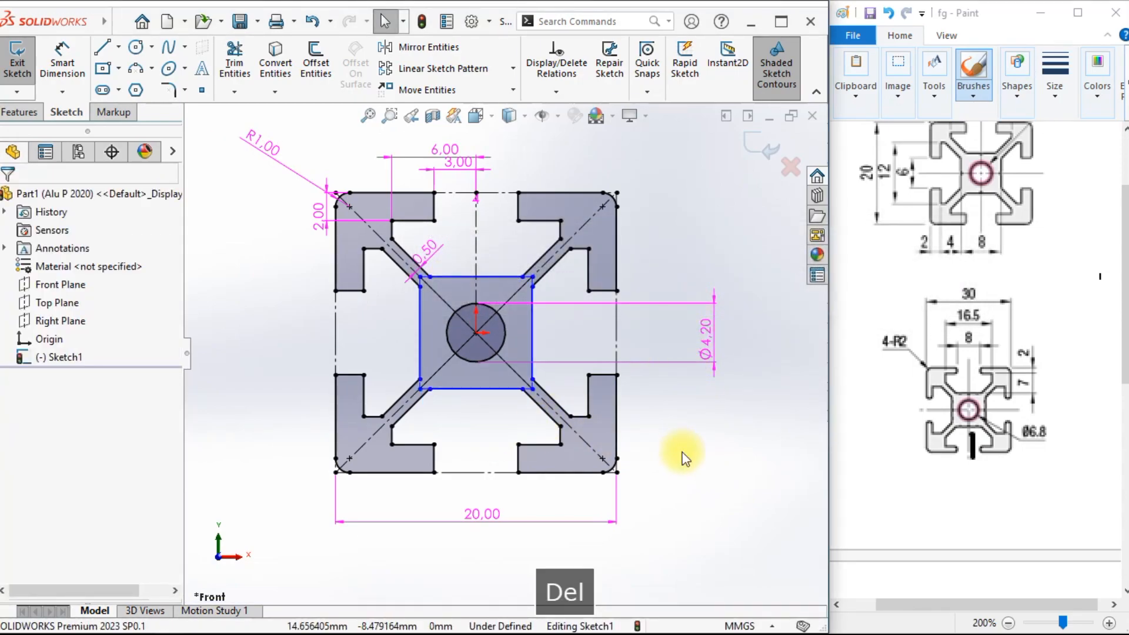
Start Smart Dimension and, in the Paint drawing, brush a short mark under the 8 mm dimension of the 20 mm profile.
left_click(72, 58)
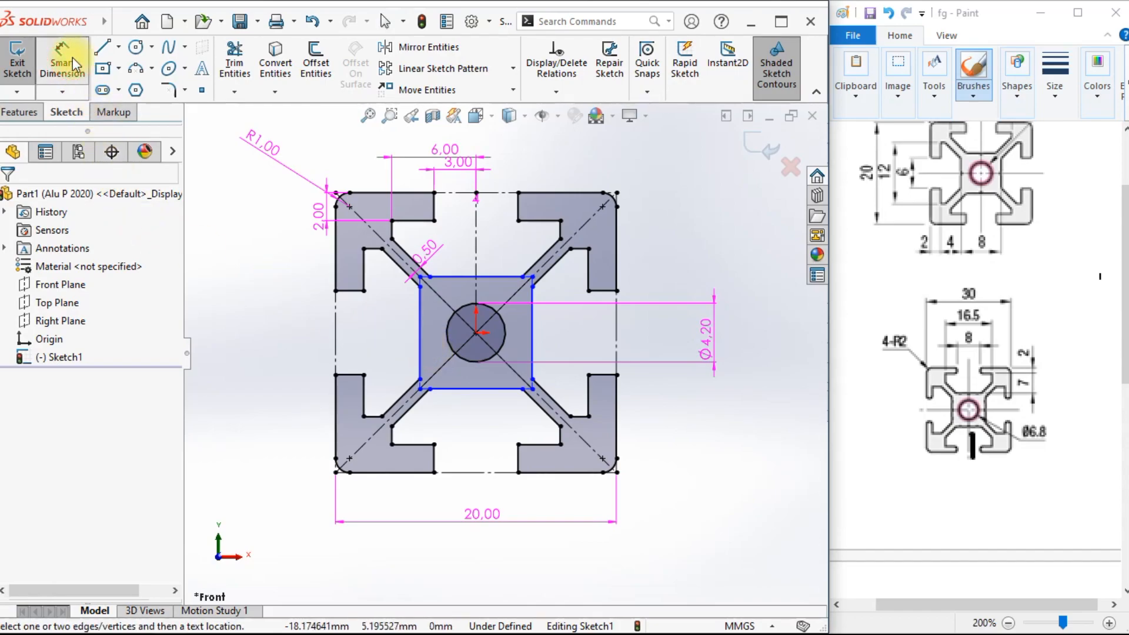
scroll(977, 315, "down", 2)
scroll(981, 305, "up", 2)
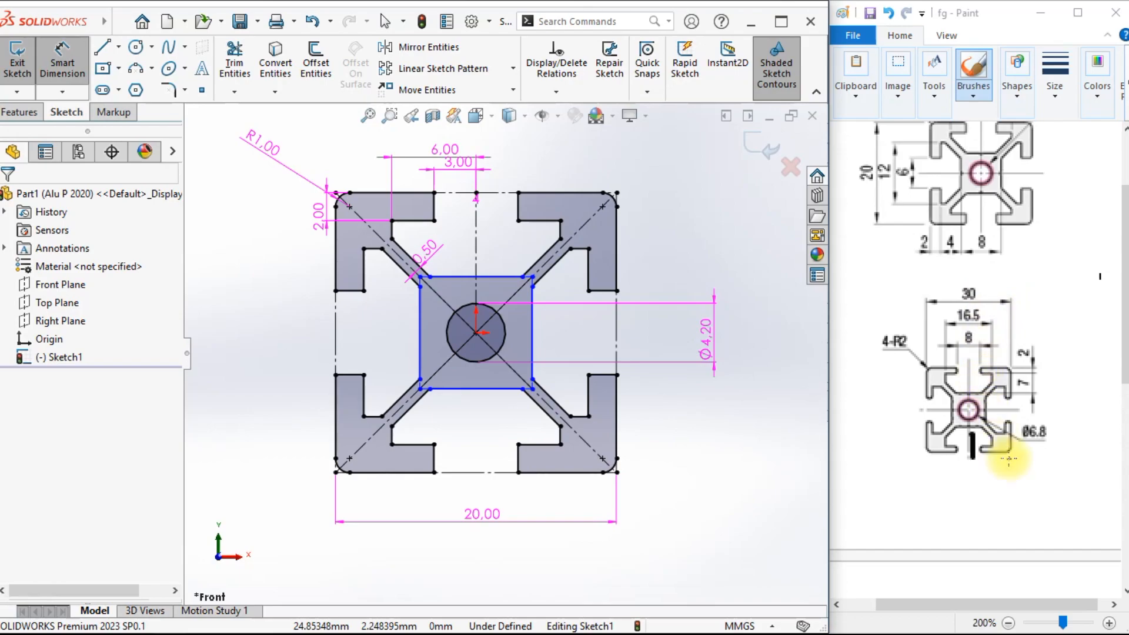
scroll(1006, 411, "up", 2)
scroll(1004, 406, "down", 2)
scroll(1005, 405, "up", 2)
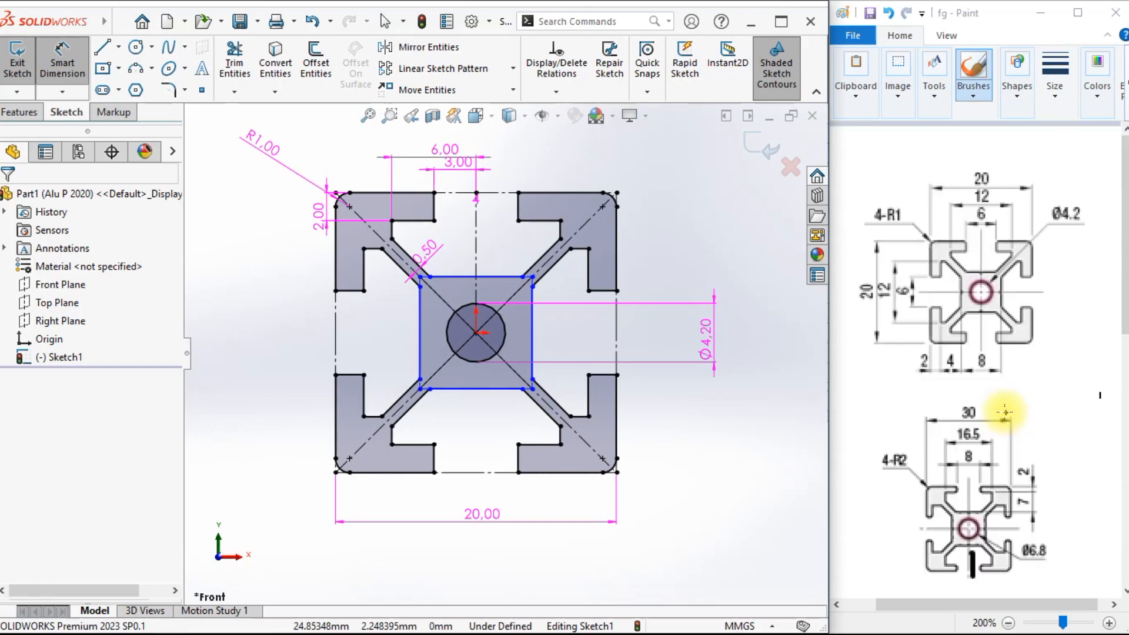
left_click_drag(977, 383, 1002, 368)
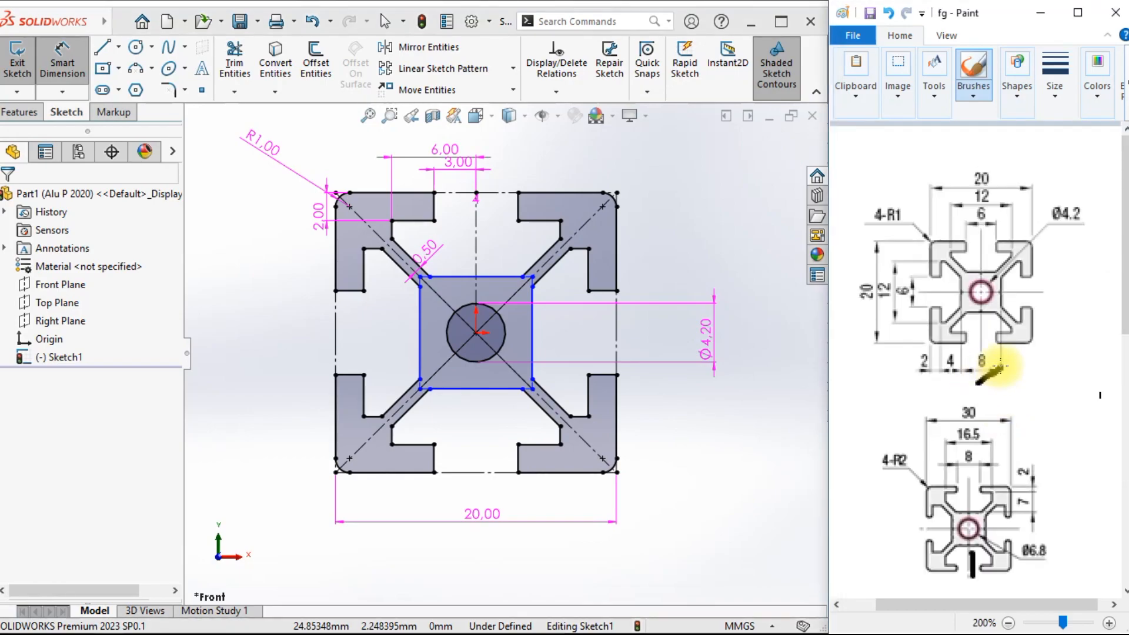
scroll(1005, 376, "down", 2)
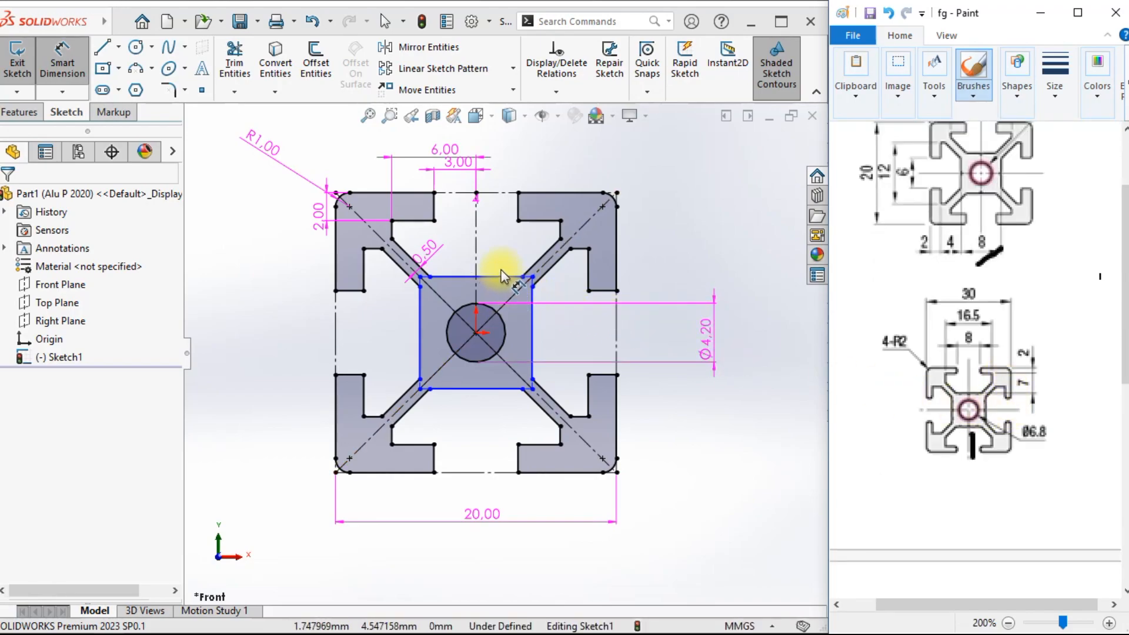
Dimension the vertical distance from the central square's top edge to the upper-right lip's underside as 4 mm, for this configuration only.
left_click_drag(499, 276, 529, 230)
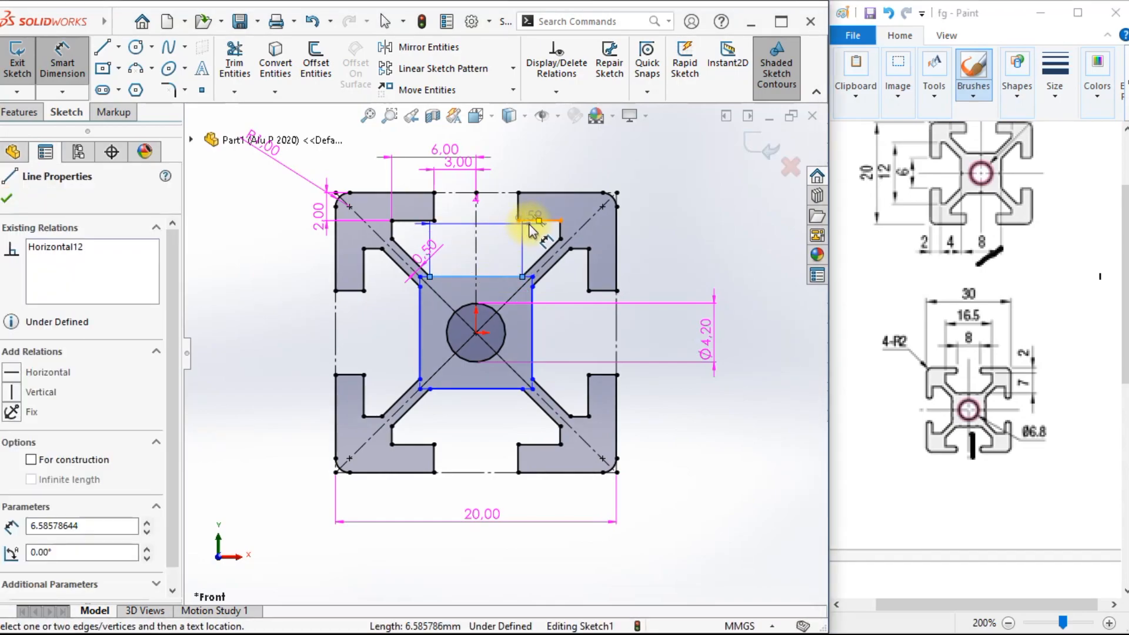
left_click(531, 223)
left_click(703, 241)
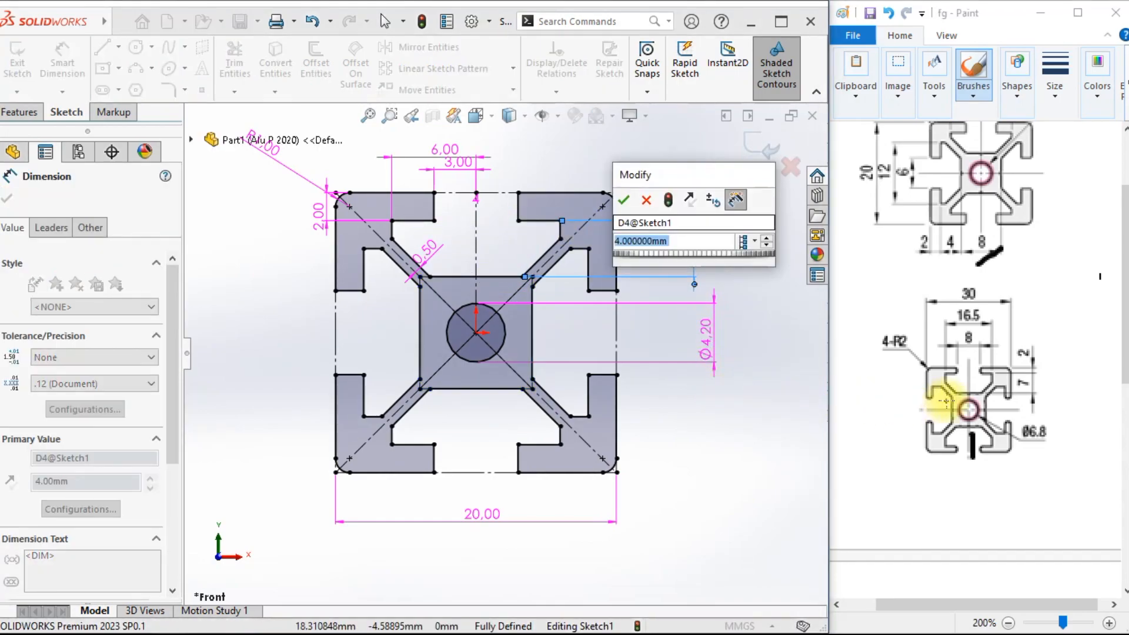
left_click_drag(1125, 333, 1125, 359)
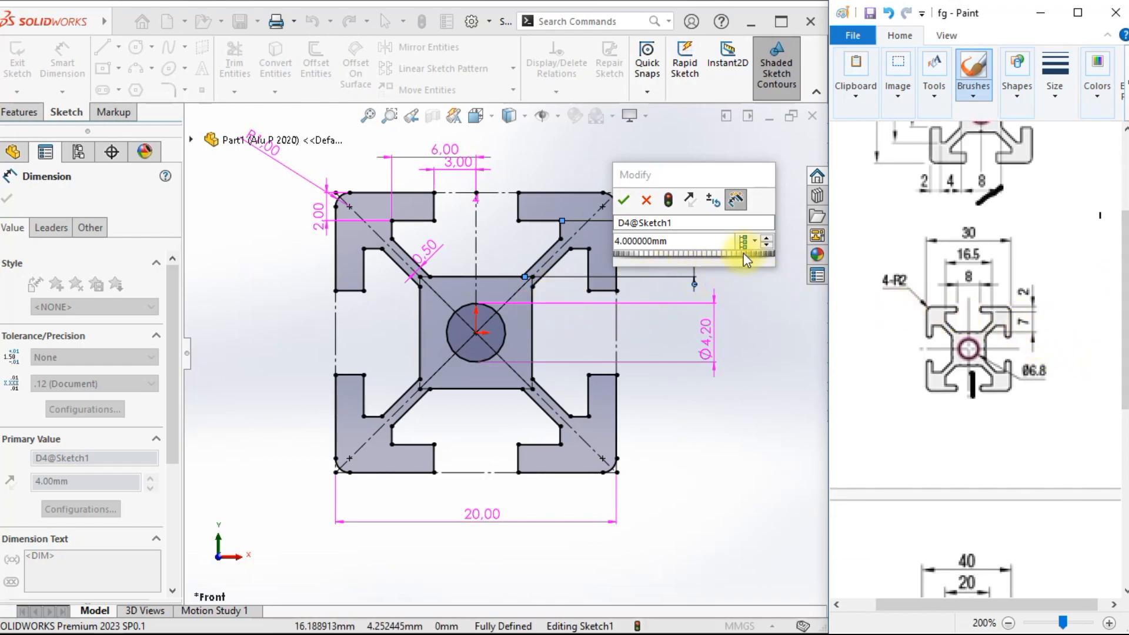
left_click(755, 241)
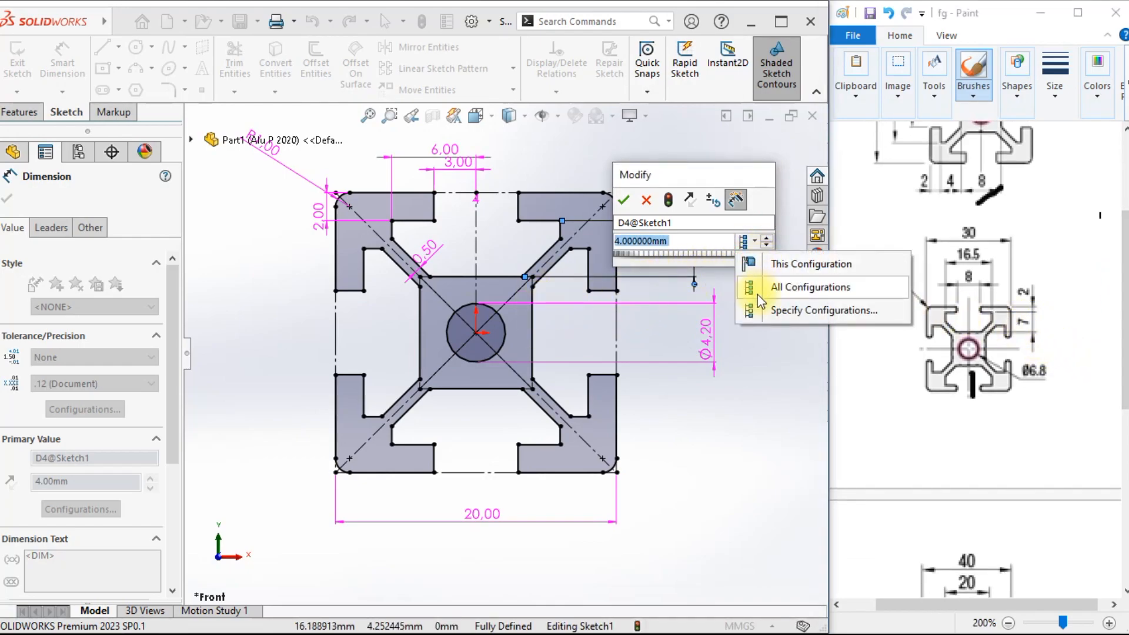
left_click(757, 264)
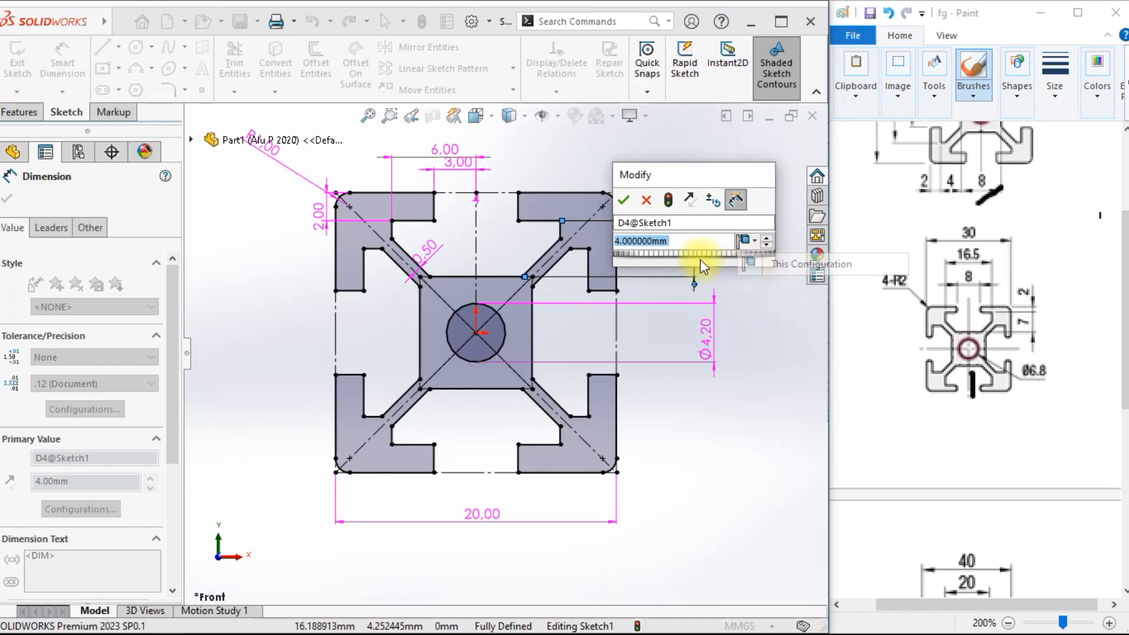
left_click(625, 201)
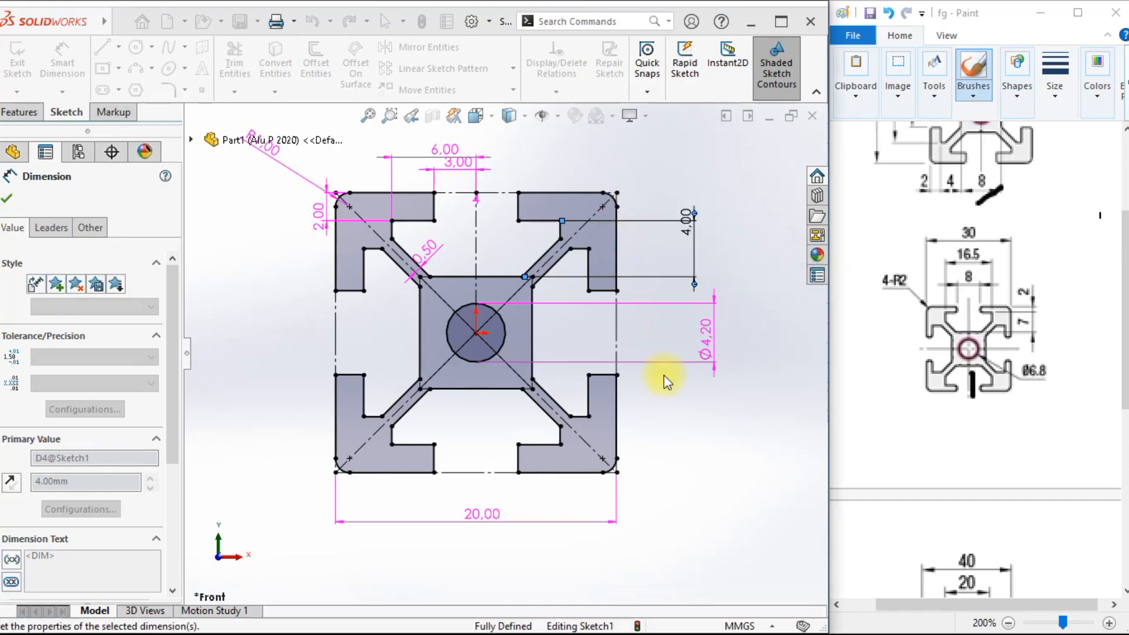
Place the new 4 mm dimension slightly farther out from the profile, end dimensioning and exit the sketch.
key("z")
scroll(532, 377, "down", 3)
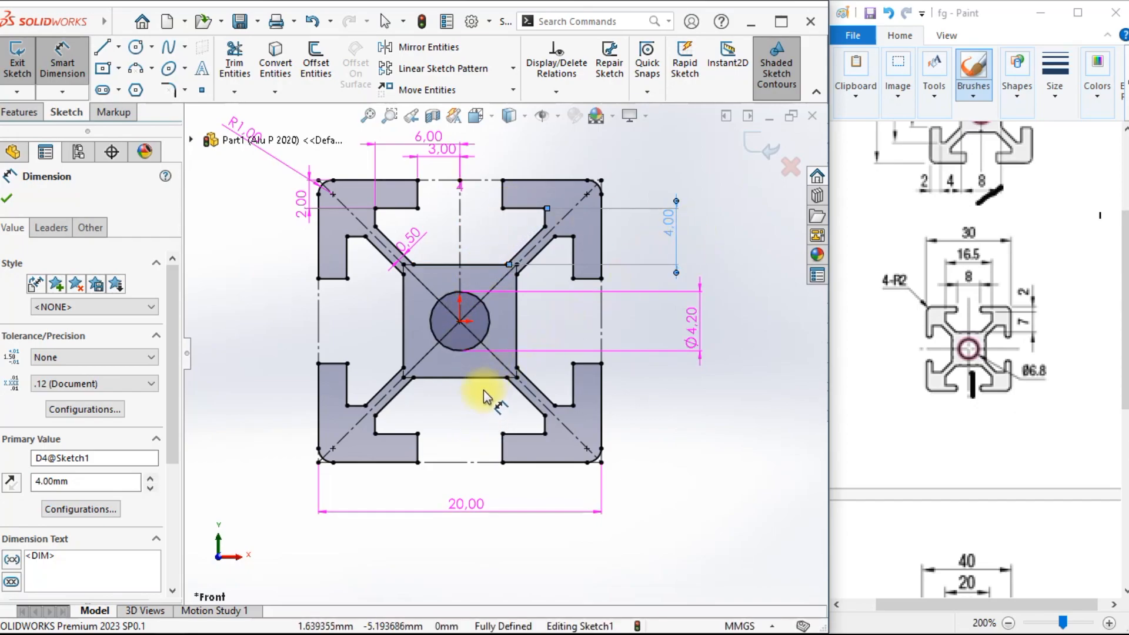
left_click_drag(673, 230, 689, 233)
left_click(719, 263)
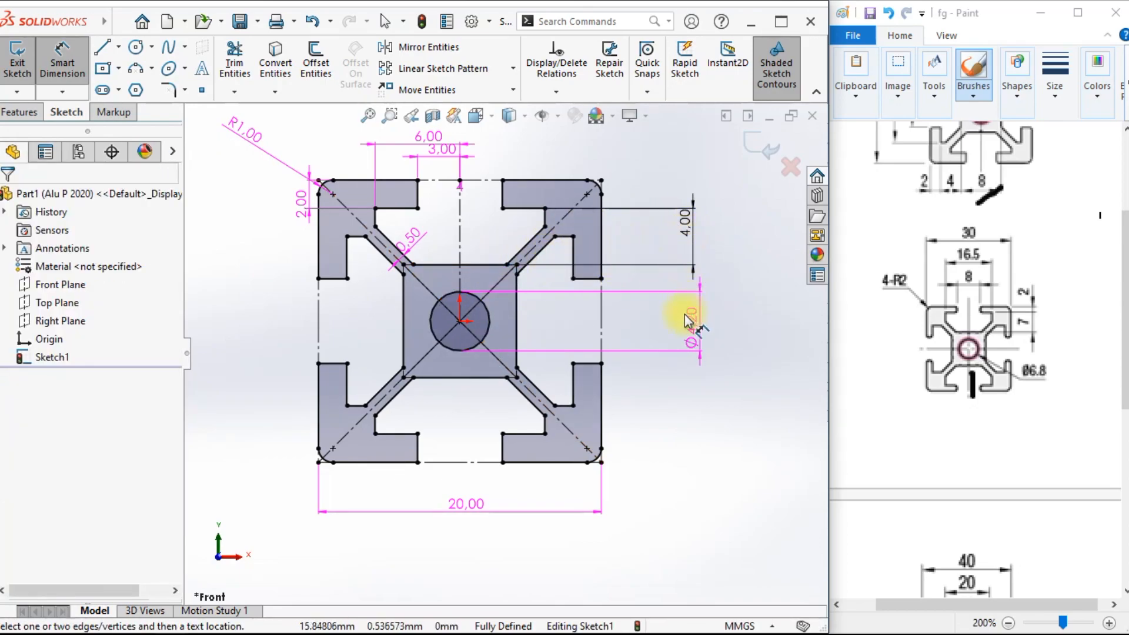
right_click(713, 370)
left_click(753, 419)
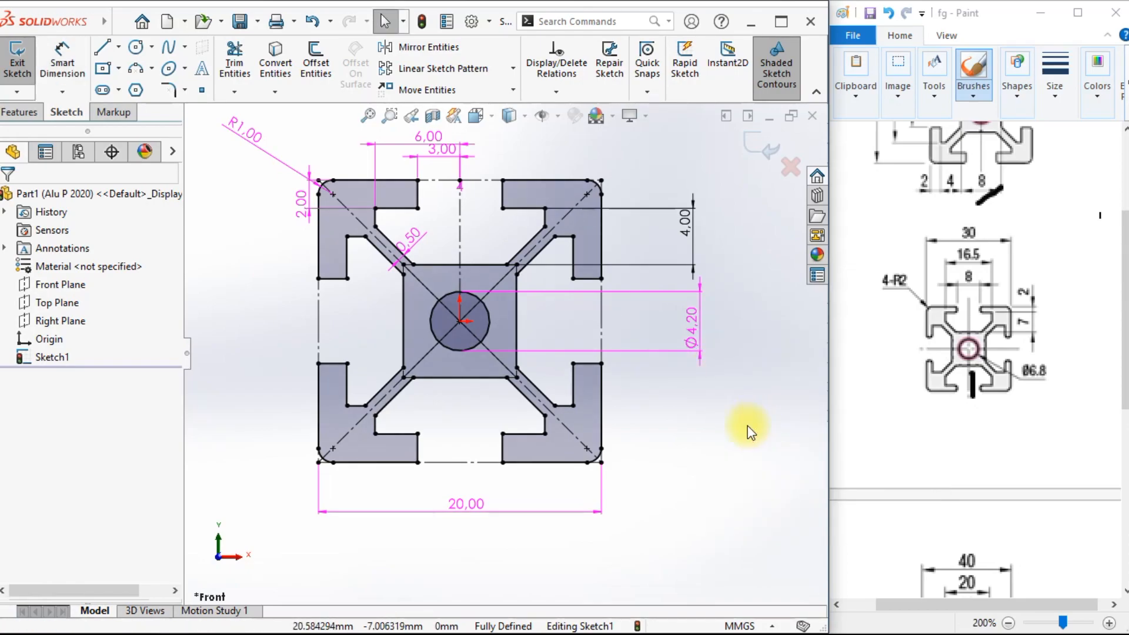
double_click(718, 281)
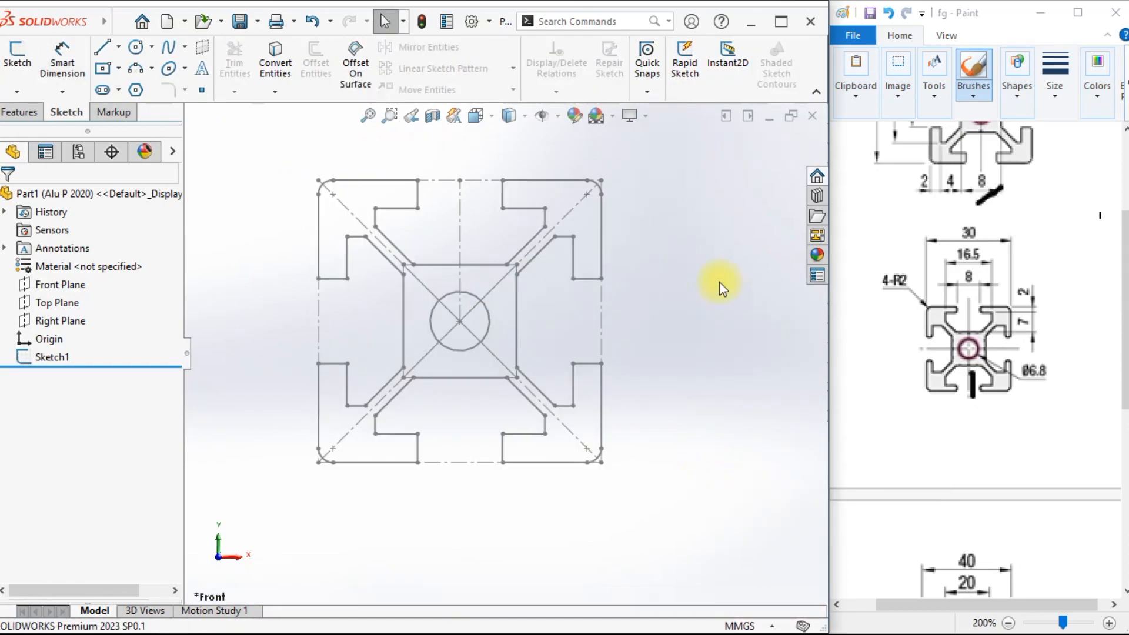
Activate the Alu P 3030 configuration, open Sketch1 for editing and compare its dimensions with the 30 mm profile drawing in Paint.
left_click(78, 153)
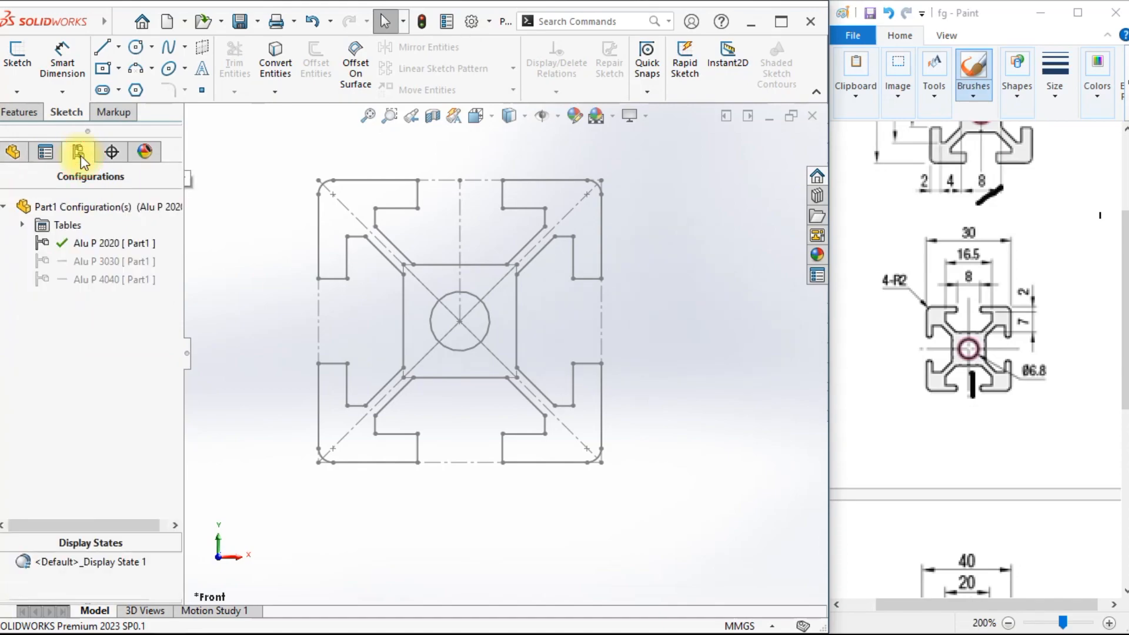
double_click(133, 266)
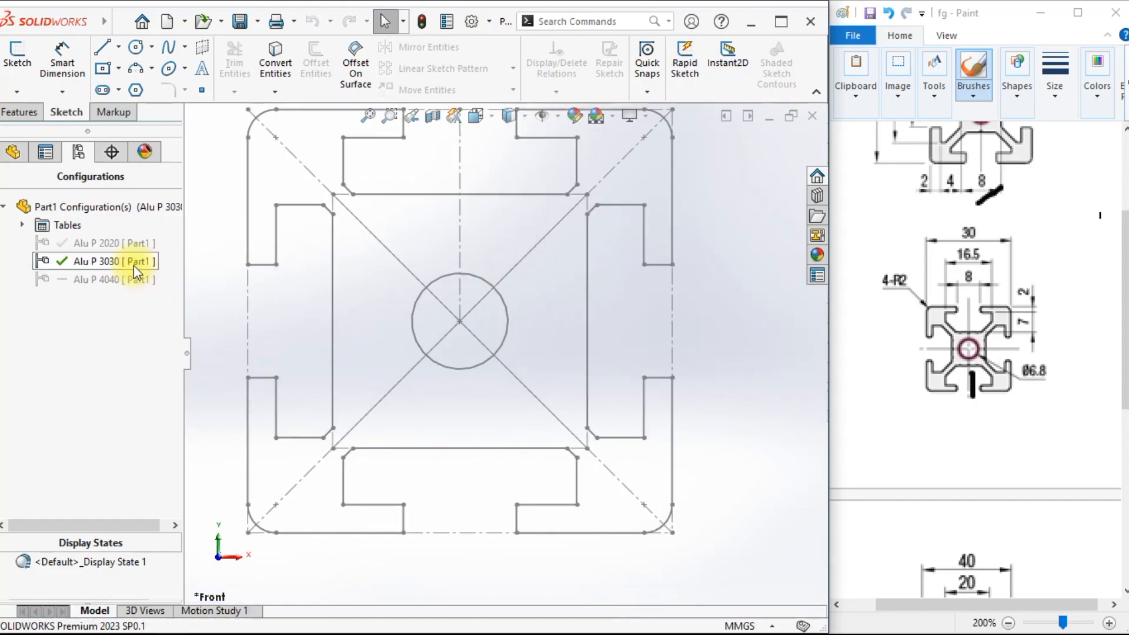
left_click(16, 154)
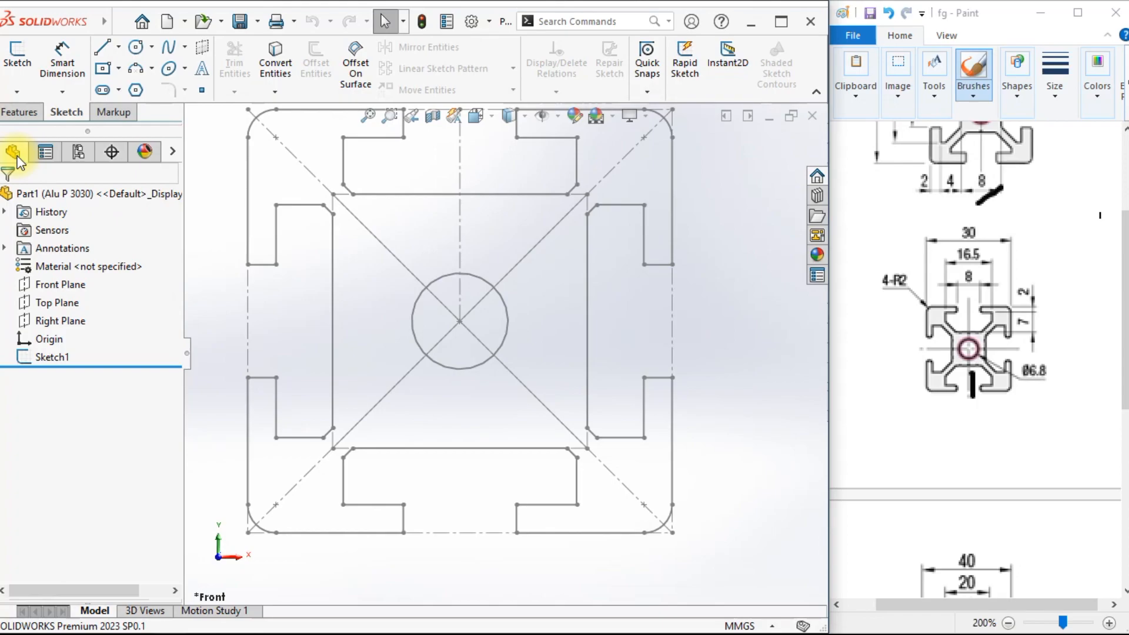
right_click(61, 357)
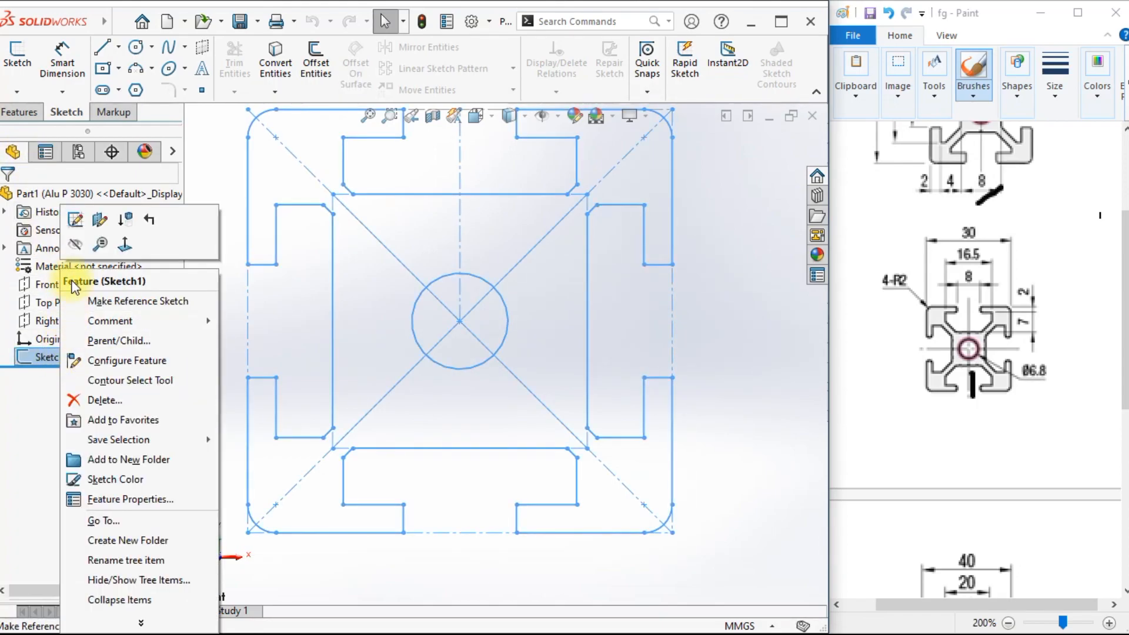
left_click(75, 224)
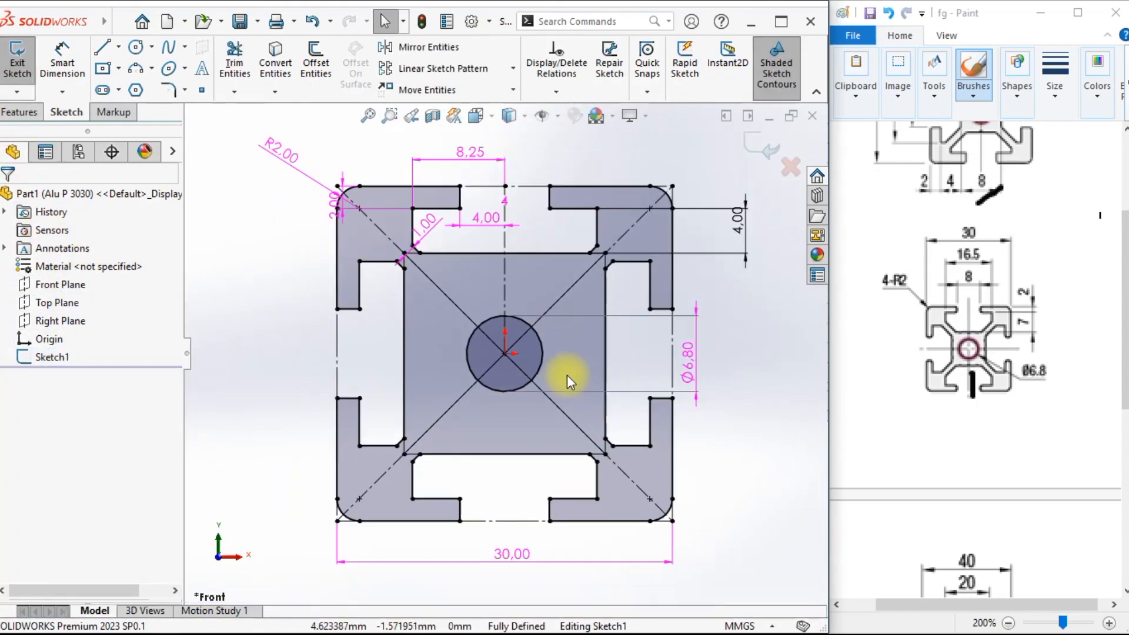
scroll(671, 307, "up", 3)
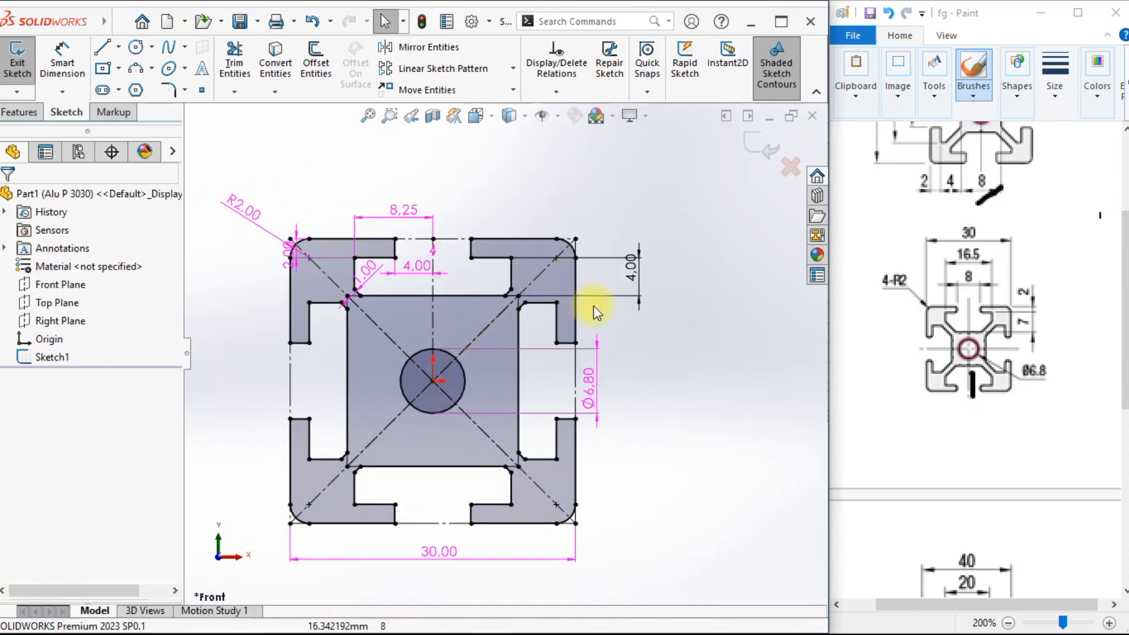
scroll(982, 330, "up", 3)
scroll(982, 351, "down", 2)
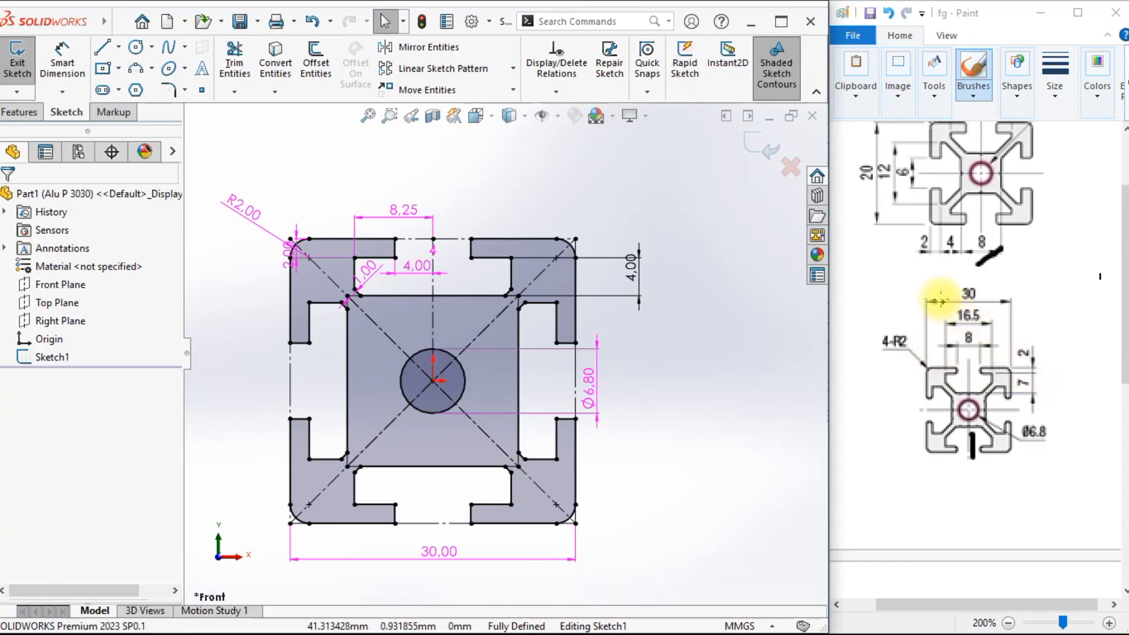
Set the vertical distance from the central square's top edge to the upper-right lip's underside to 7 mm for Alu P 3030 and exit the sketch.
double_click(634, 266)
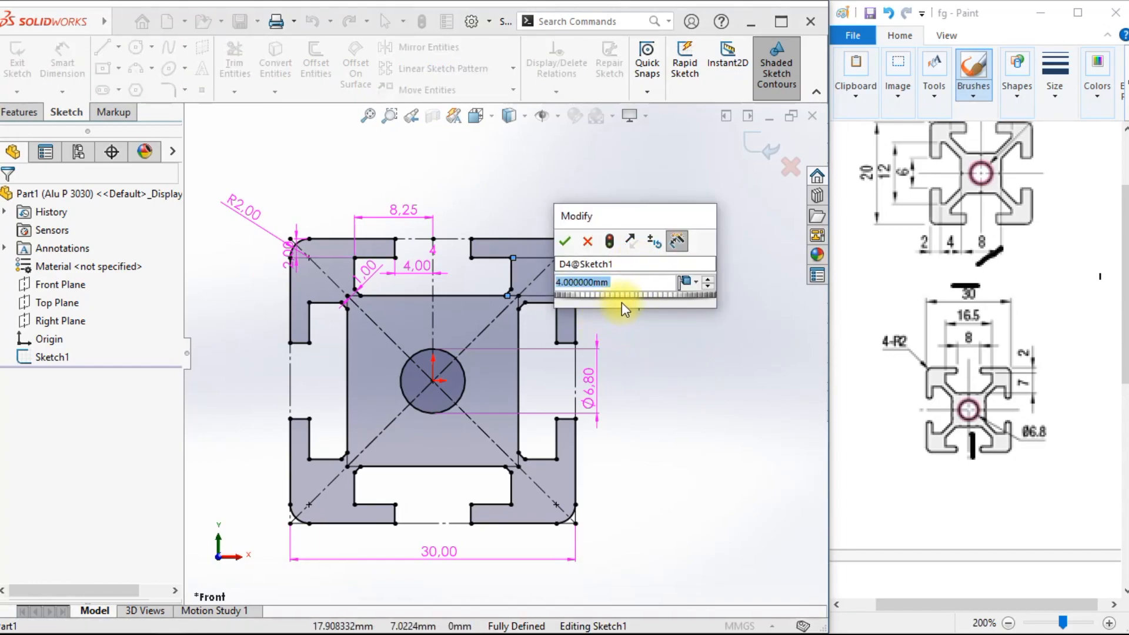
type("7")
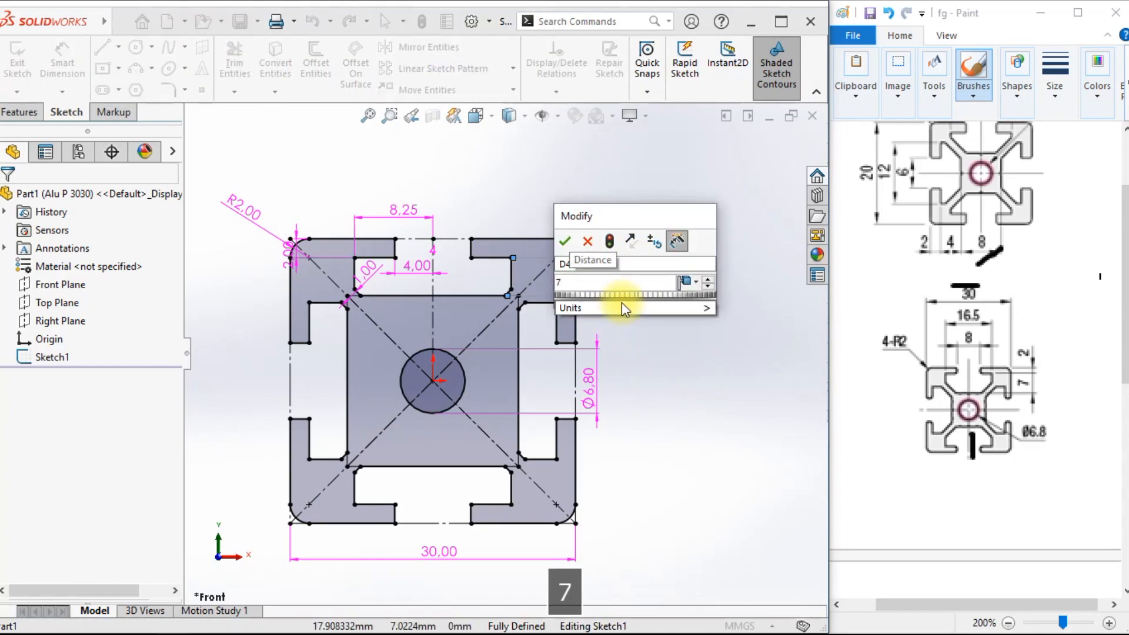
left_click(569, 243)
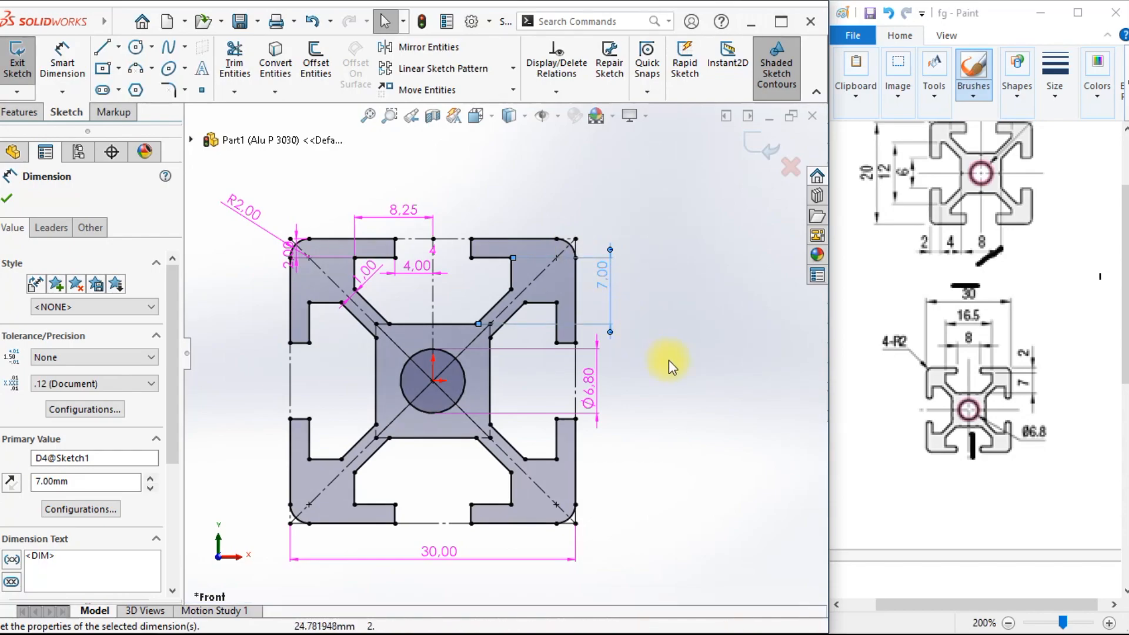
scroll(560, 408, "up", 2)
left_click(627, 340)
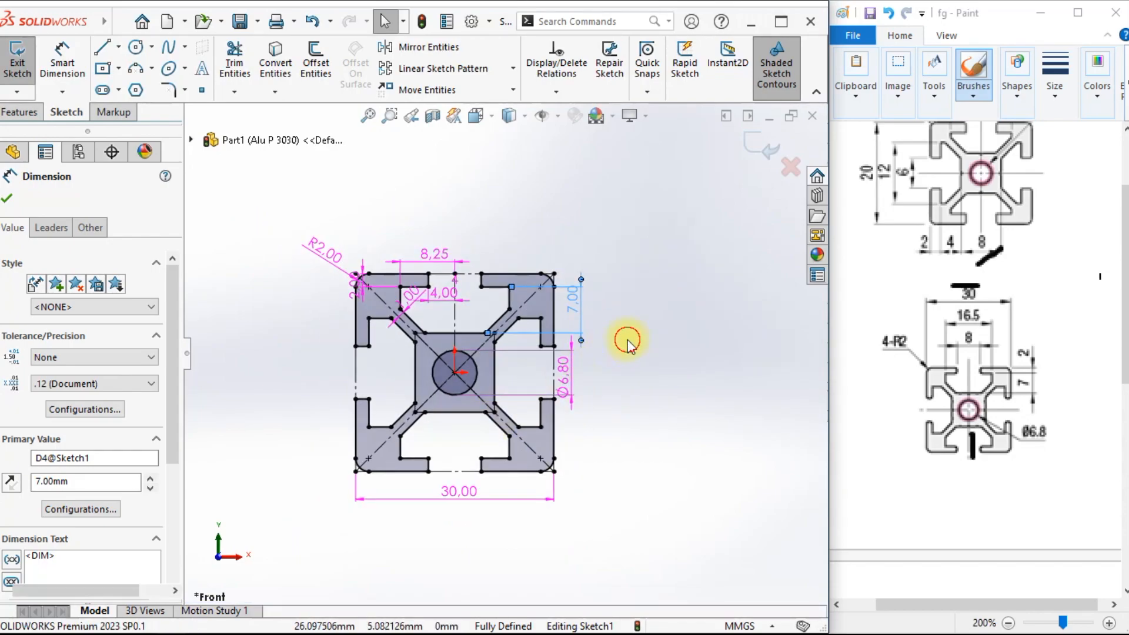
left_click(763, 147)
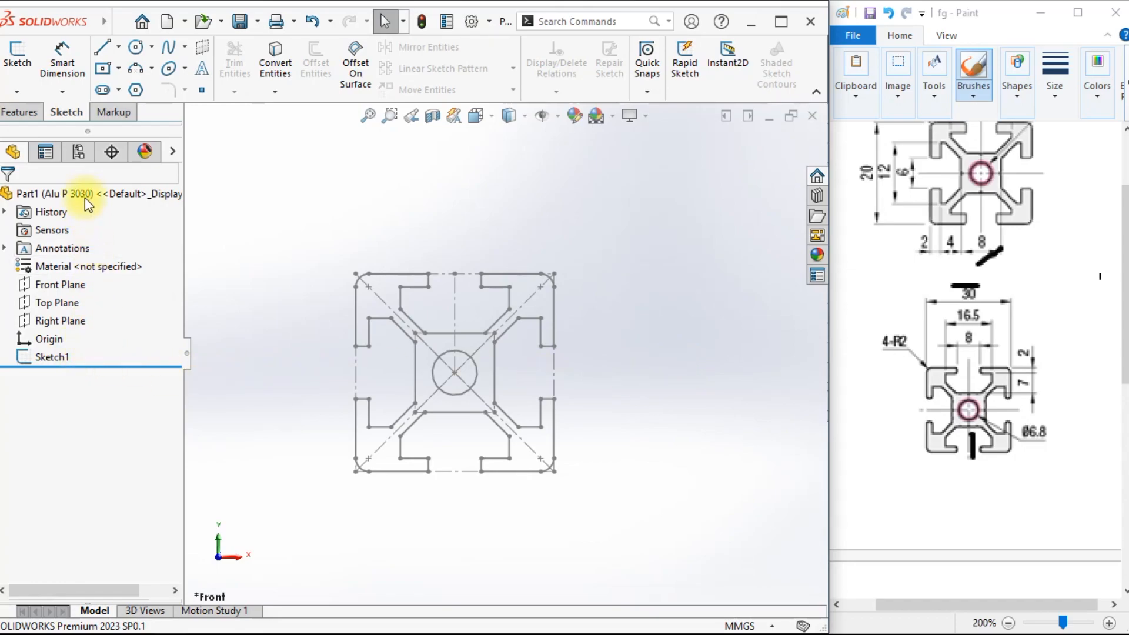
Activate the Alu P 4040 configuration, open Sketch1 for editing and bring up the 40 mm profile drawing in Paint for comparison.
left_click(78, 152)
double_click(98, 283)
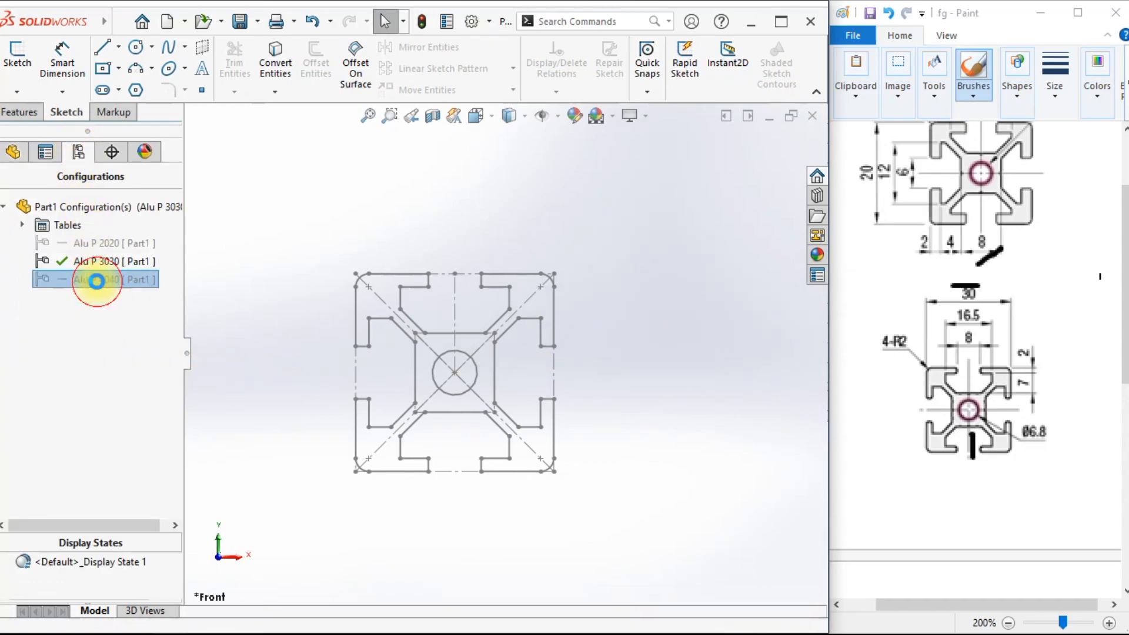
left_click(12, 152)
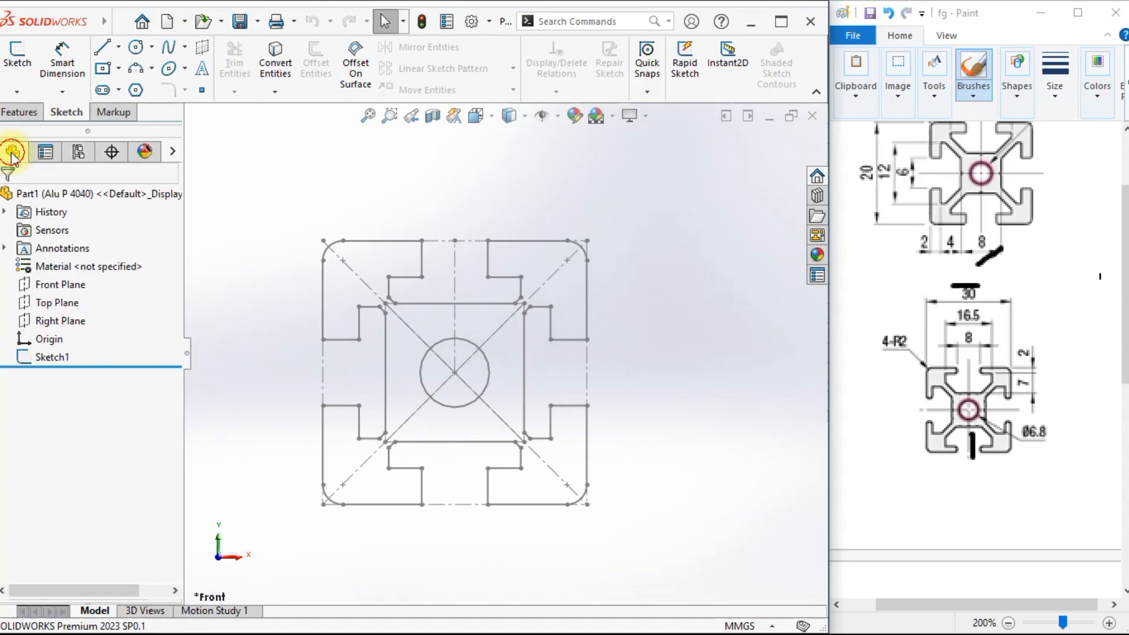
right_click(51, 358)
left_click(61, 220)
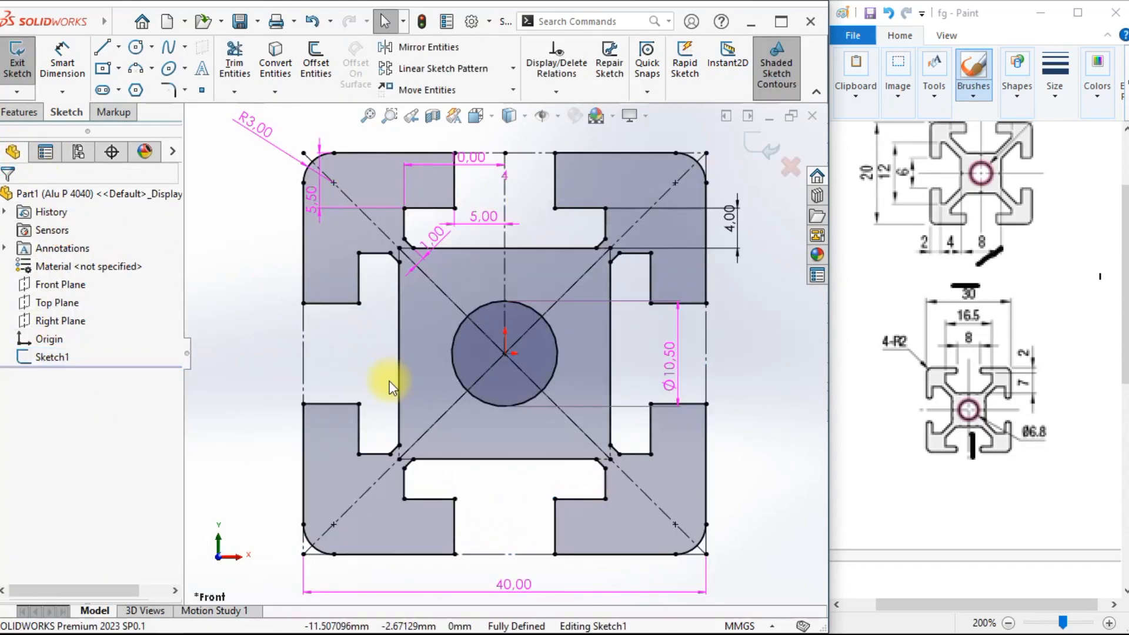
scroll(992, 377, "down", 3)
scroll(993, 376, "down", 6)
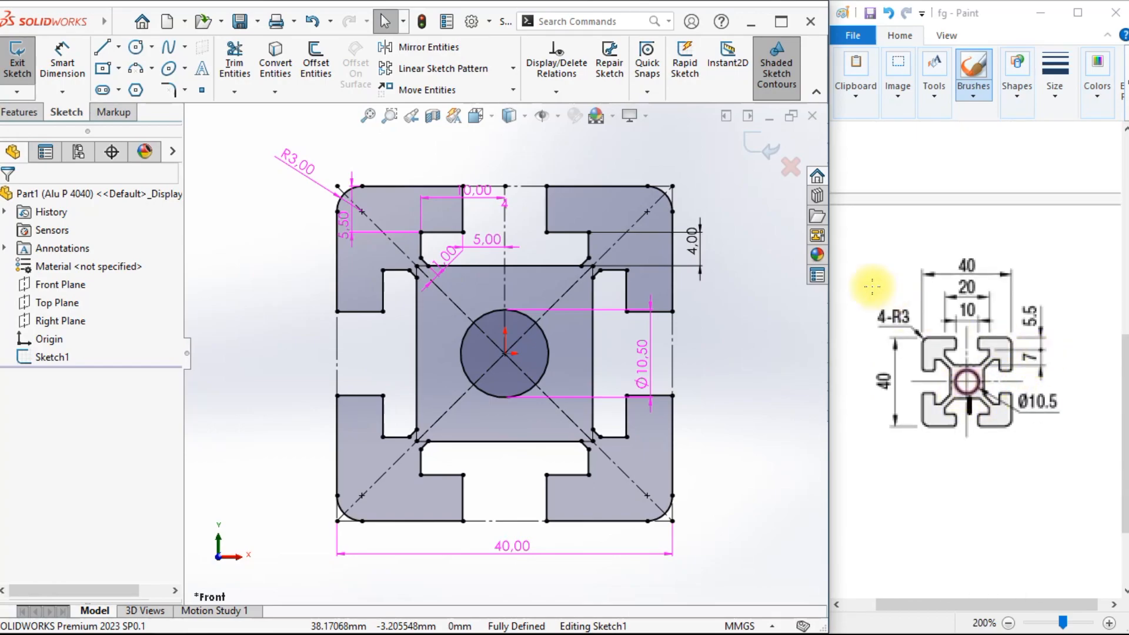
In Alu P 4040, set the vertical distance between the central square and the upper-right lip to 7 mm and exit the sketch.
double_click(694, 241)
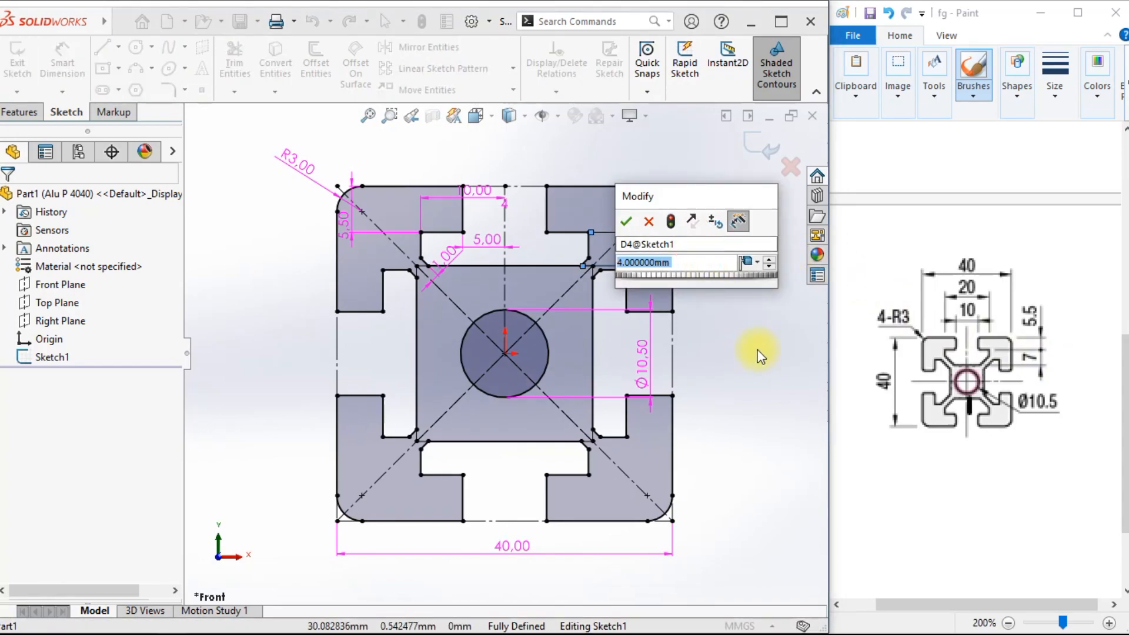
left_click(627, 222)
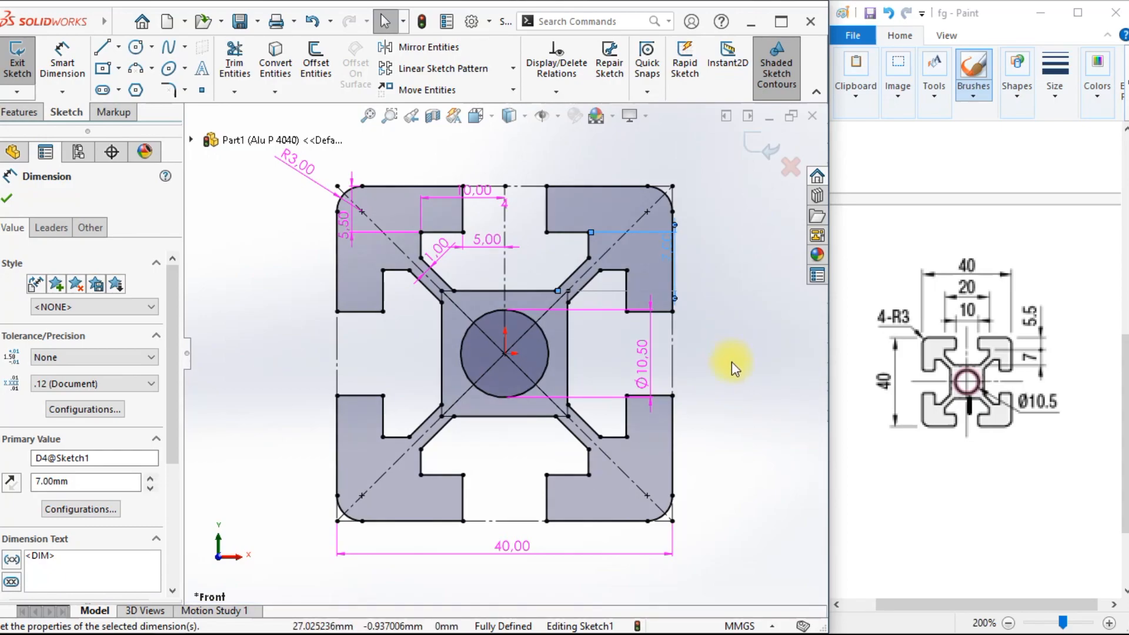
left_click(731, 362)
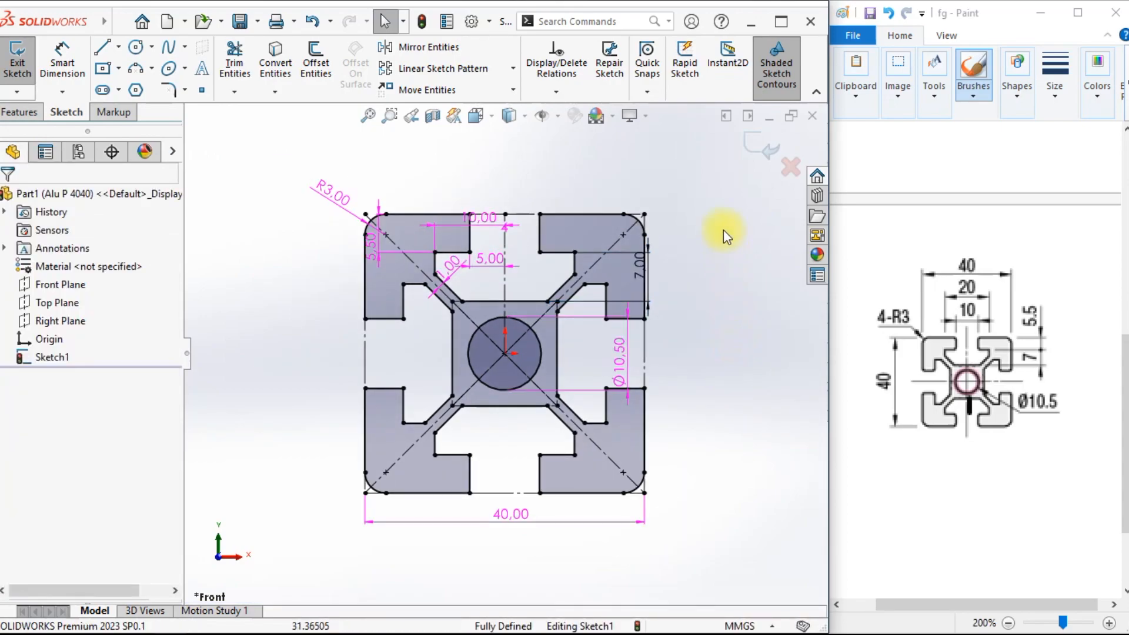
left_click(754, 144)
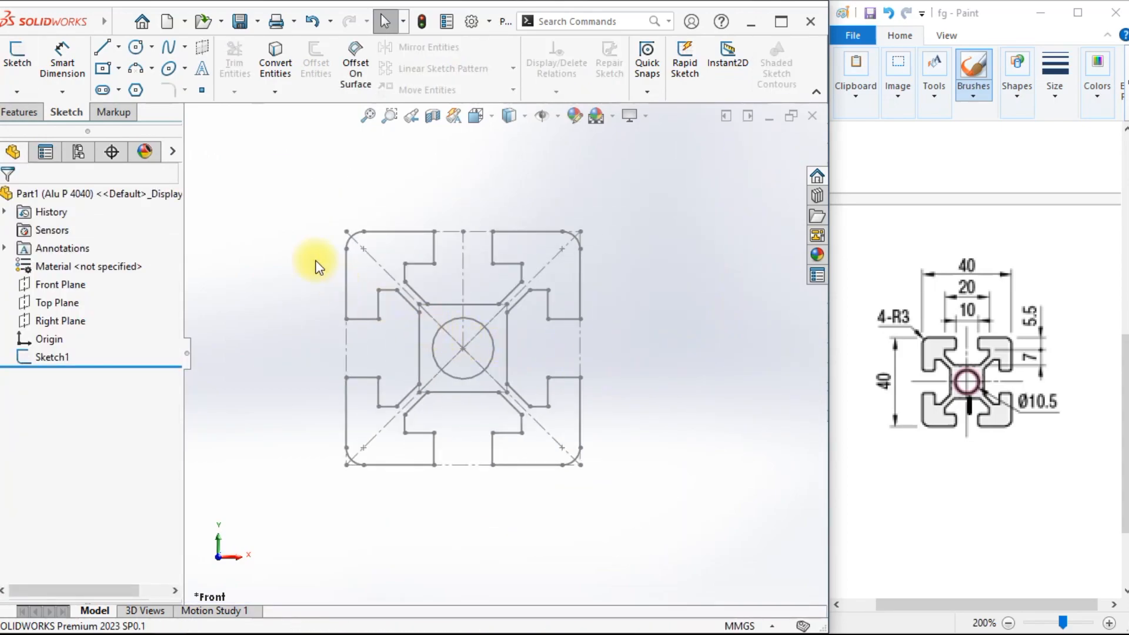
Activate the configurations Alu P 2020, Alu P 3030 and Alu P 4040 in turn to check each profile shape.
left_click(83, 154)
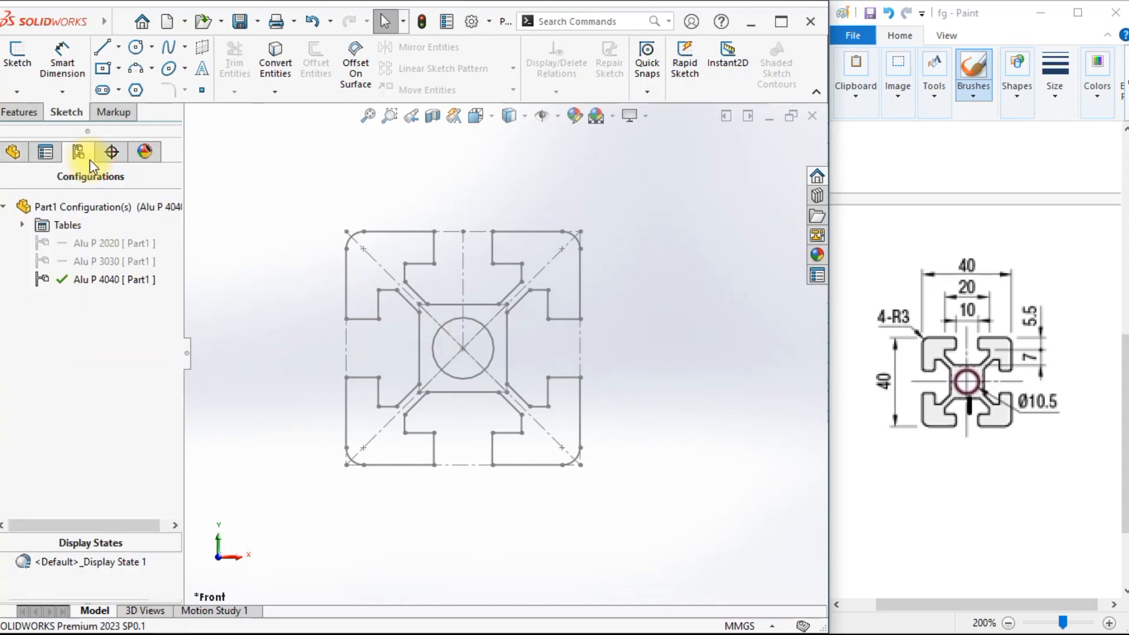
left_click(103, 246)
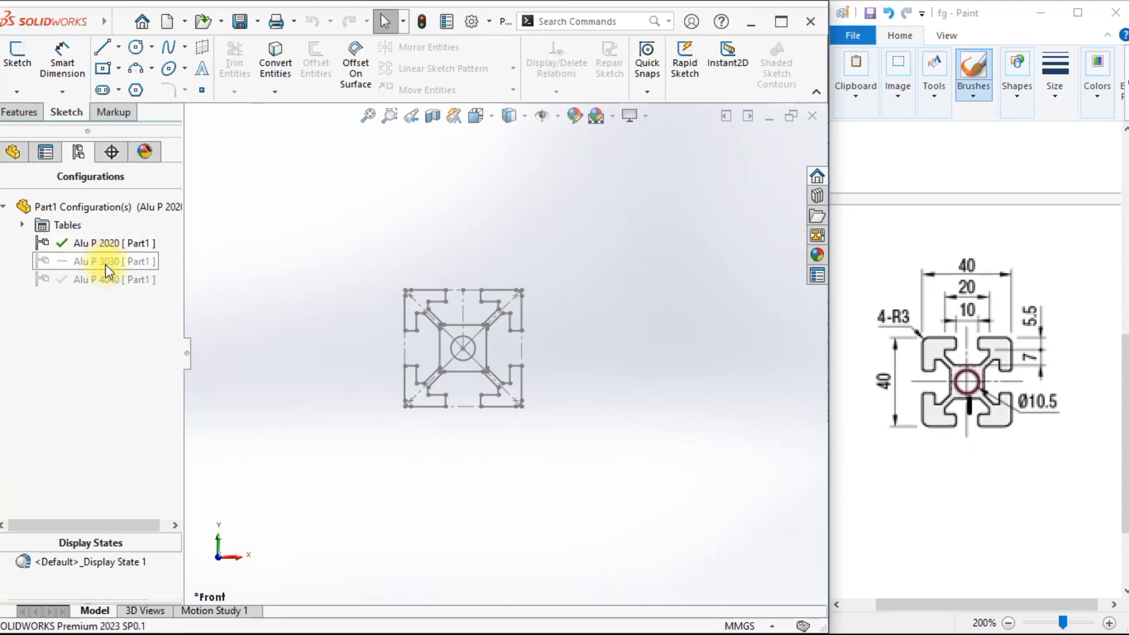
double_click(105, 264)
double_click(106, 280)
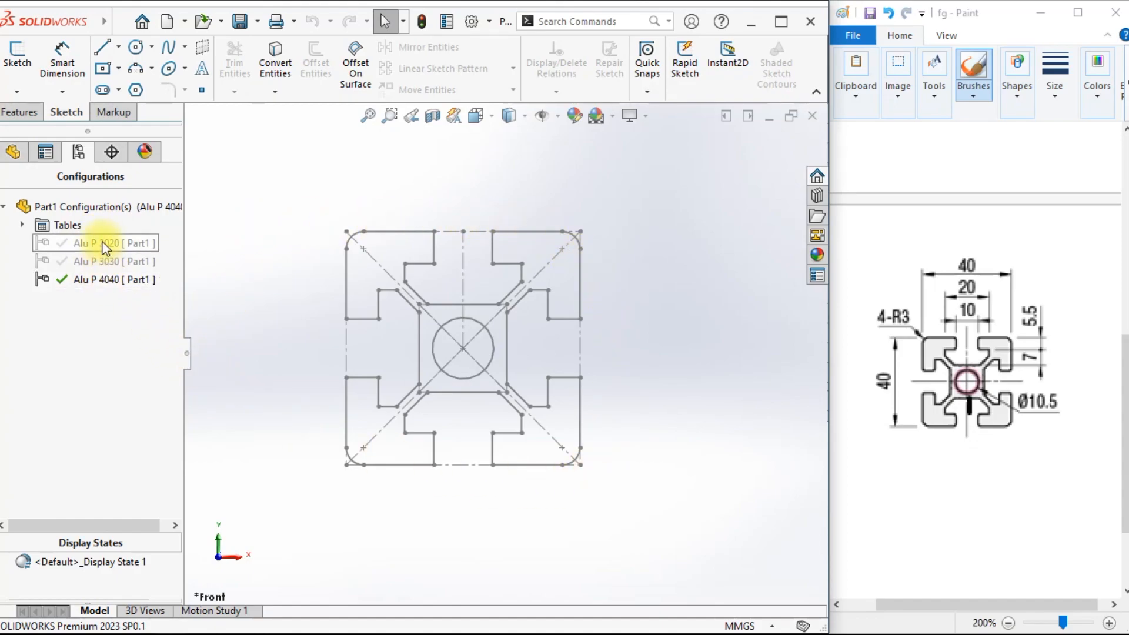
Start saving the part in the membuat profil baru folder with the file type Lib Feat Part (*.sldlfp).
left_click(13, 154)
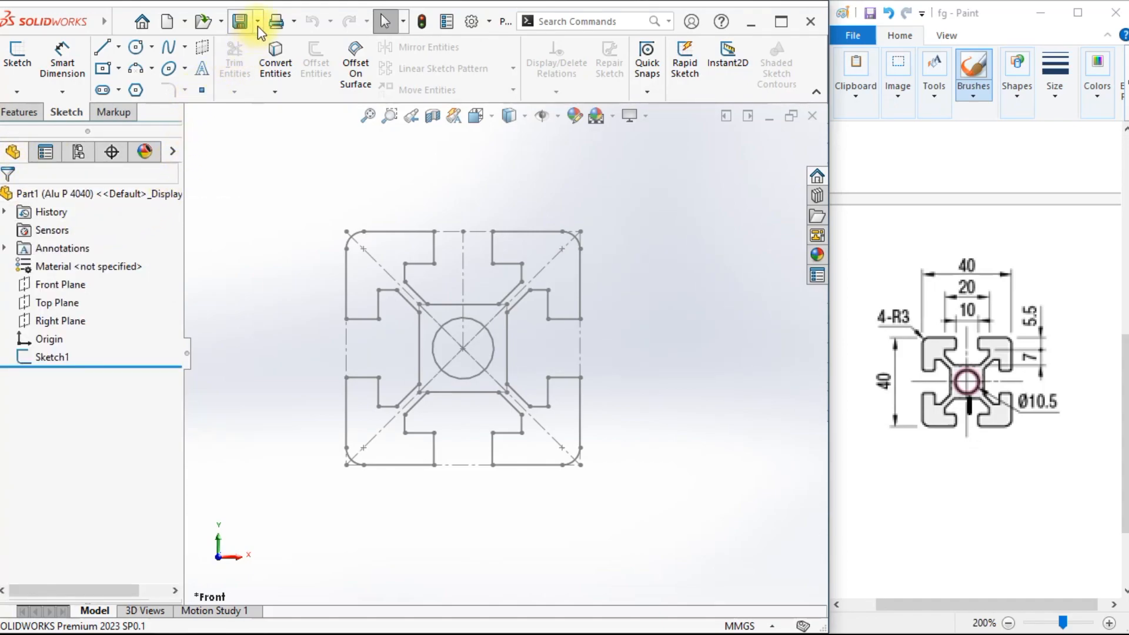
left_click(242, 22)
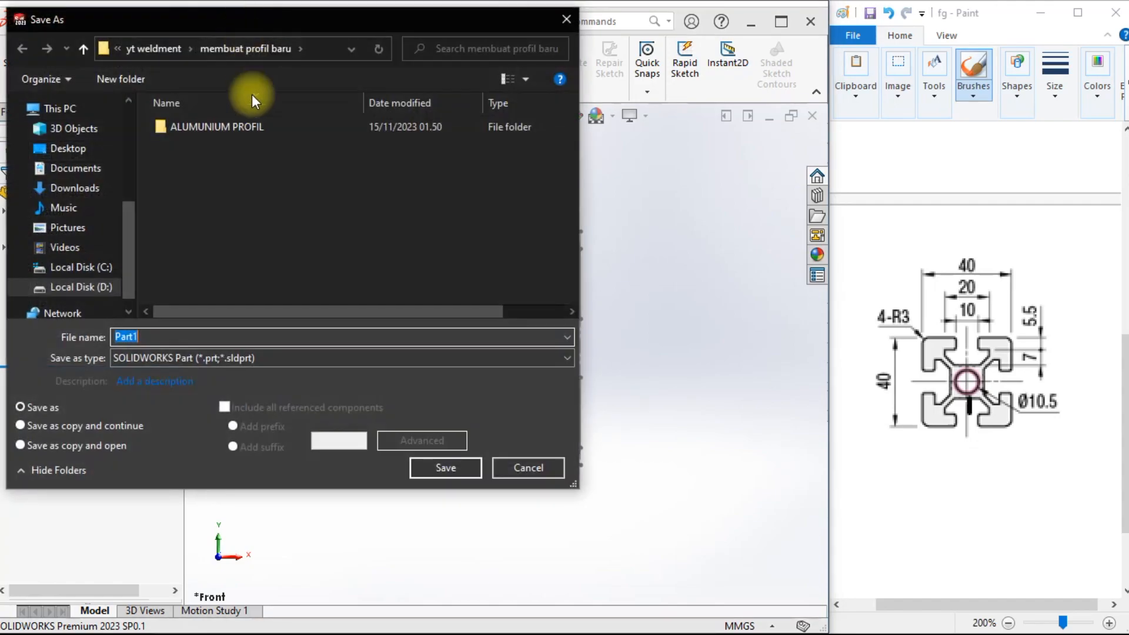
left_click(267, 360)
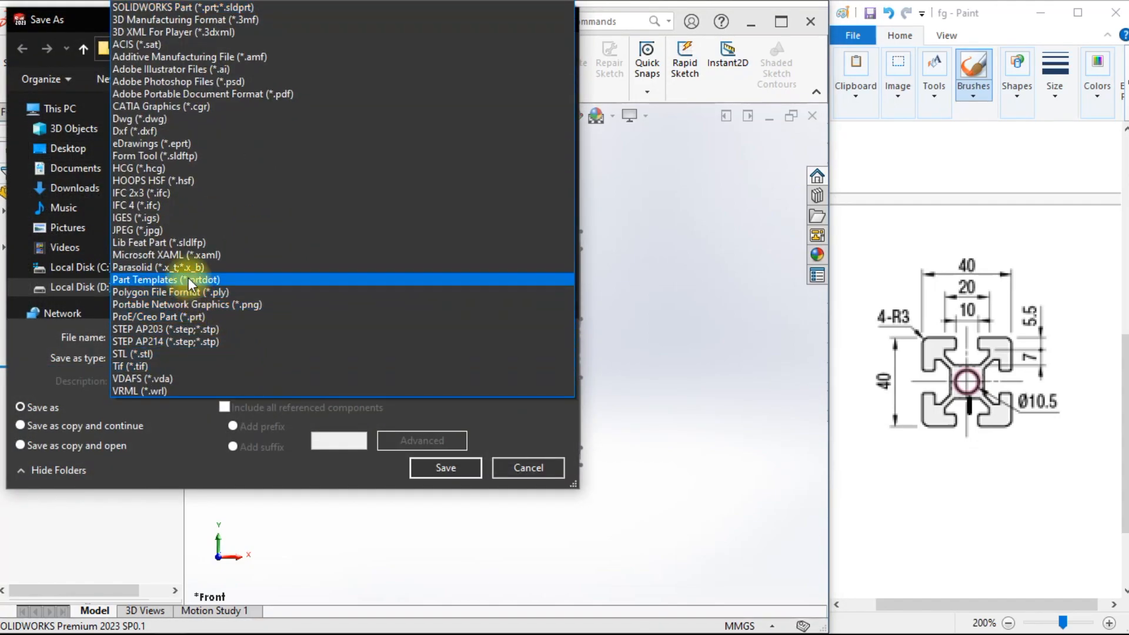
left_click(200, 242)
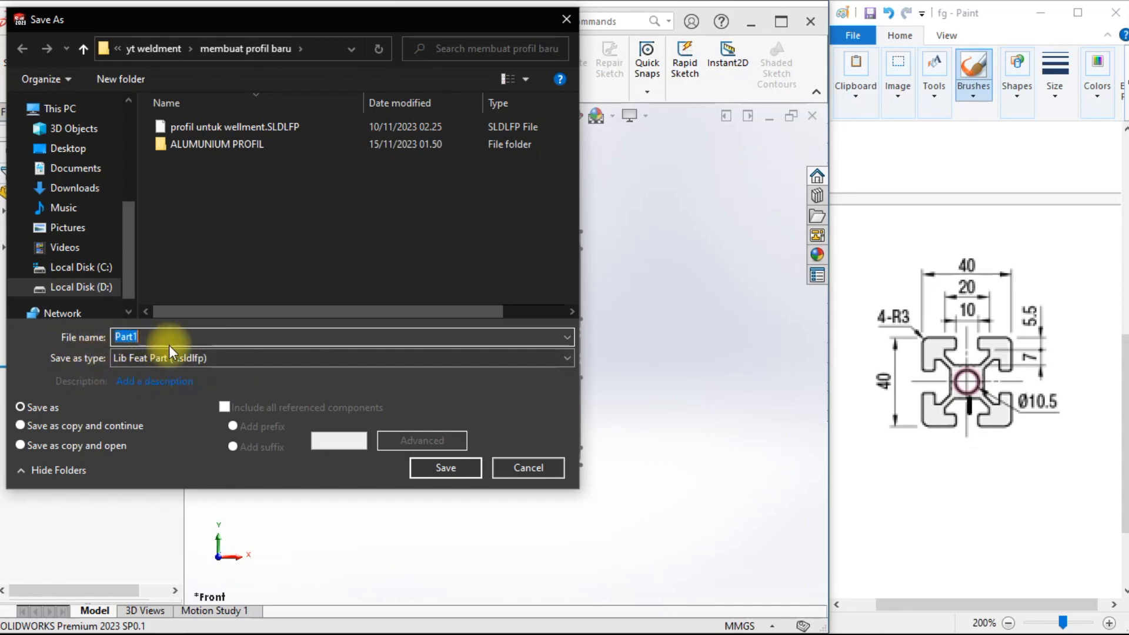
left_click(234, 379)
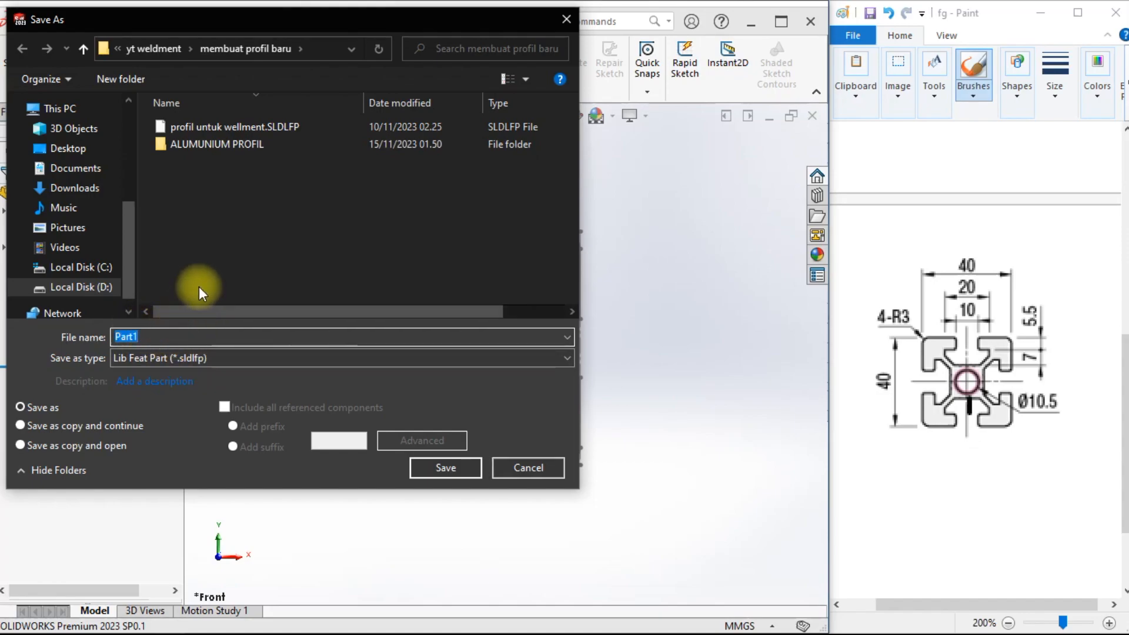
key("Caps_Lock")
type("P")
key("BackSpace")
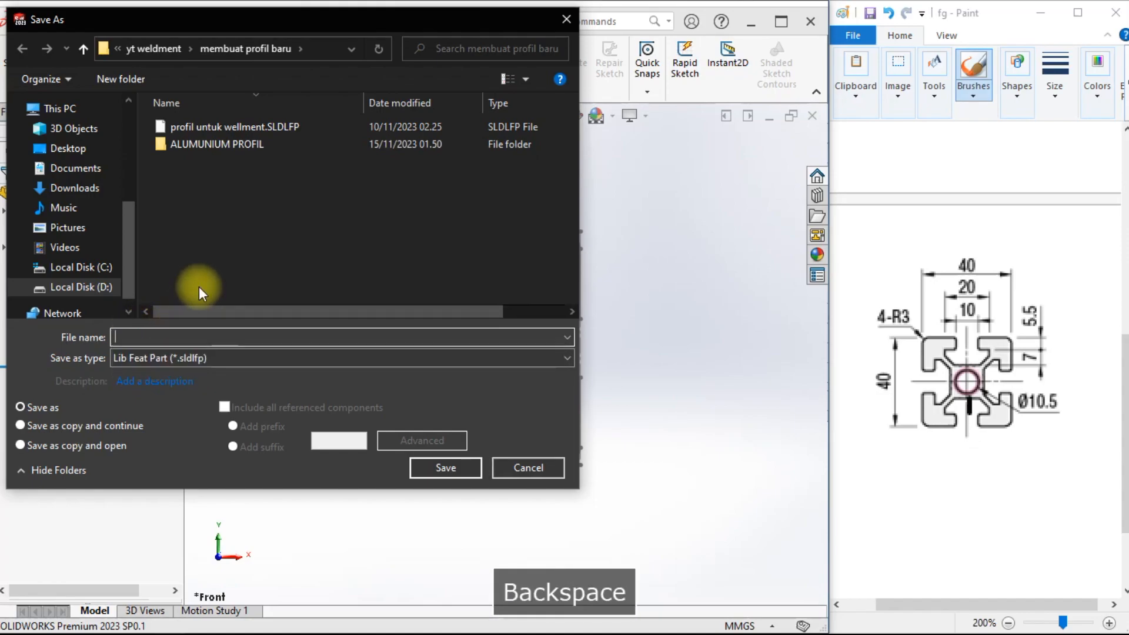
type("A")
key("Caps_Lock")
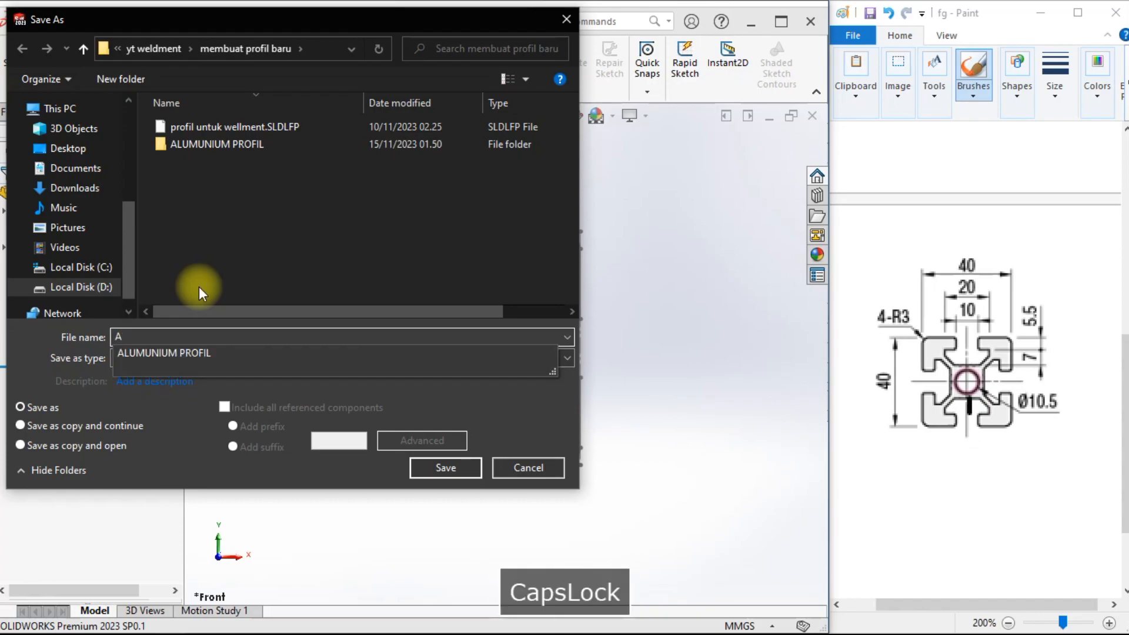
key("Down")
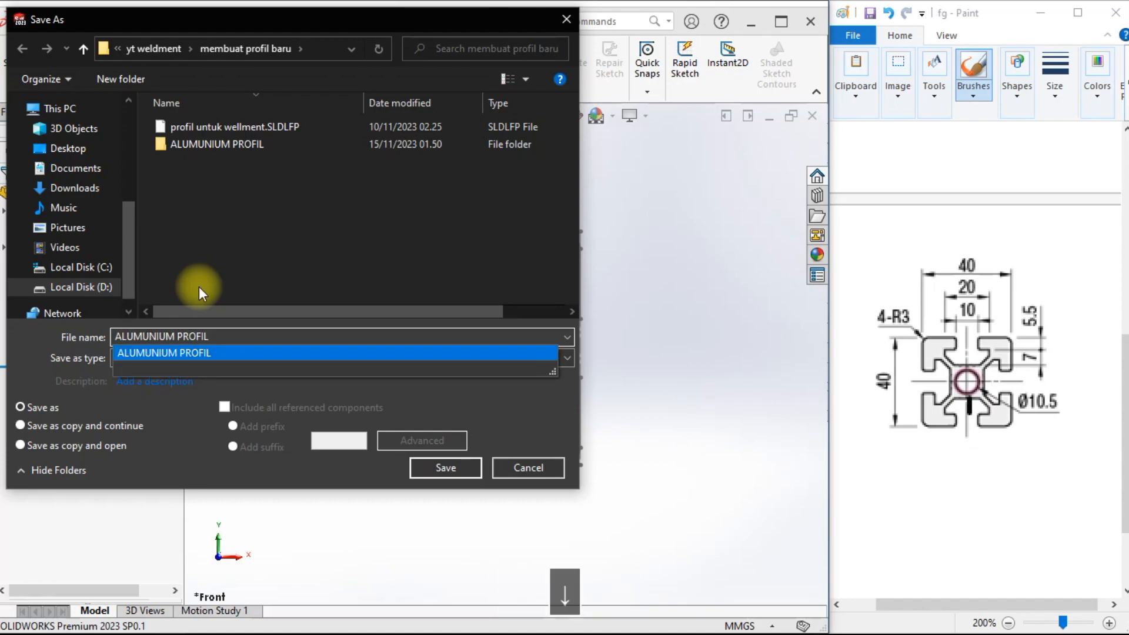
type("2020 30")
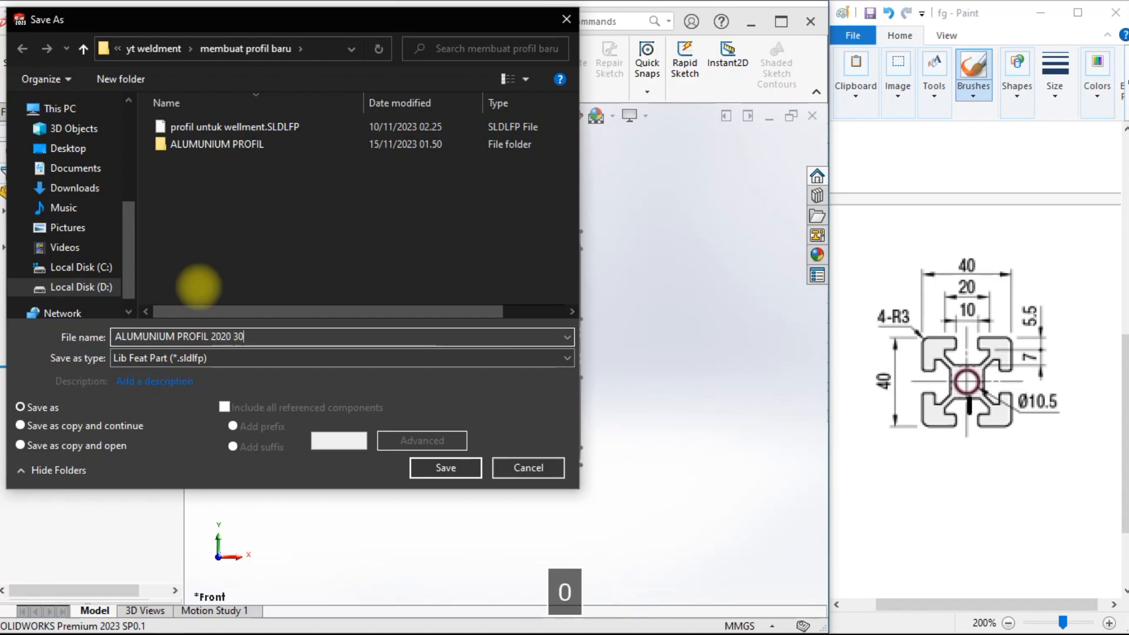
type("30 4040")
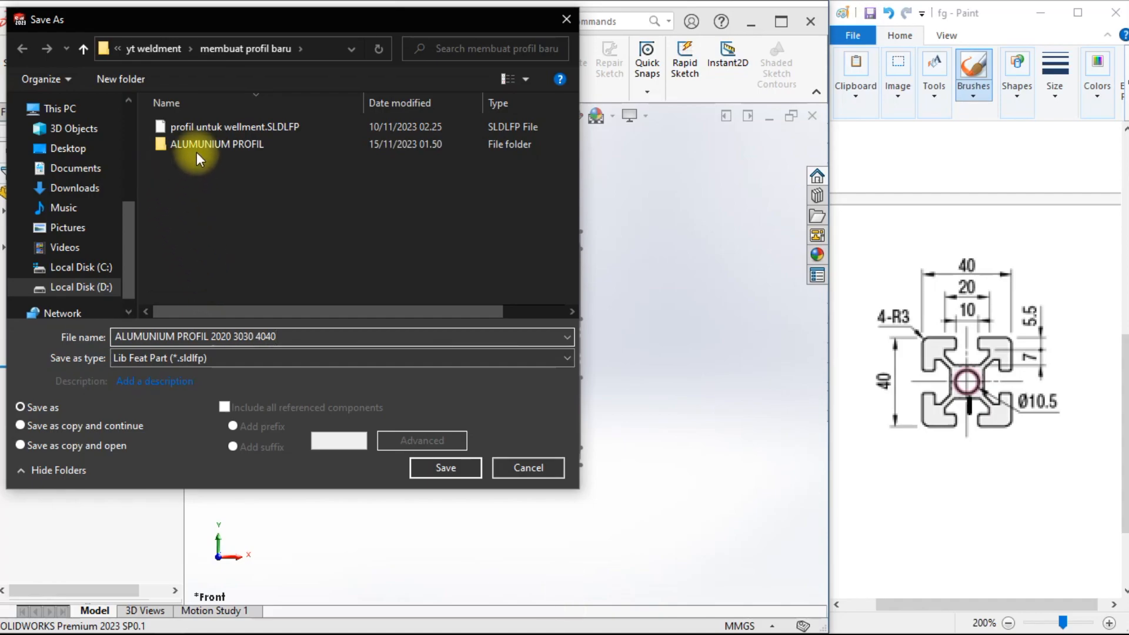
left_click(446, 468)
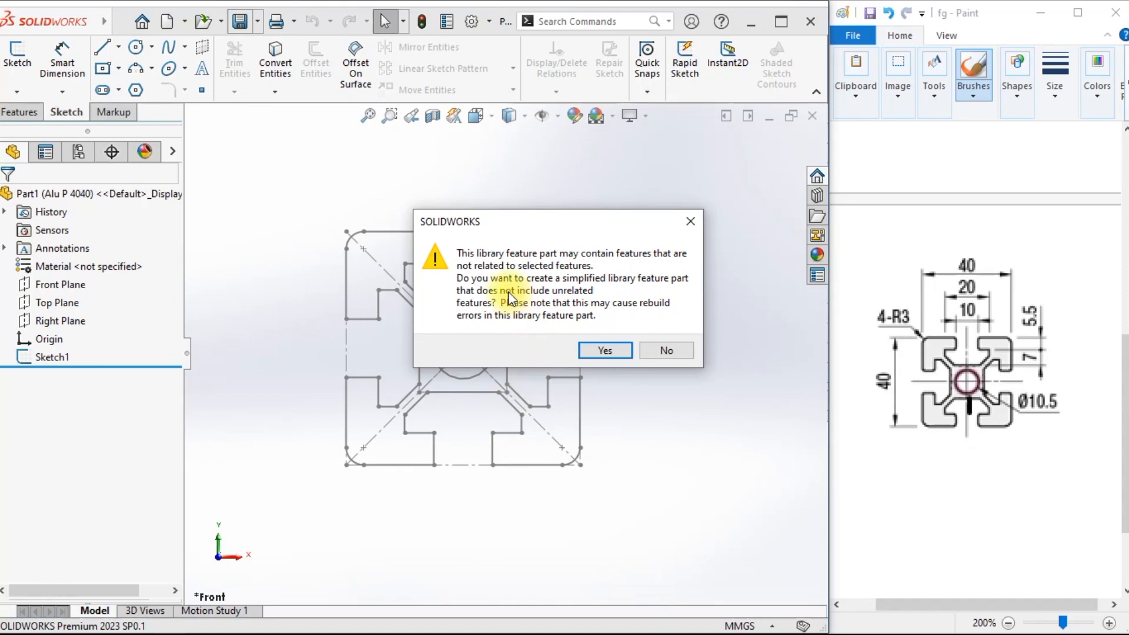
left_click_drag(514, 216, 392, 157)
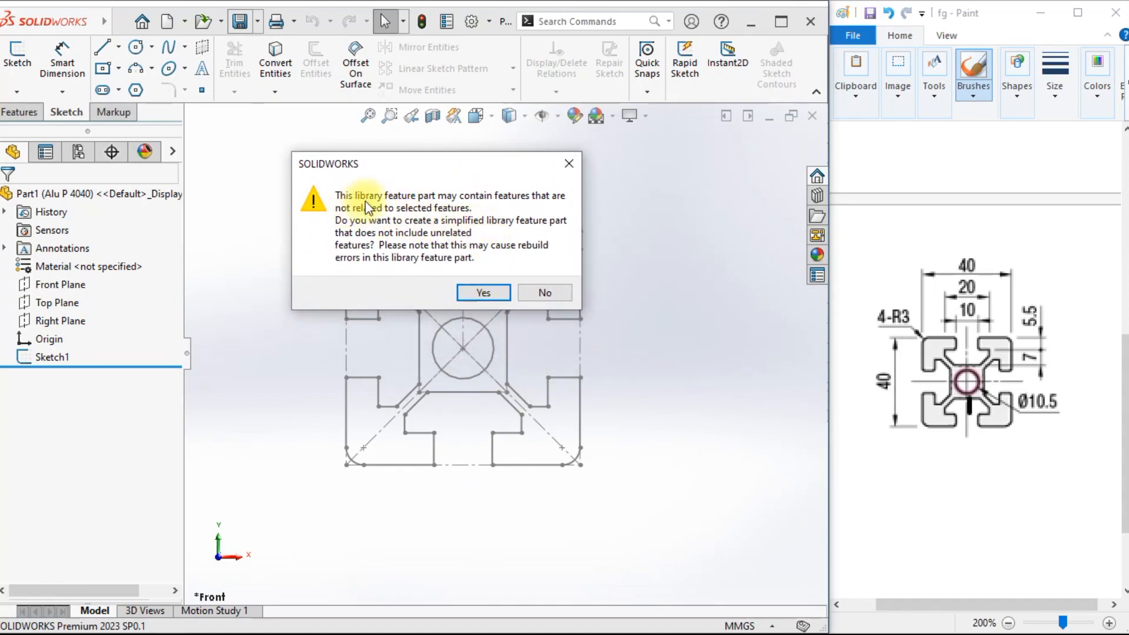
left_click(539, 296)
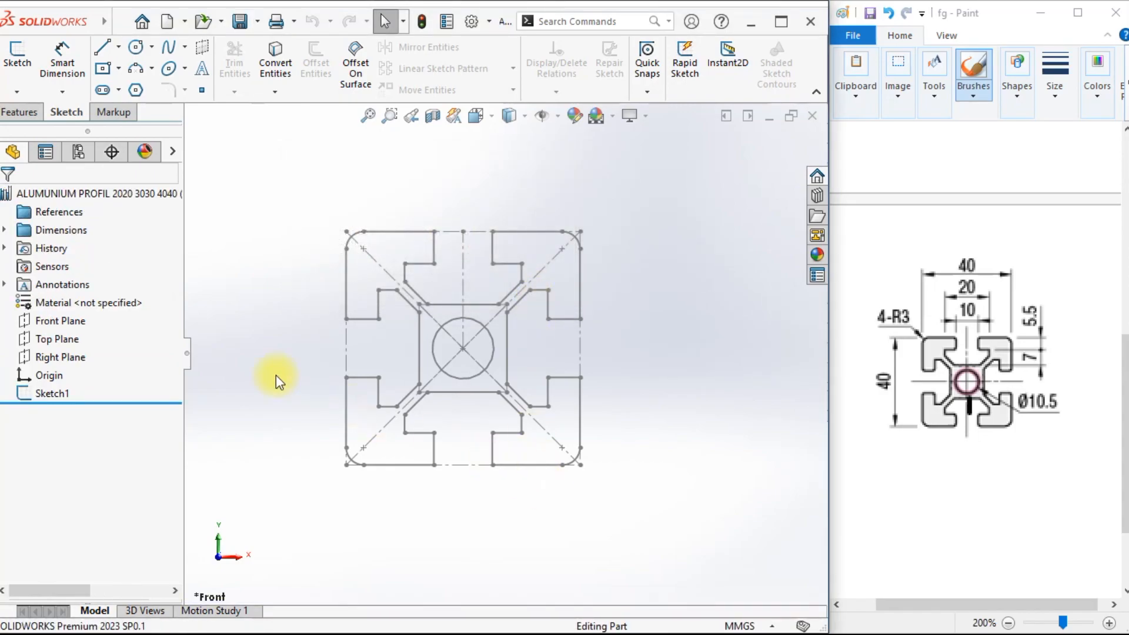
Examine the library part's References folder and the Locating Dimensions and Internal Dimensions folders in the feature tree.
left_click(5, 231)
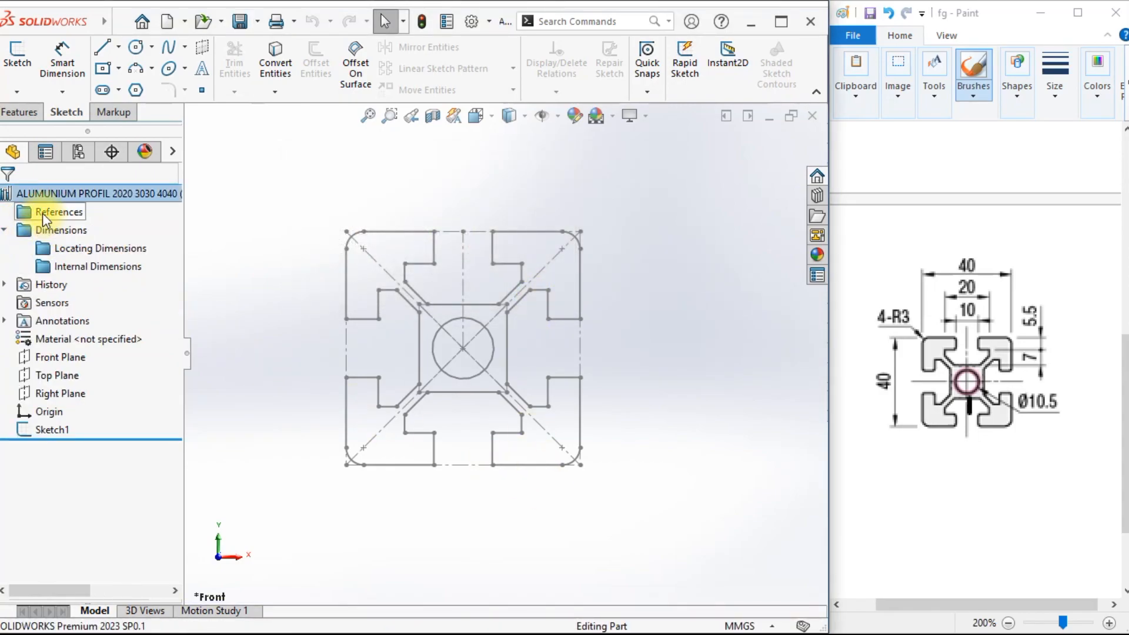
left_click(26, 213)
left_click(58, 248)
left_click(59, 267, "ctrl")
left_click(58, 215)
left_click(58, 233)
left_click(51, 211)
left_click(54, 229)
left_click(72, 249)
left_click(73, 265)
left_click(9, 230)
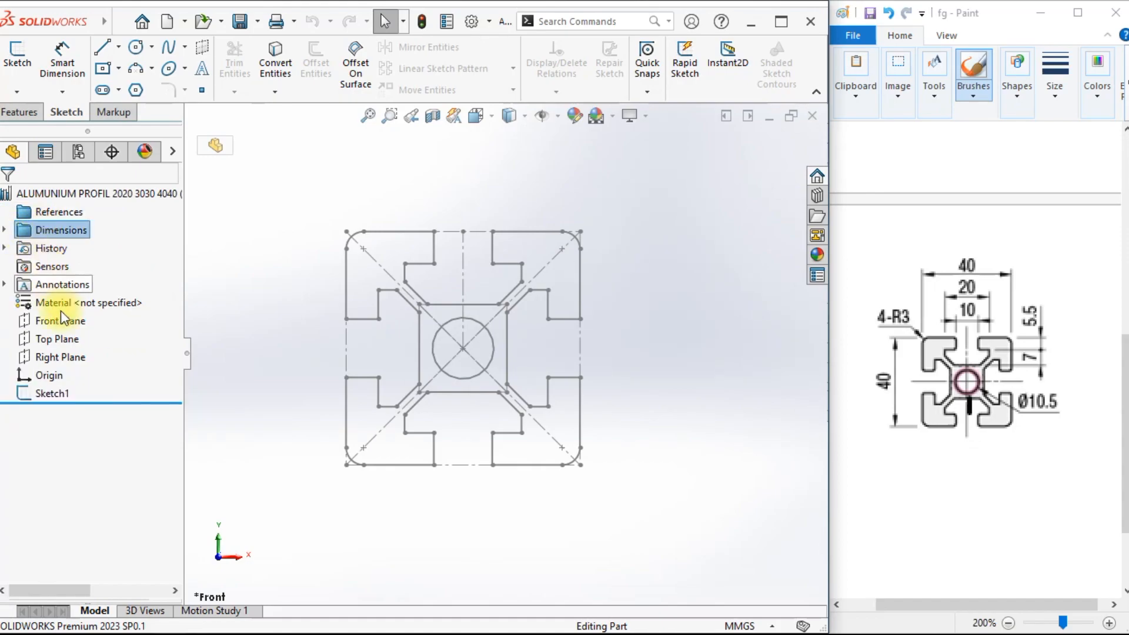
Add Sketch1 to the library feature and inspect its Sketch Point1 and Front Plane references.
right_click(50, 393)
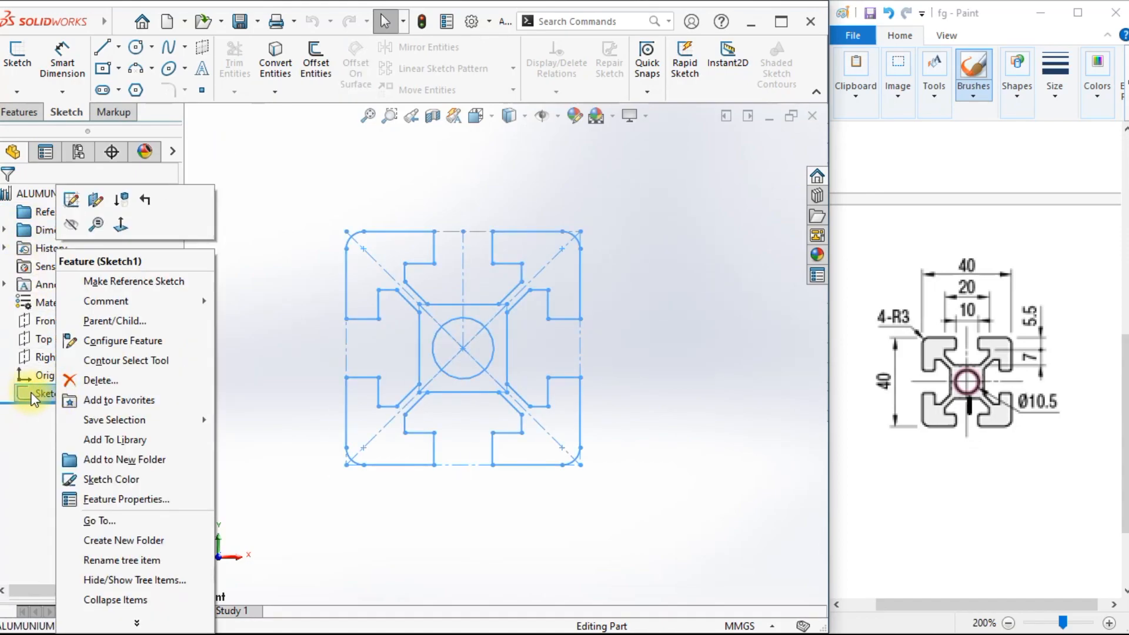
left_click(103, 441)
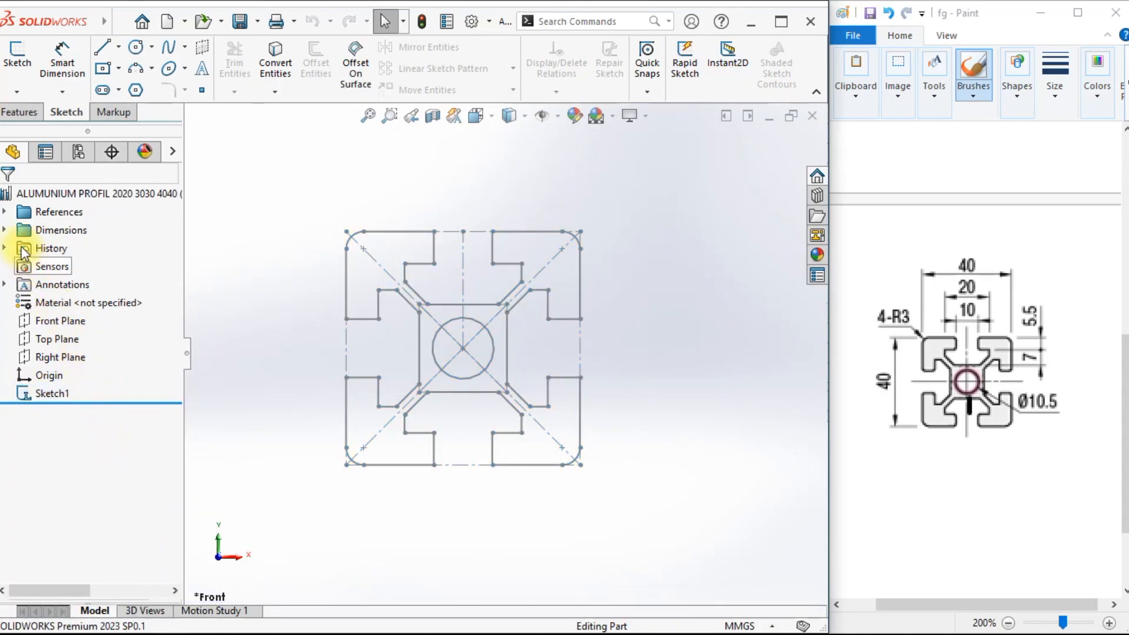
left_click(5, 212)
left_click(75, 250)
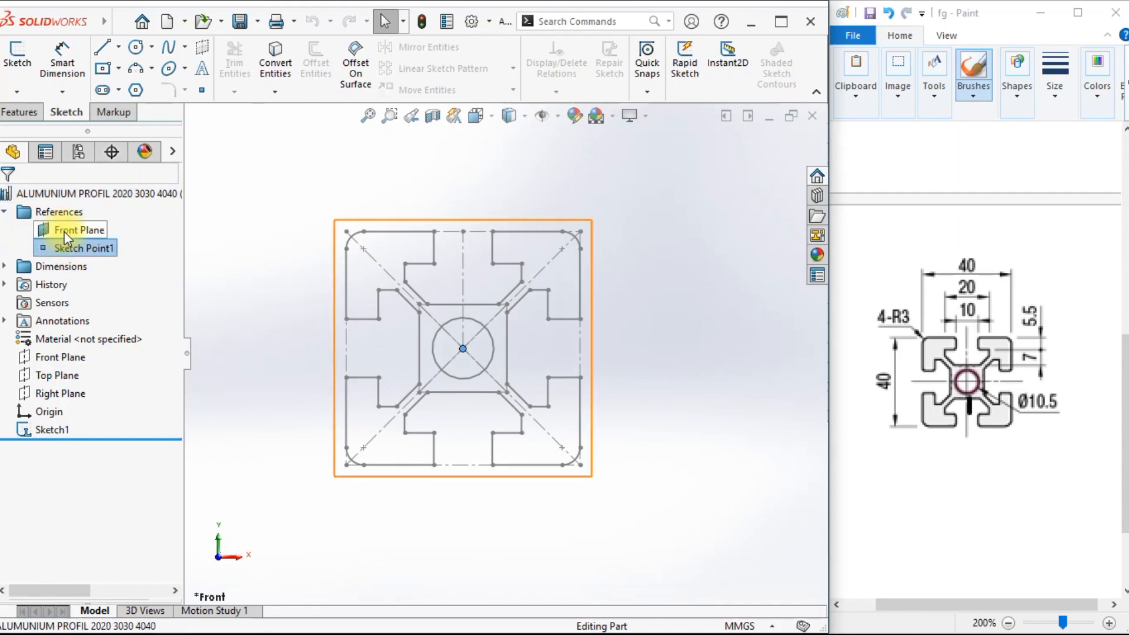
left_click(97, 230)
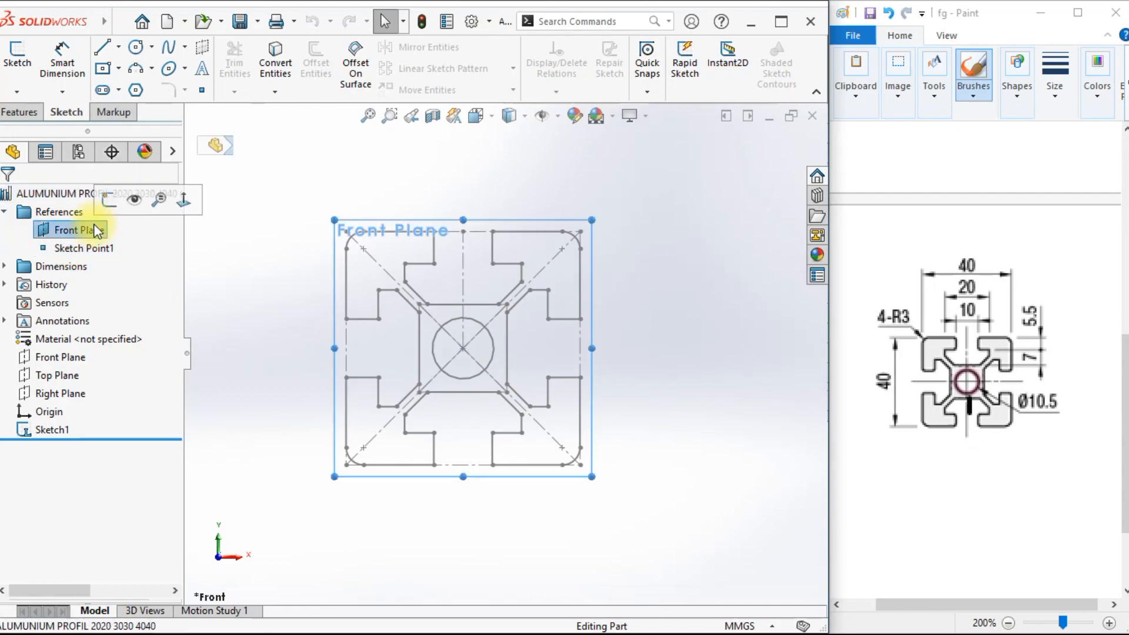
Examine the D1@Sketch1 to D9@Sketch1 entries in the library part's Dimensions folder one after another.
left_click(4, 267)
left_click(81, 284)
left_click(81, 320)
left_click(82, 339)
left_click(81, 357)
left_click(81, 374)
left_click(81, 392)
left_click(82, 411)
left_click(81, 429)
left_click(81, 302)
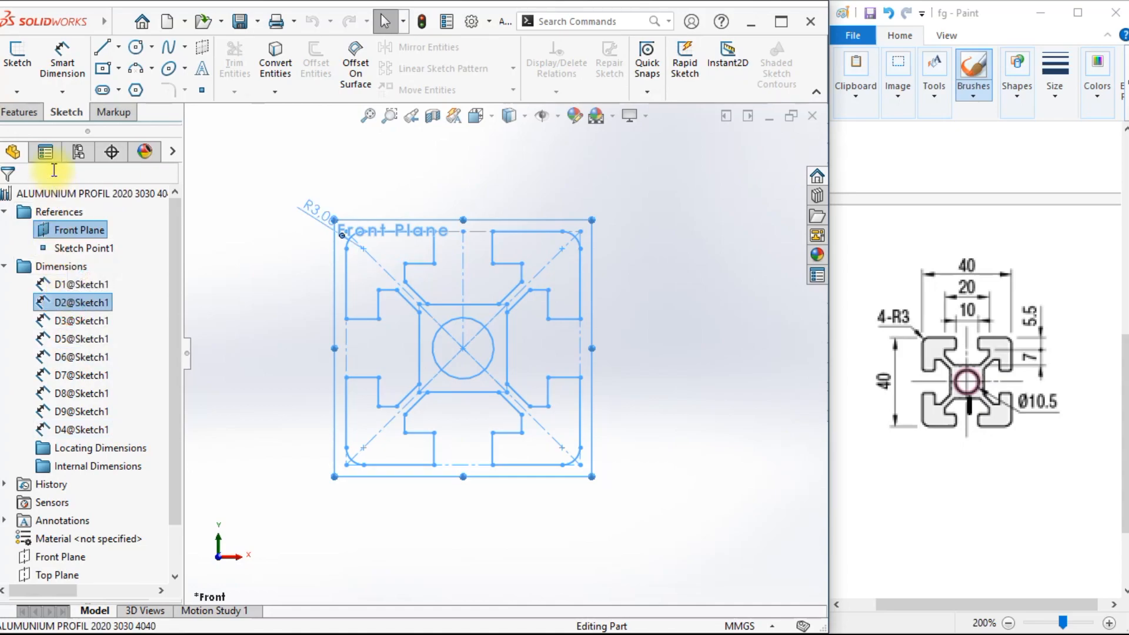
Activate the Alu P 3030 configuration and inspect the library part's Sketch Point1 reference.
left_click(78, 151)
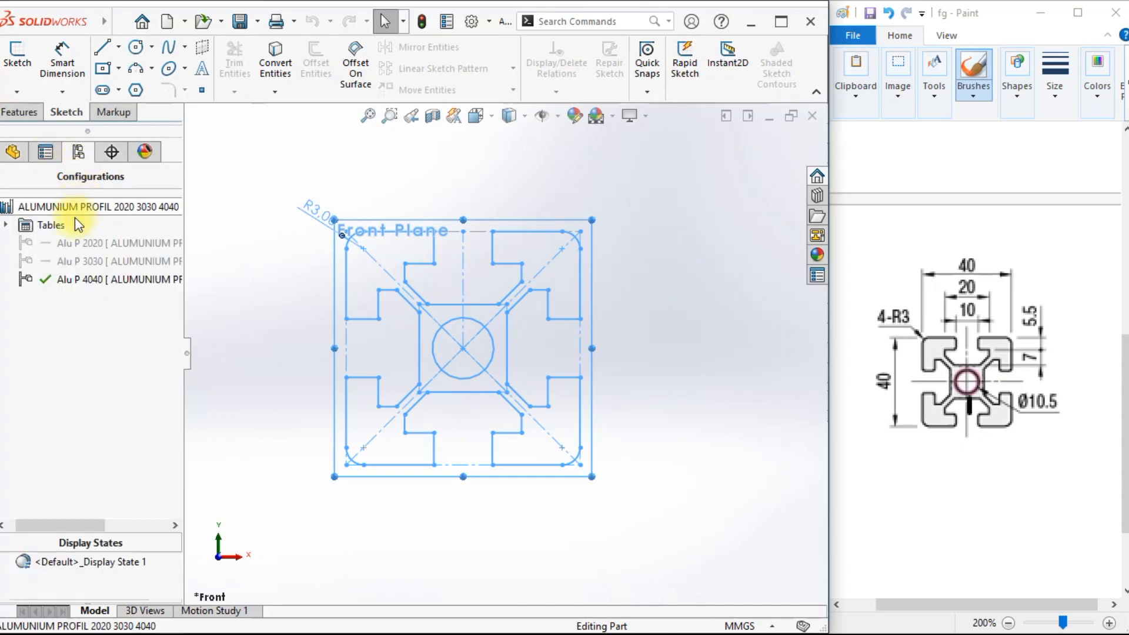
double_click(80, 264)
left_click(14, 155)
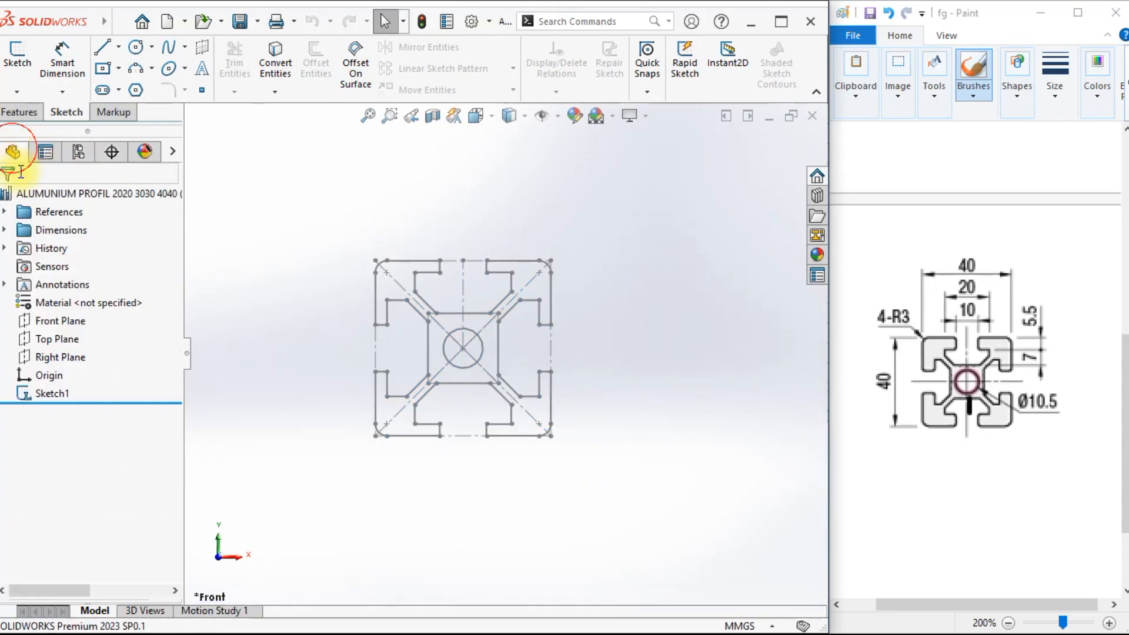
left_click(11, 194)
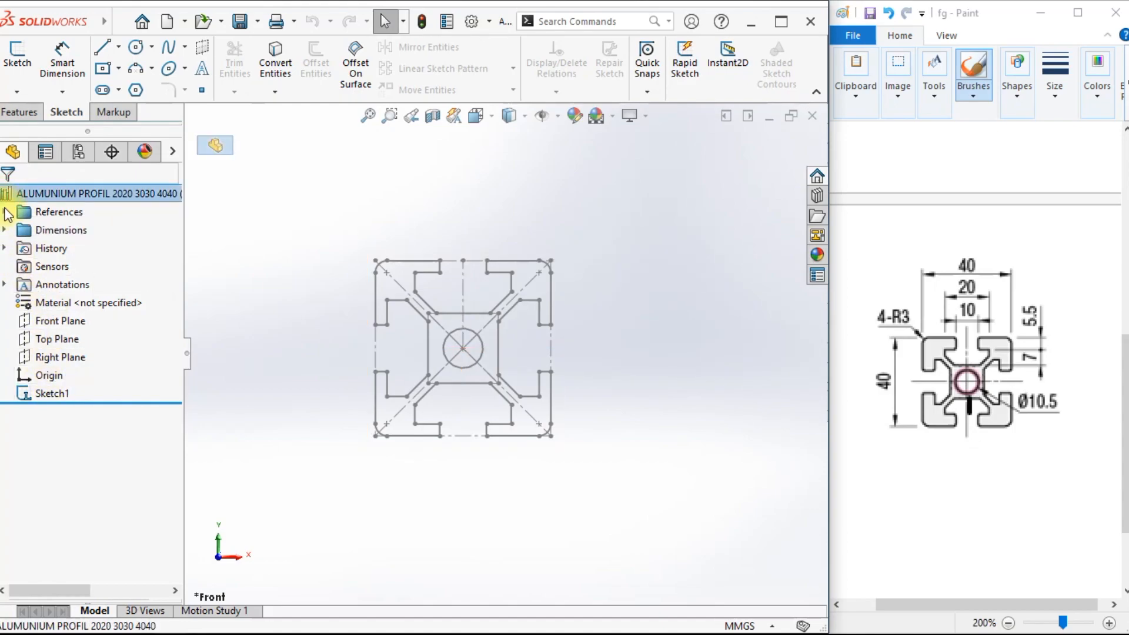
left_click(5, 212)
left_click(83, 248)
left_click(229, 265)
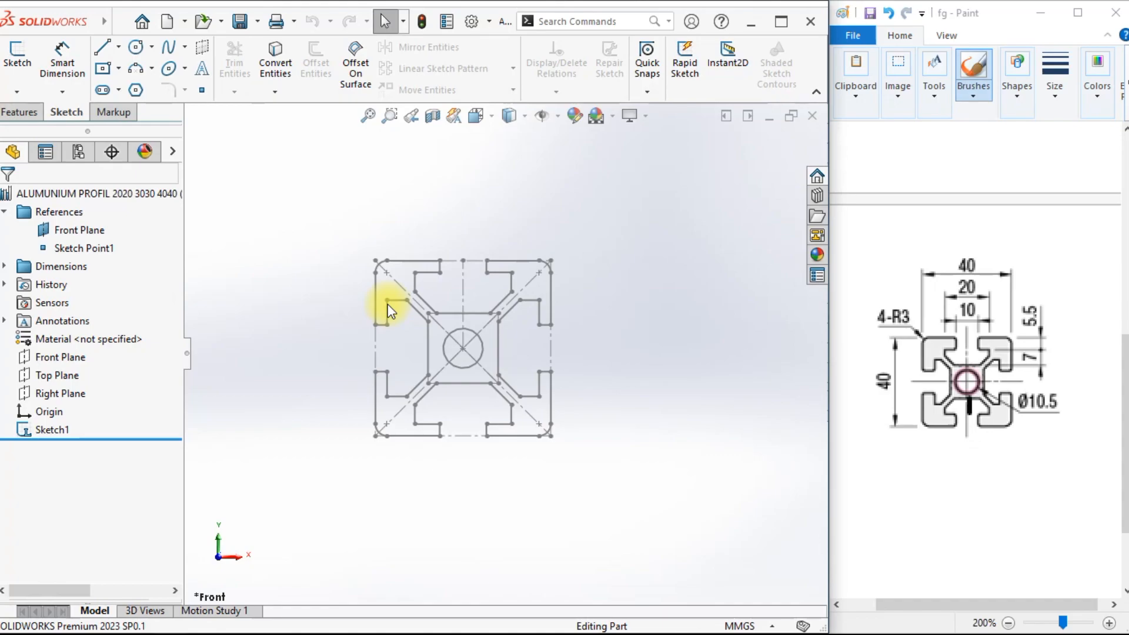
Close the library part, saving all modified documents.
left_click(205, 26)
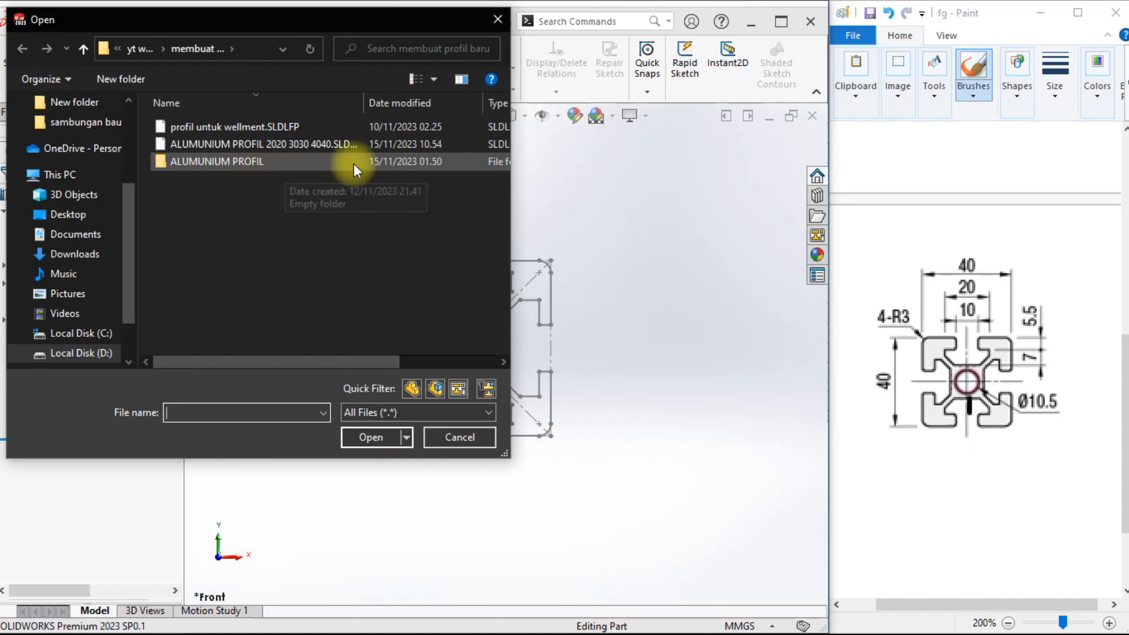
left_click(497, 19)
left_click(810, 121)
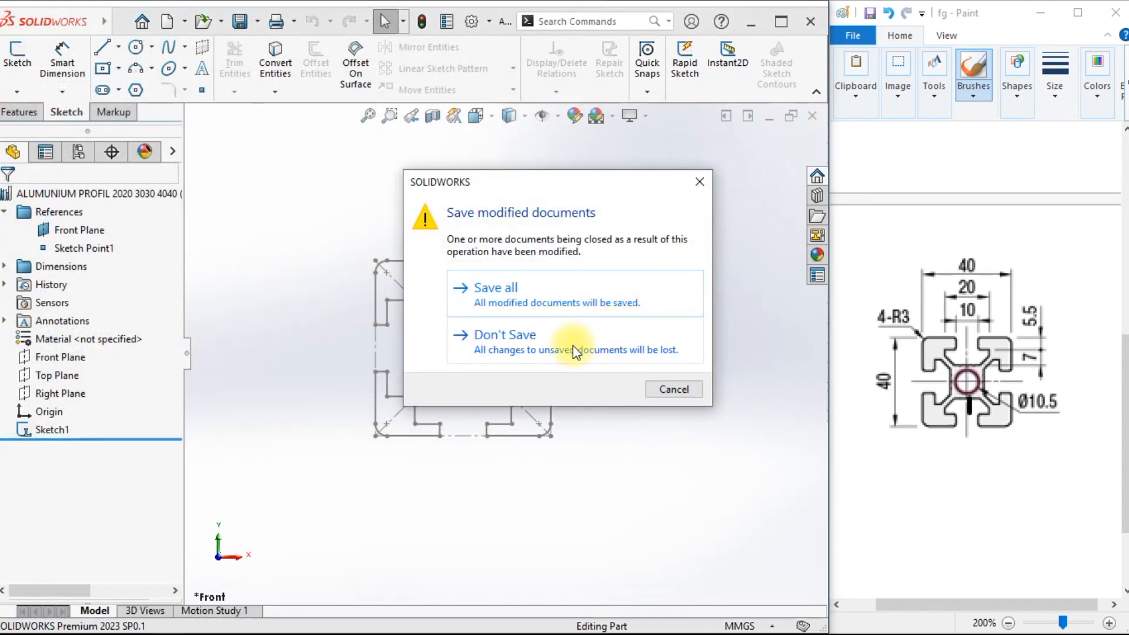
left_click(560, 305)
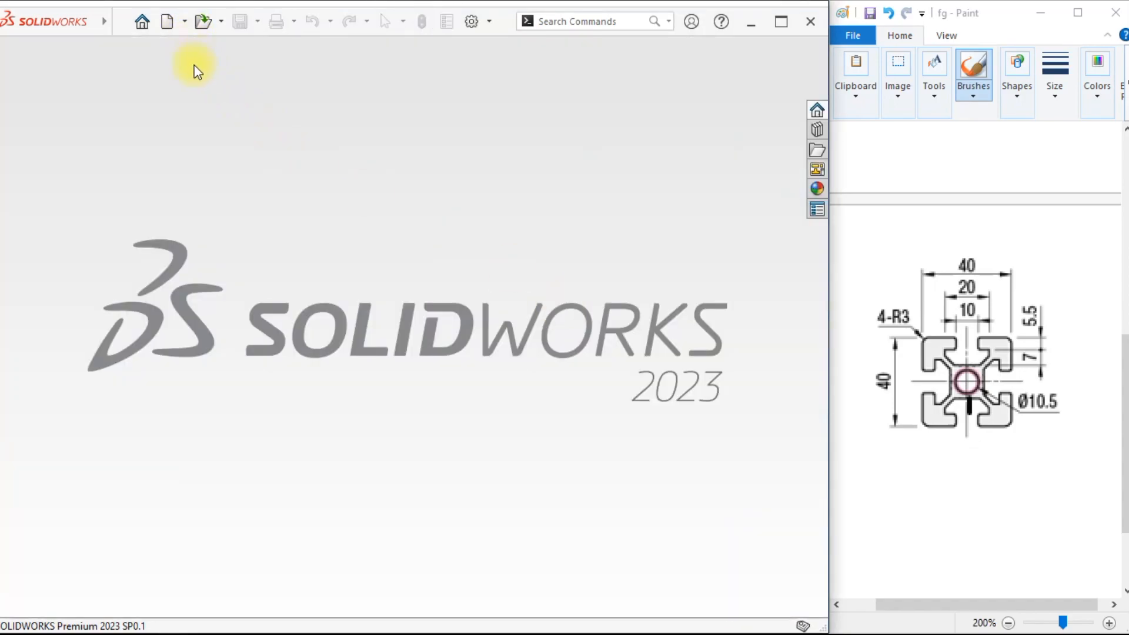
Copy the ALUMUNIUM PROFIL 2020 3030 4040.SLDLFP file from the membuat profil baru folder.
left_click(204, 23)
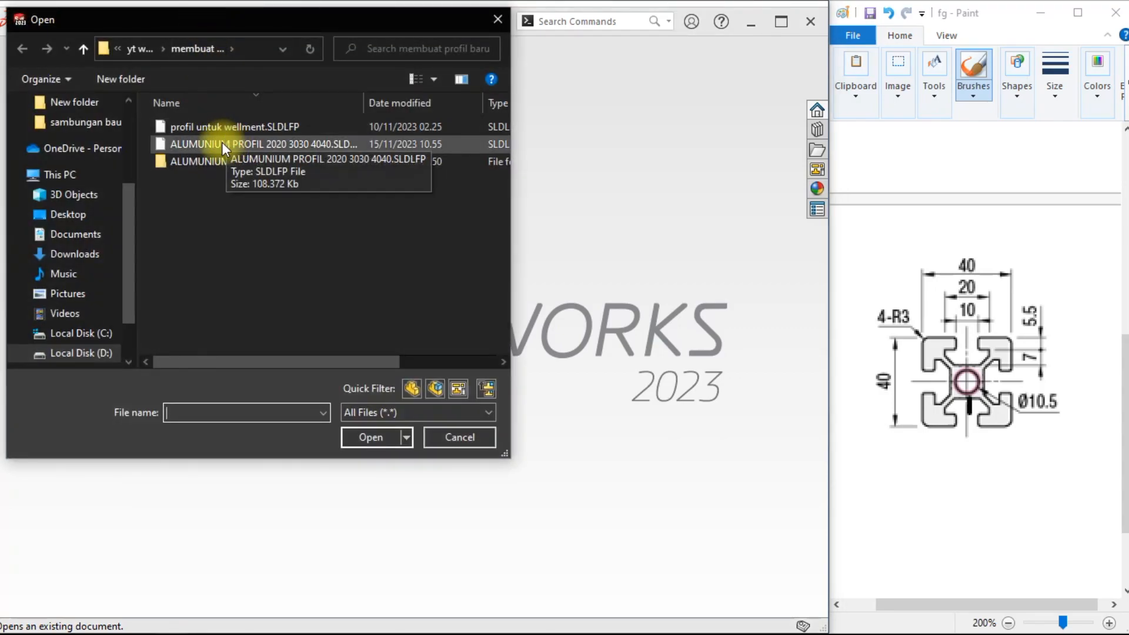
left_click(234, 144)
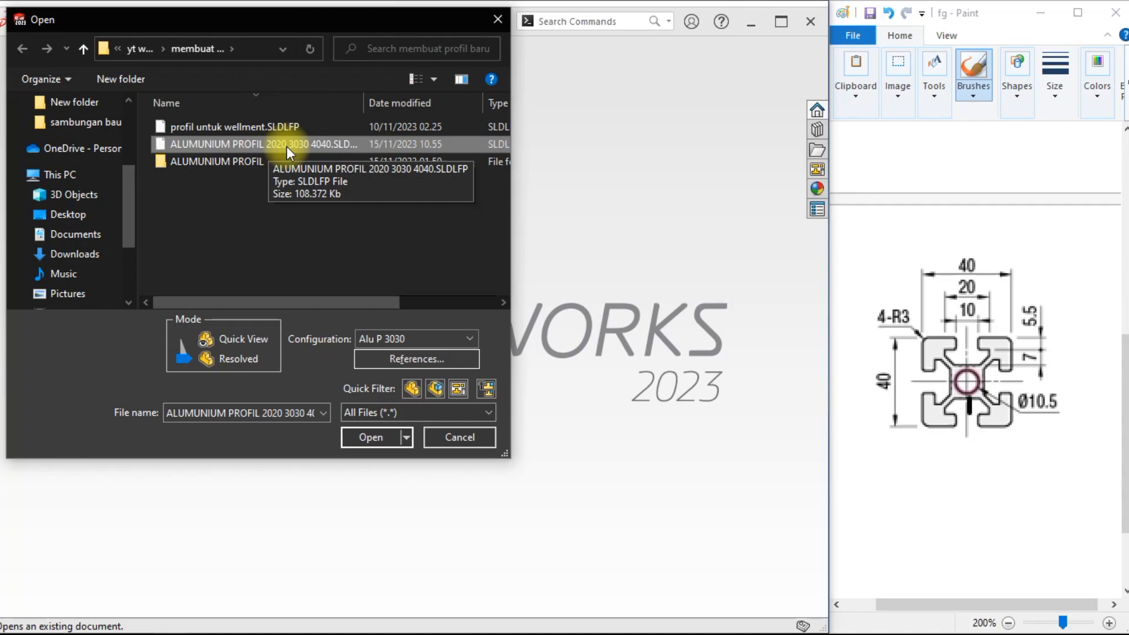
key("ctrl+c")
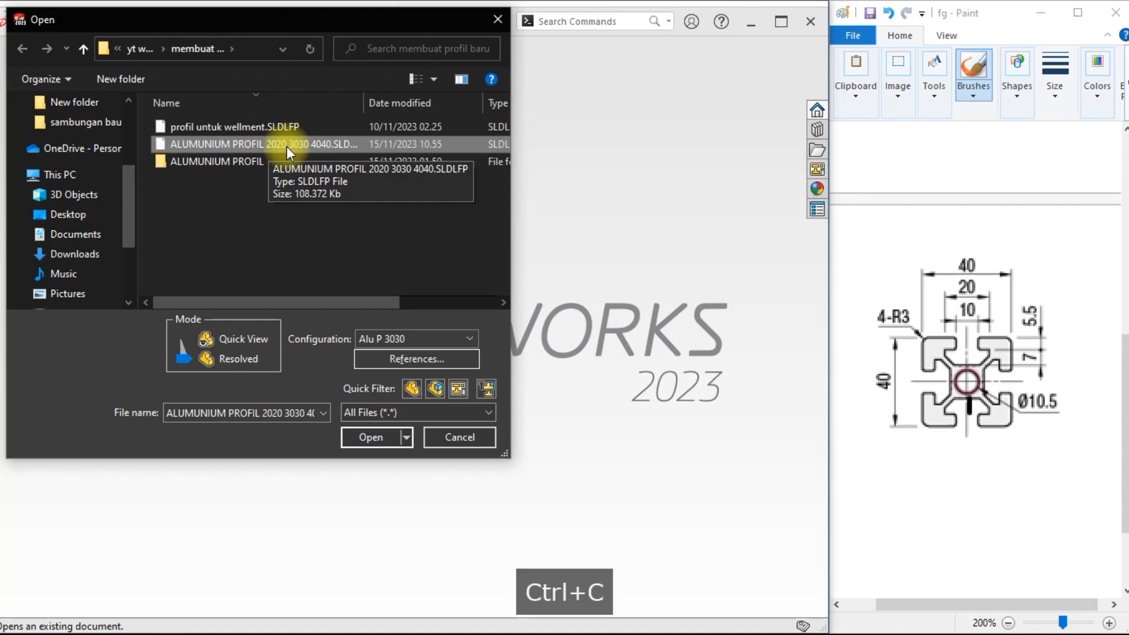
Browse to the folder C:\Program Files\SOLIDWORKS Corp\SOLIDWORKS\data\weldment profiles\iso.
left_click_drag(128, 206, 128, 227)
left_click(111, 222)
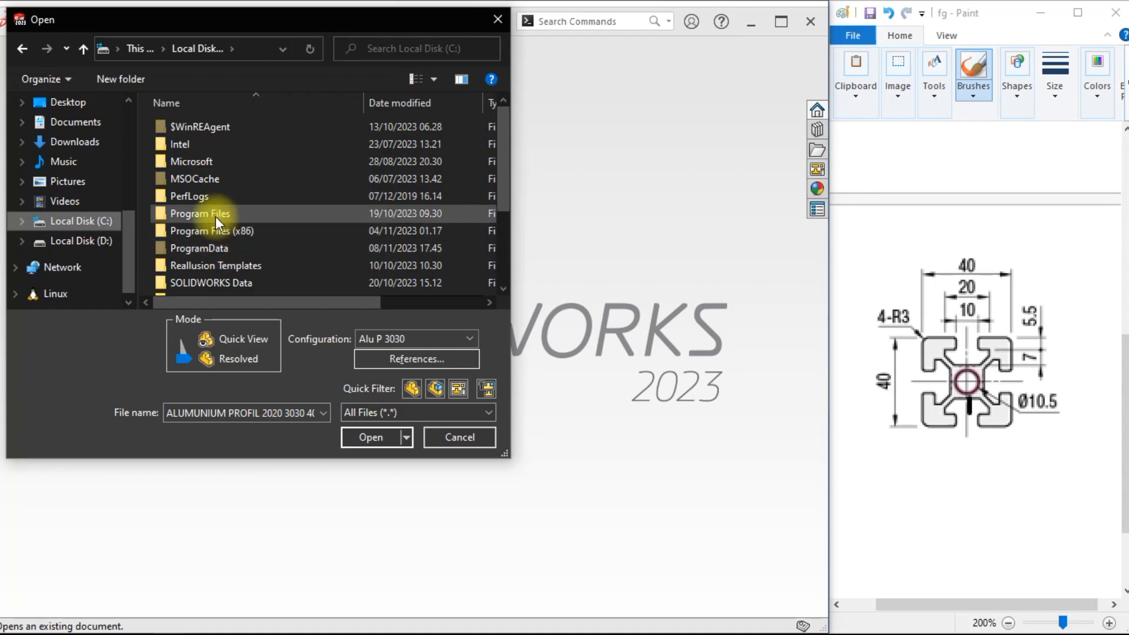
double_click(214, 216)
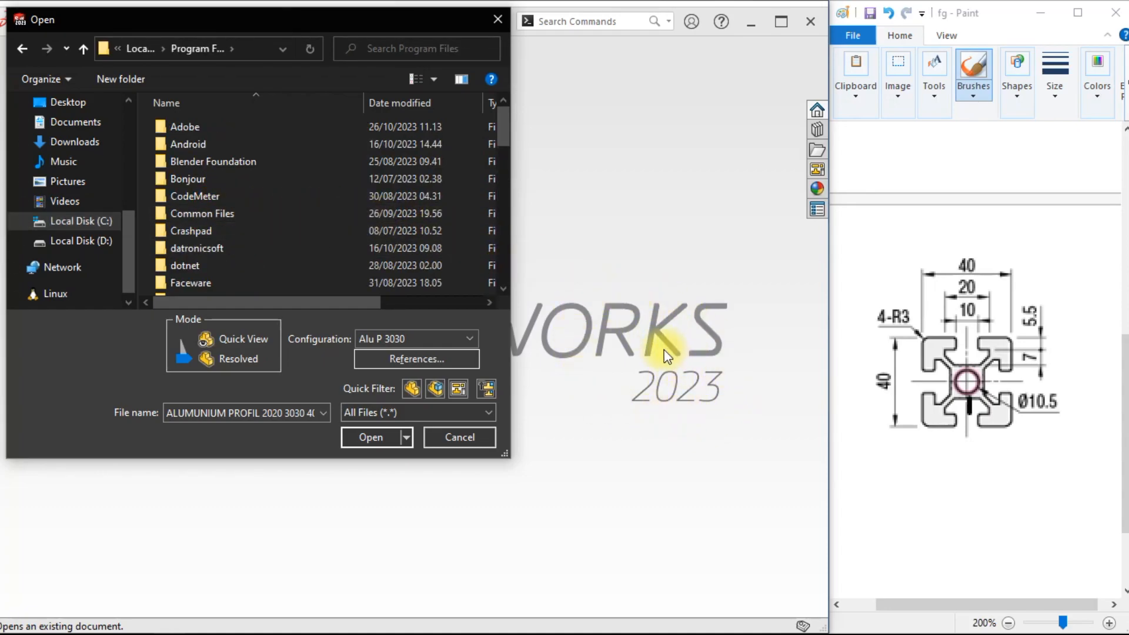
scroll(239, 181, "down", 1)
scroll(239, 182, "down", 5)
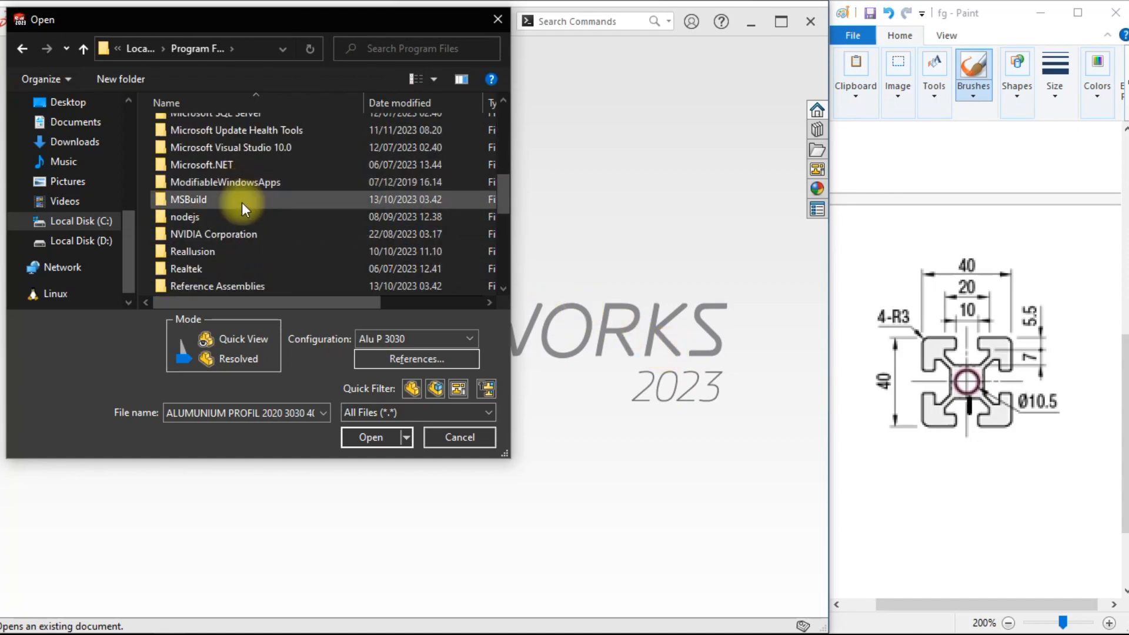
scroll(242, 206, "down", 4)
scroll(242, 200, "up", 1)
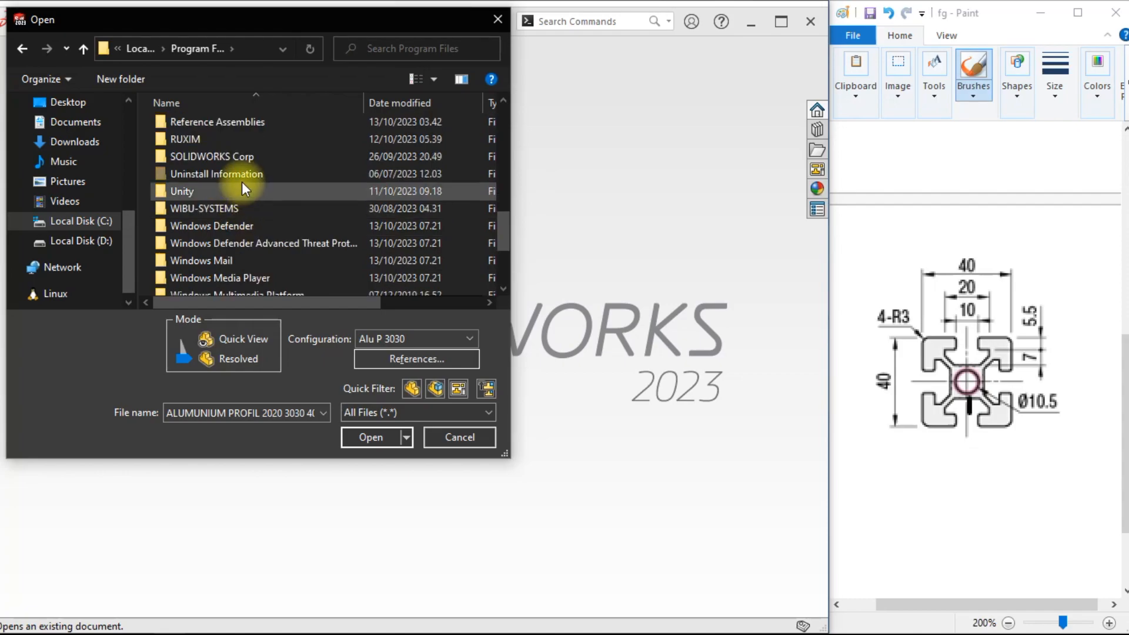
double_click(242, 160)
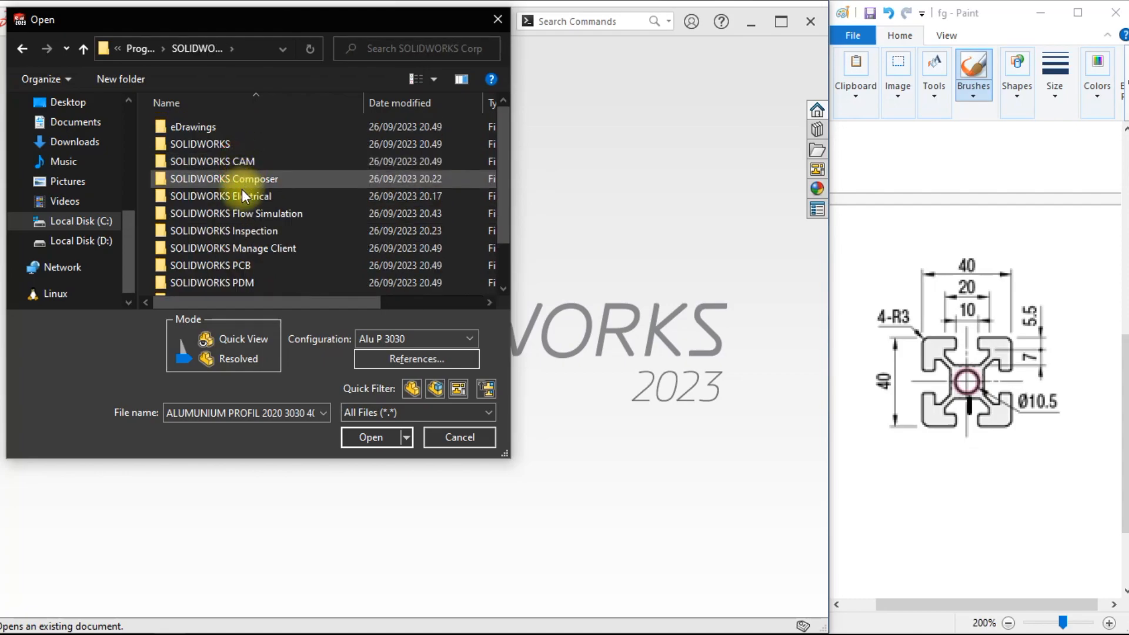
double_click(225, 146)
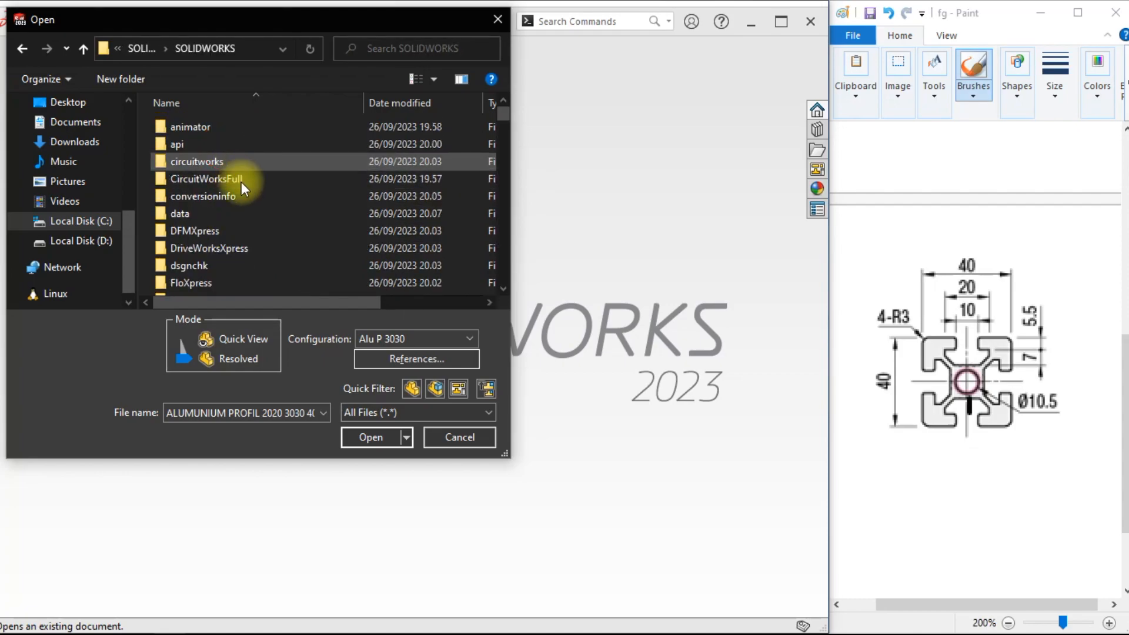
double_click(259, 214)
scroll(259, 217, "down", 4)
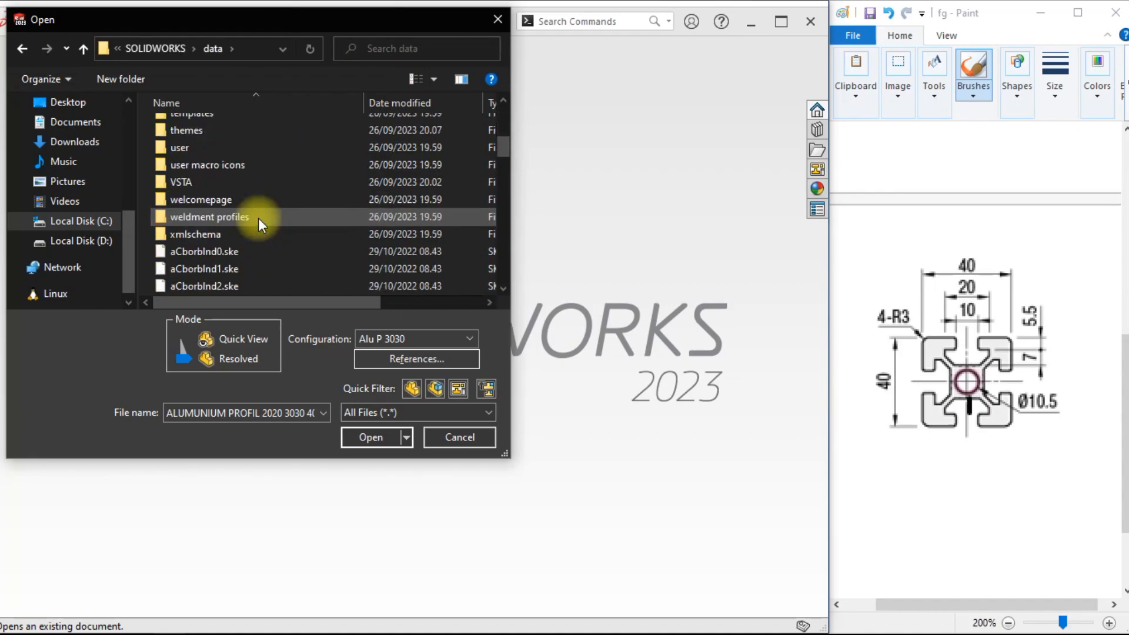
double_click(234, 217)
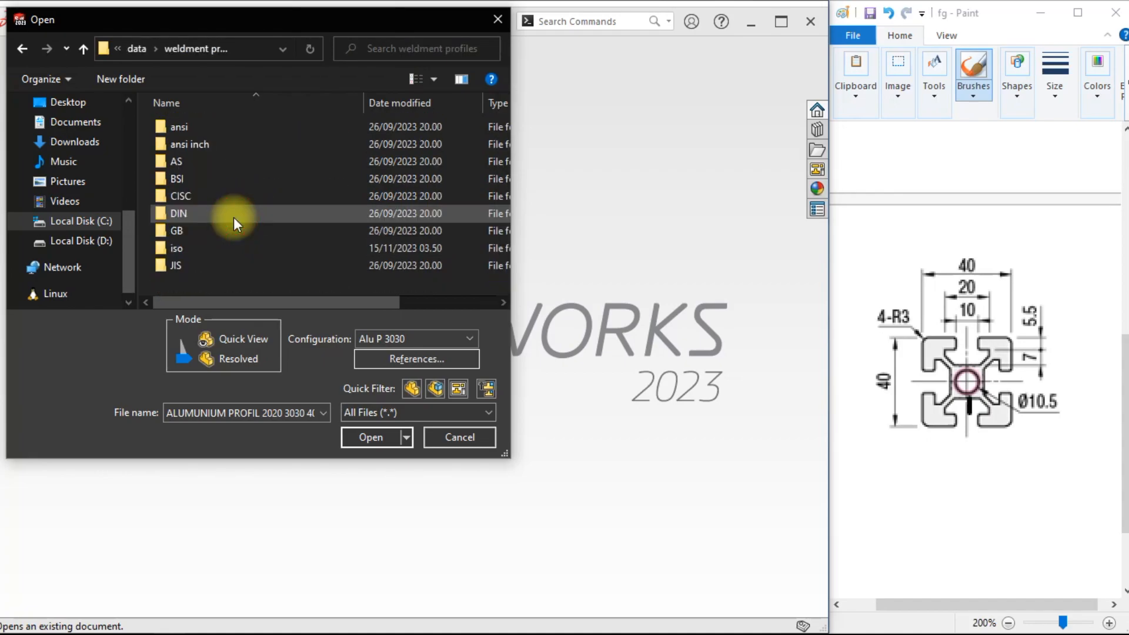
double_click(233, 249)
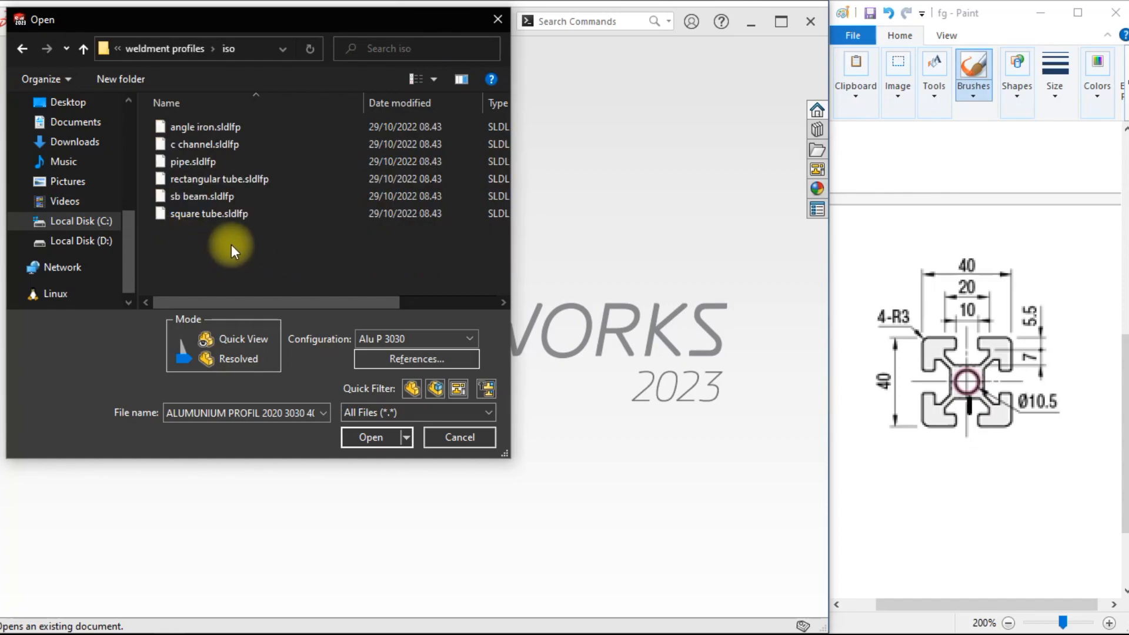
Paste the copied profile file into the iso weldment profiles folder with administrator permission and close the file dialog.
right_click(203, 238)
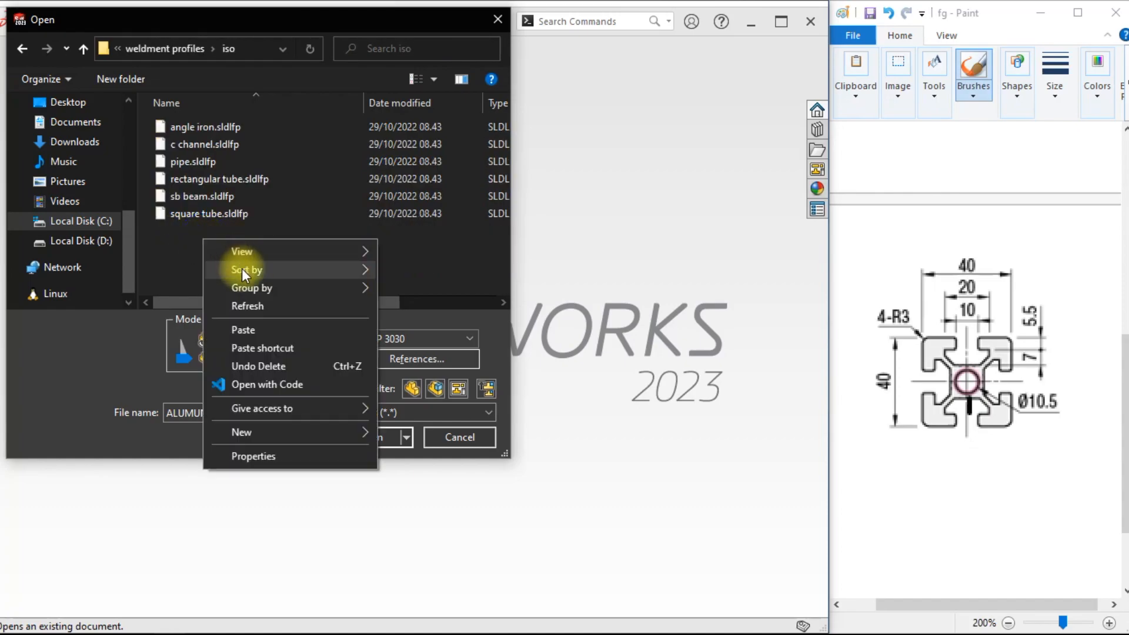
left_click(250, 327)
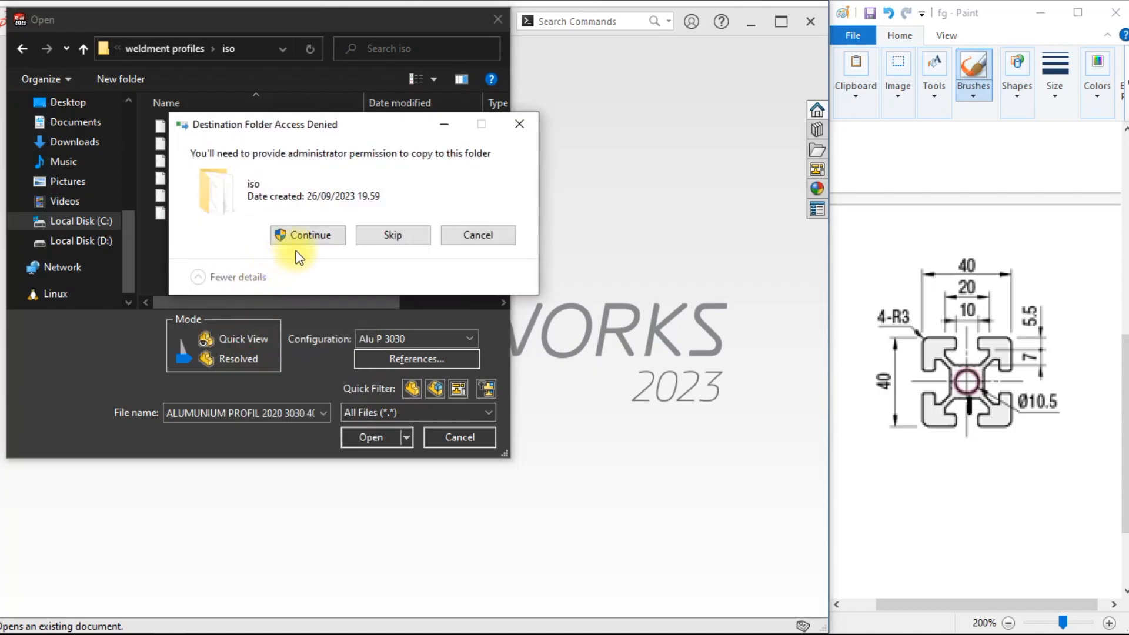
left_click(304, 235)
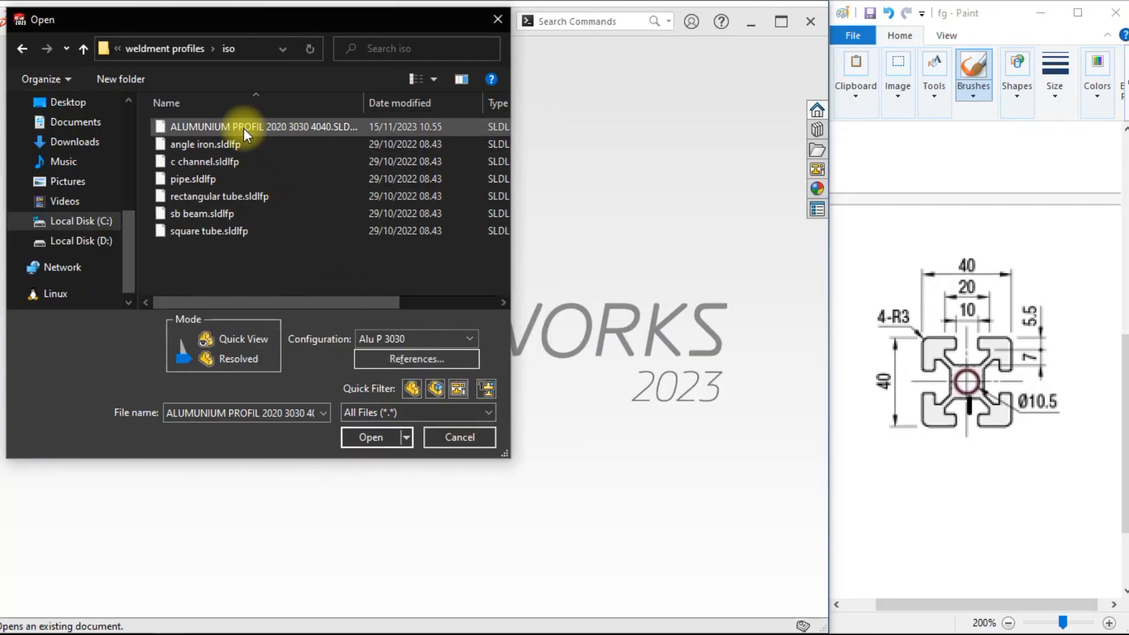
left_click(449, 436)
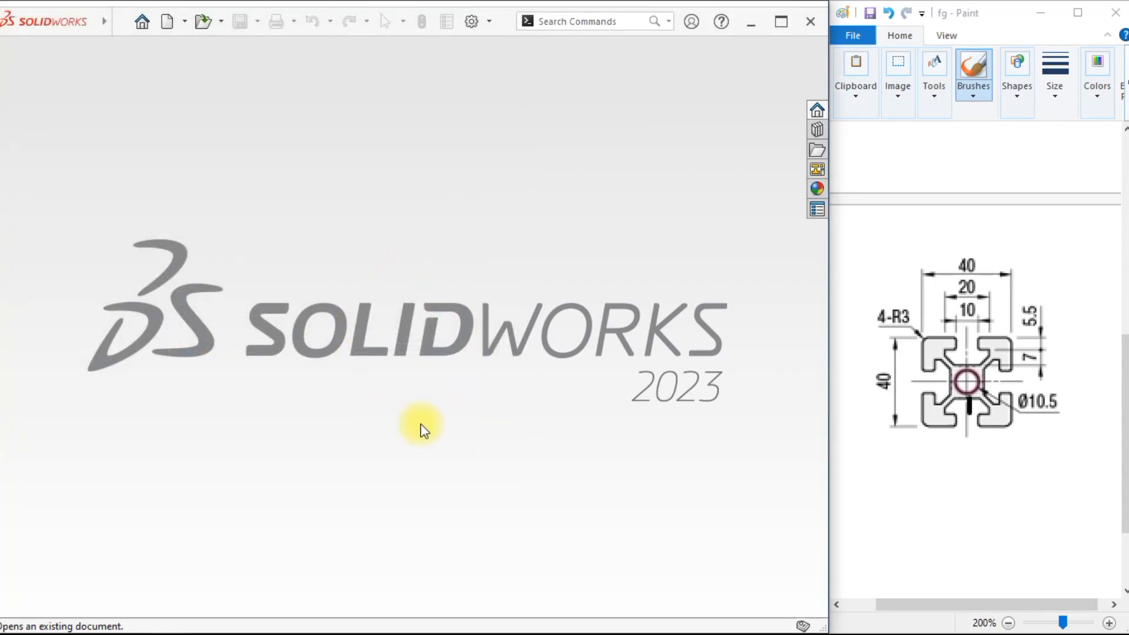
Maximize the SOLIDWORKS window and create a new part document.
left_click(779, 23)
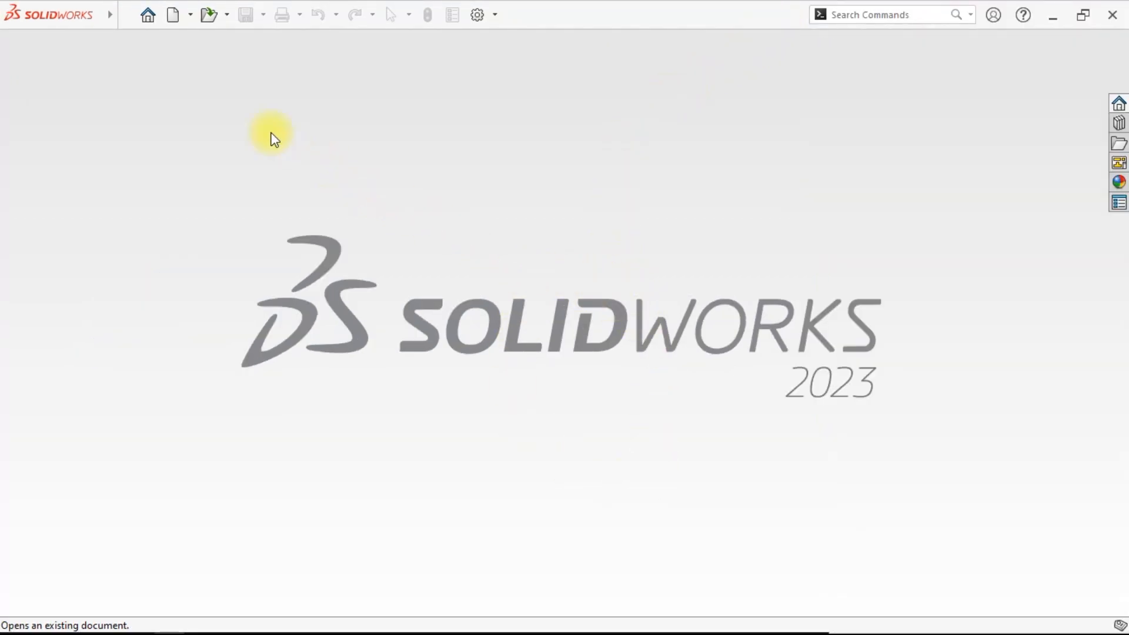
left_click(172, 18)
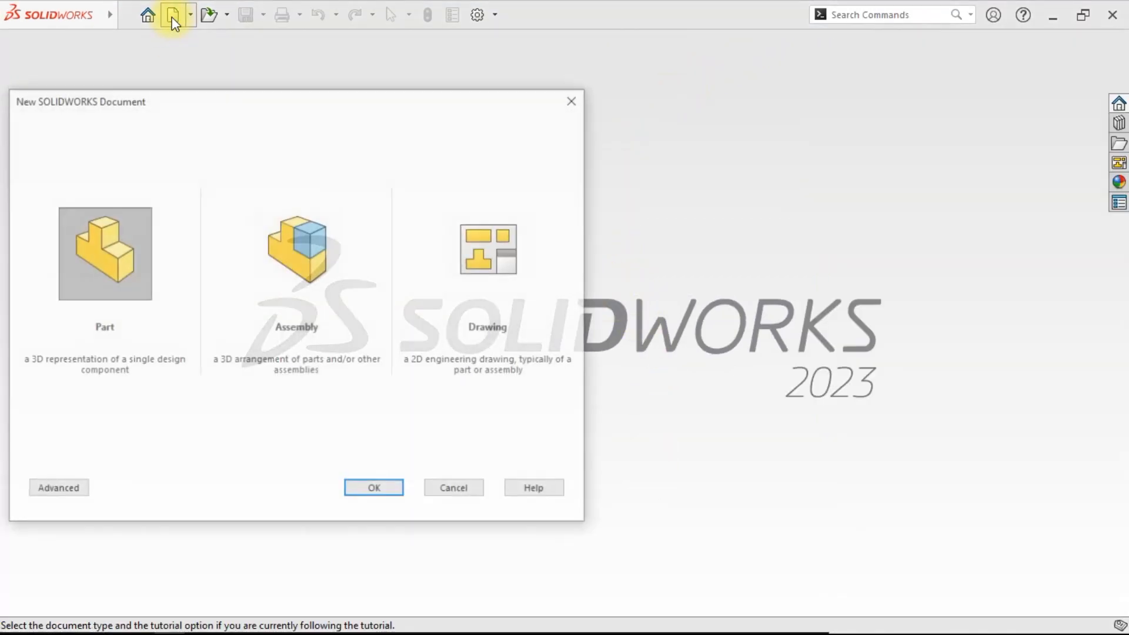
left_click(376, 490)
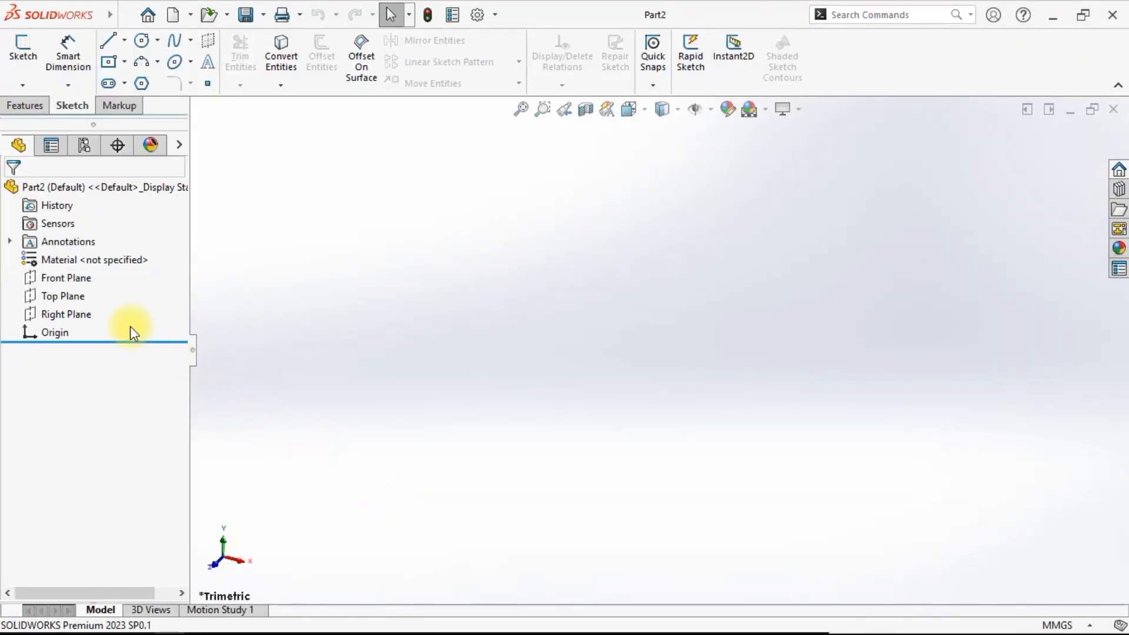
Sketch a horizontal line about 145 mm long on the Right Plane, starting at the origin.
right_click(75, 315)
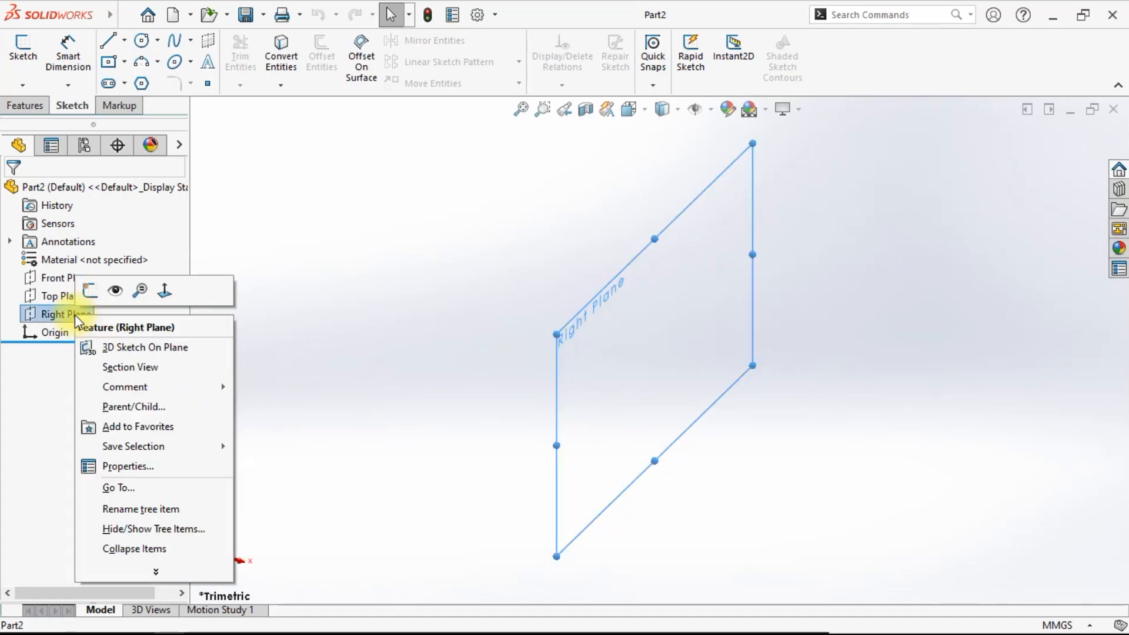
left_click(90, 292)
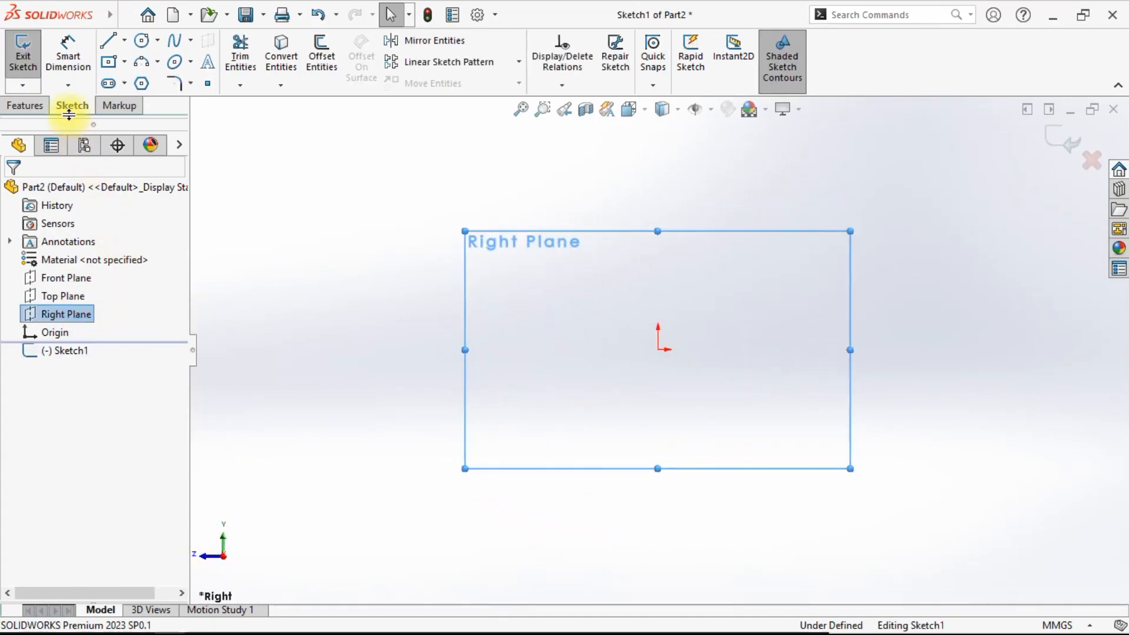
left_click(107, 41)
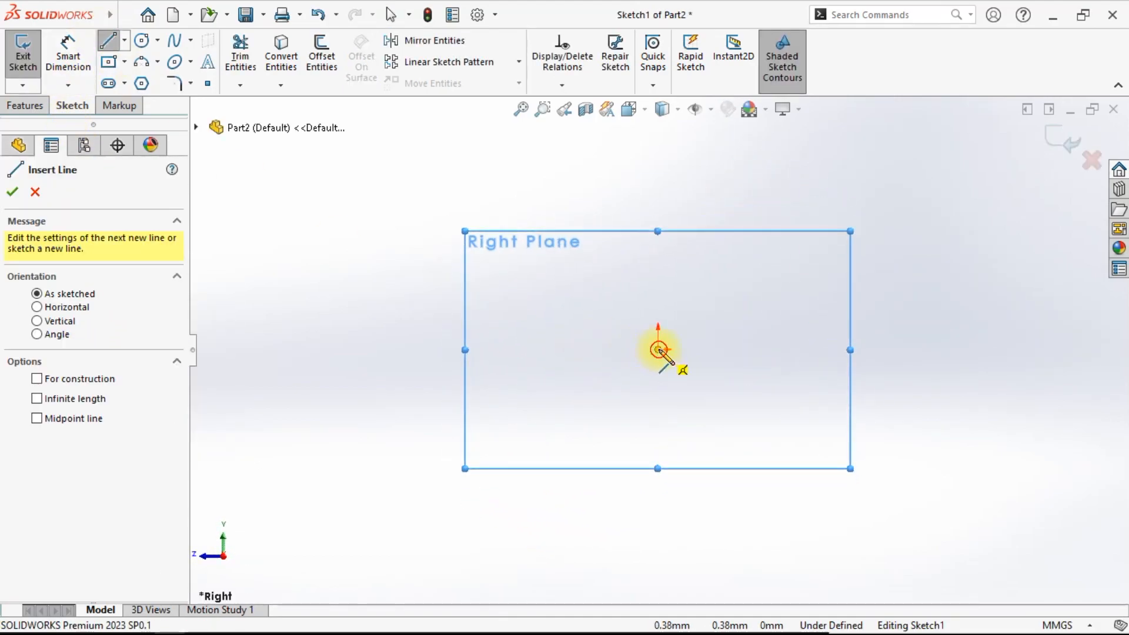
left_click(659, 350)
left_click(973, 349)
right_click(895, 290)
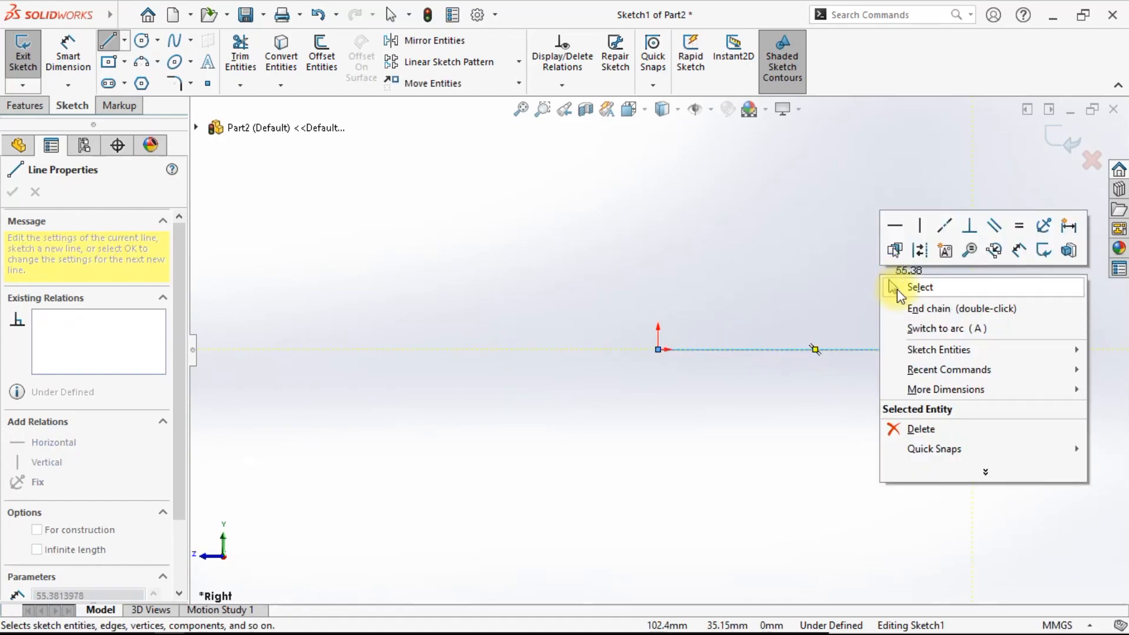
left_click(898, 285)
Dimension the horizontal line to 150 mm and exit the sketch.
left_click(67, 56)
left_click(750, 349)
left_click(731, 281)
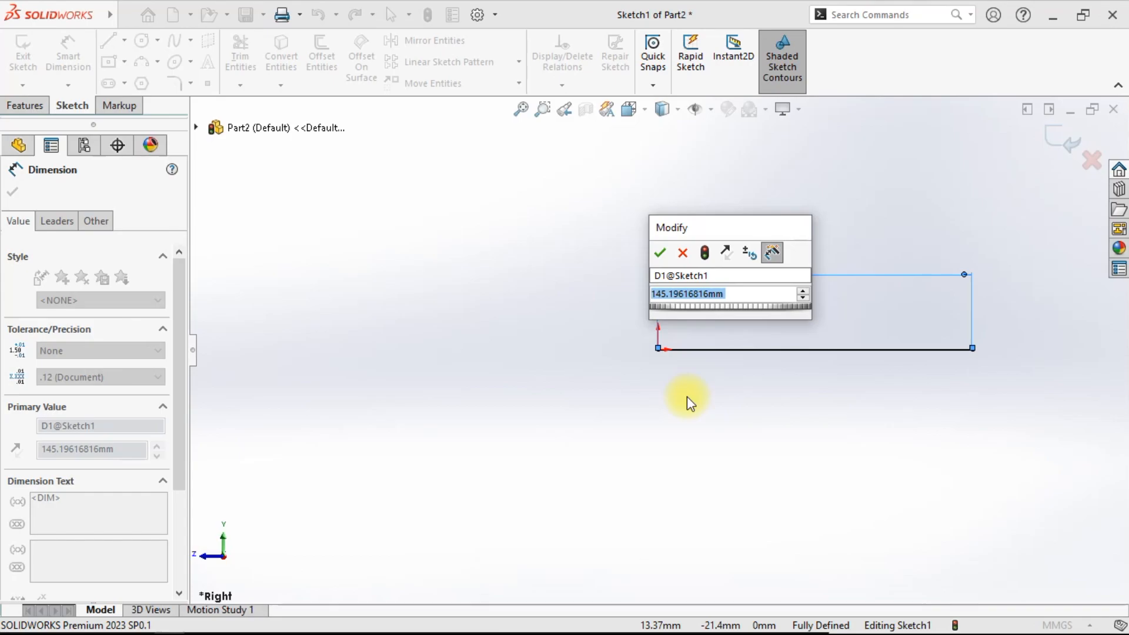
type("150")
key("Return")
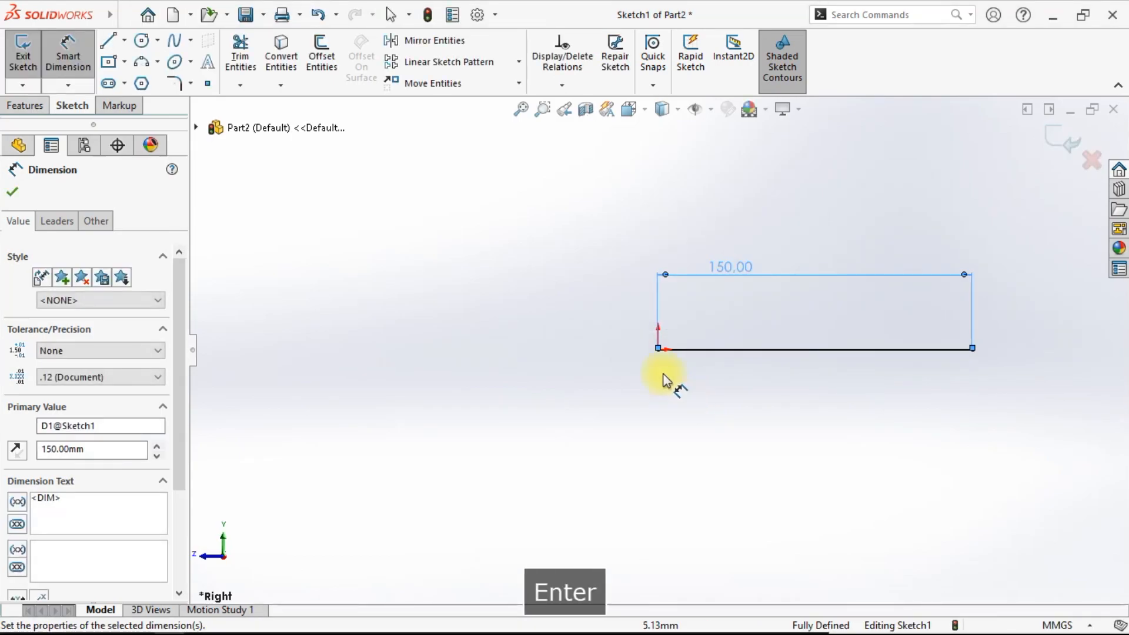
left_click(1051, 135)
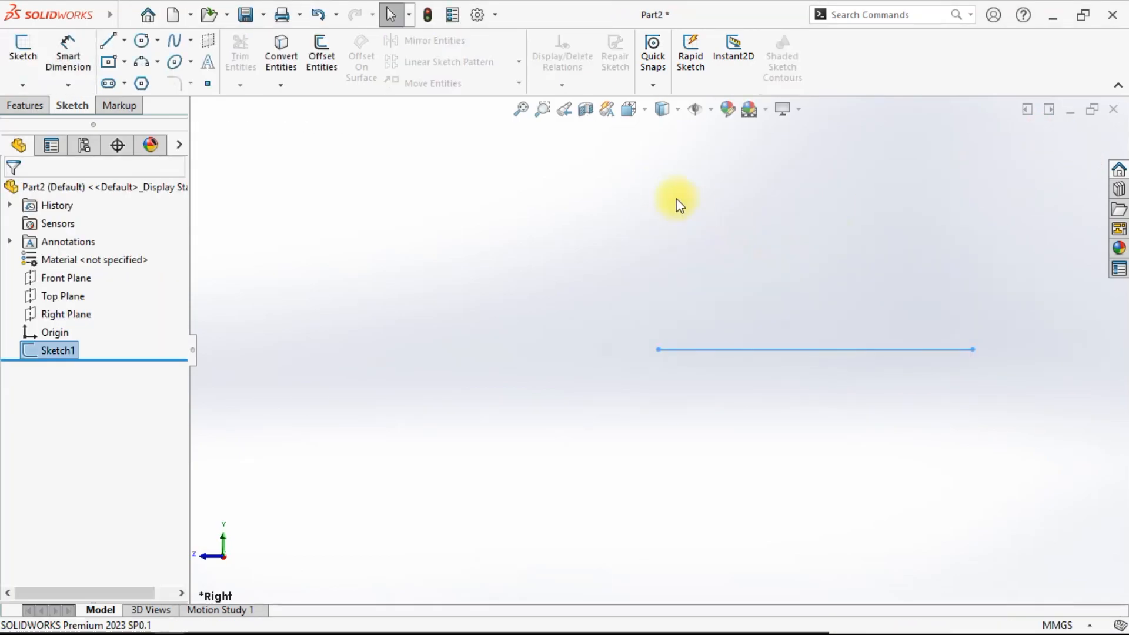
left_click(630, 110)
left_click(724, 156)
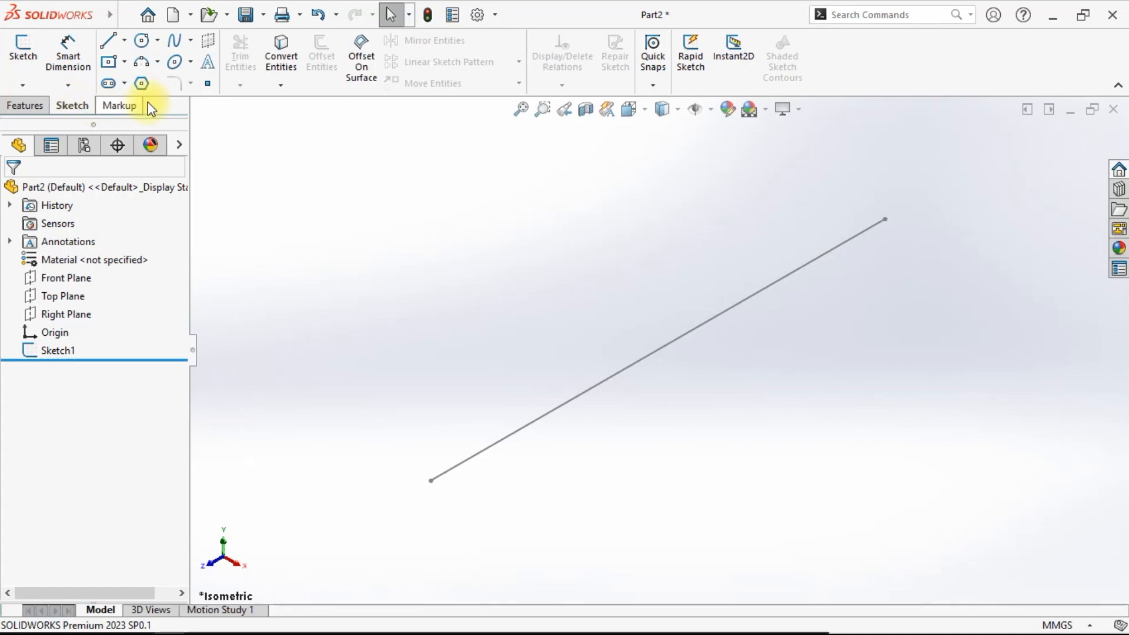
Add the Weldments tools to the CommandManager.
left_click(46, 107)
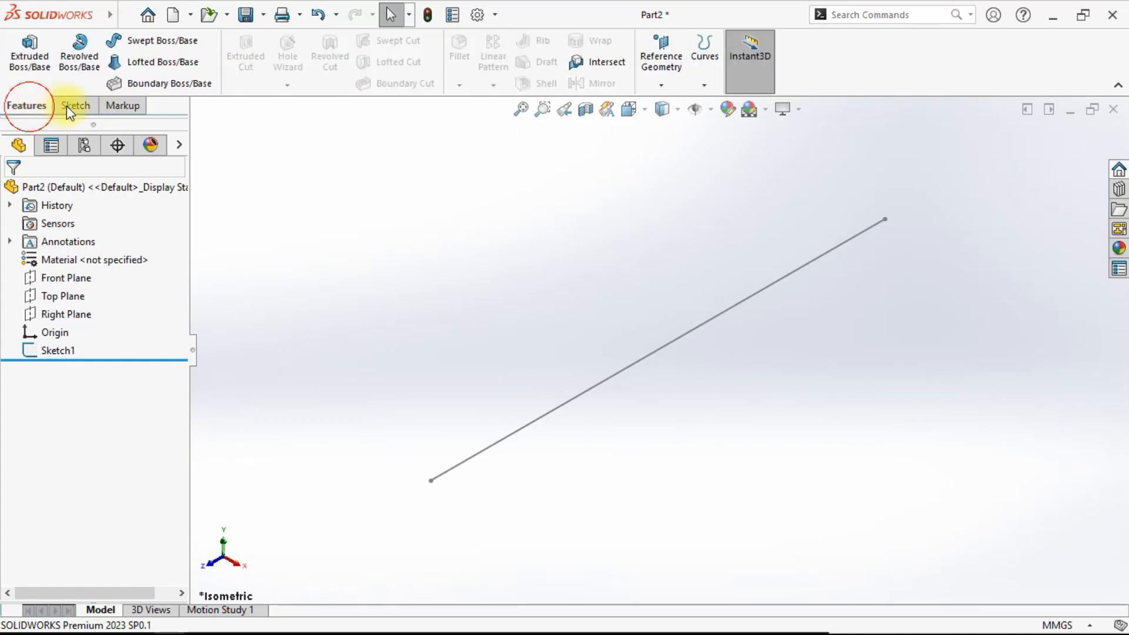
left_click(105, 104)
right_click(105, 102)
mouse_move(151, 163)
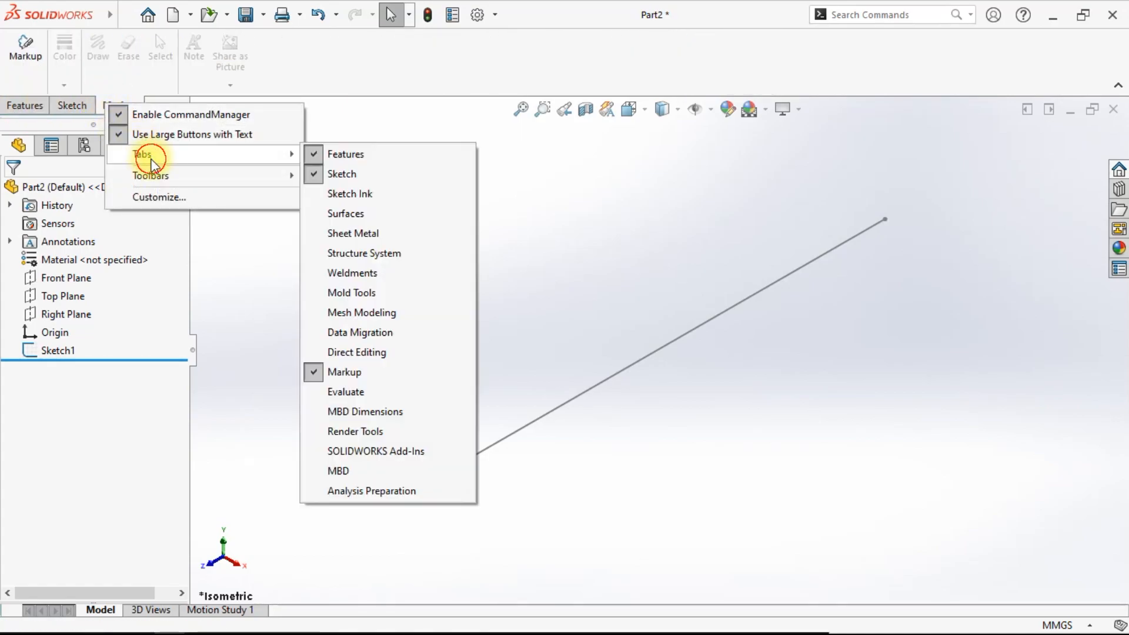
left_click(353, 275)
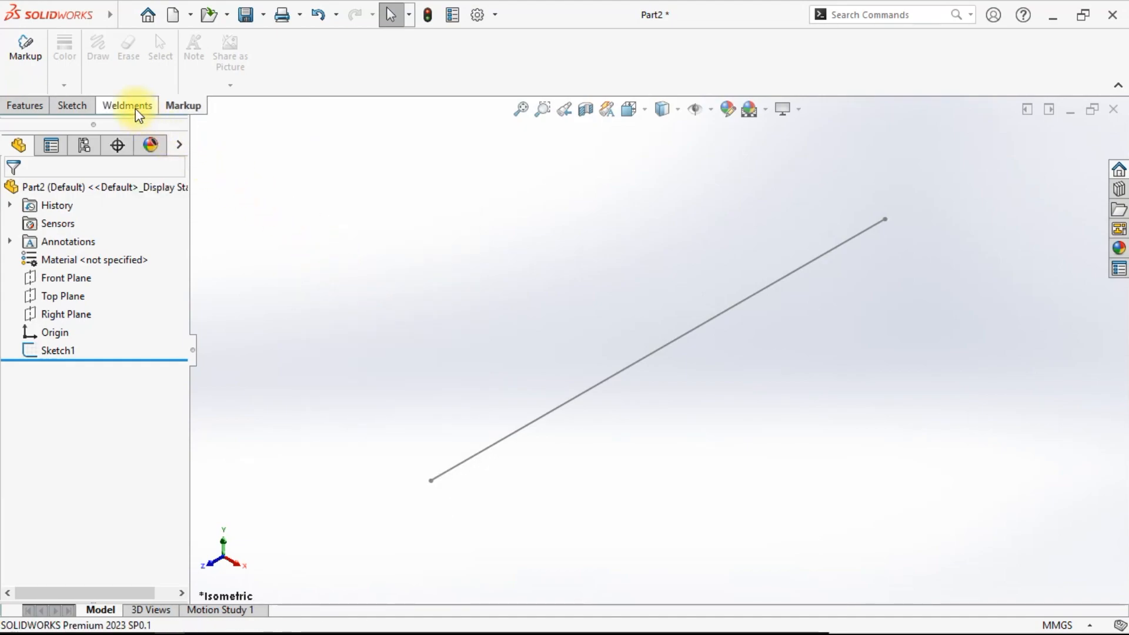
left_click(134, 108)
left_click(126, 68)
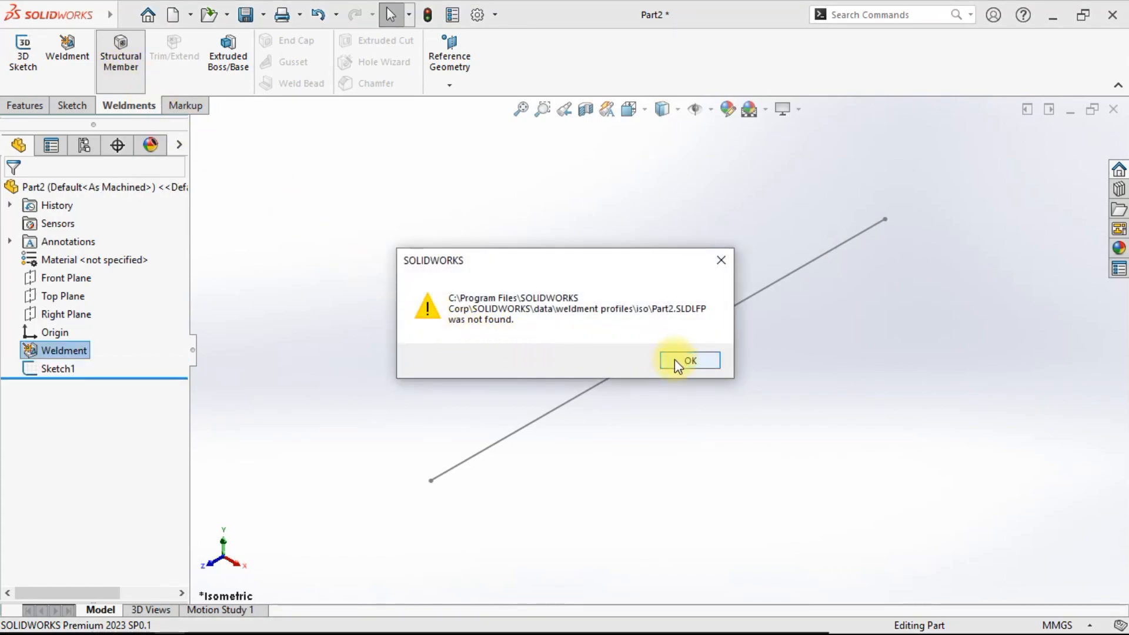
left_click(675, 360)
left_click(87, 308)
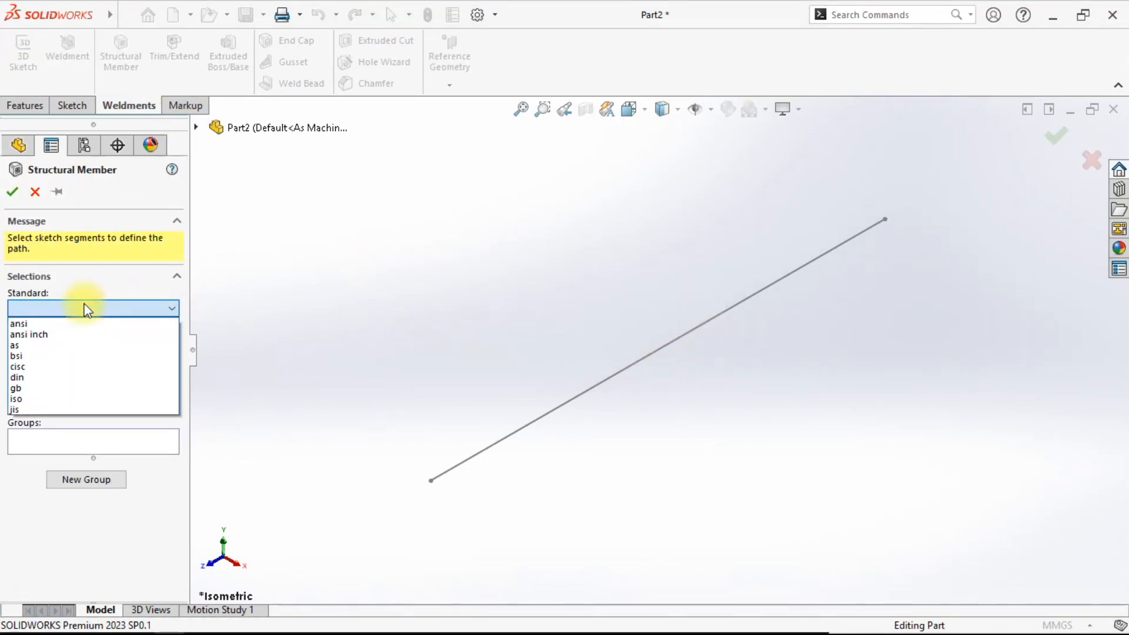
left_click(81, 399)
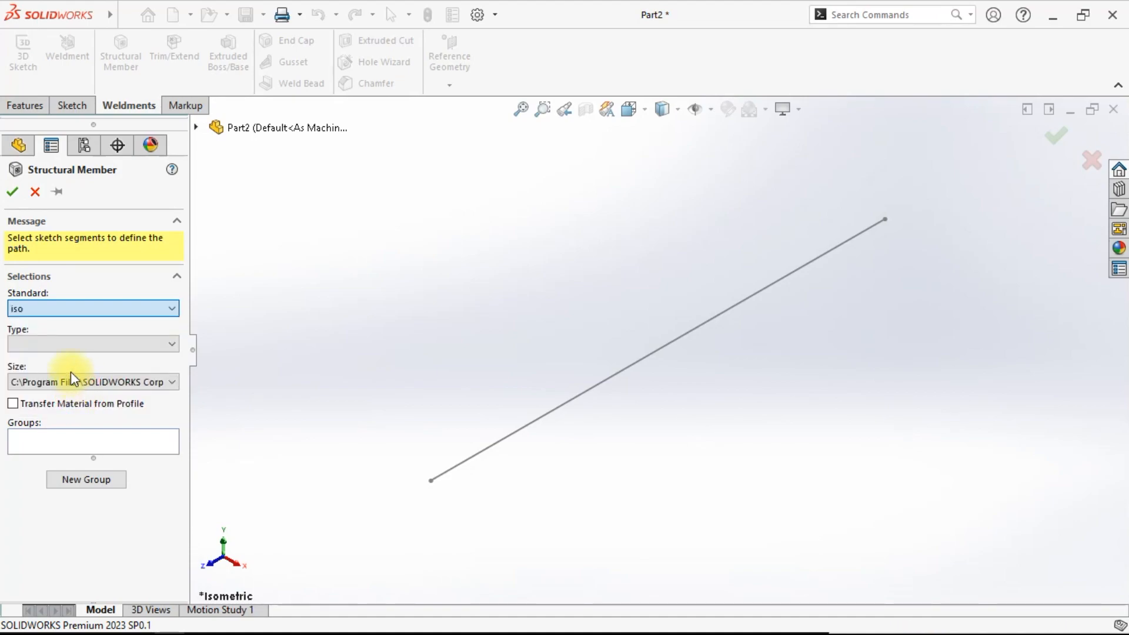
left_click(51, 344)
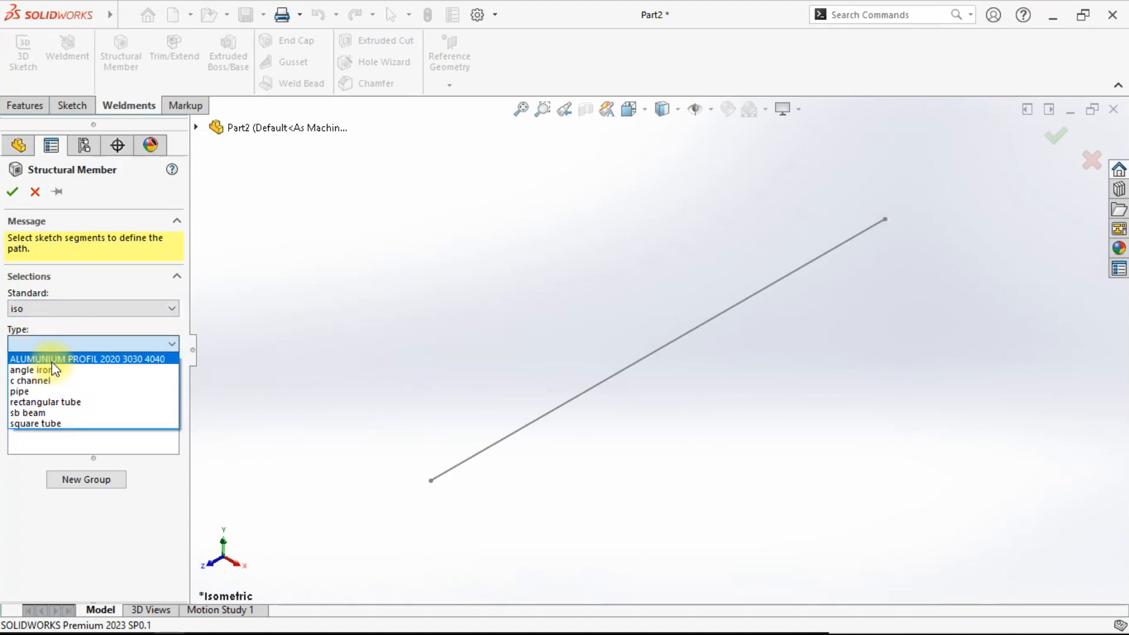
left_click(53, 361)
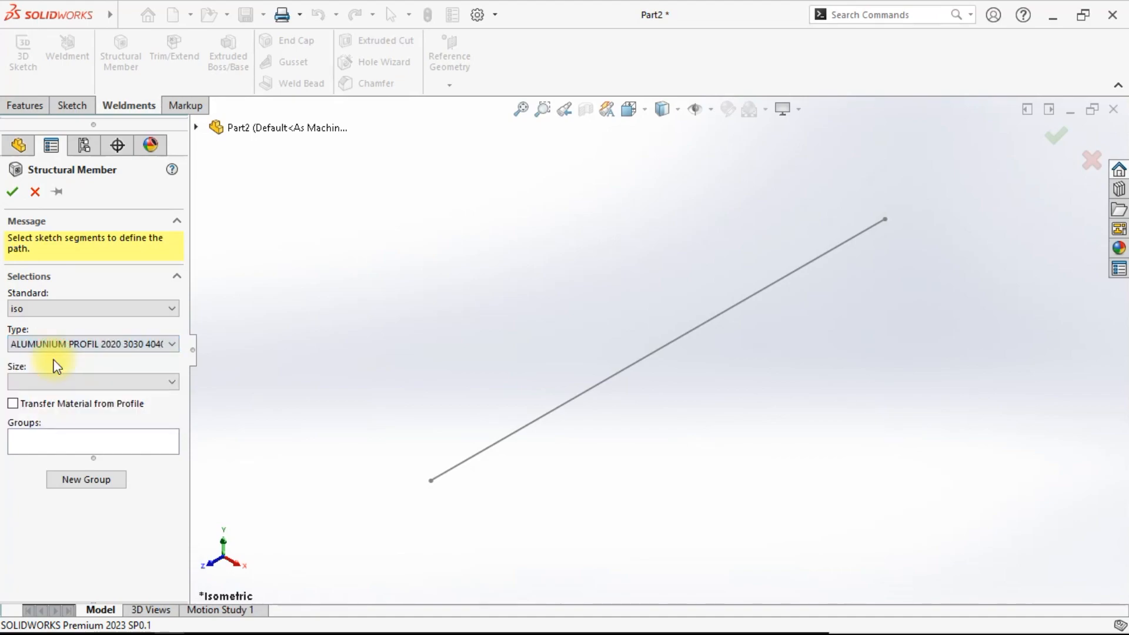
left_click(62, 381)
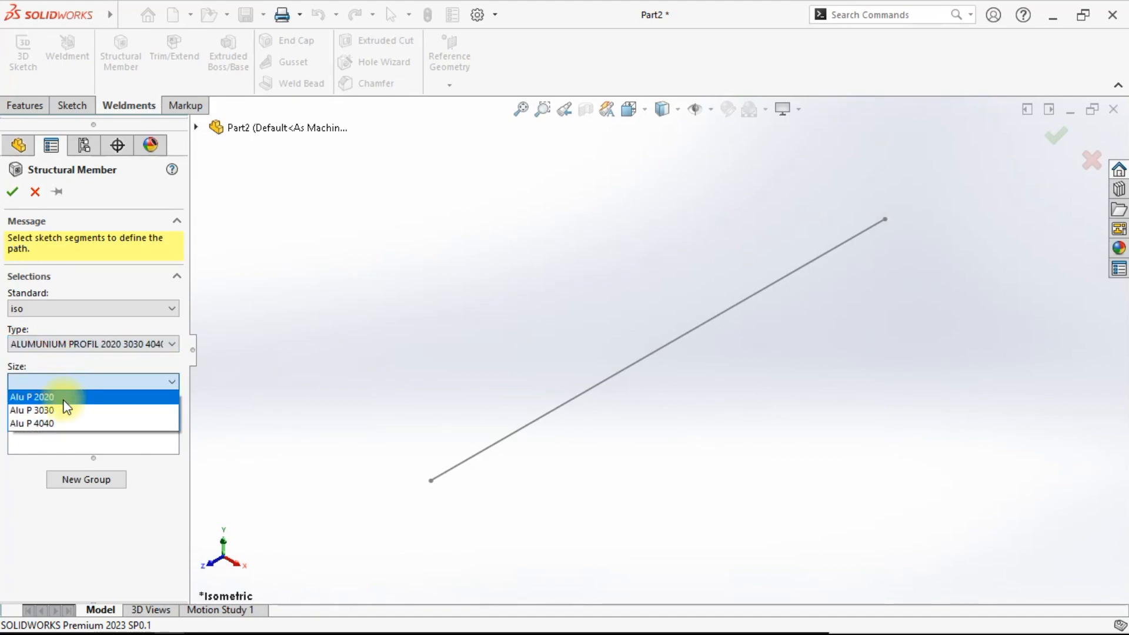
left_click(47, 397)
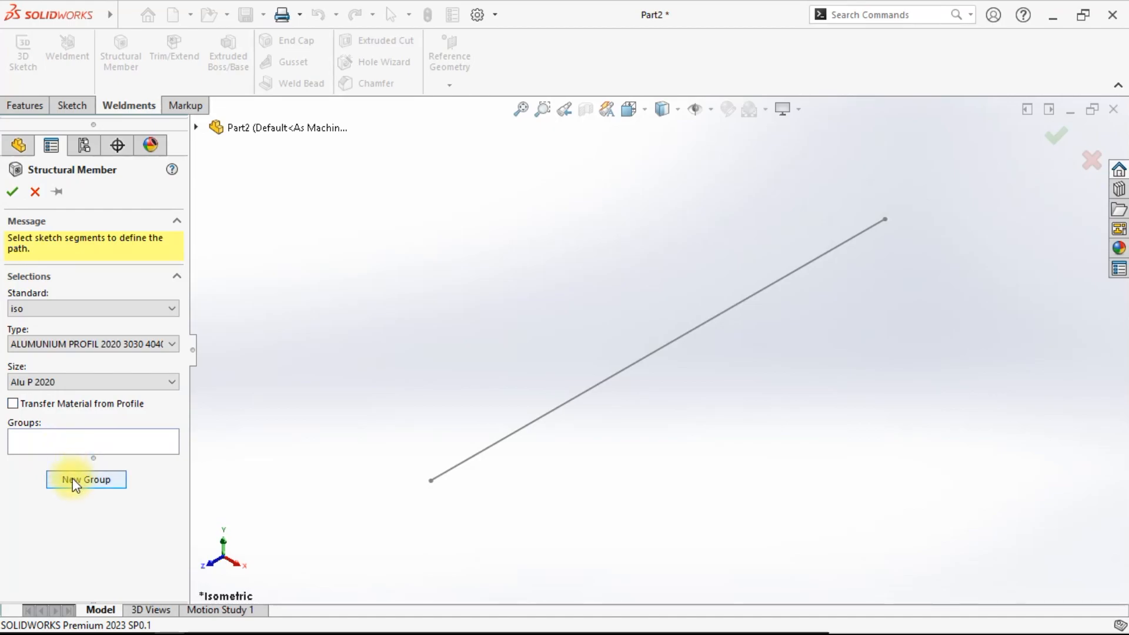
Select the sketched 150 mm line as the structural member's path.
left_click(73, 440)
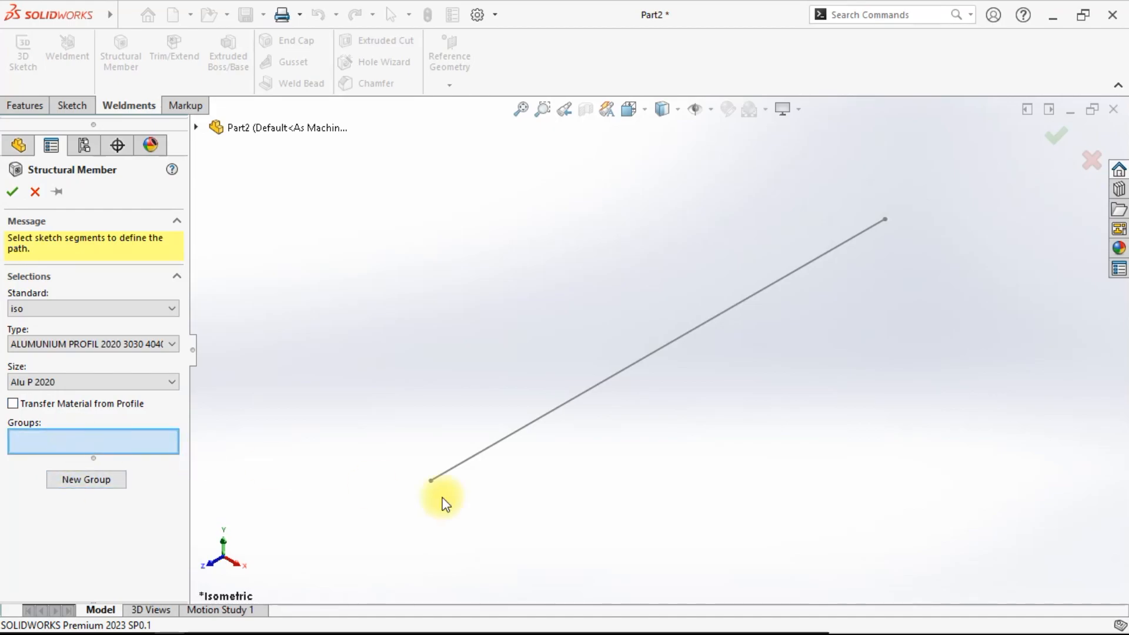
left_click(478, 454)
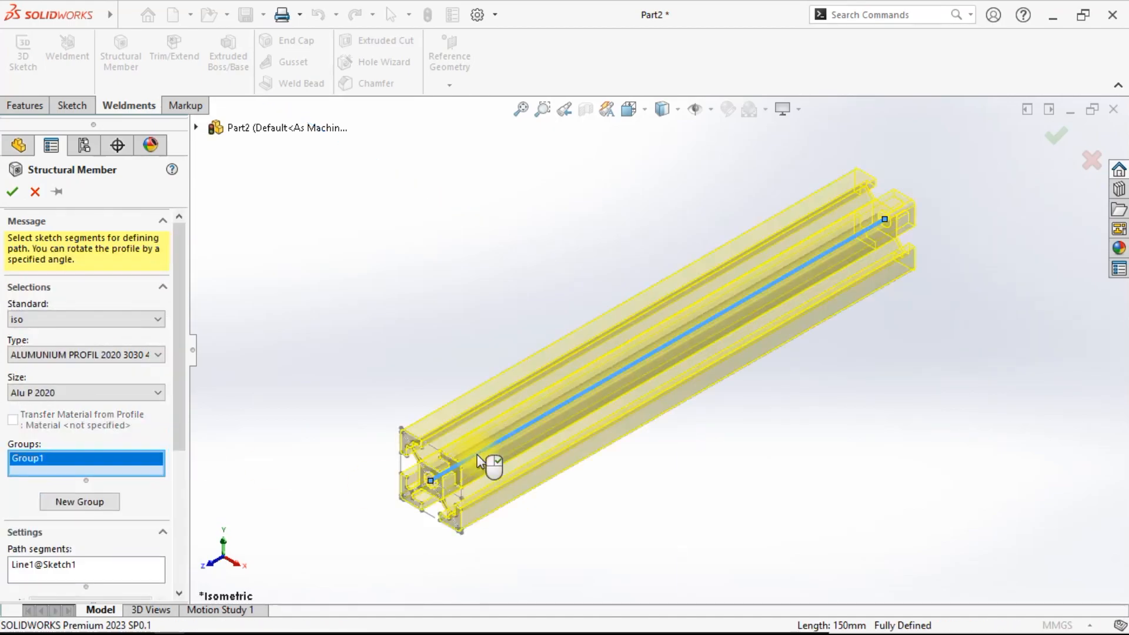
middle_click_drag(560, 459, 559, 429)
scroll(502, 451, "down", 5)
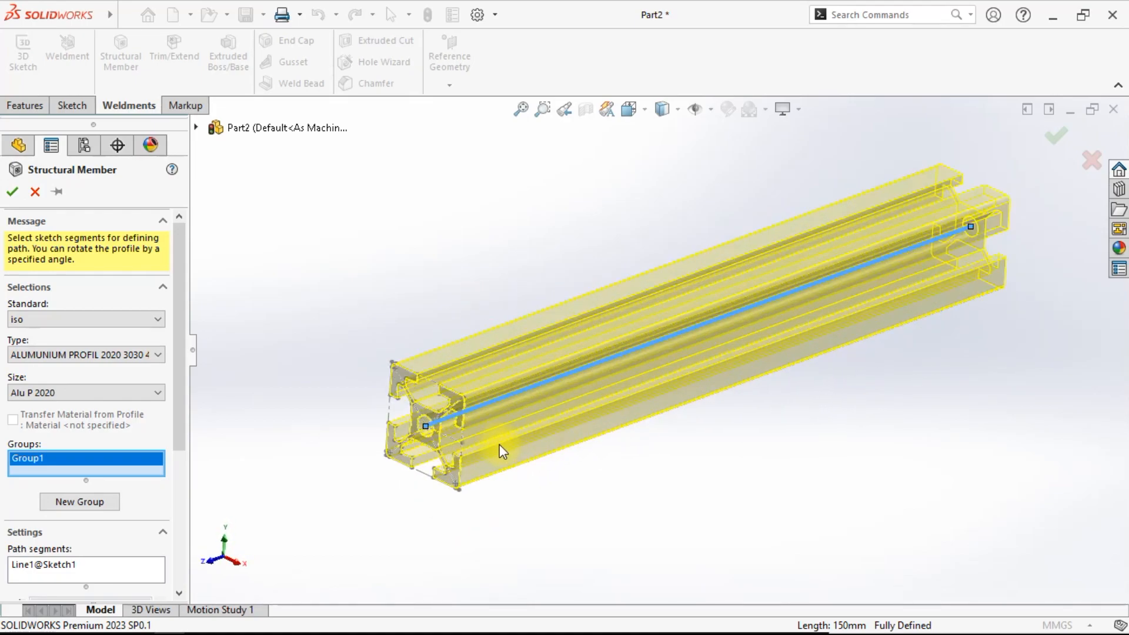
scroll(441, 442, "down", 2)
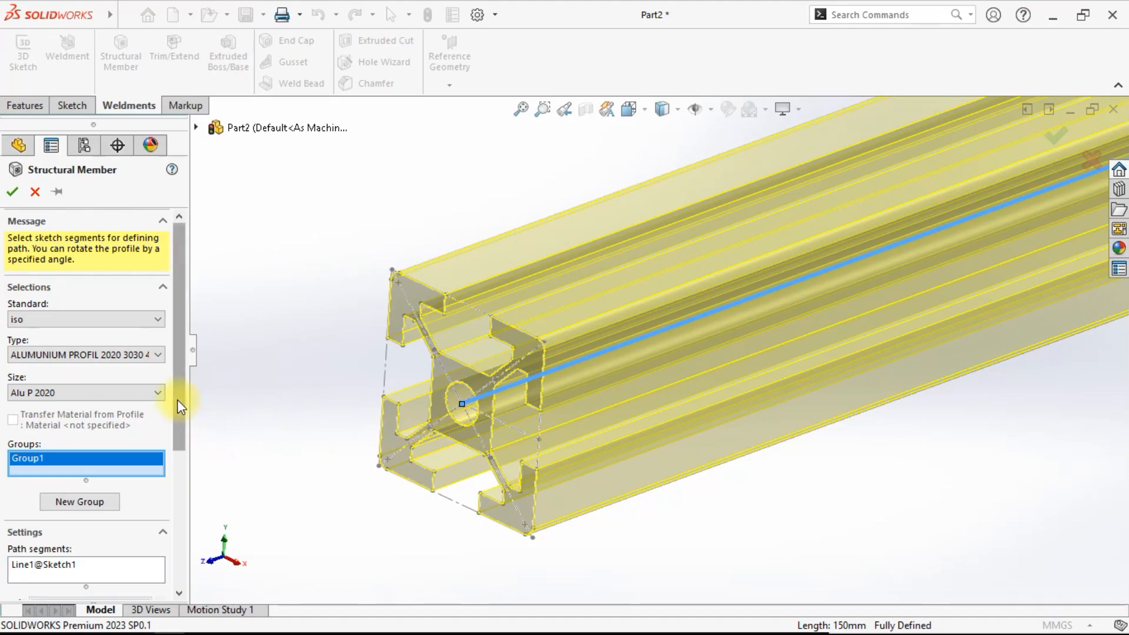
Locate the profile so that the path line runs through the upper-left corner of its cross-section.
left_click_drag(178, 383, 178, 529)
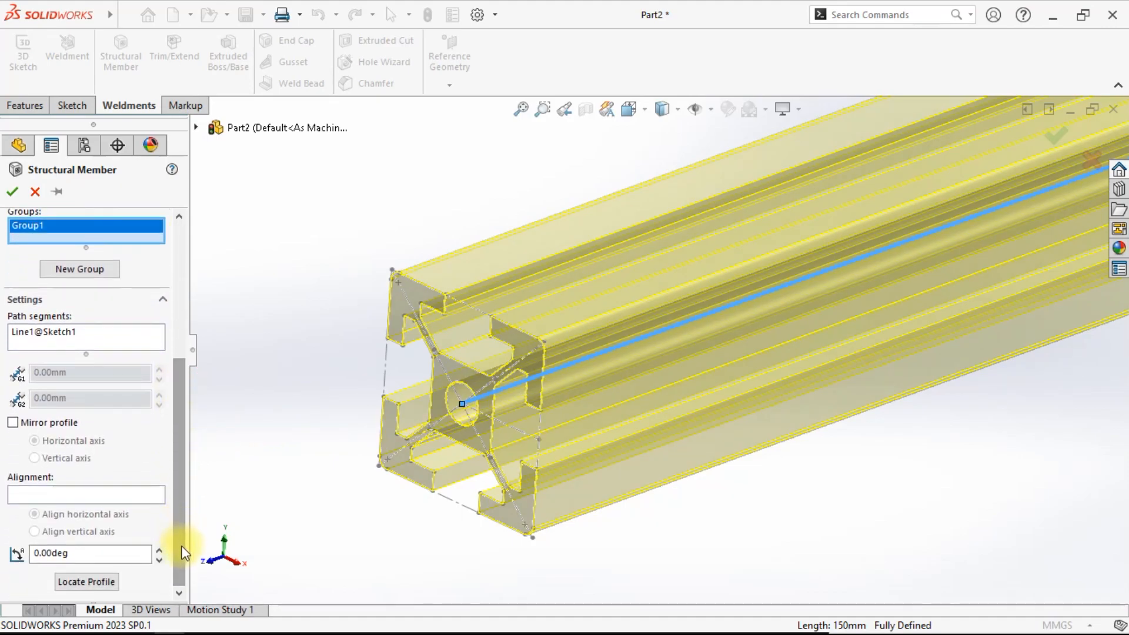
left_click(95, 583)
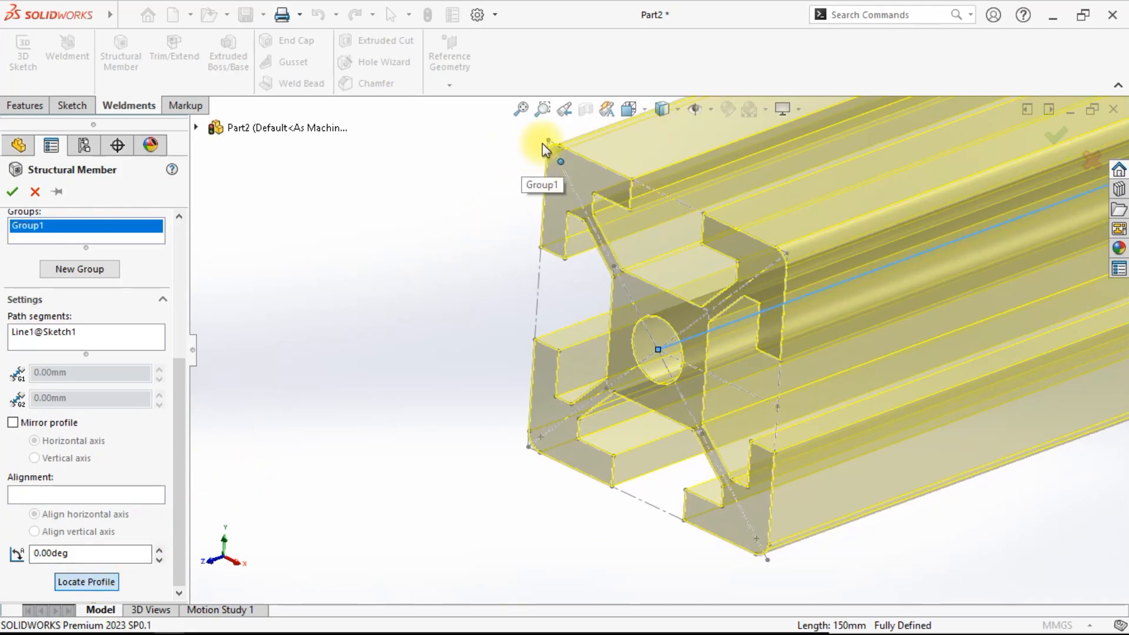
left_click(552, 139)
scroll(764, 424, "up", 5)
scroll(763, 416, "down", 2)
middle_click_drag(751, 423, 773, 378)
scroll(803, 414, "up", 3)
Relocate the profile so that the path line runs through the lower-right corner of its cross-section.
left_click(70, 584)
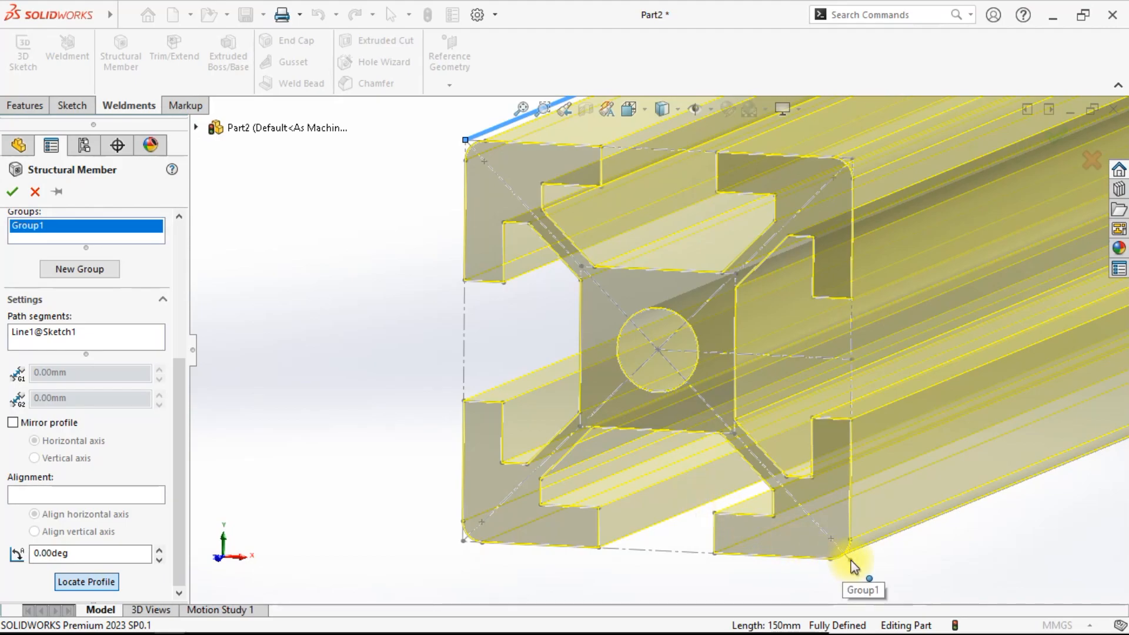
left_click(850, 559)
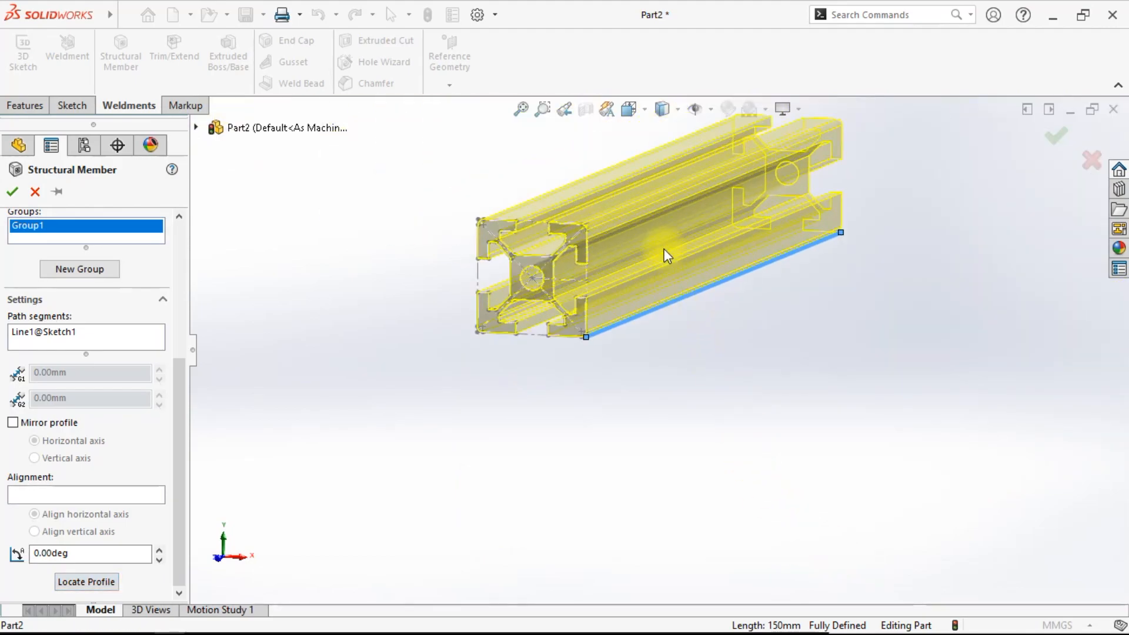
scroll(665, 249, "down", 3)
mouse_move(607, 323)
middle_mouse_down()
mouse_move(623, 335)
mouse_move(590, 326)
mouse_move(610, 343)
middle_mouse_up()
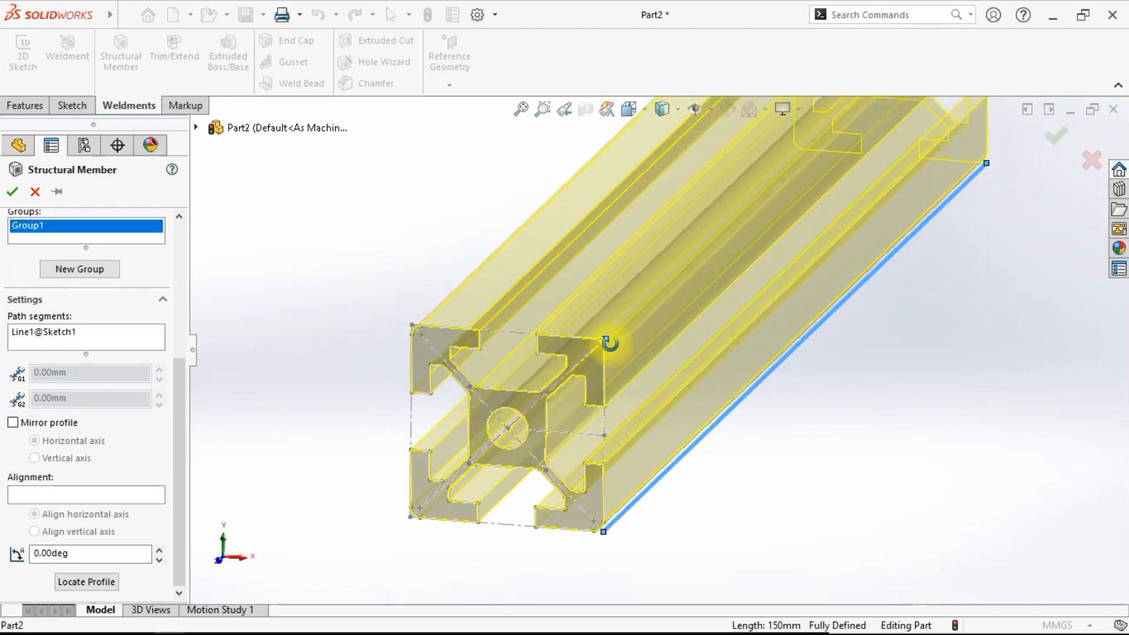
scroll(662, 487, "up", 2)
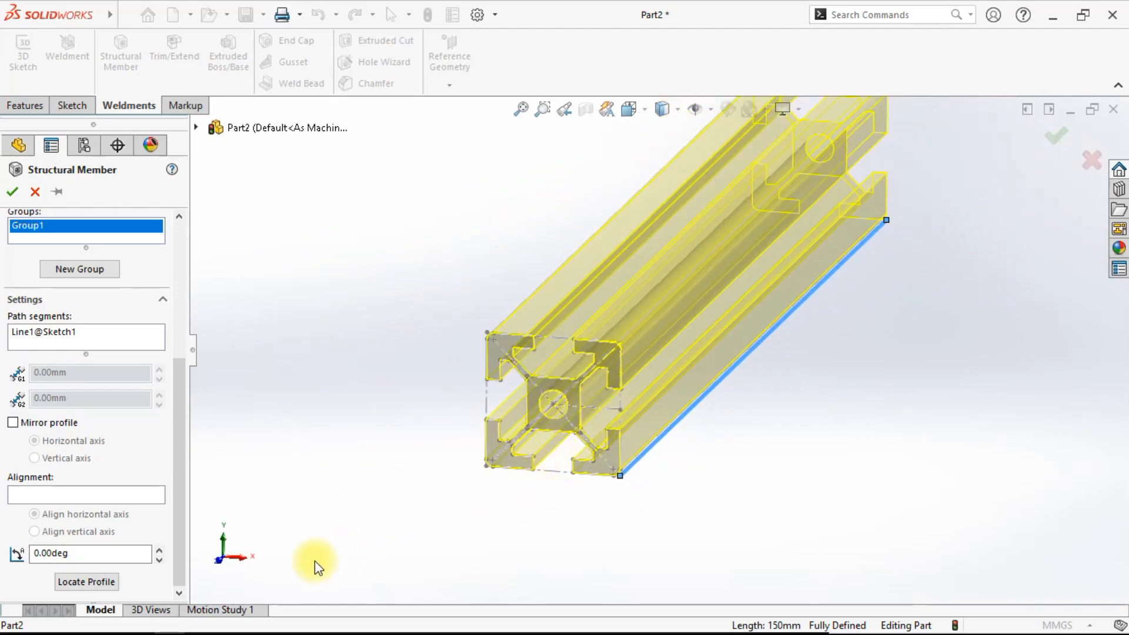
Locate the profile back on the path line through the centre point of its central hole.
left_click(111, 580)
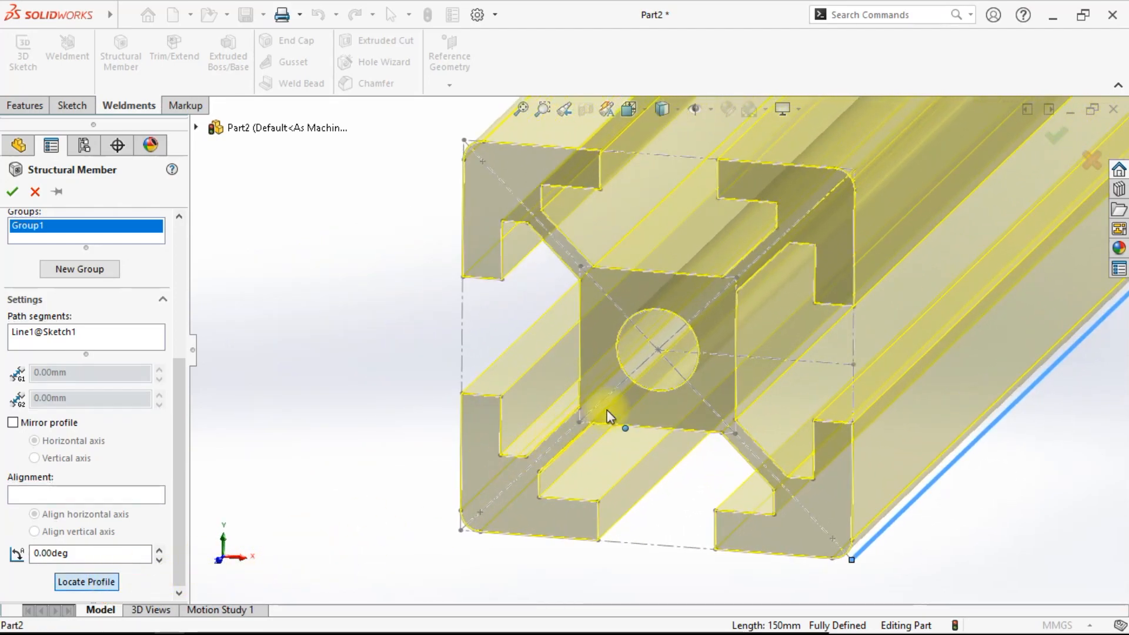
left_click(657, 349)
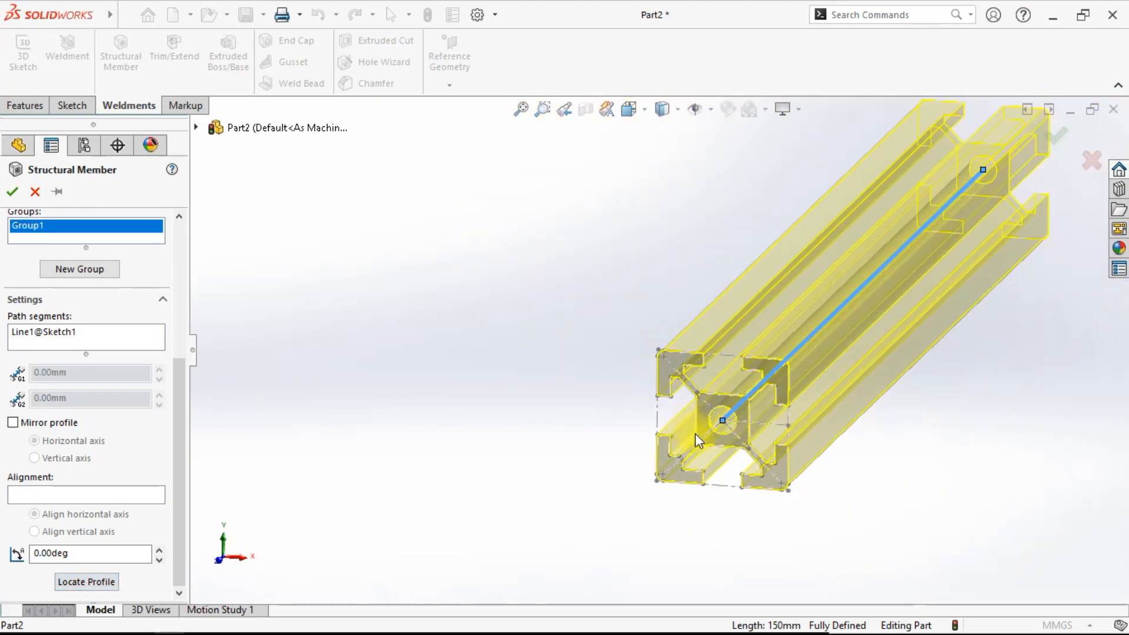
scroll(743, 381, "down", 3)
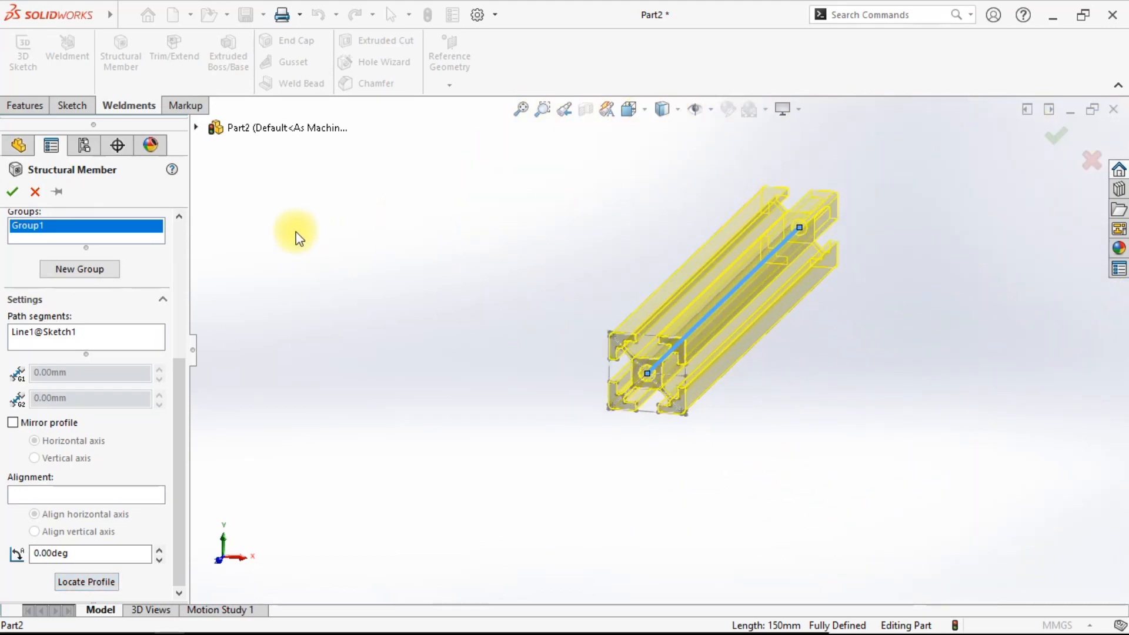
Change the structural member's size to Alu P 3030 and create the member.
scroll(182, 307, "up", 3)
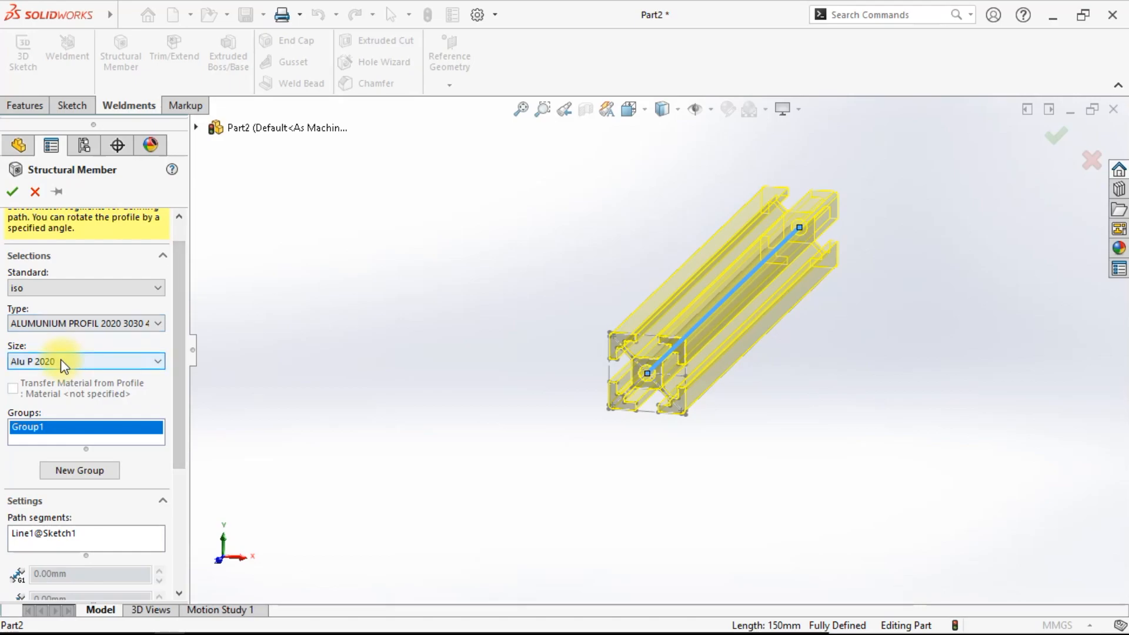
left_click(61, 360)
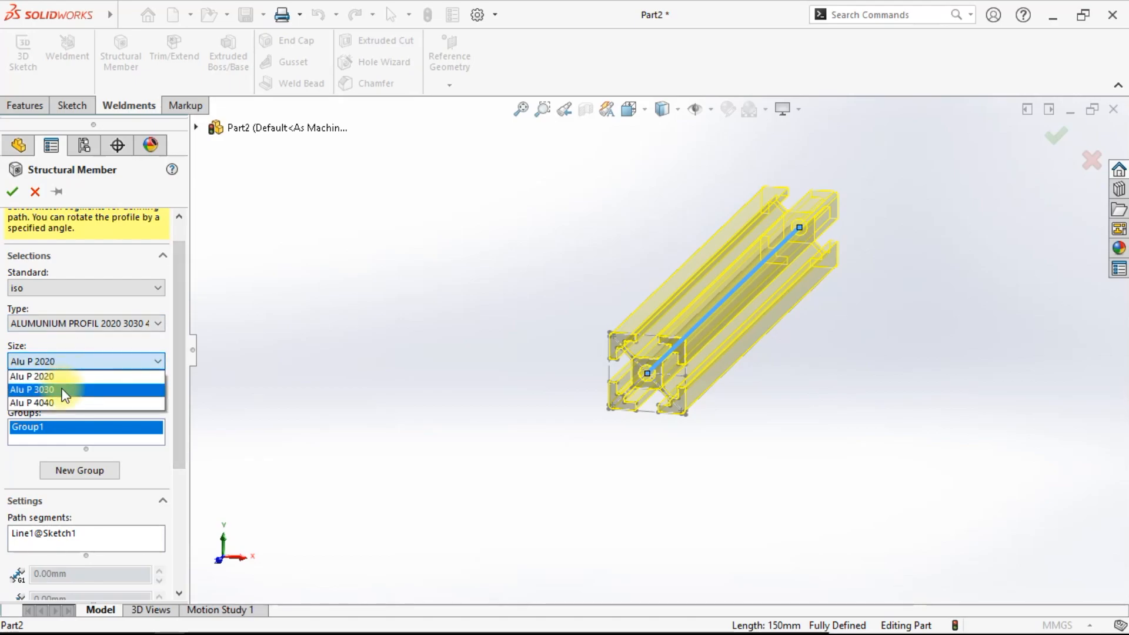
left_click(62, 391)
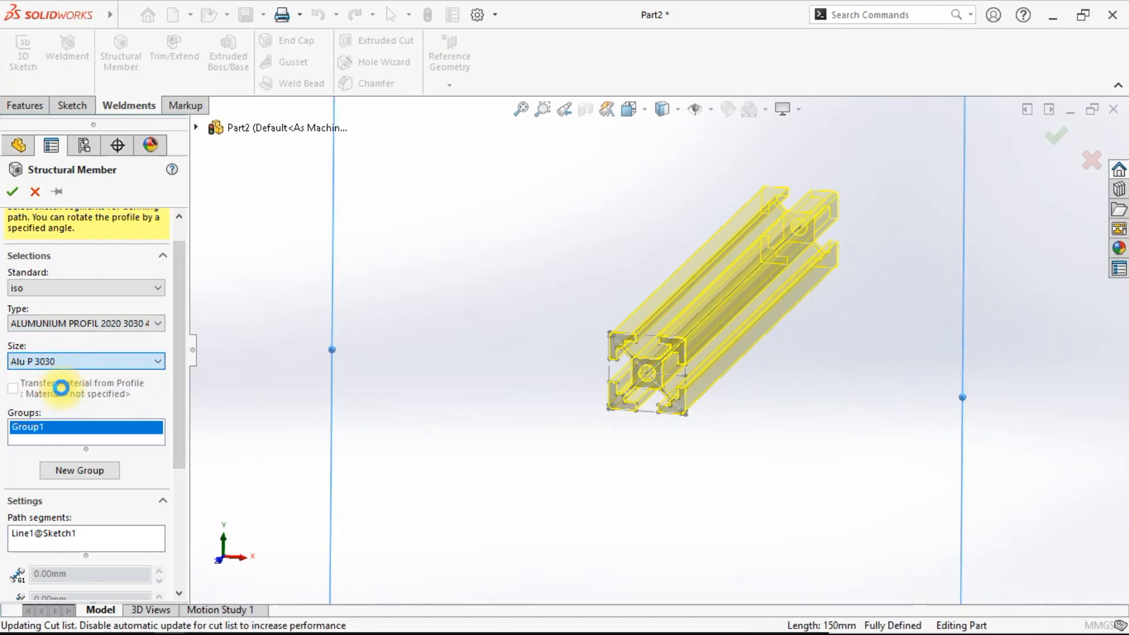
mouse_move(676, 386)
middle_mouse_down()
mouse_move(651, 318)
mouse_move(656, 348)
middle_mouse_up()
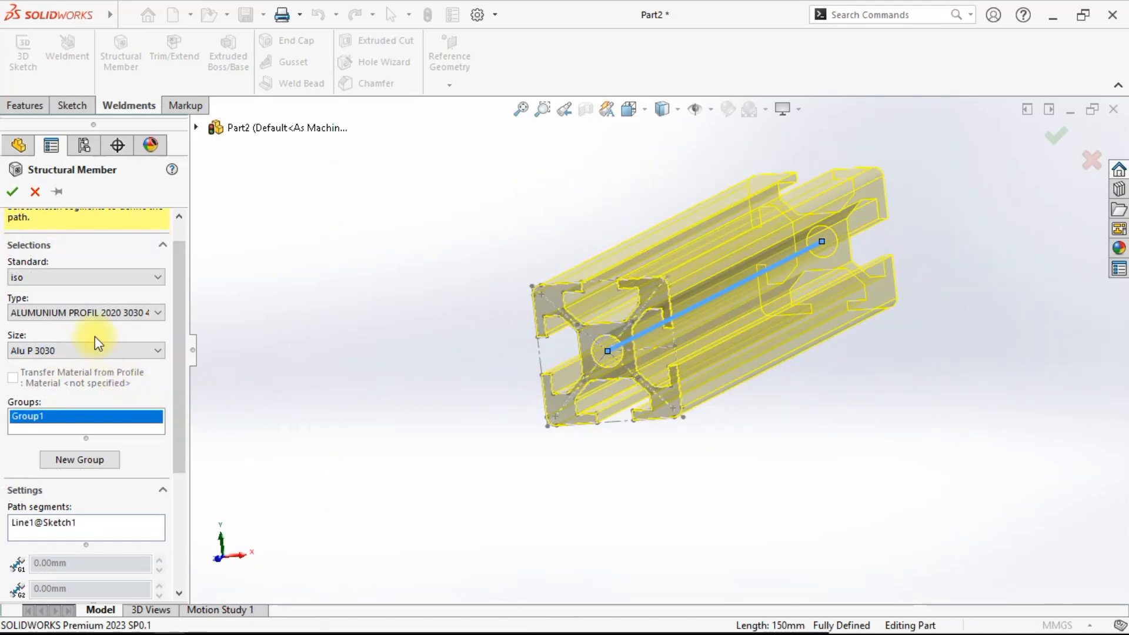
left_click(12, 191)
middle_click_drag(580, 468, 637, 492)
left_click(640, 111)
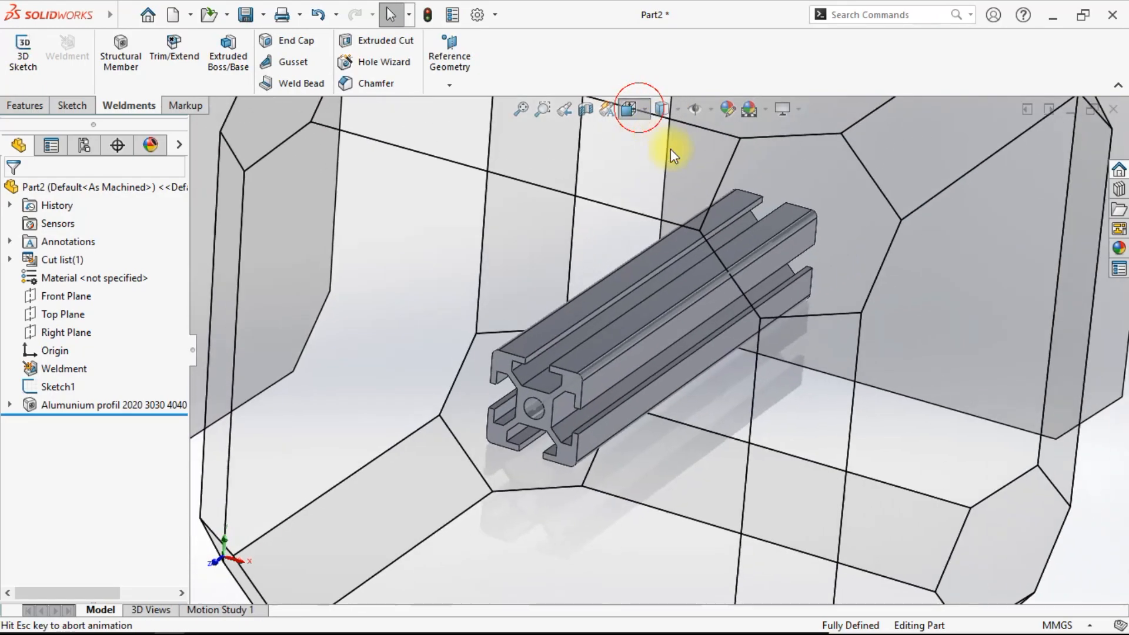
left_click(723, 156)
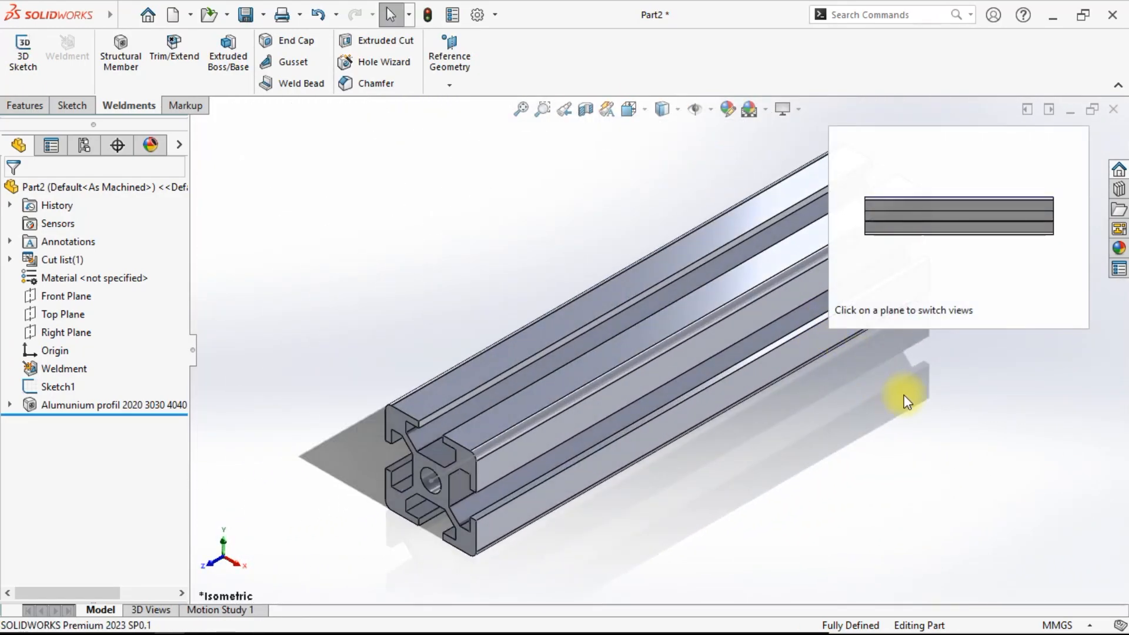